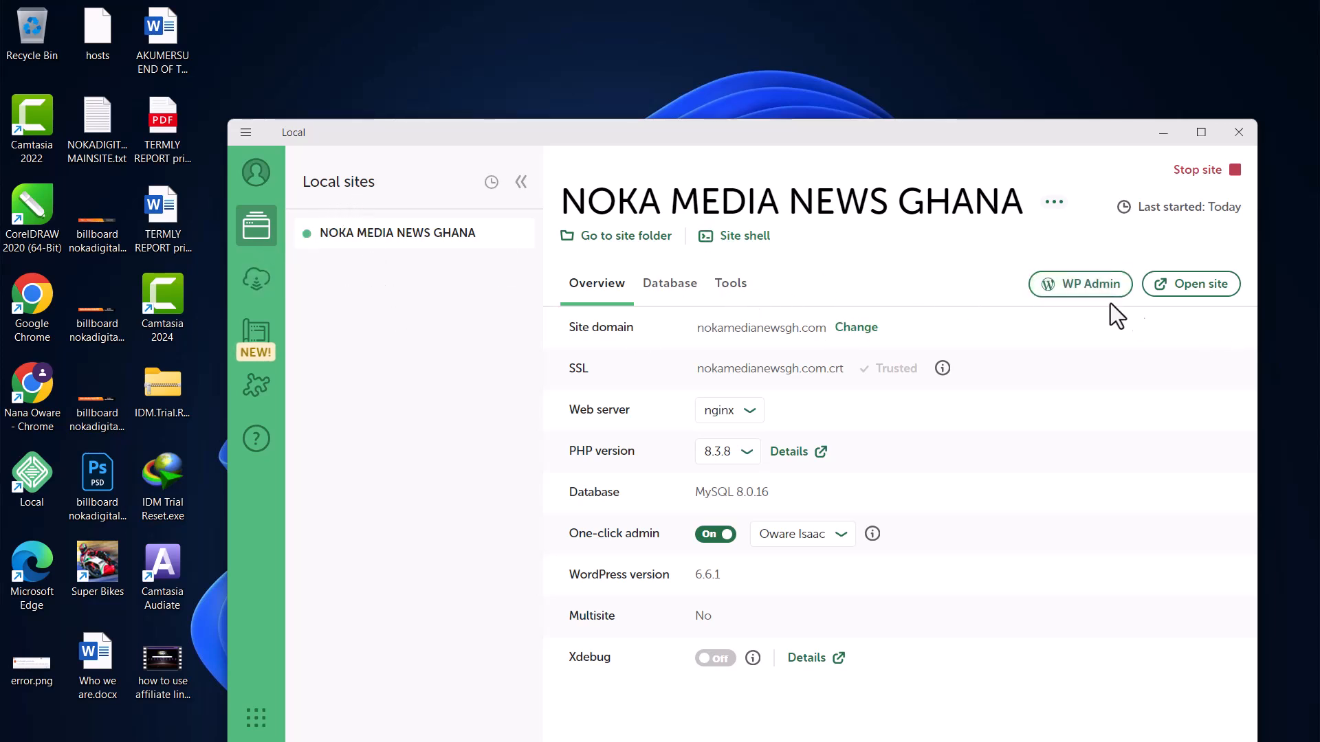
# Open the NOKA MEDIA NEWS GHANA site's WordPress admin dashboard and its public front page from Local.
pyautogui.click(1065, 293)
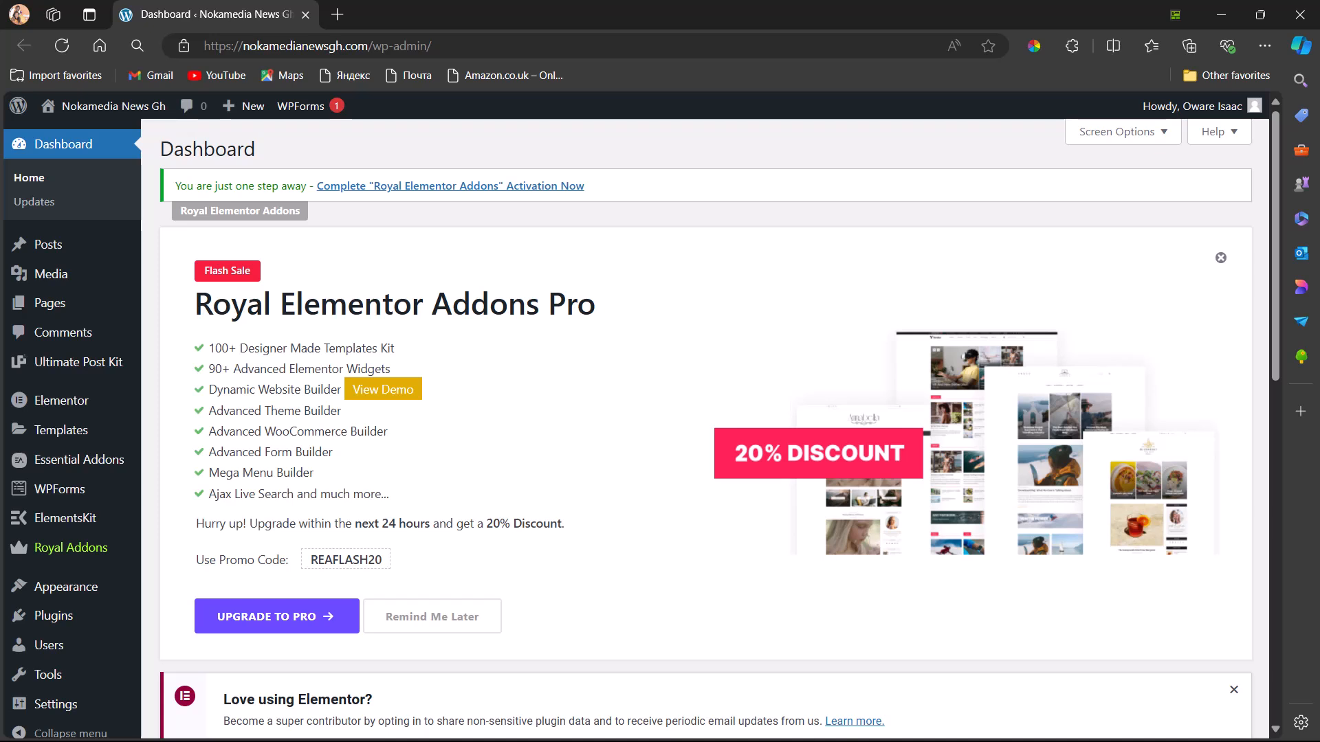
pyautogui.press('super+Tab')
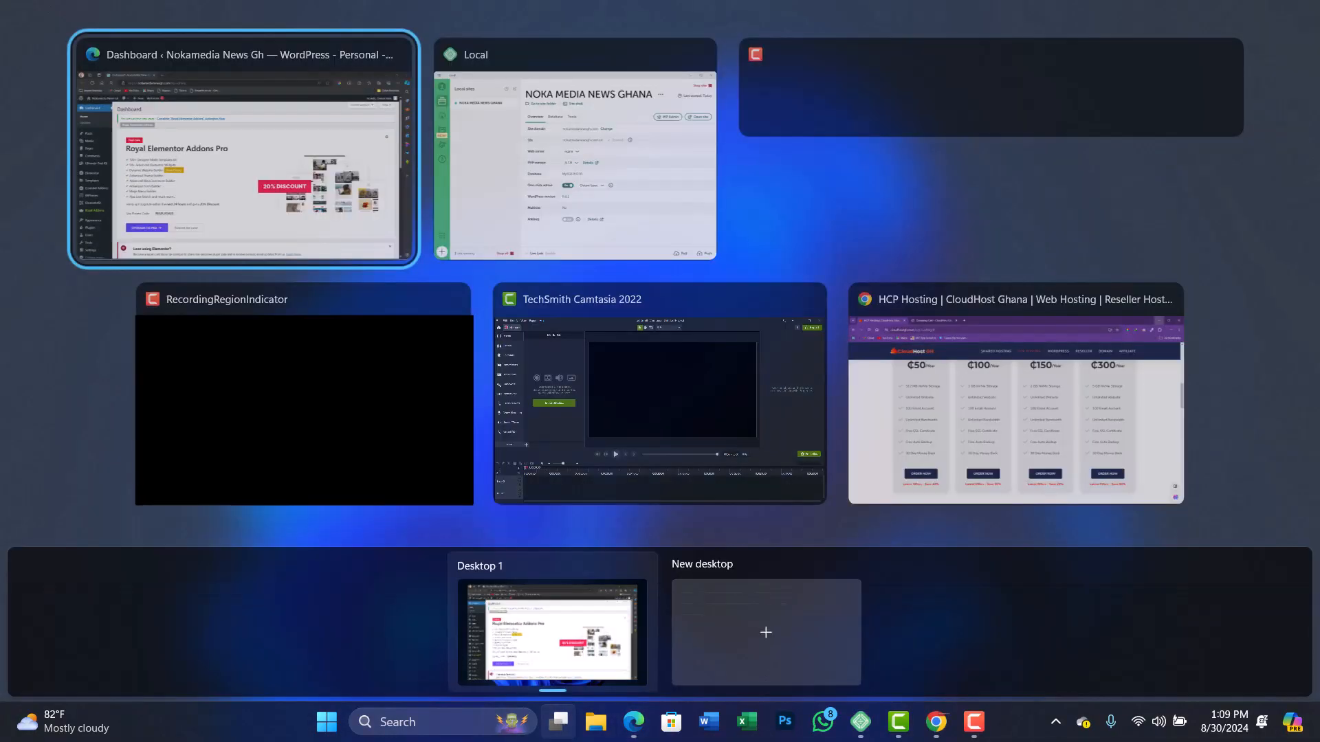
pyautogui.click(510, 186)
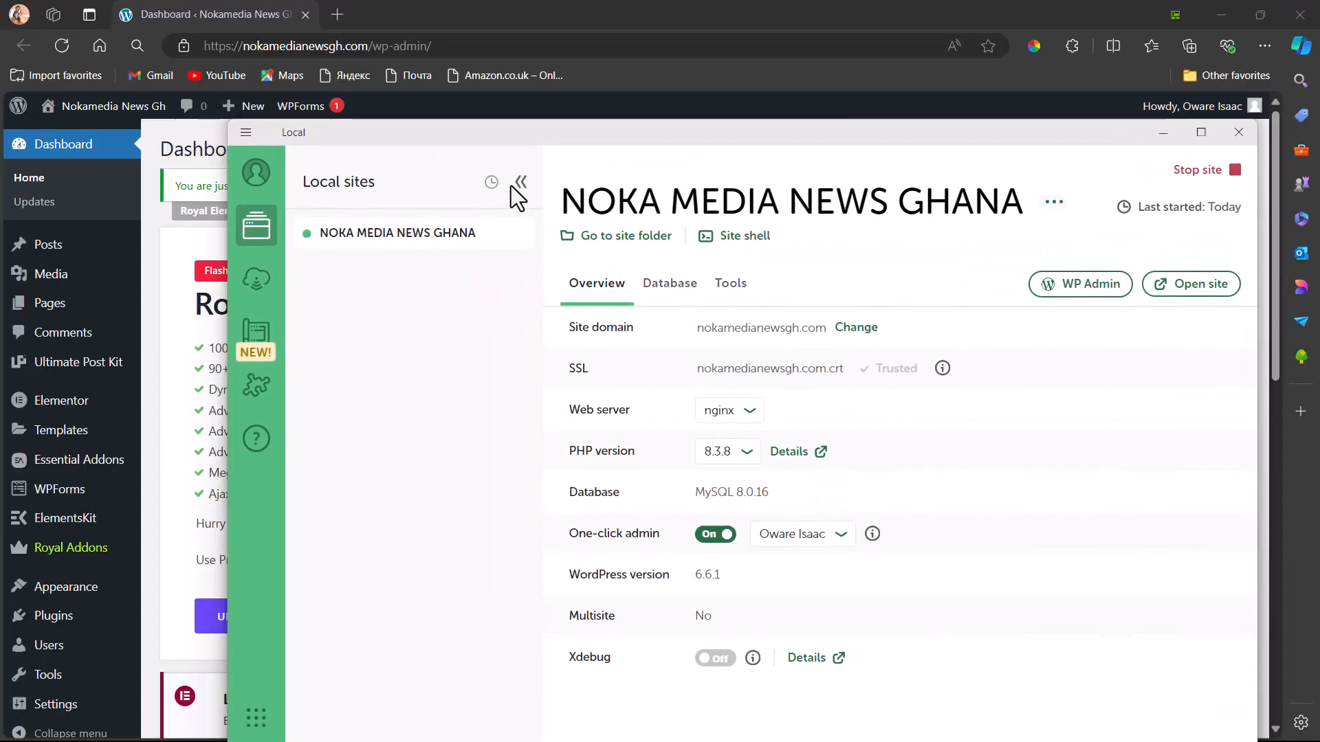
pyautogui.click(1184, 297)
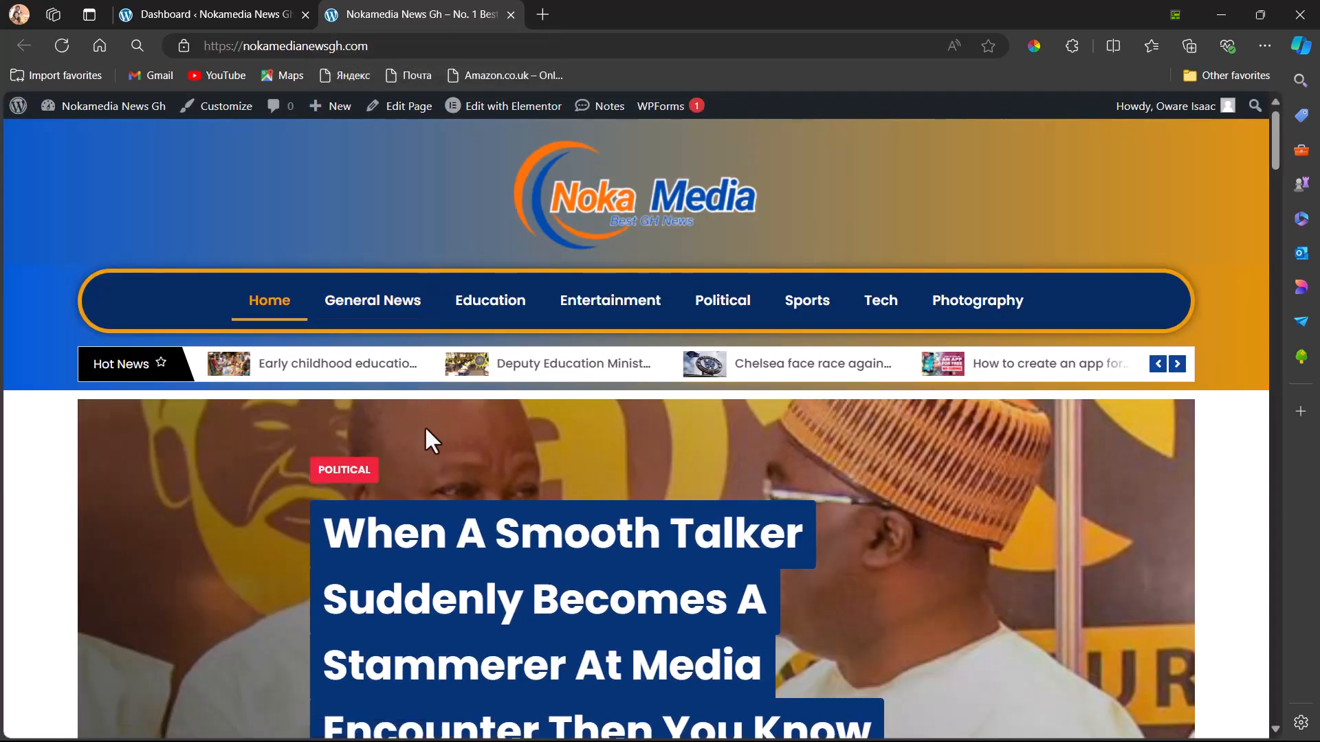
# Look through the news home page and open the Privacy Policy page from the footer menu.
pyautogui.scroll(-15, 454, 403)
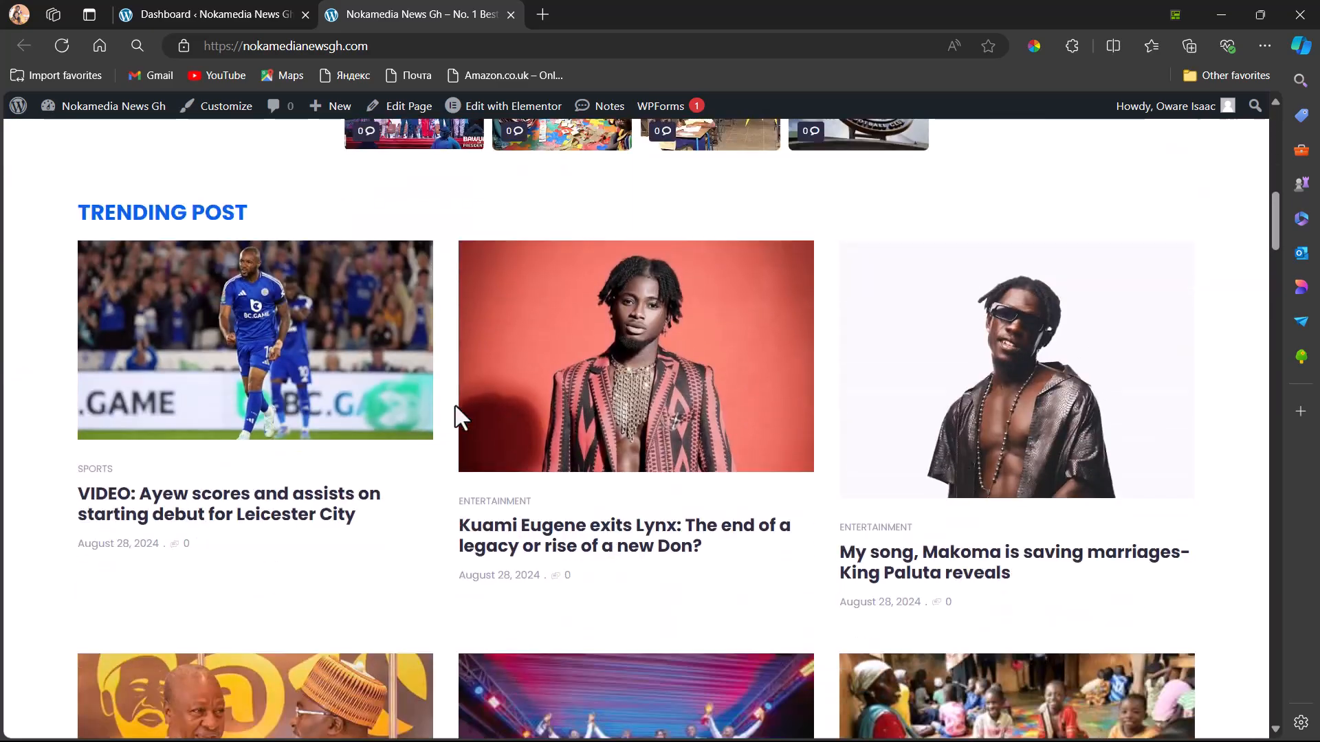
pyautogui.scroll(-20, 459, 415)
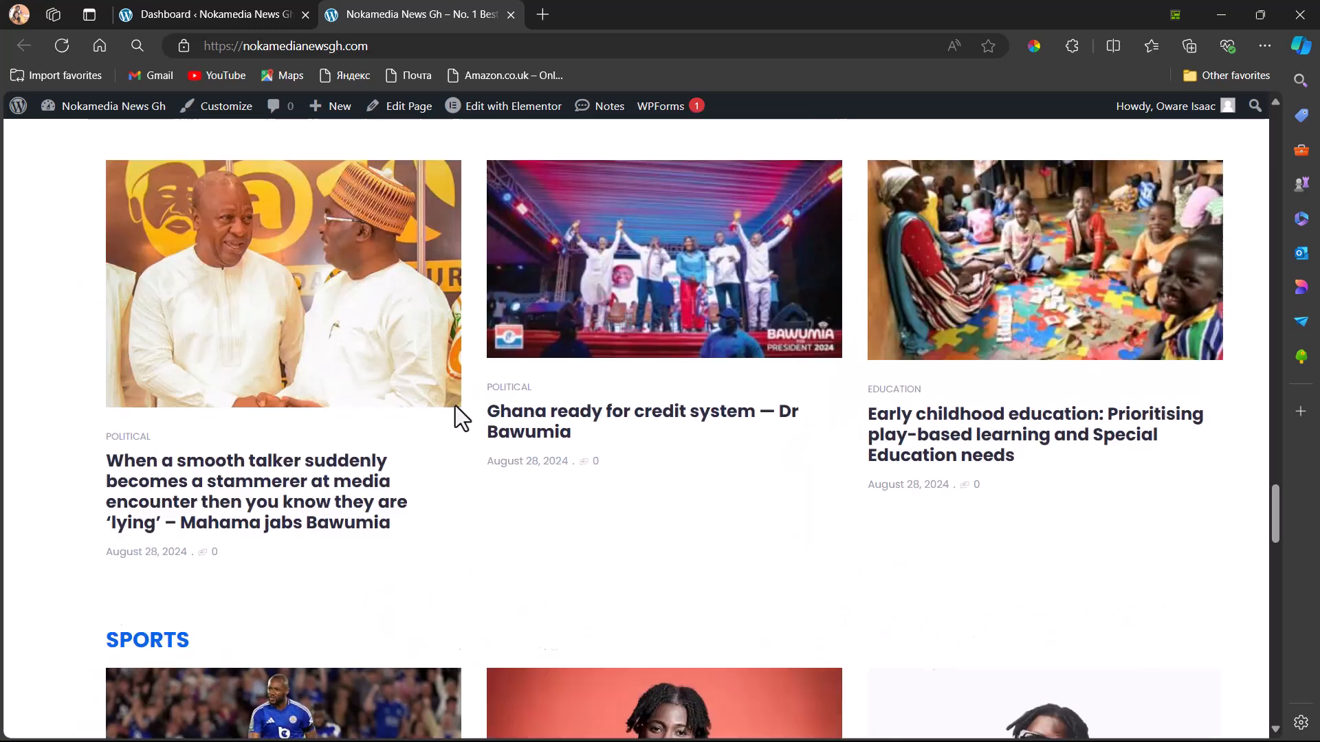
pyautogui.scroll(-10, 455, 406)
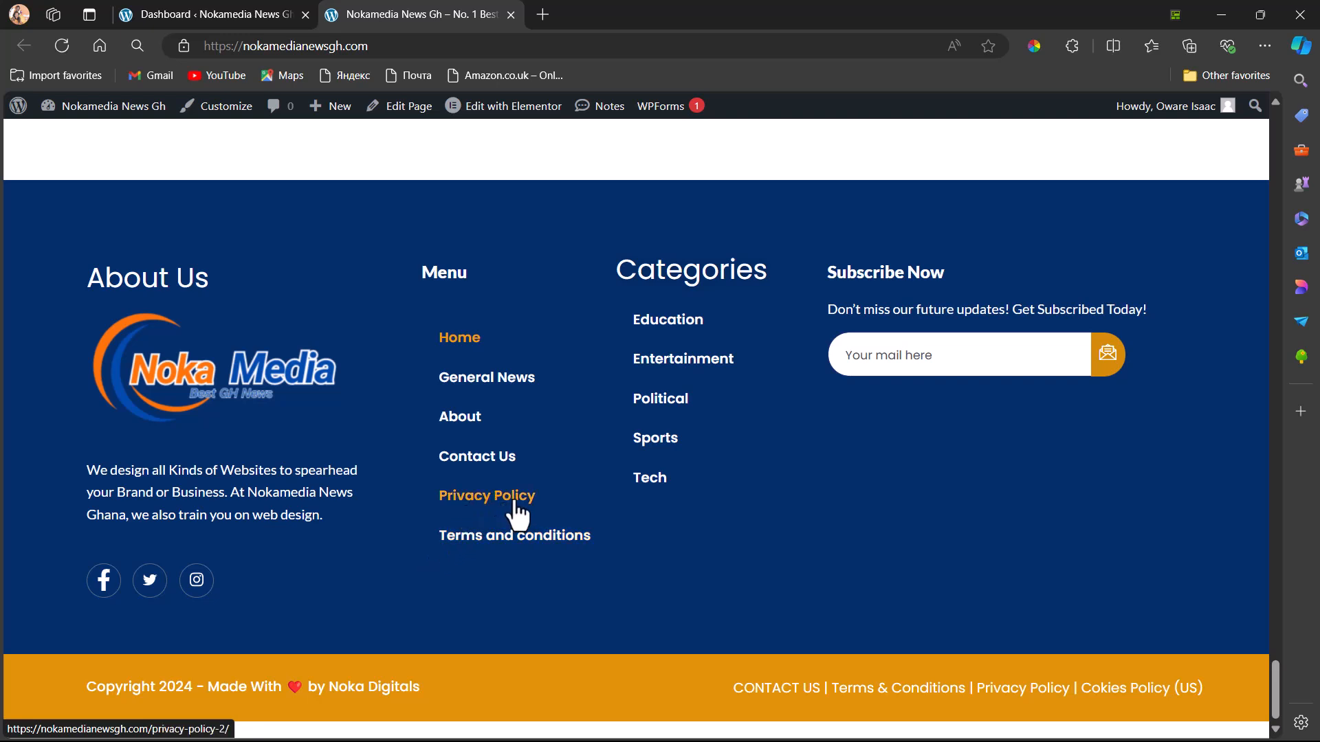
pyautogui.click(471, 505)
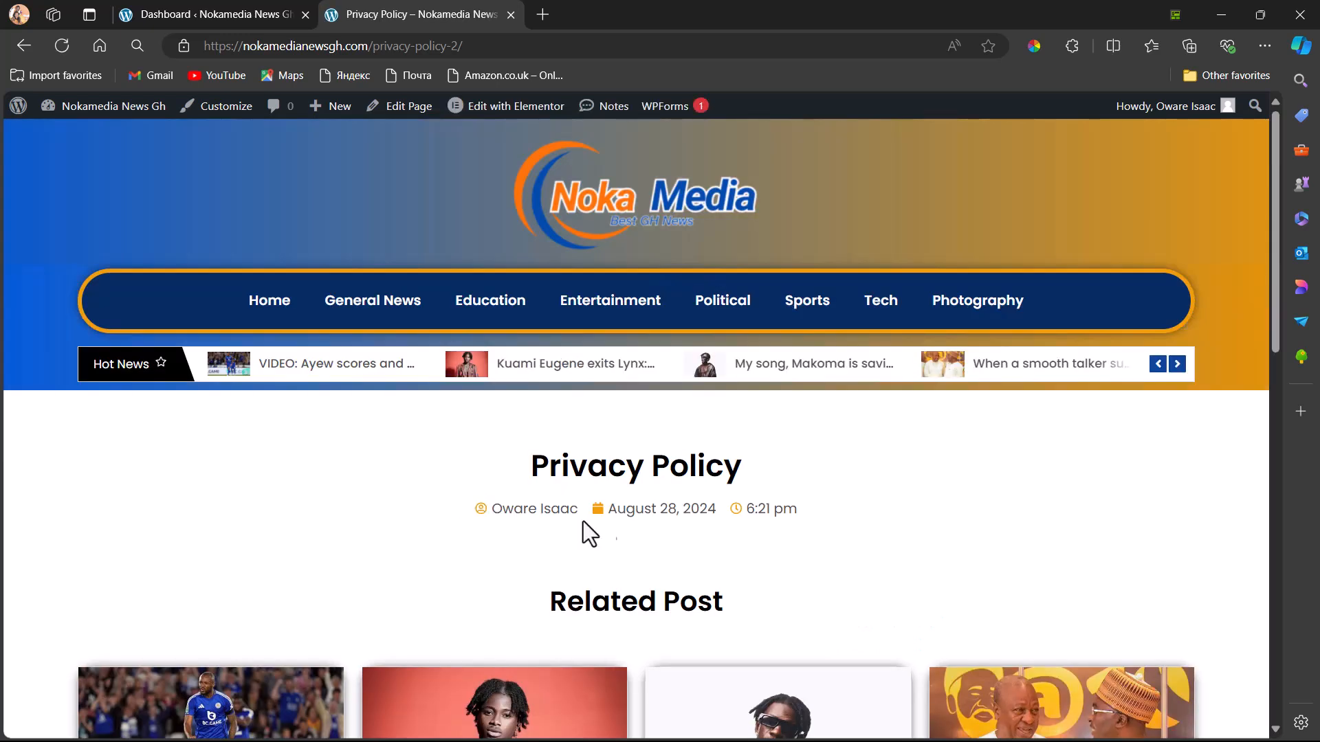
# Load nokamedianewsgh.com/privacy.policy by changing the page address, and read through the suggested policy text.
pyautogui.click(482, 45)
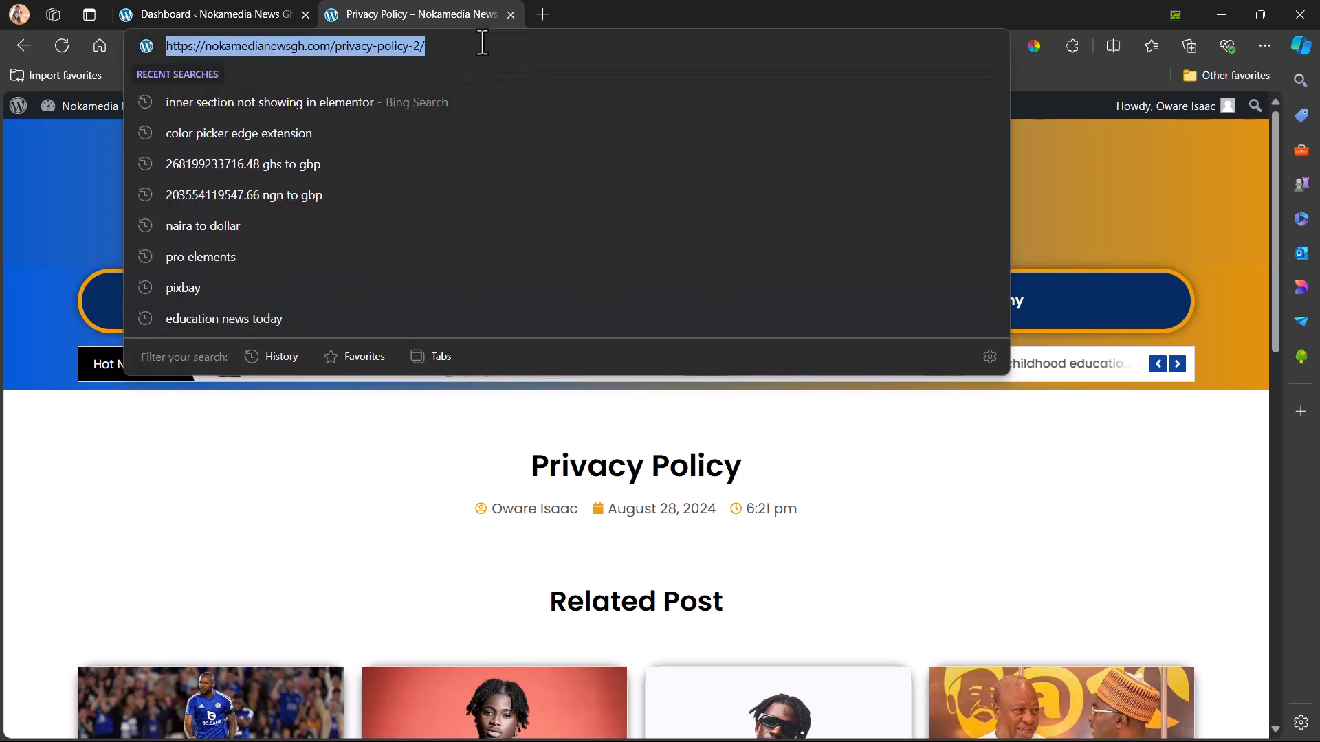
pyautogui.click(483, 46)
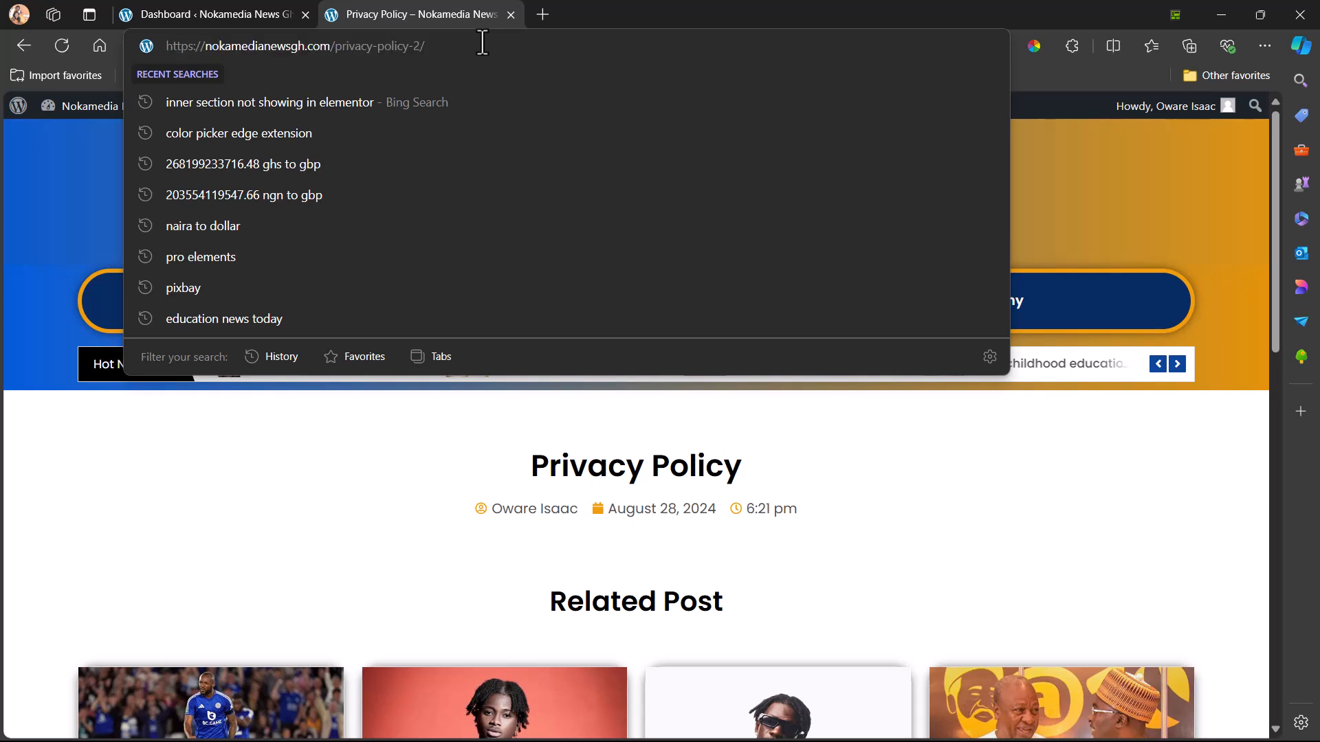
pyautogui.press('BackSpace')
pyautogui.press('BackSpace')
pyautogui.press('BackSpace')
pyautogui.press('BackSpace')
pyautogui.press('BackSpace')
pyautogui.press('BackSpace')
pyautogui.press('BackSpace')
pyautogui.press('BackSpace')
pyautogui.press('BackSpace')
pyautogui.press('BackSpace')
pyautogui.press('BackSpace')
pyautogui.press('BackSpace')
pyautogui.press('BackSpace')
pyautogui.press('BackSpace')
pyautogui.press('BackSpace')
pyautogui.press('BackSpace')
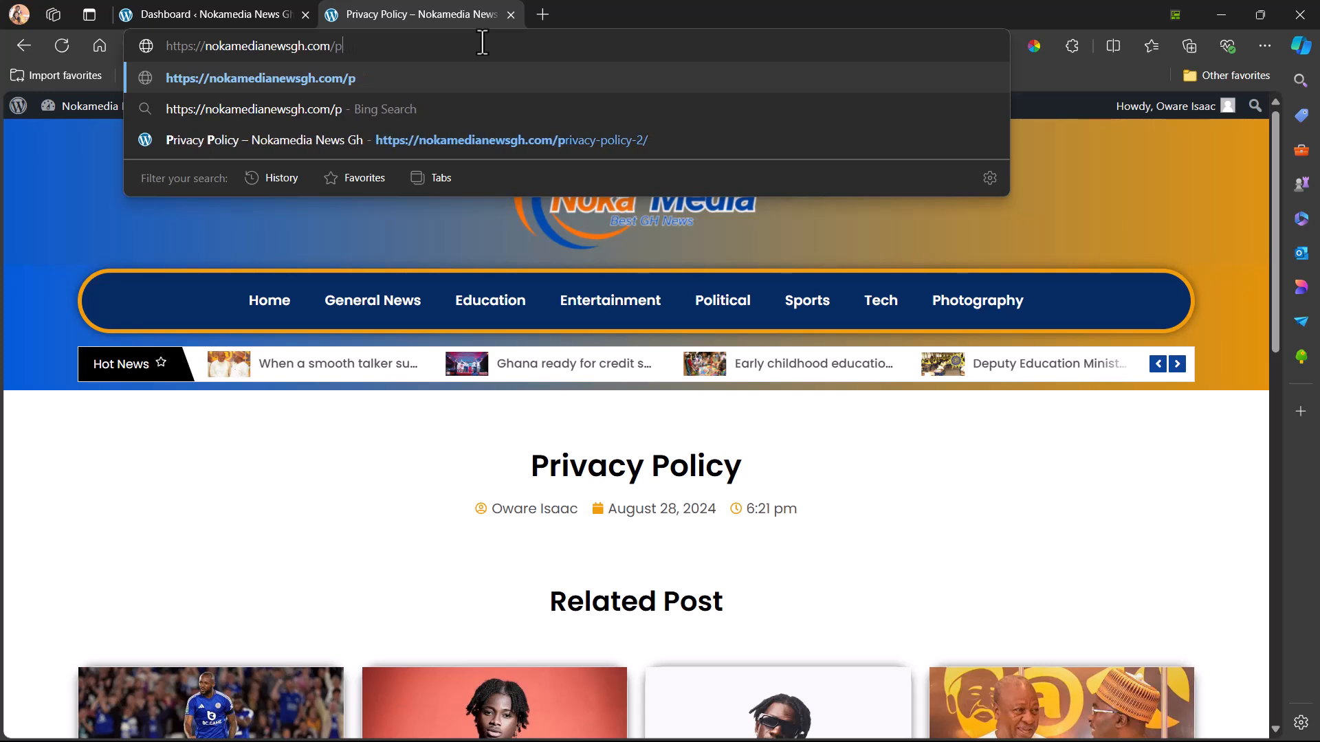
pyautogui.press('BackSpace')
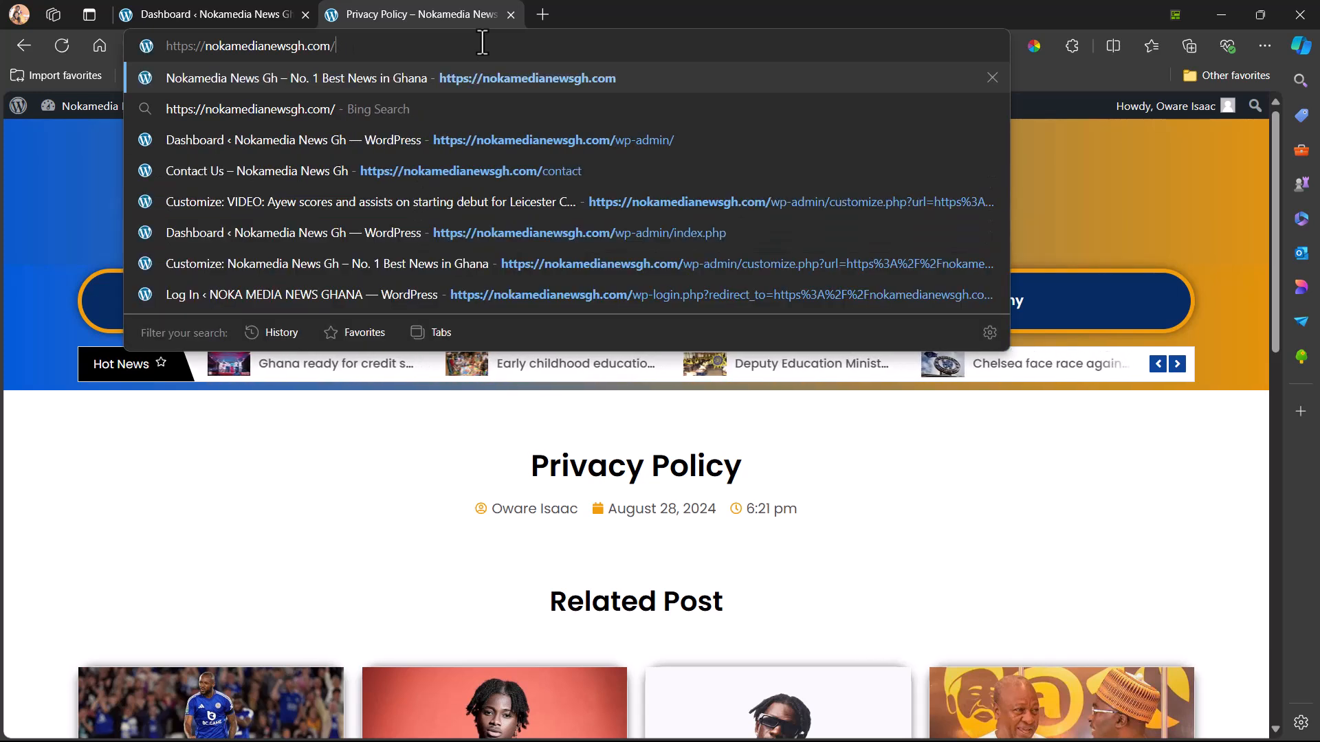
pyautogui.write('privacy')
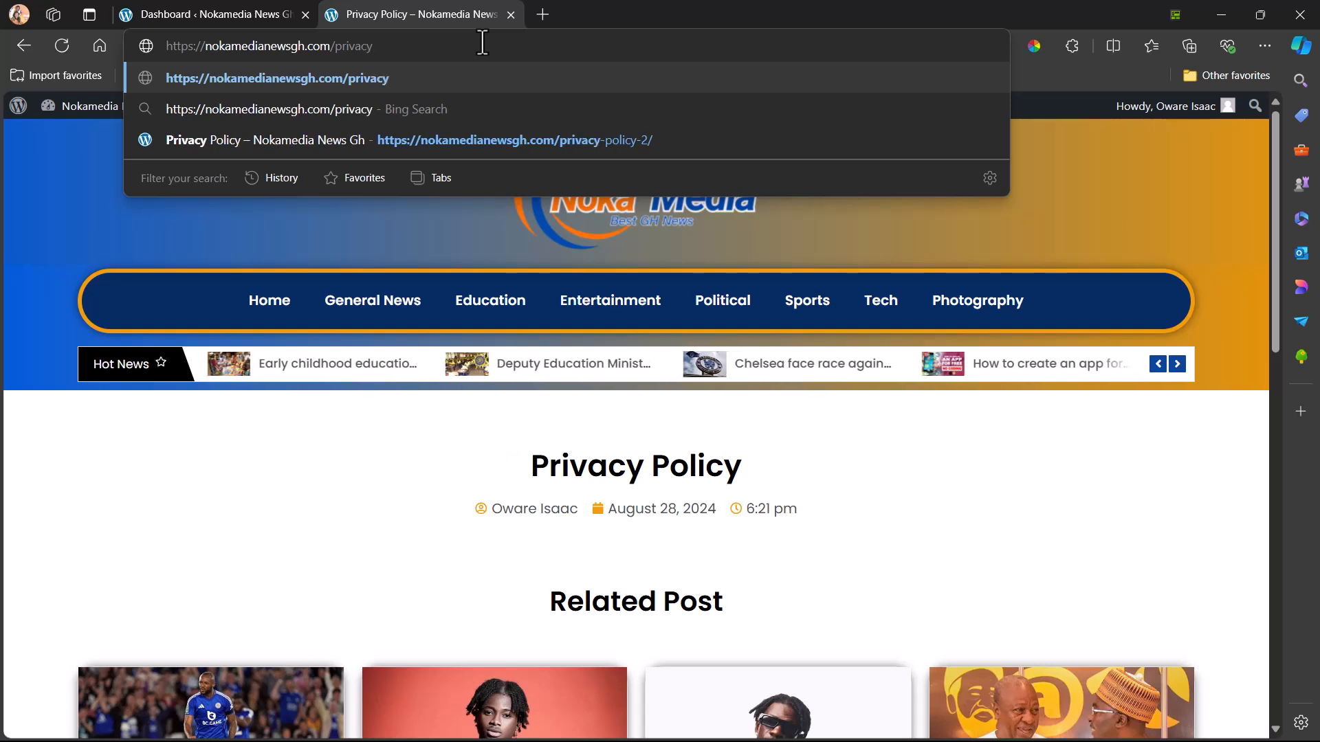
pyautogui.write('.policy')
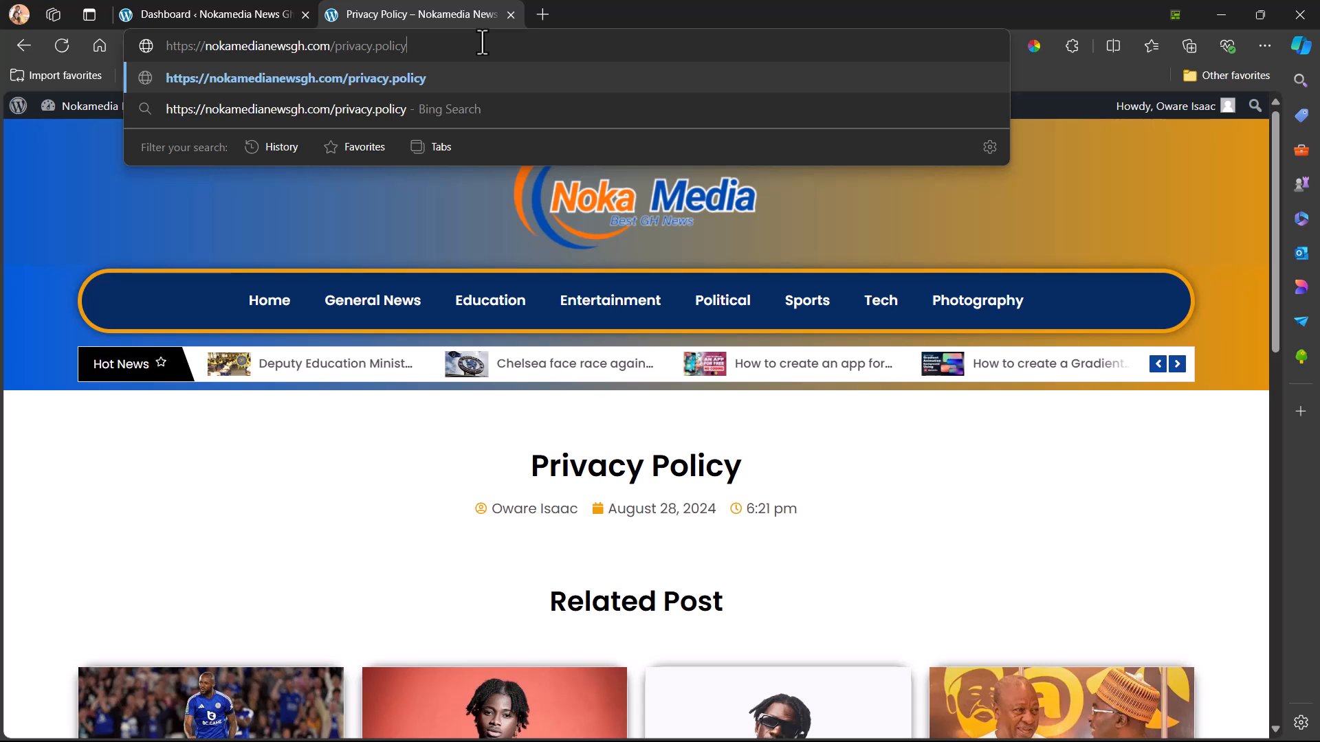
pyautogui.press('Return')
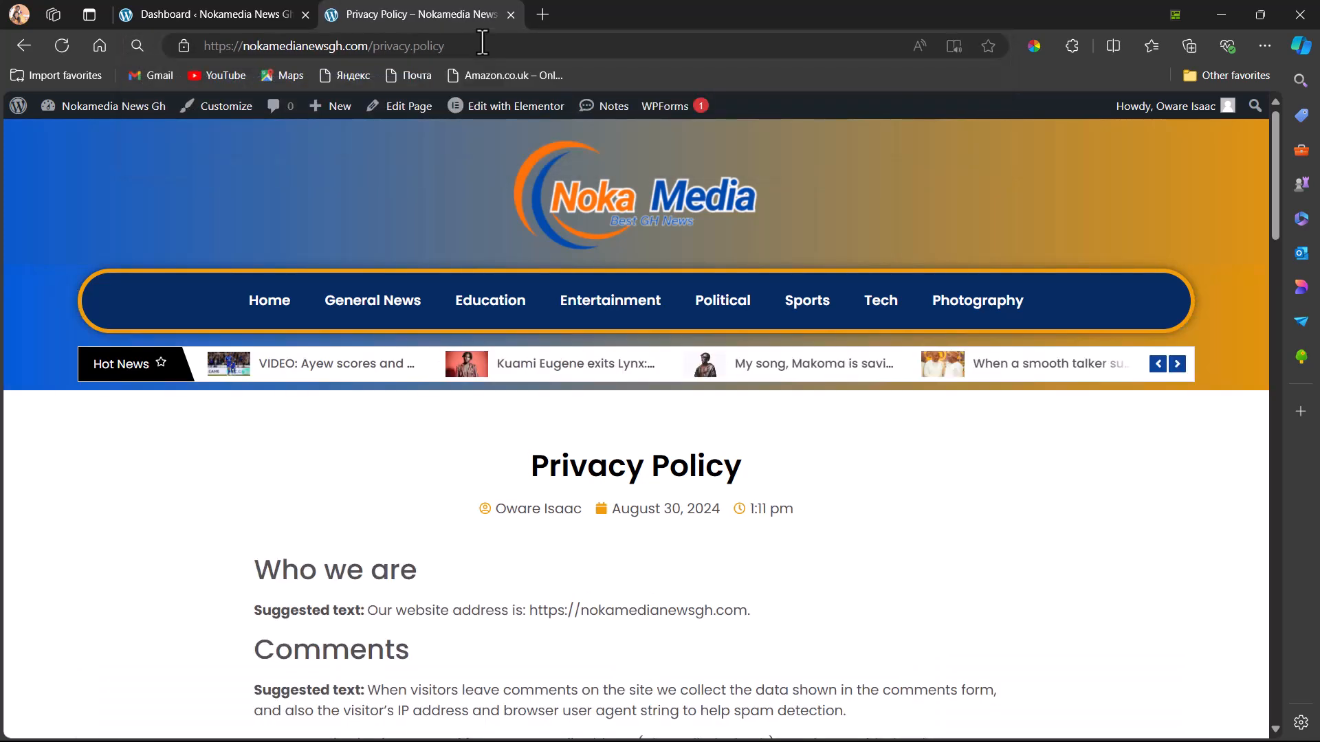
pyautogui.scroll(-3, 397, 422)
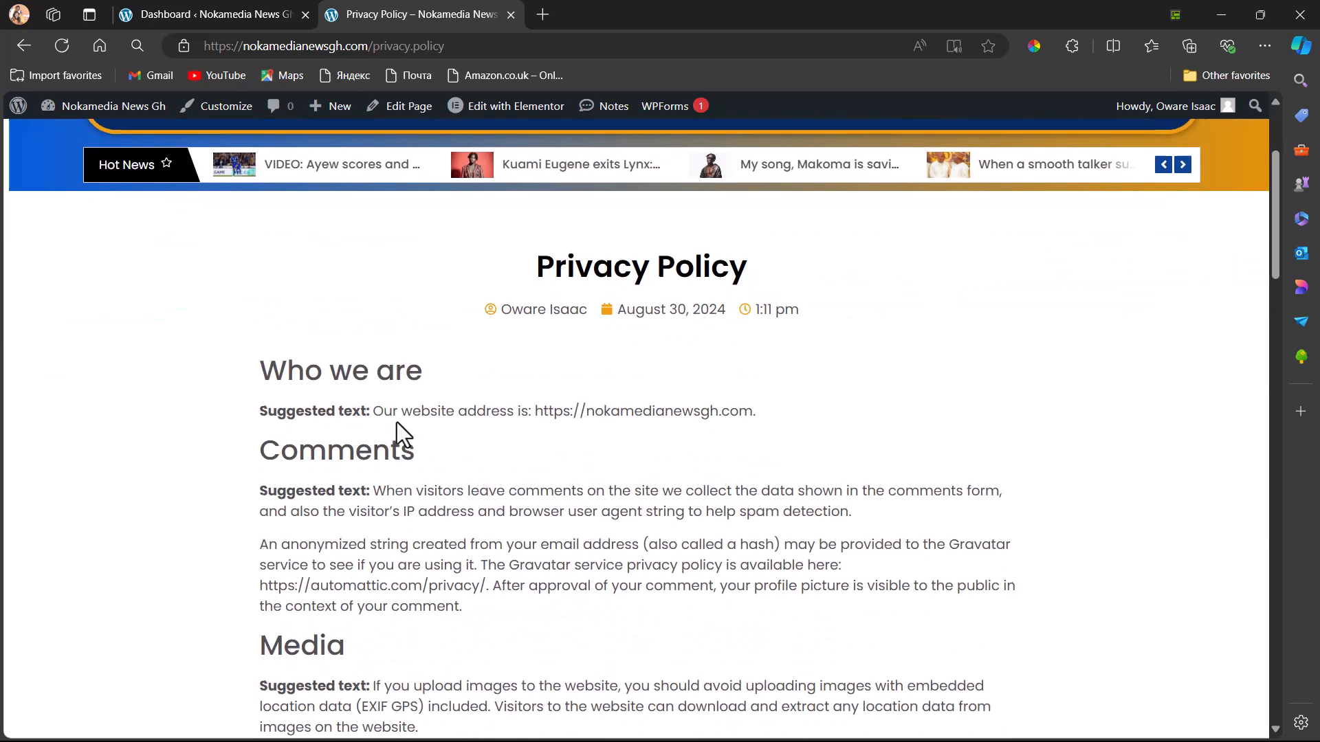
pyautogui.scroll(-1, 397, 422)
pyautogui.scroll(-4, 397, 422)
pyautogui.scroll(-4, 397, 422)
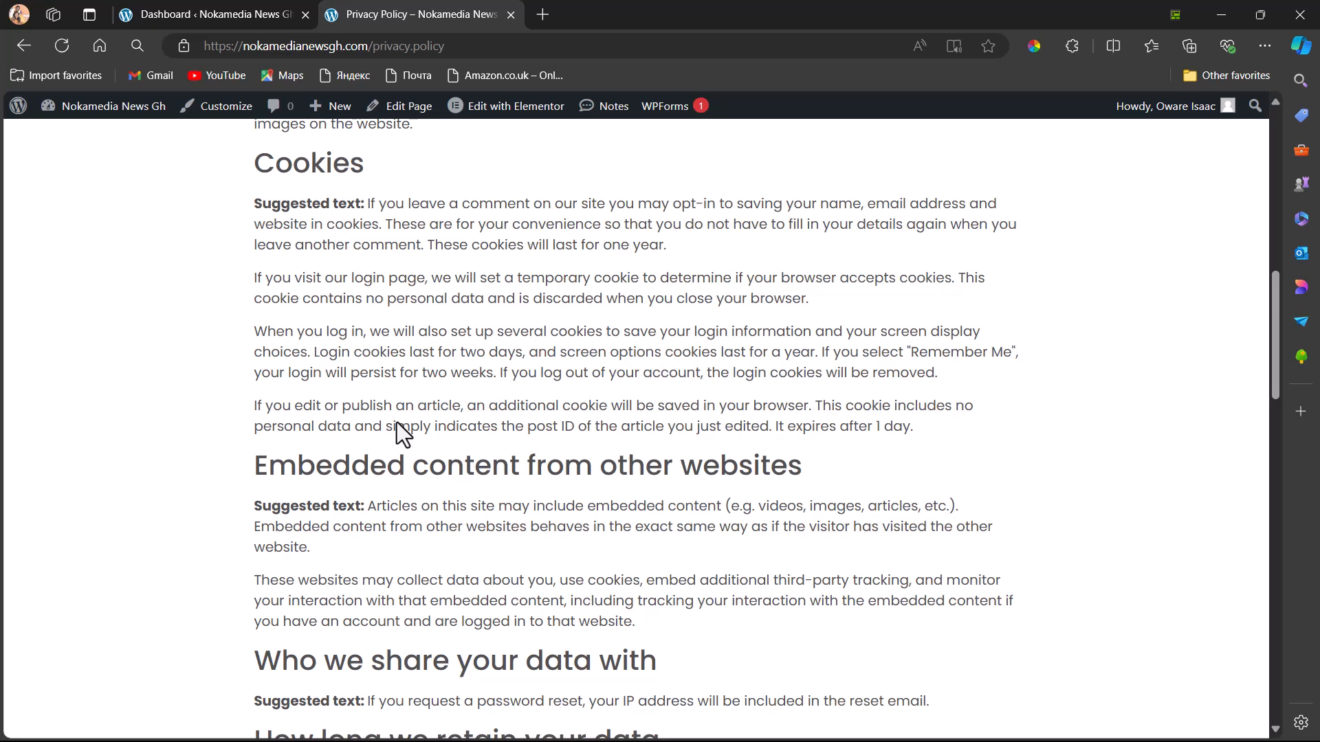
pyautogui.scroll(6, 397, 422)
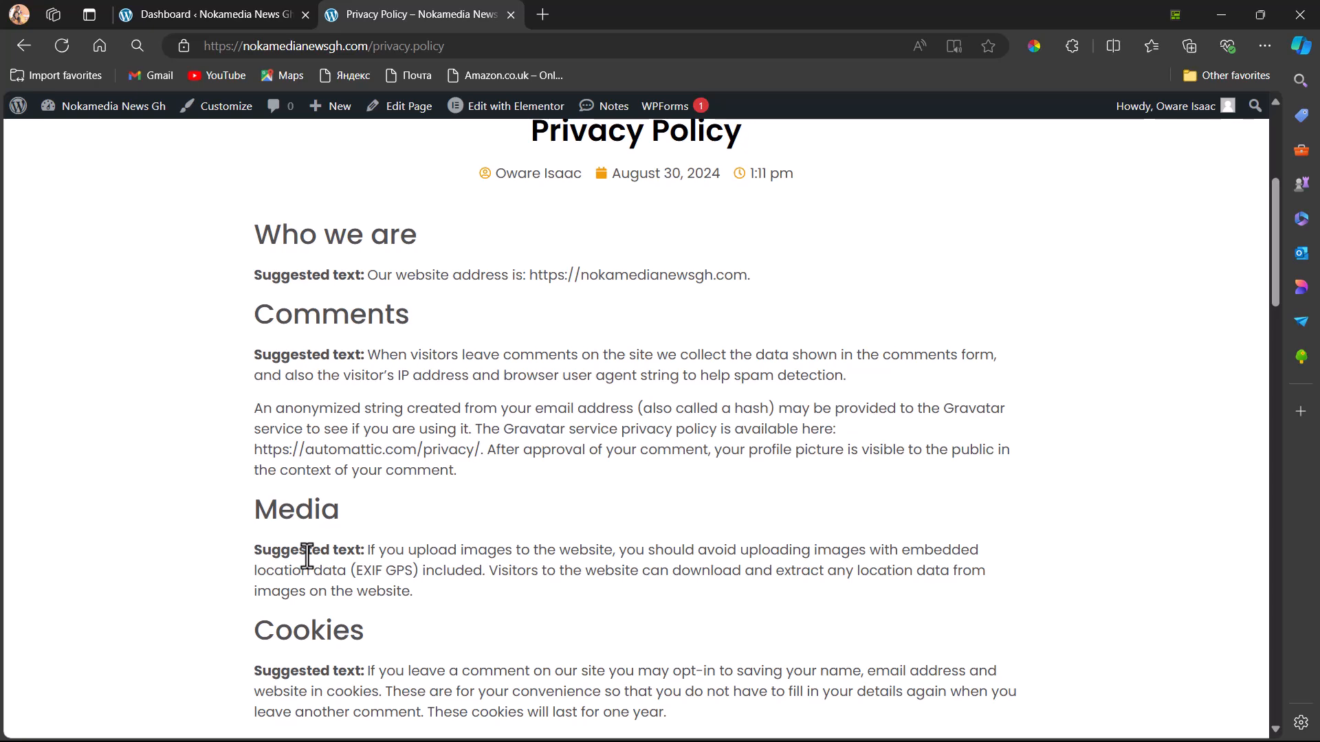
# Return to the WordPress dashboard, list all pages and open the published Privacy Policy page for editing.
pyautogui.click(193, 12)
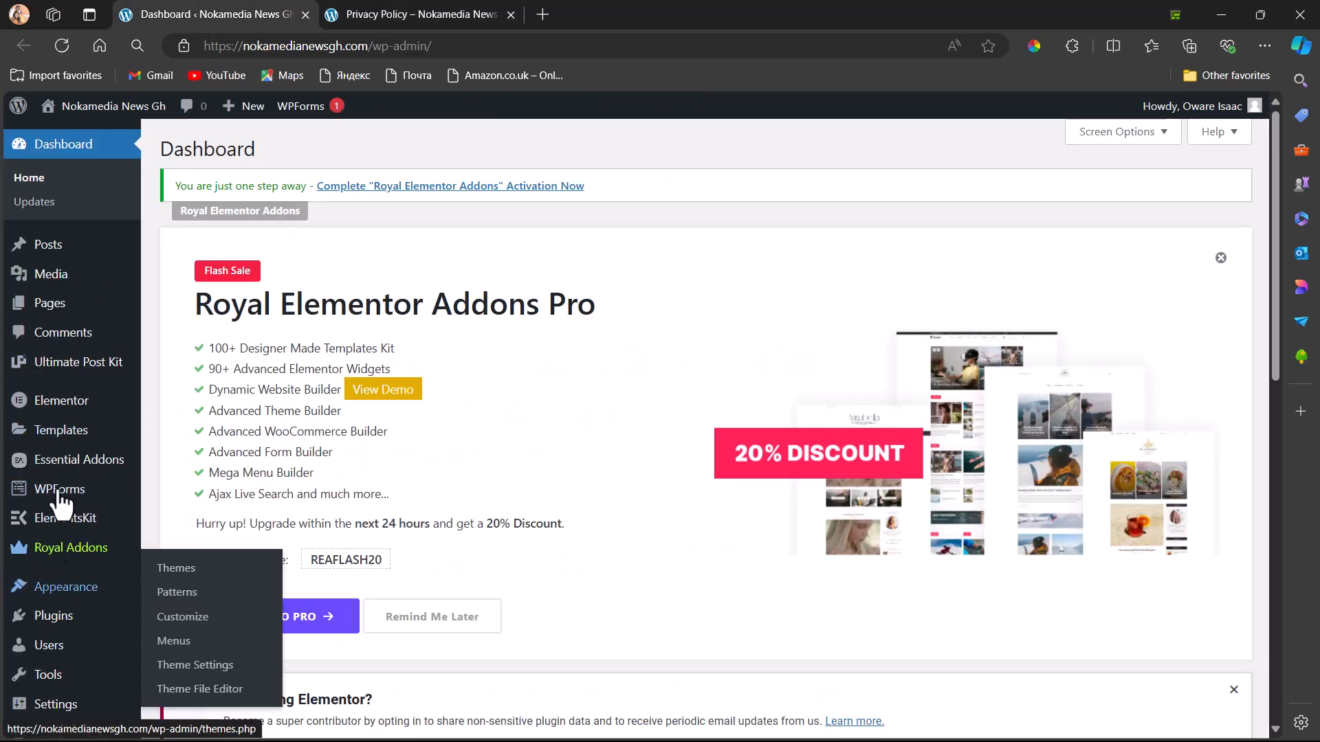
pyautogui.moveTo(51, 251)
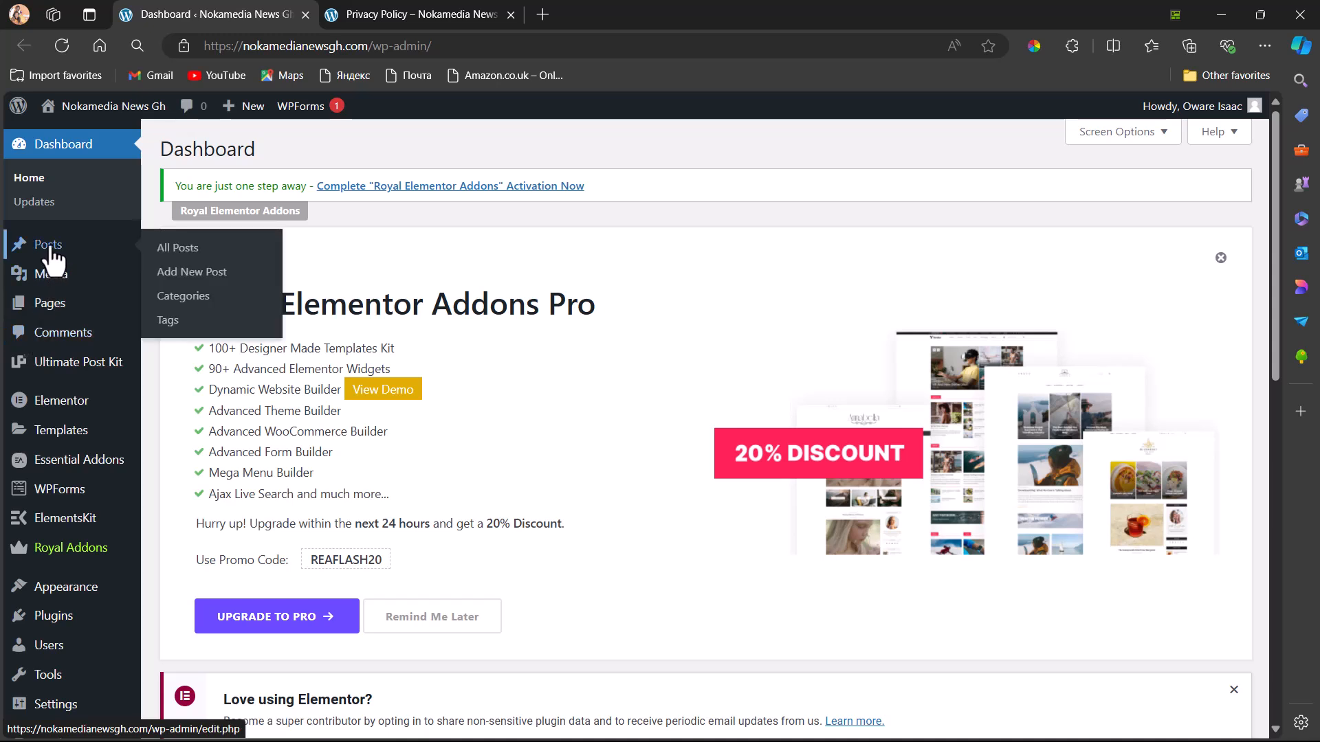
pyautogui.moveTo(50, 310)
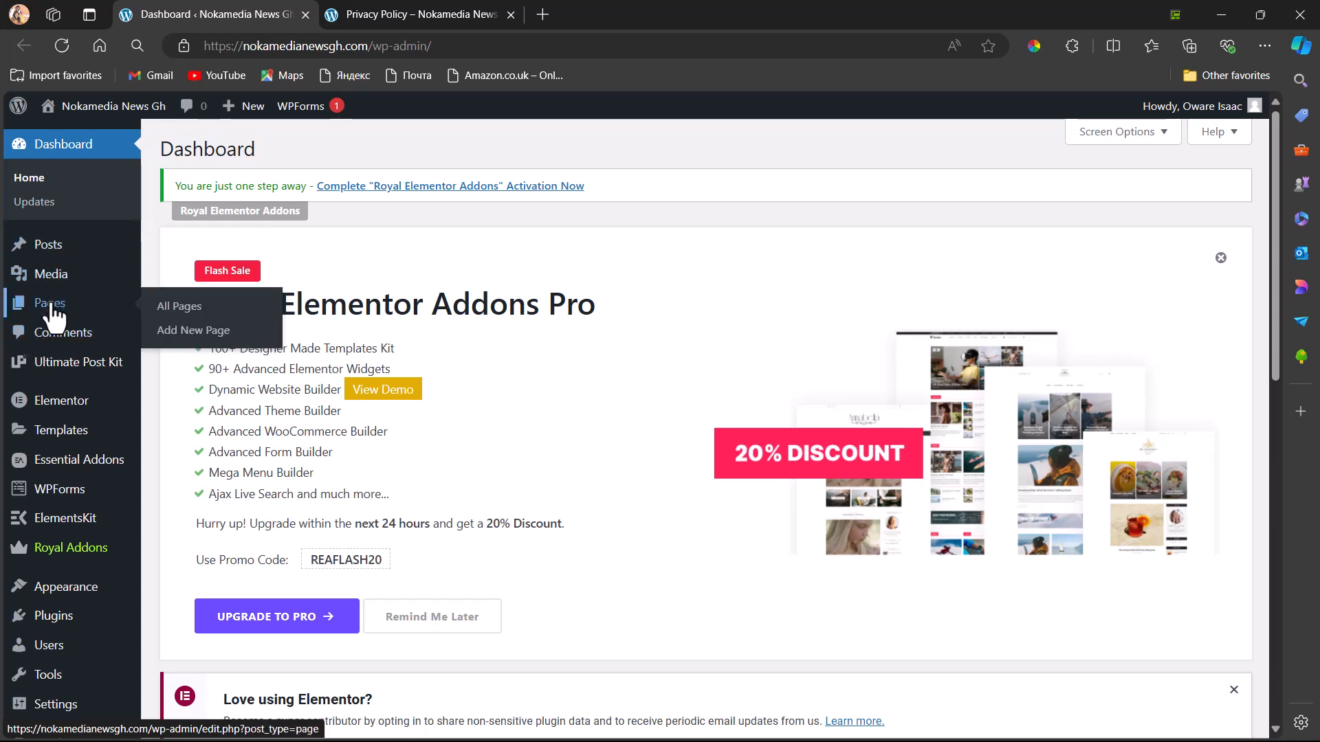
pyautogui.click(175, 311)
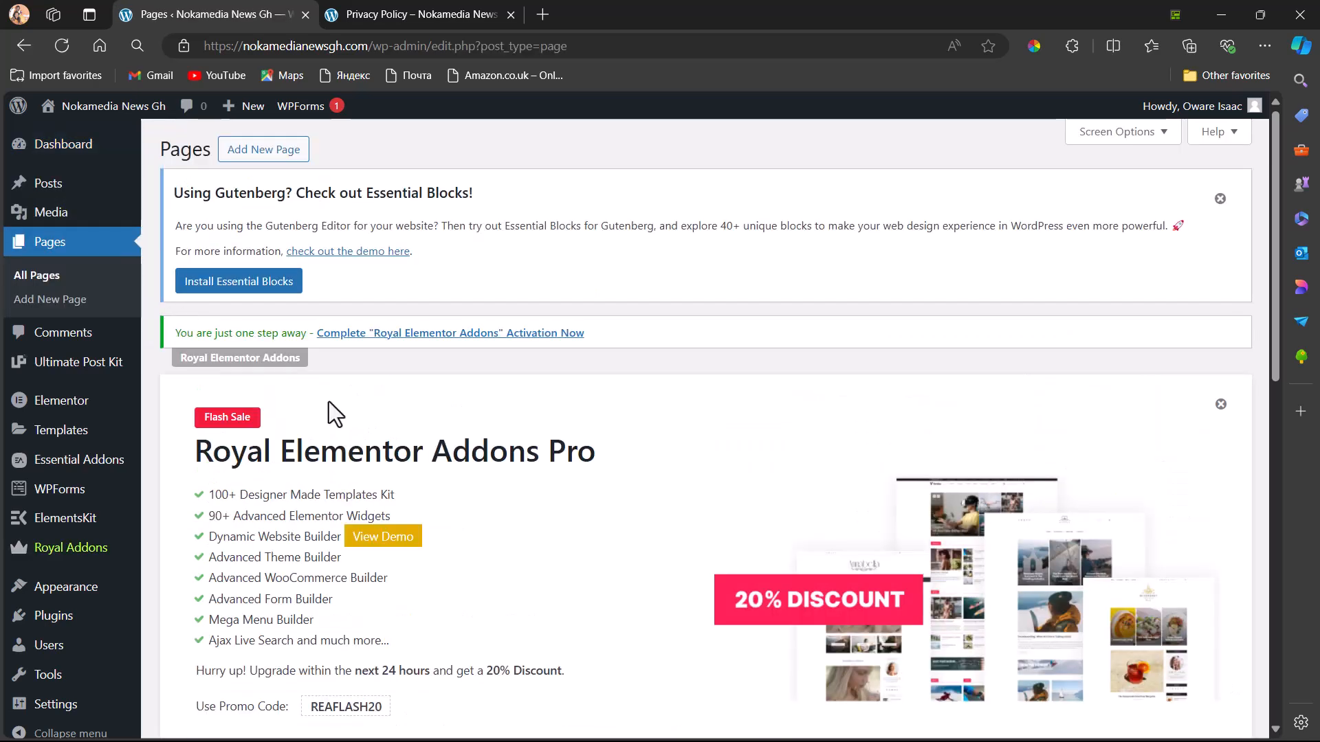
pyautogui.scroll(-6, 328, 401)
pyautogui.scroll(-5, 328, 401)
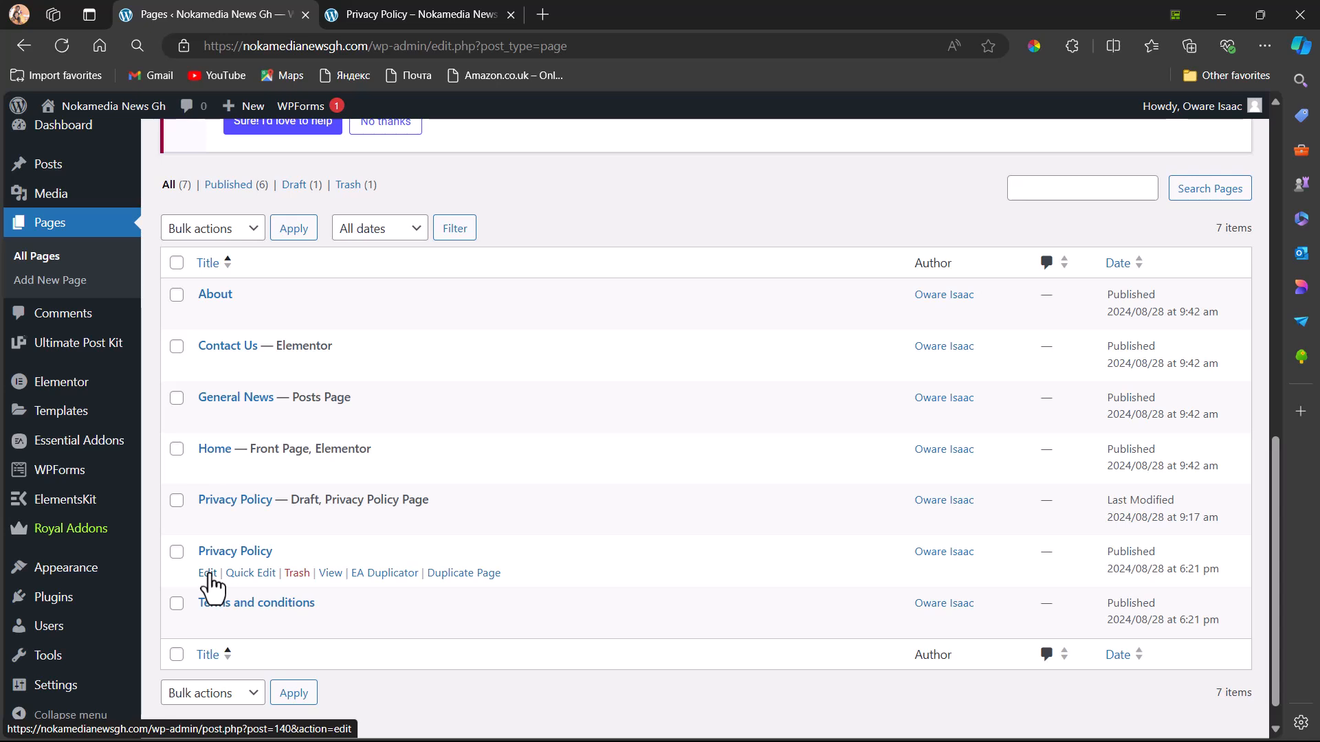
pyautogui.click(207, 573)
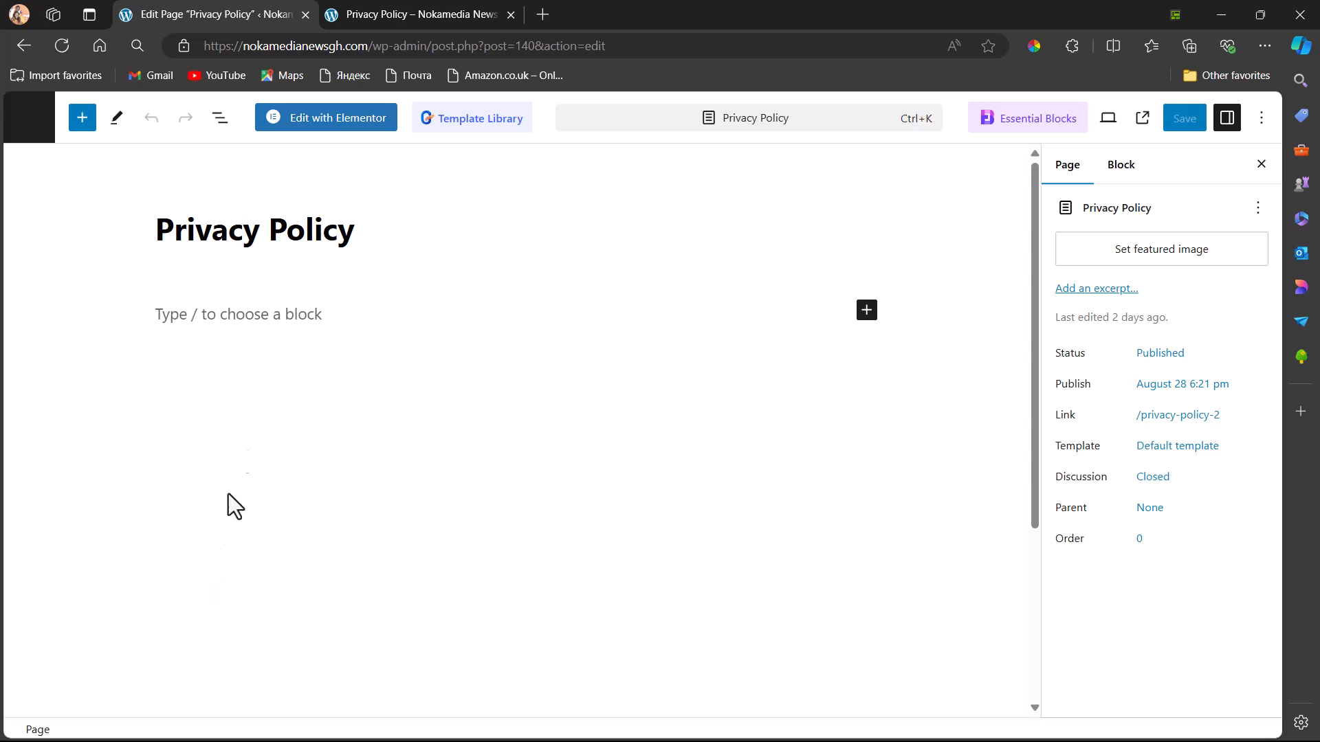
# Go back to the page list, open the draft Privacy Policy page in the editor and clear its title and content.
pyautogui.click(18, 48)
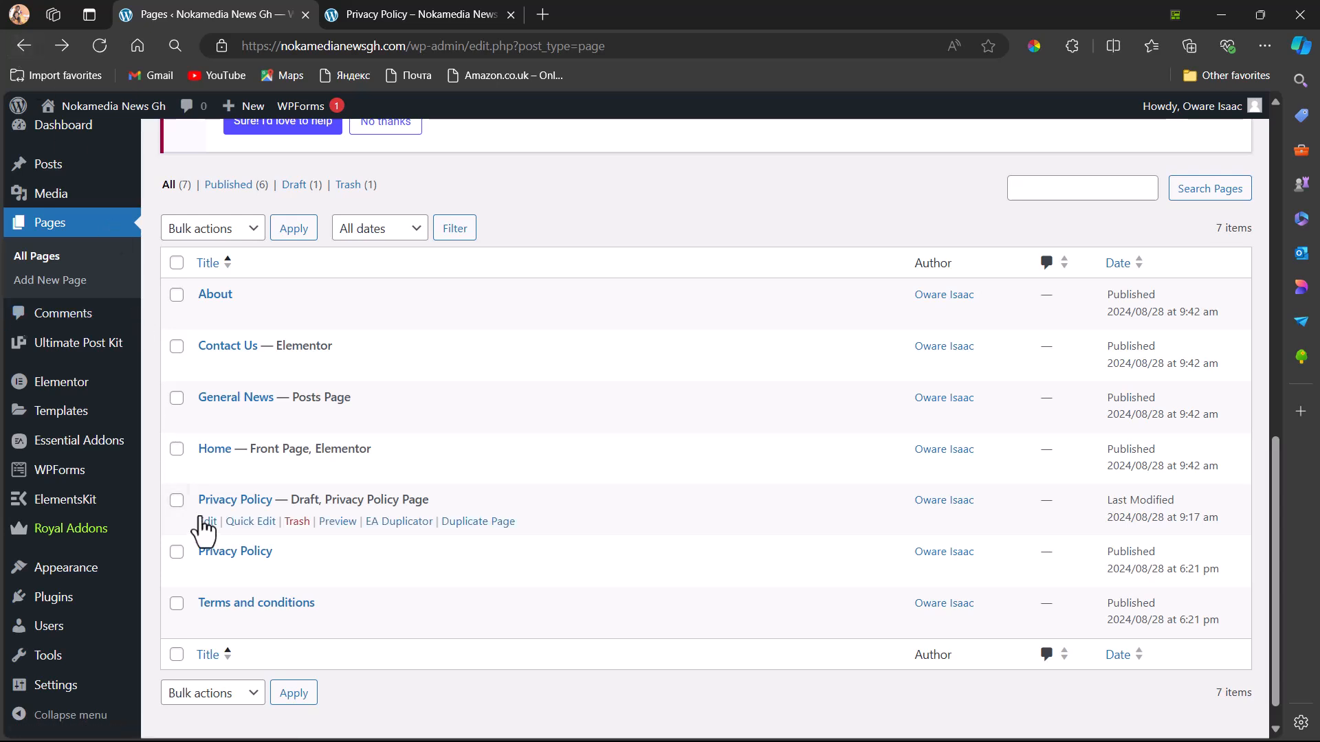
pyautogui.click(208, 523)
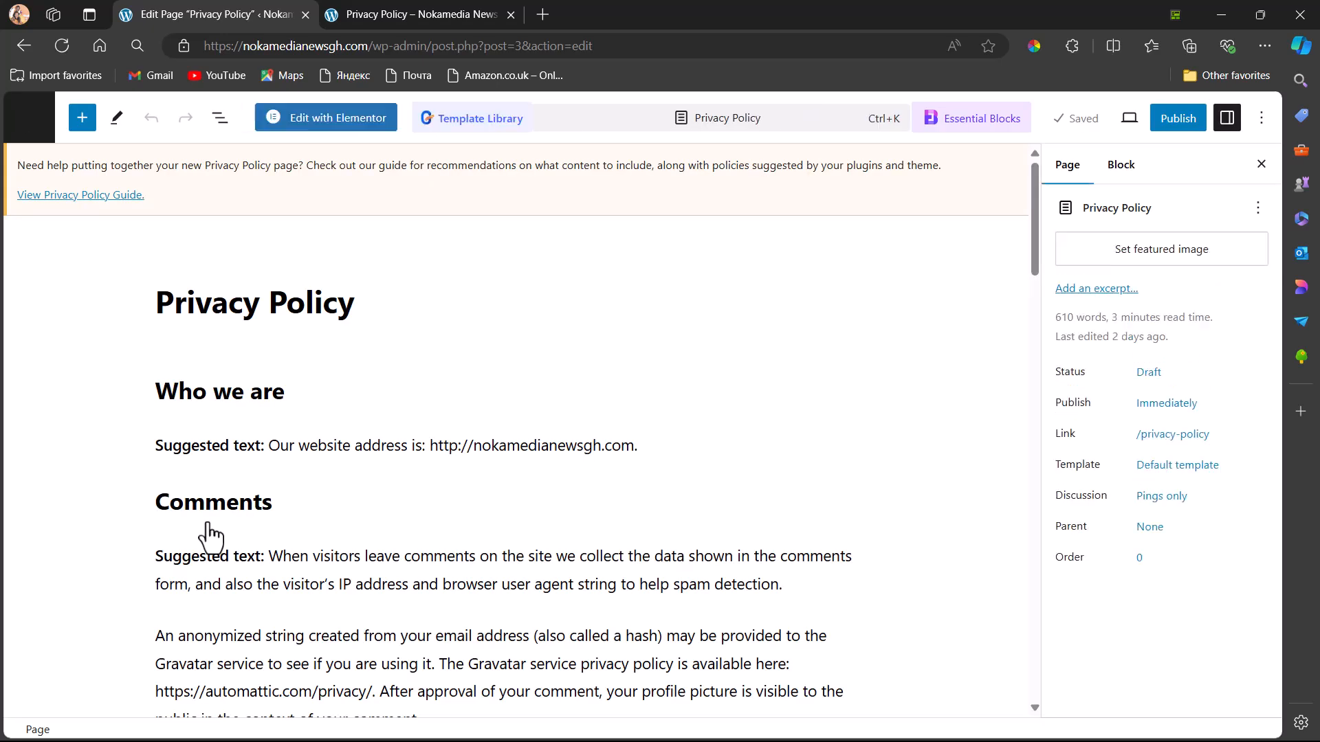
pyautogui.scroll(-3, 356, 514)
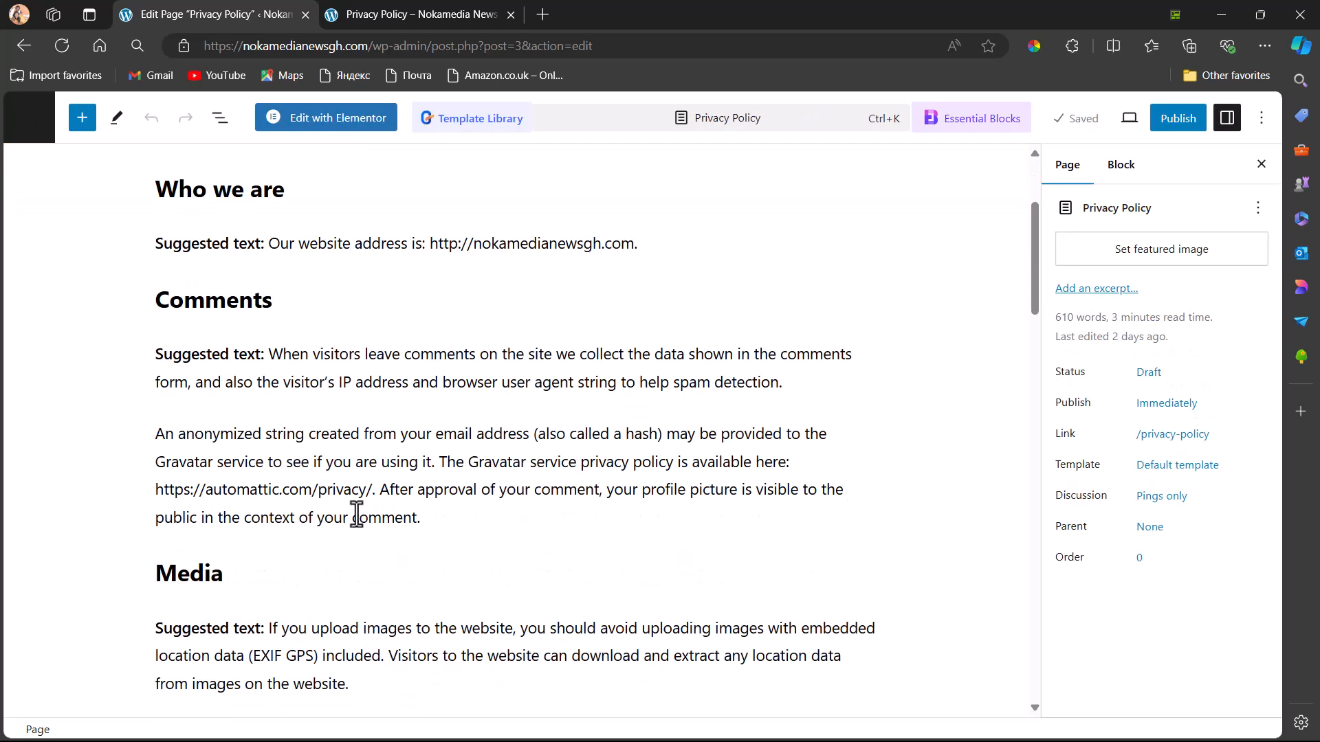
pyautogui.scroll(-4, 356, 514)
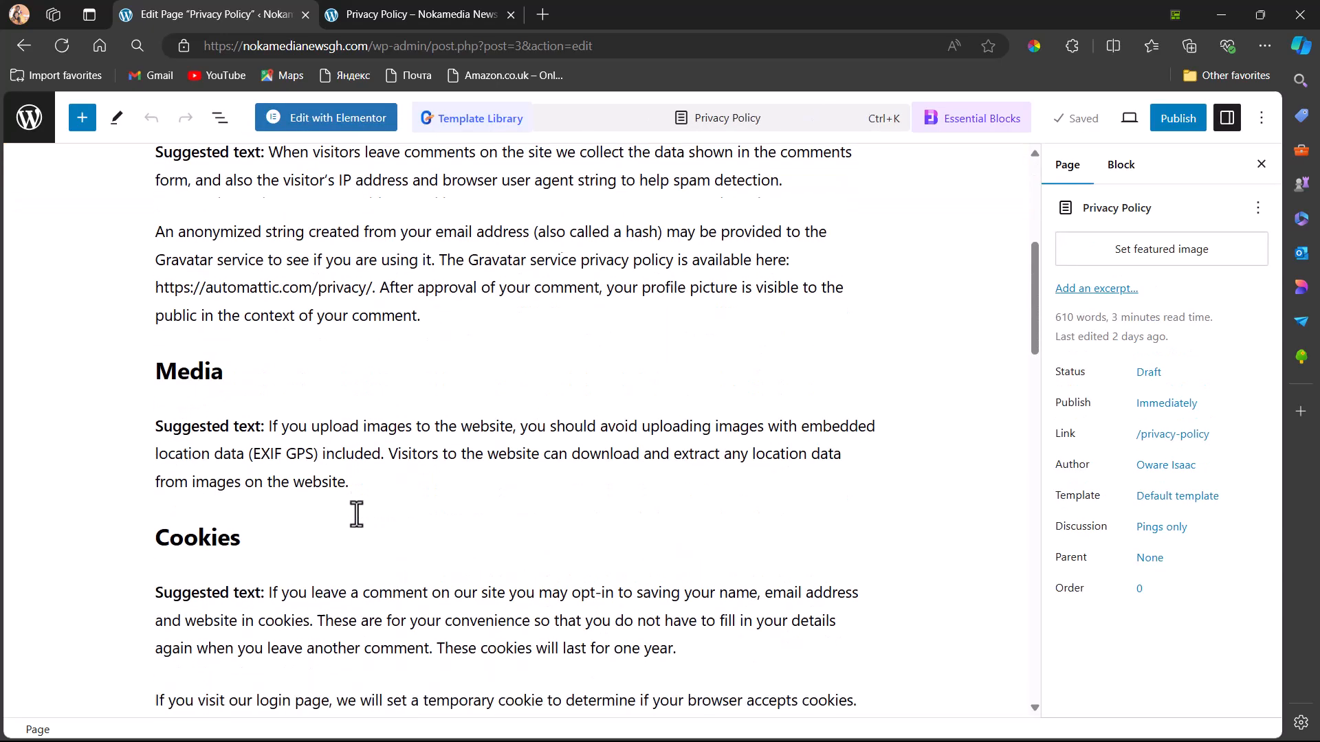
pyautogui.scroll(-4, 356, 515)
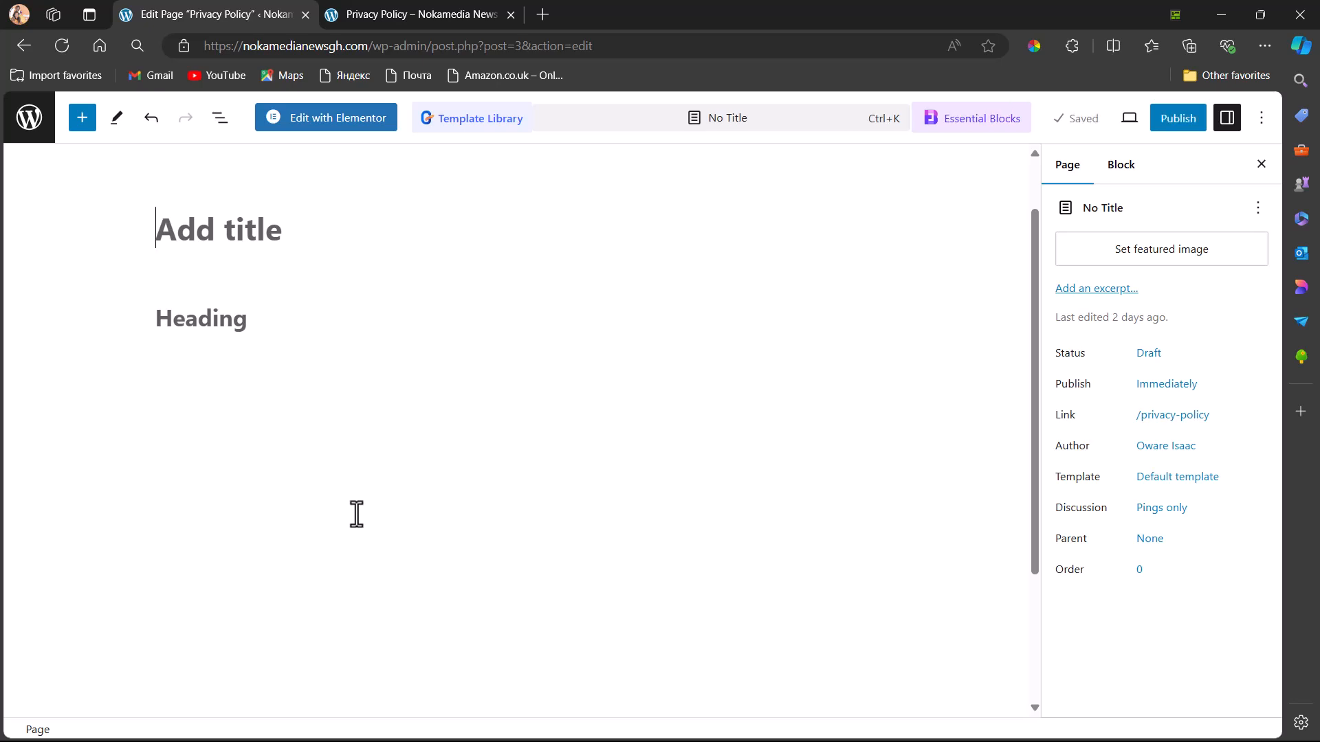
# Leave the editor without saving and move the untitled draft Privacy Policy page to the trash.
pyautogui.click(28, 124)
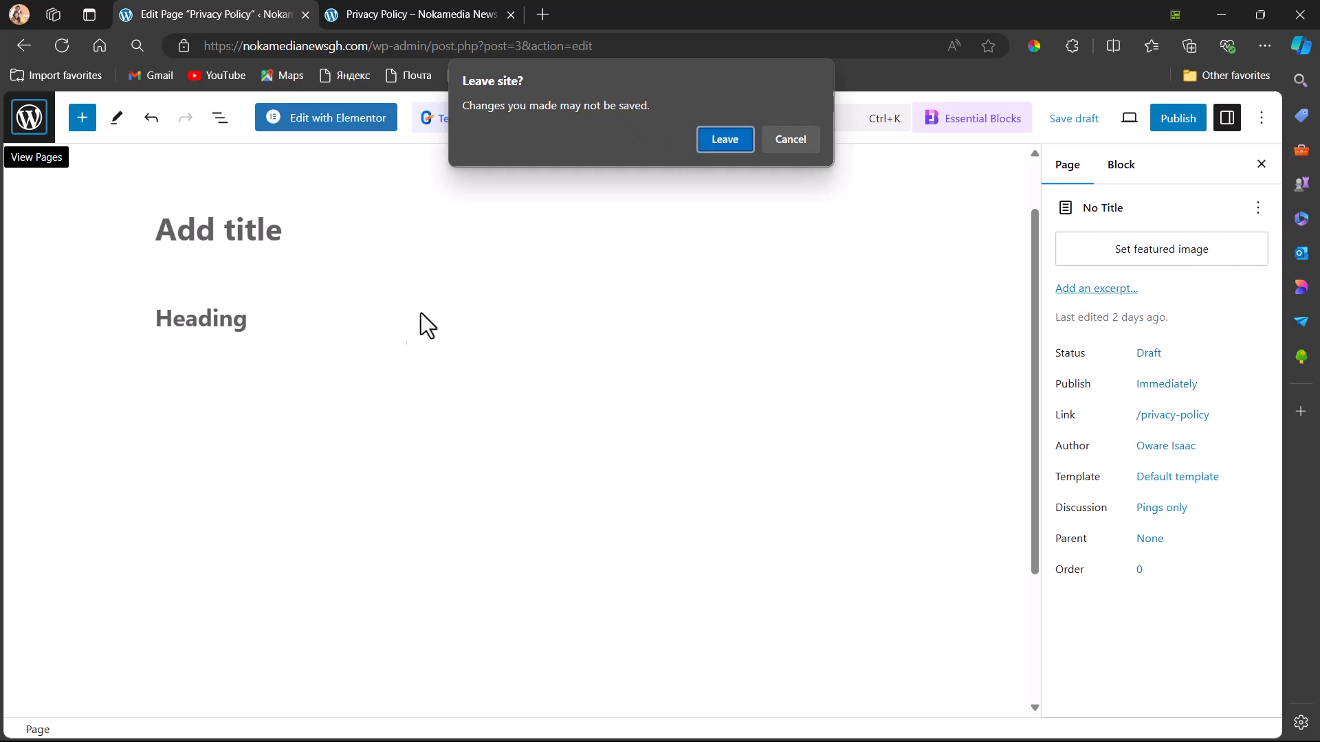
pyautogui.click(712, 147)
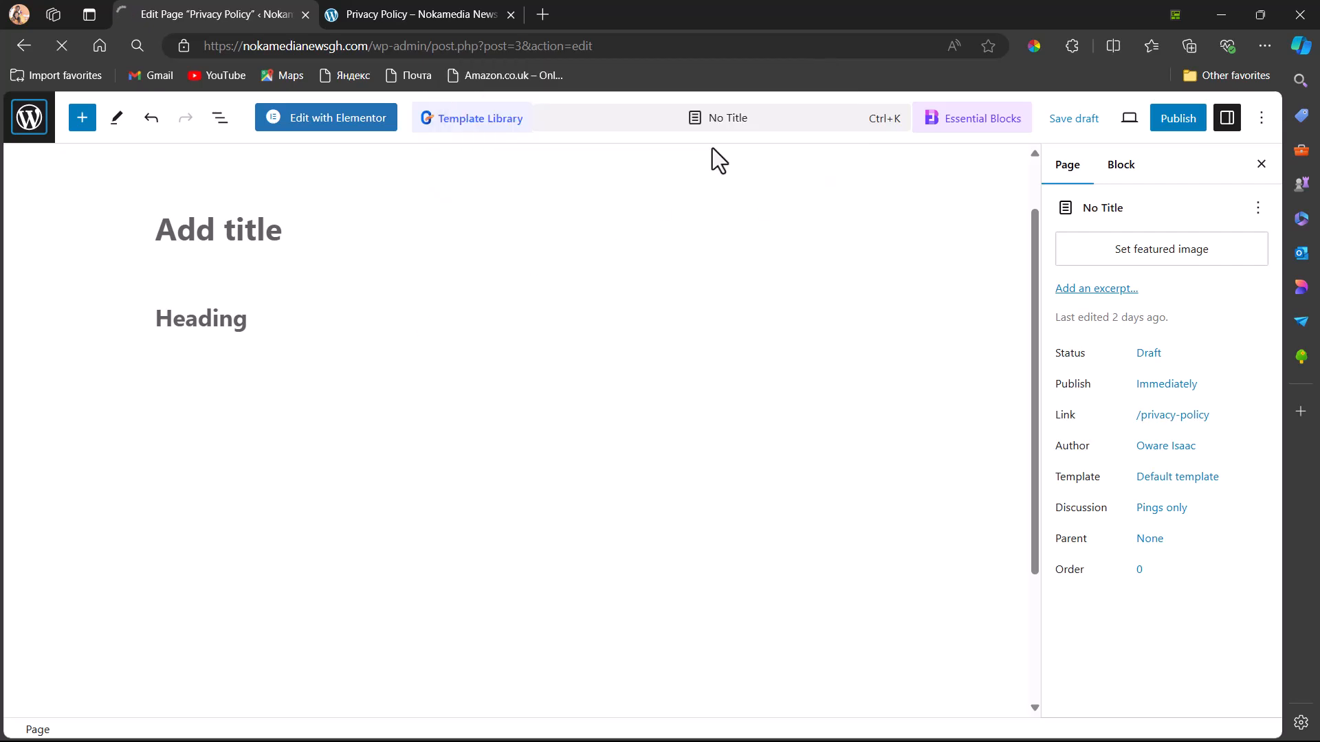
pyautogui.scroll(-3, 150, 472)
pyautogui.scroll(-7, 151, 480)
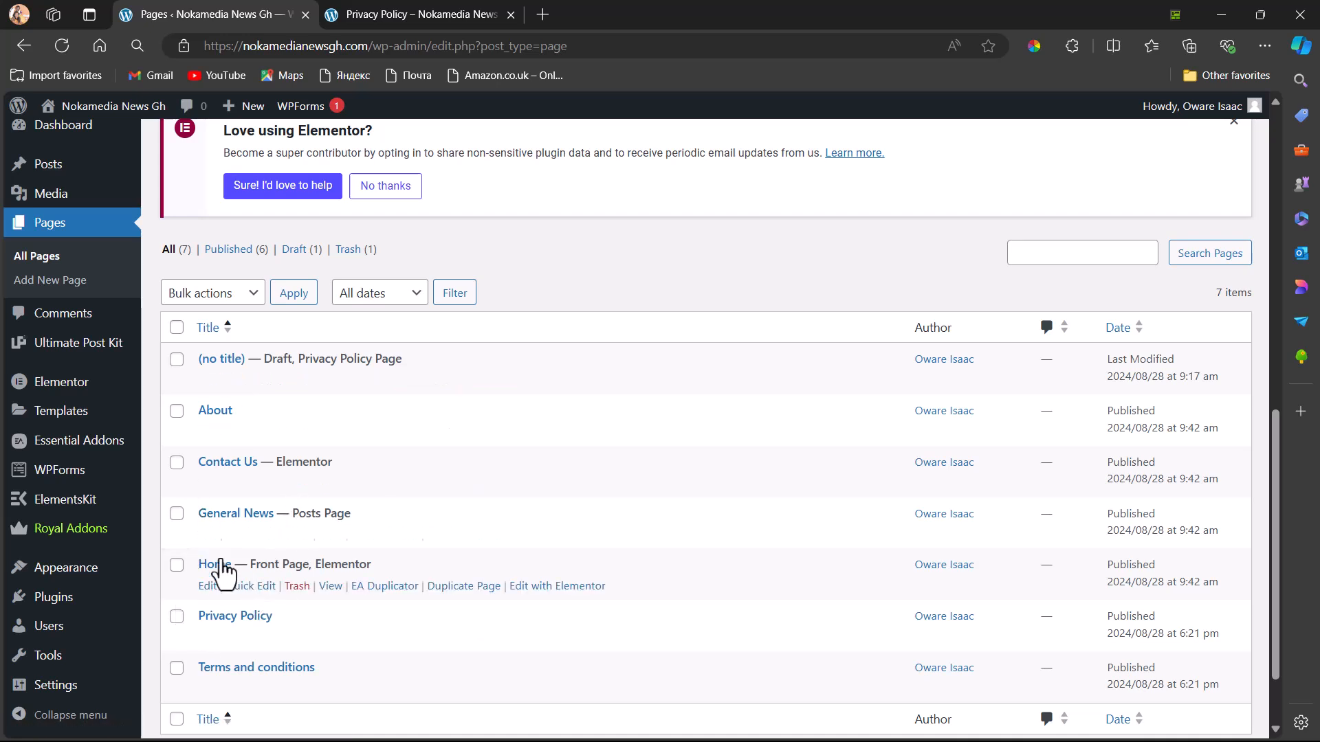
pyautogui.scroll(-1, 224, 581)
pyautogui.scroll(-1, 222, 574)
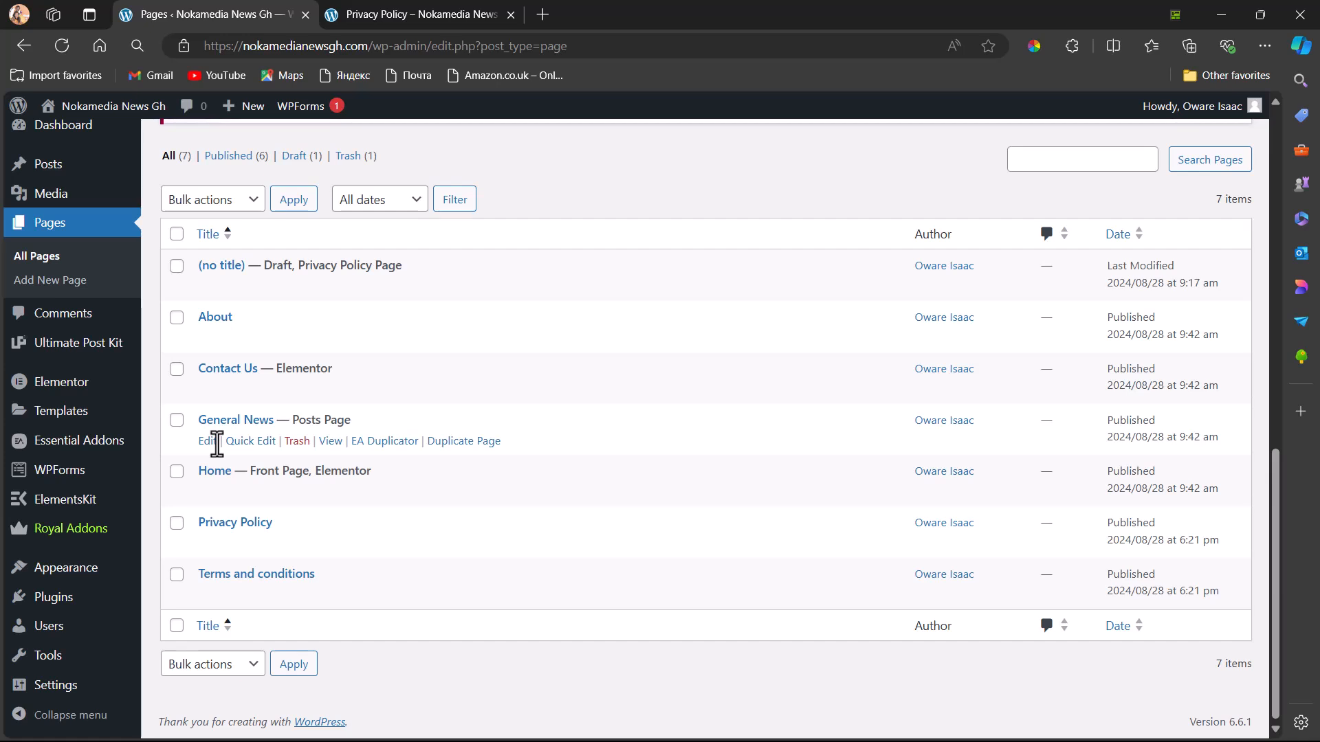
pyautogui.click(177, 268)
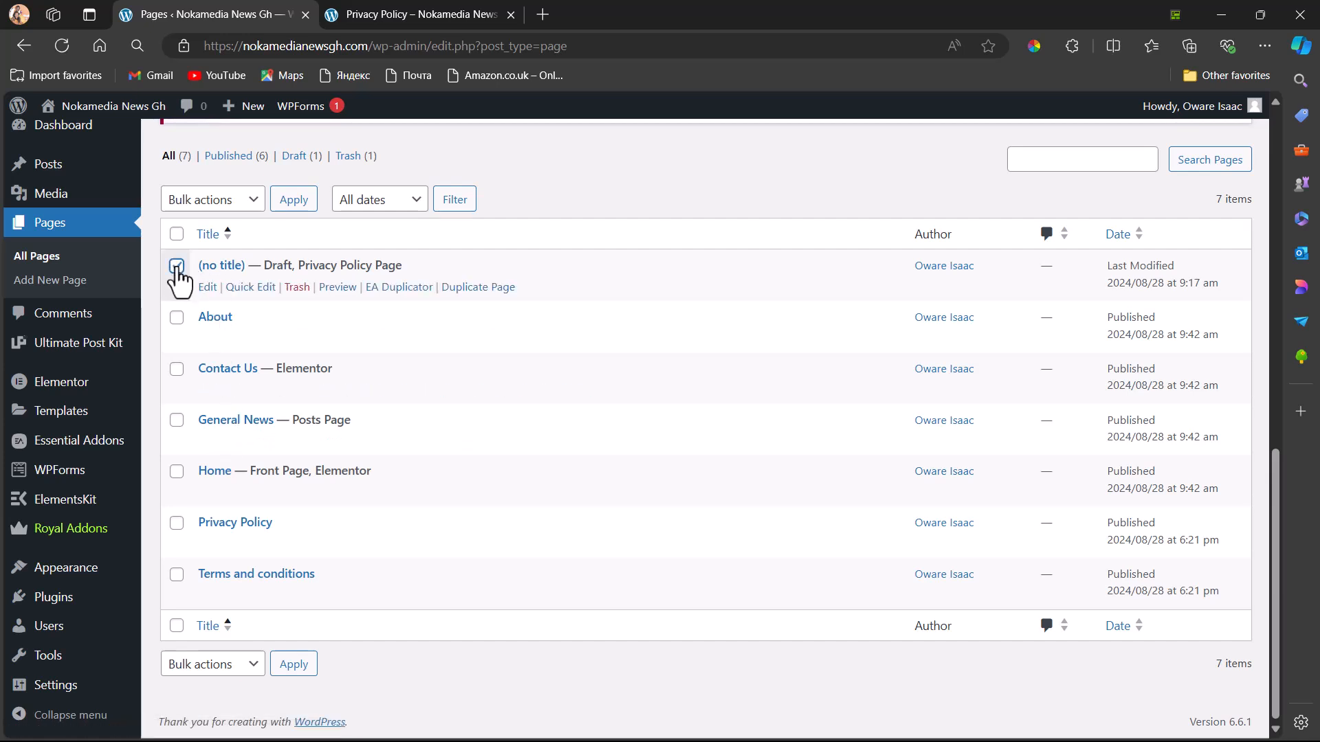
pyautogui.click(291, 288)
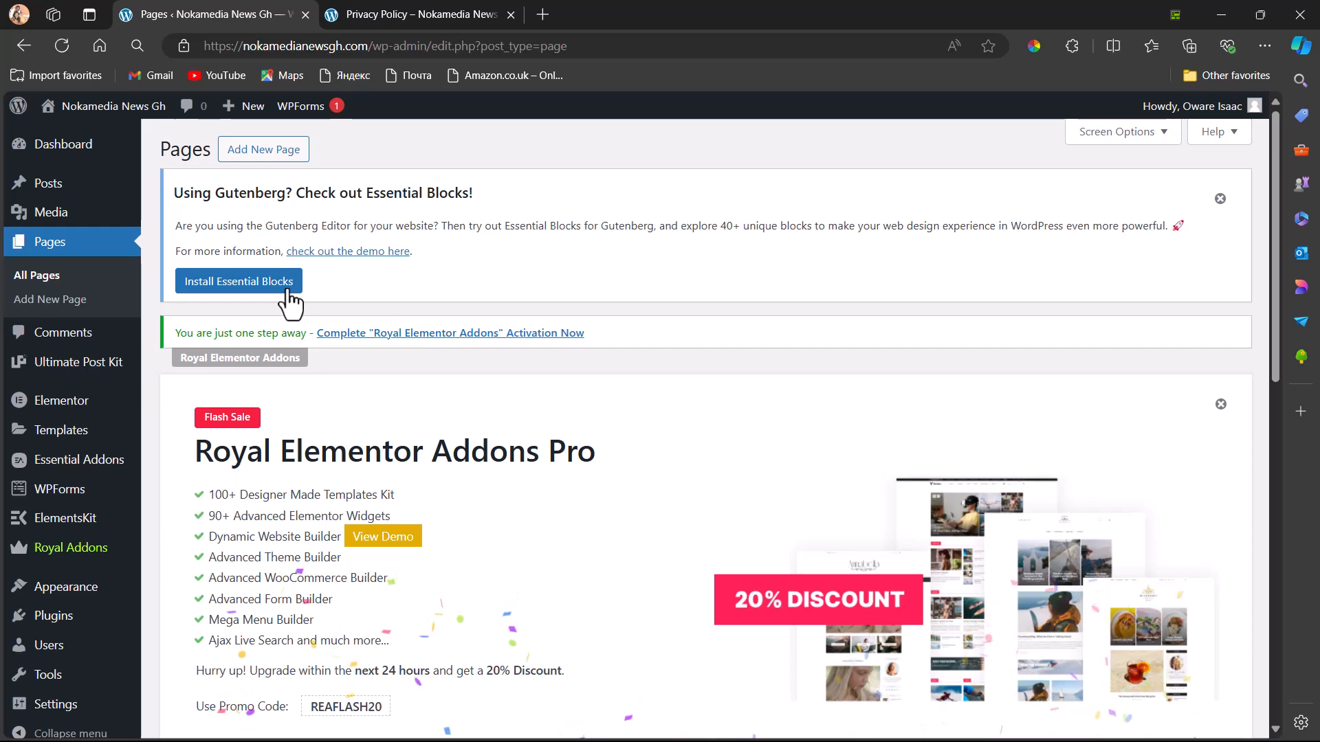
# Check the remaining pages in the list and load nokamedianewsgh.com/privacy.policy in the site's browser tab.
pyautogui.scroll(-8, 291, 302)
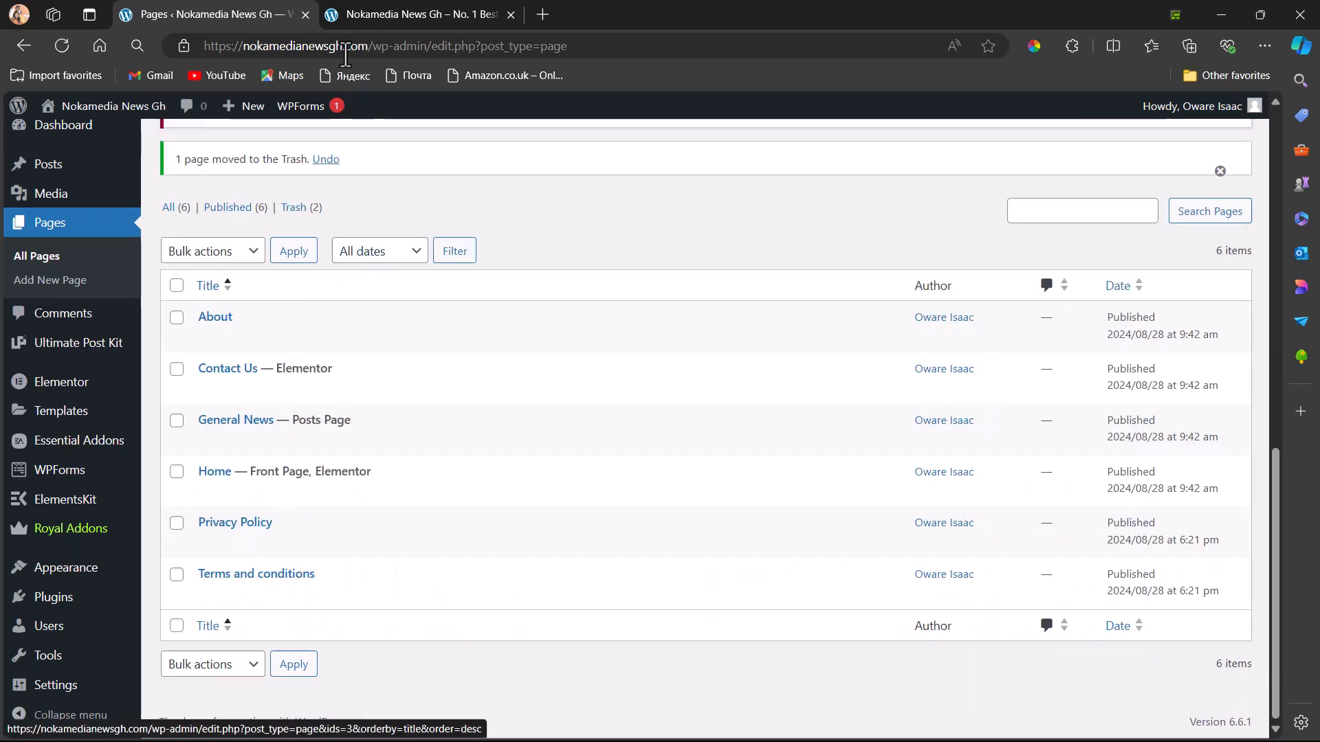
pyautogui.click(363, 23)
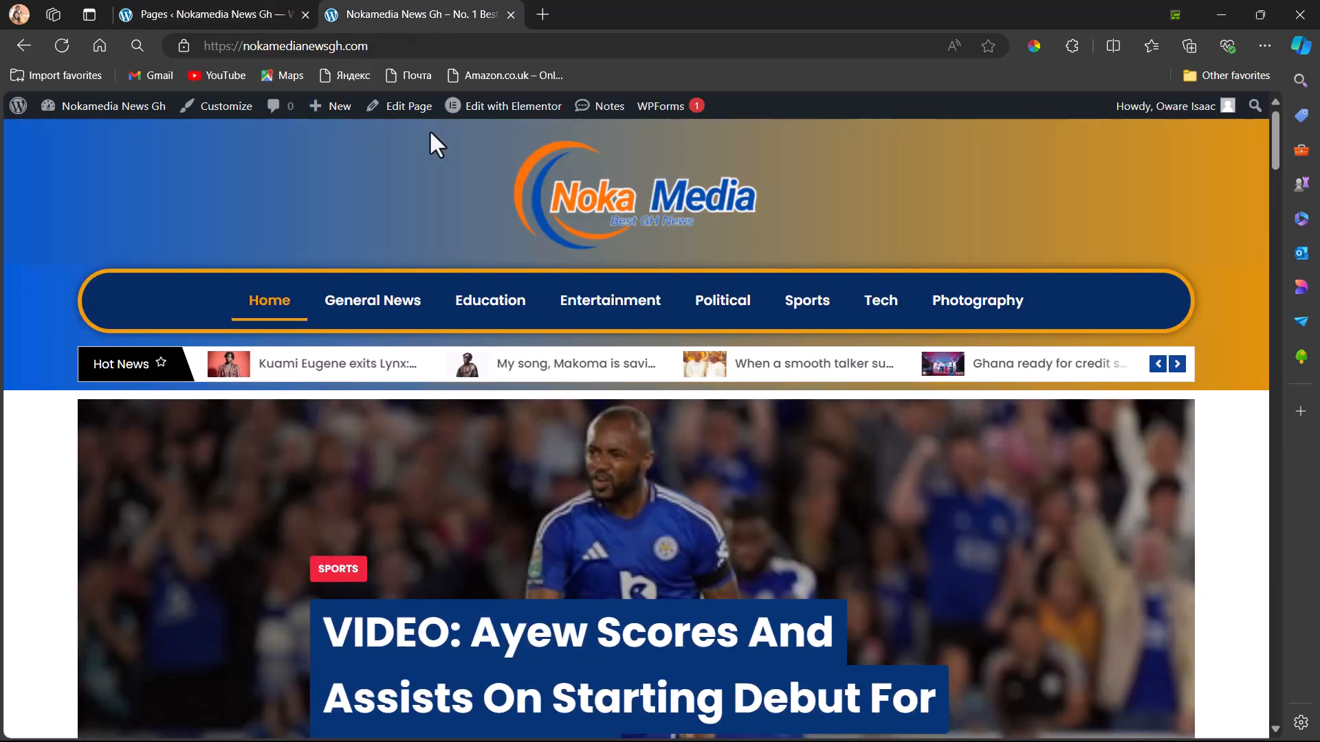
pyautogui.click(391, 47)
pyautogui.click(390, 48)
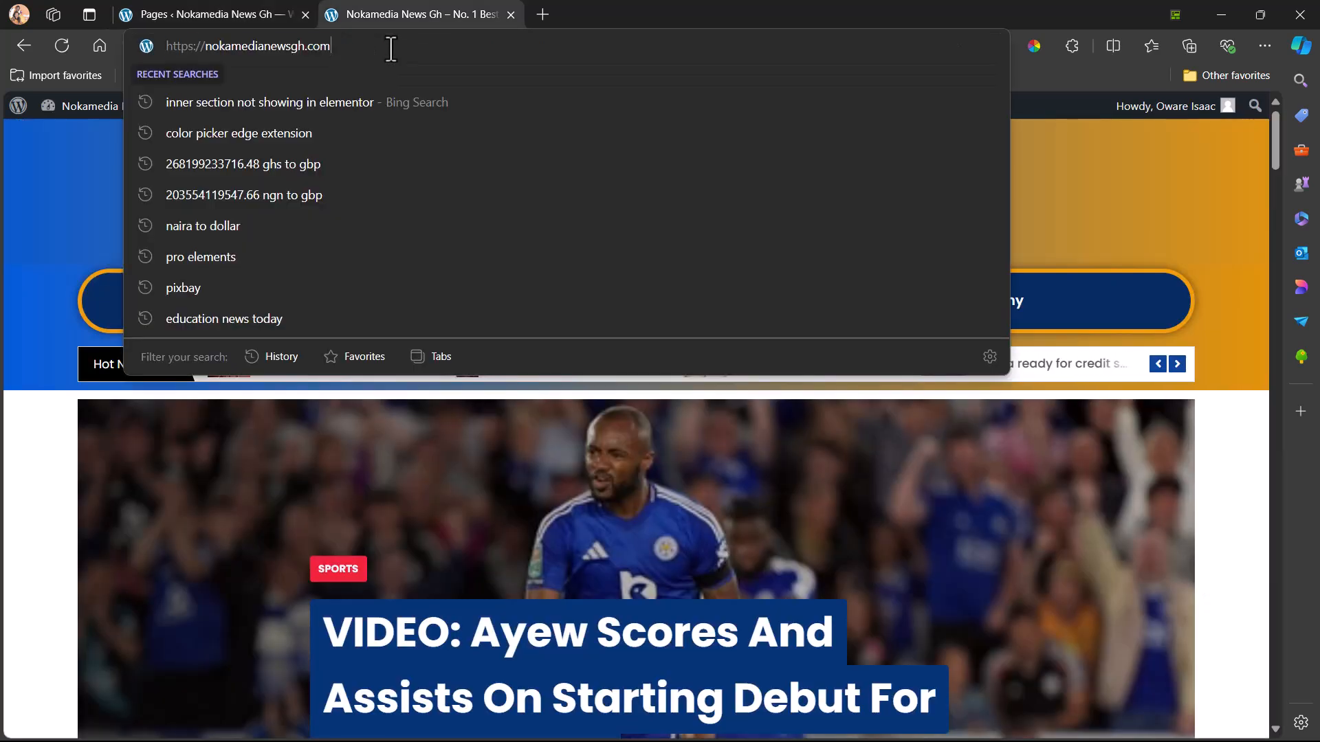
pyautogui.write('/')
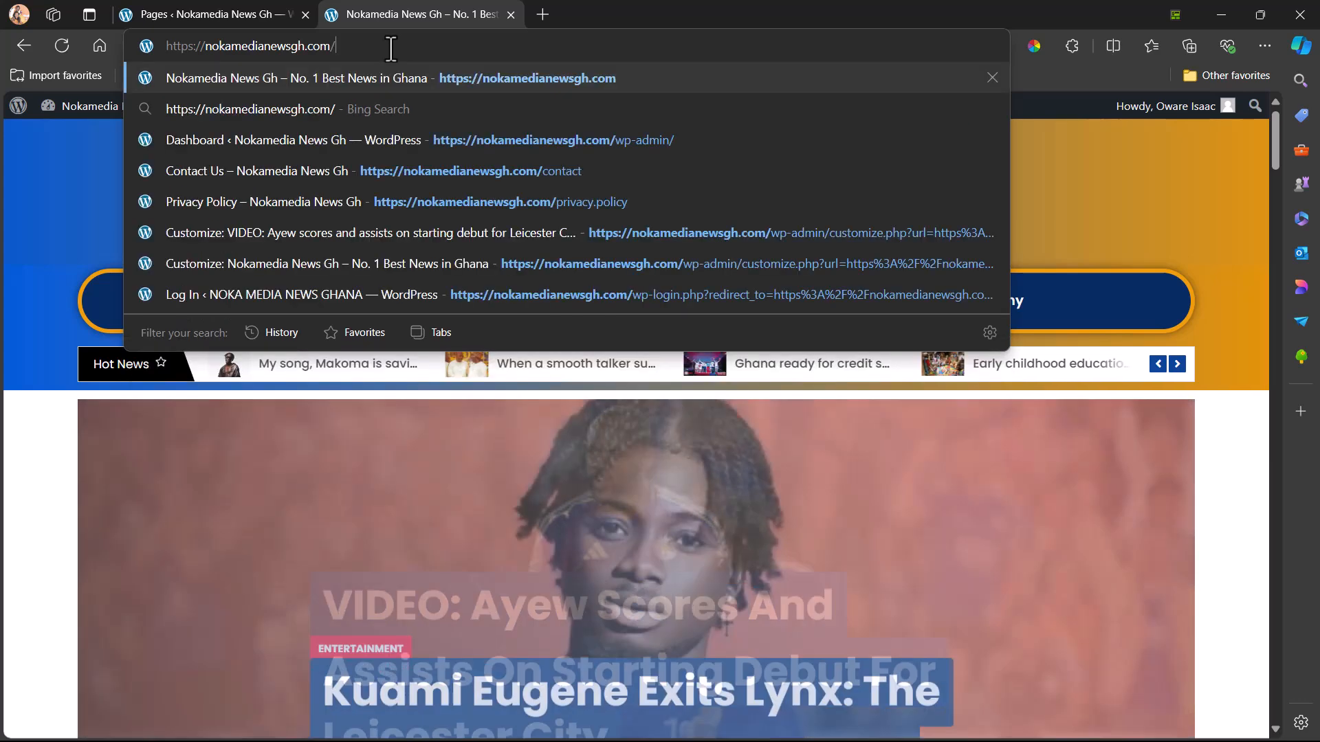
pyautogui.write('pri')
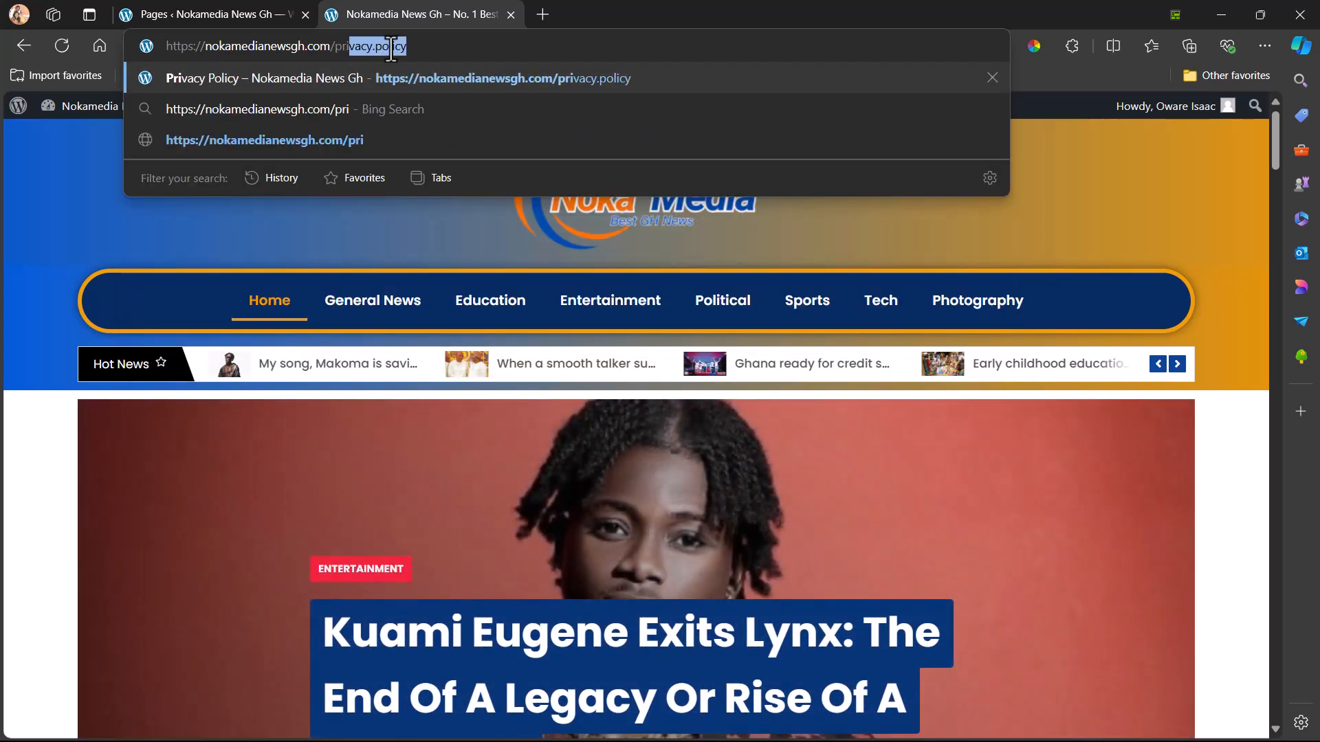
pyautogui.press('Right')
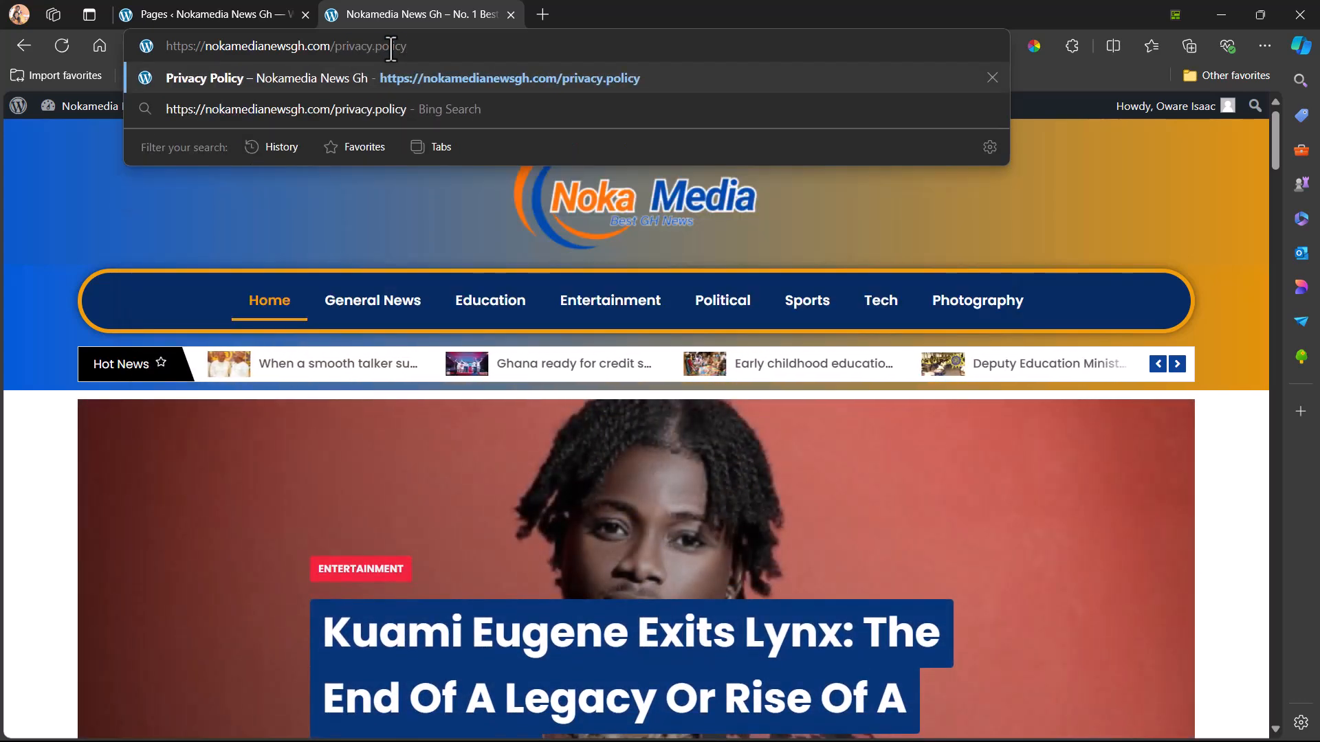
pyautogui.press('Return')
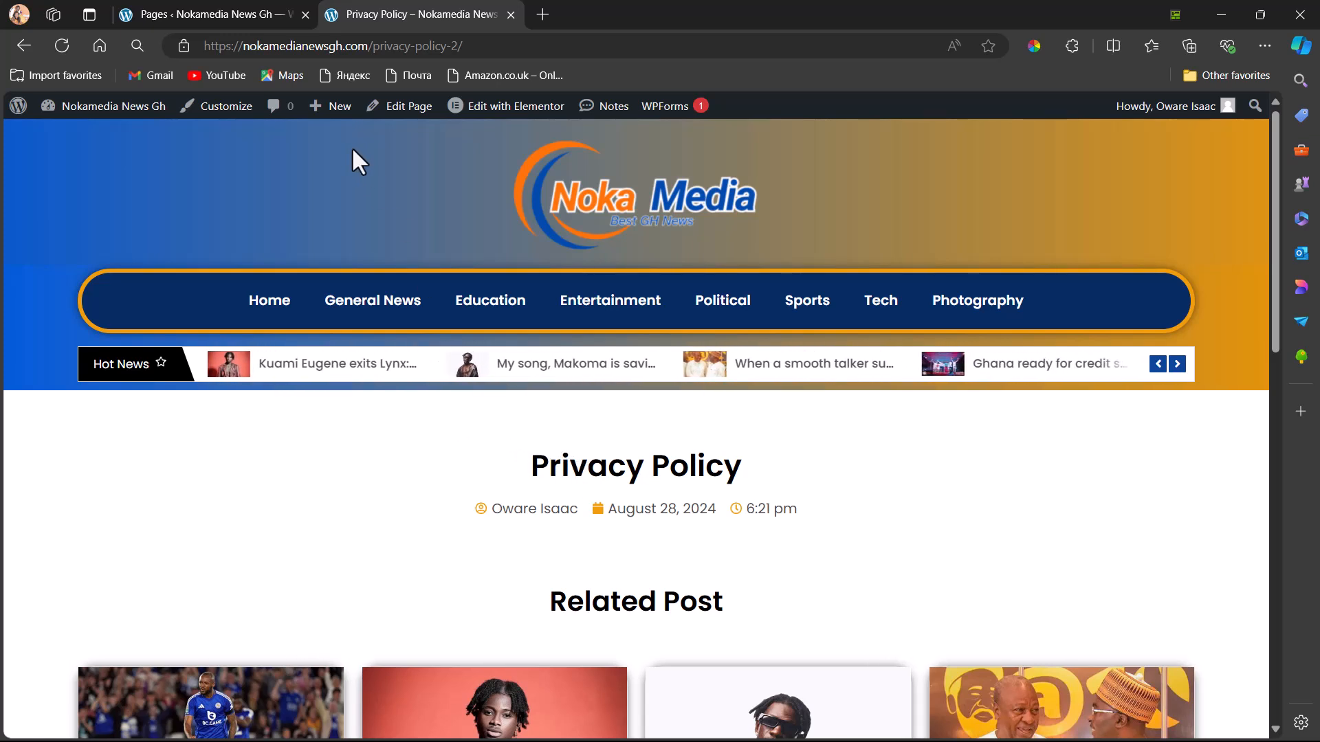
# Open the displayed Privacy Policy page for editing and switch it to the Elementor editor.
pyautogui.click(399, 124)
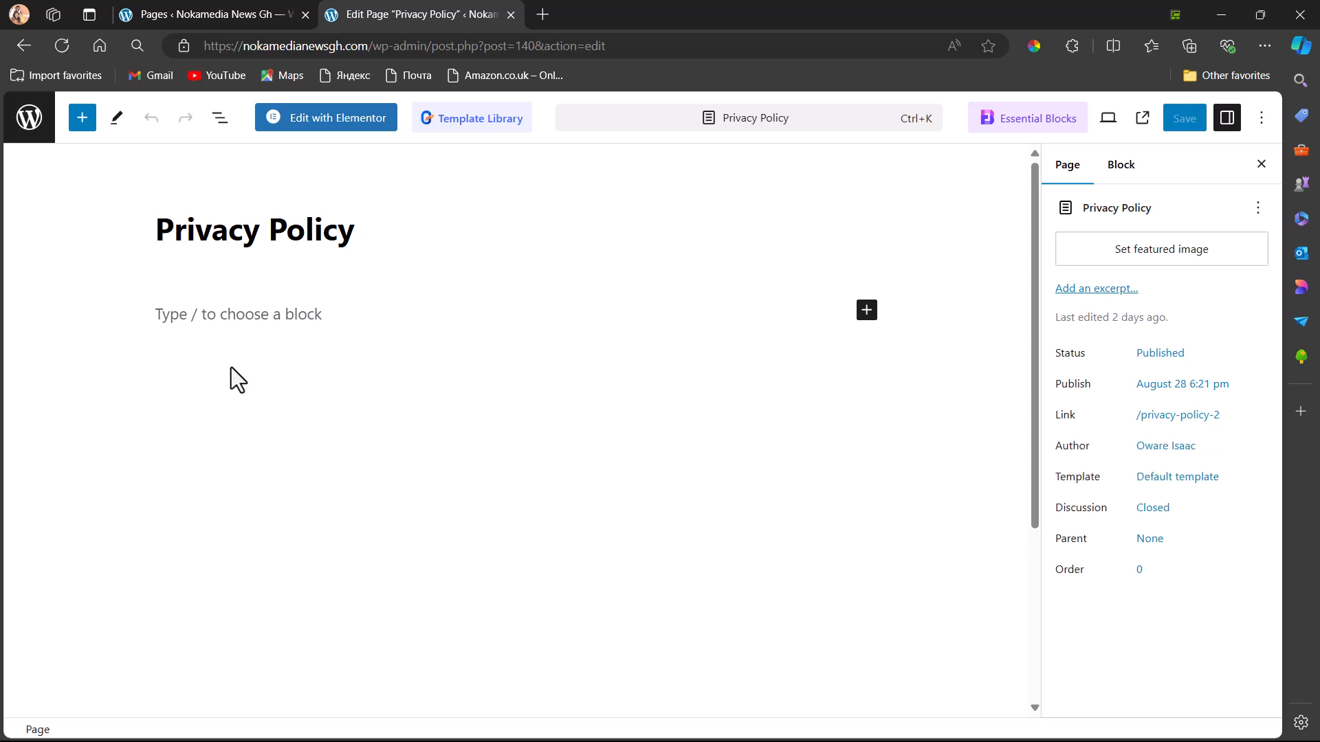
pyautogui.click(328, 120)
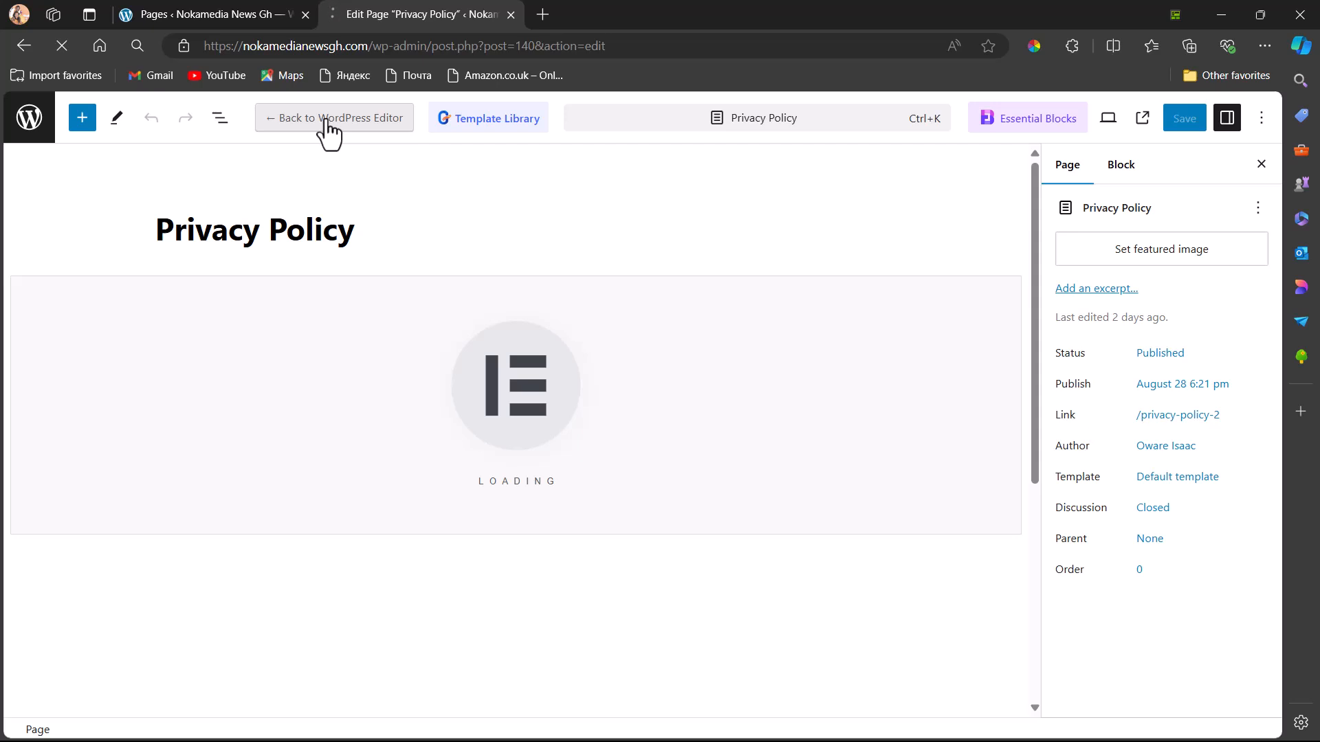
# Search the web for "privacy policy generator" in a new browser tab, checking on the Elementor editor before returning to the results.
pyautogui.click(543, 15)
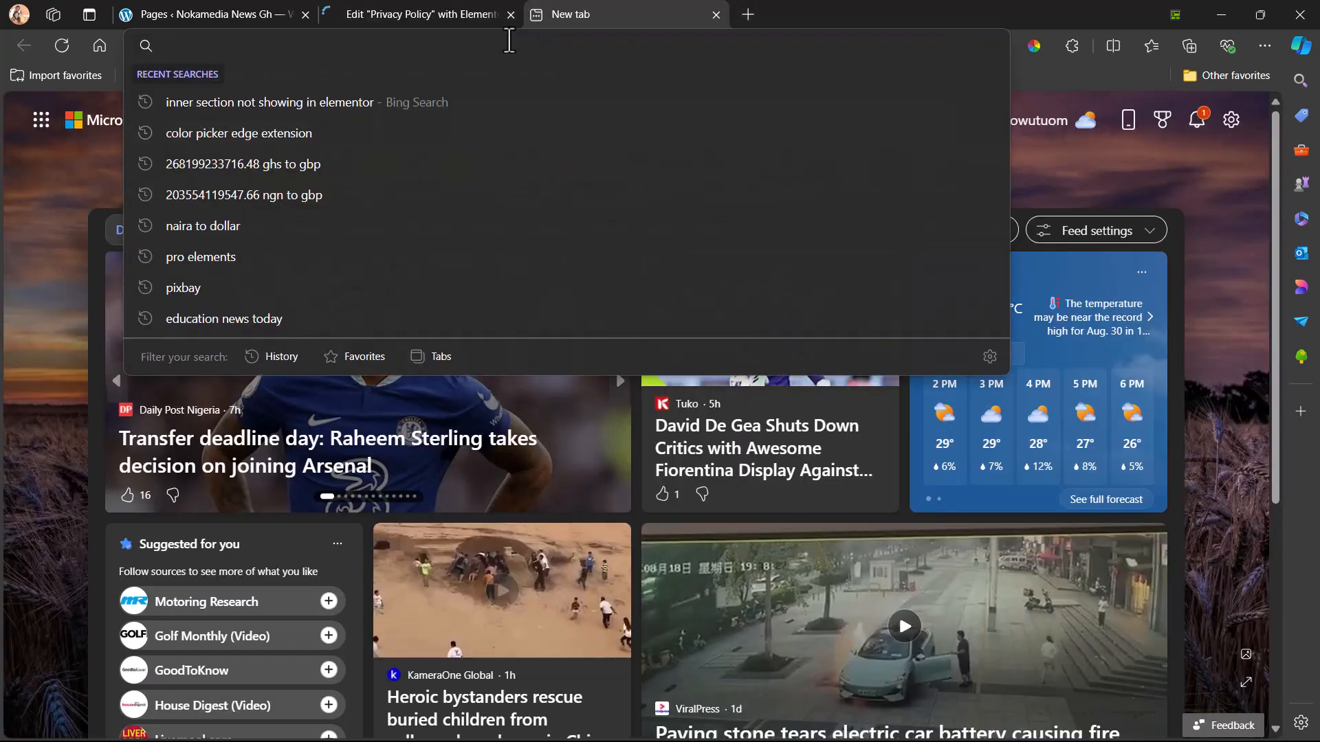
pyautogui.write('priv')
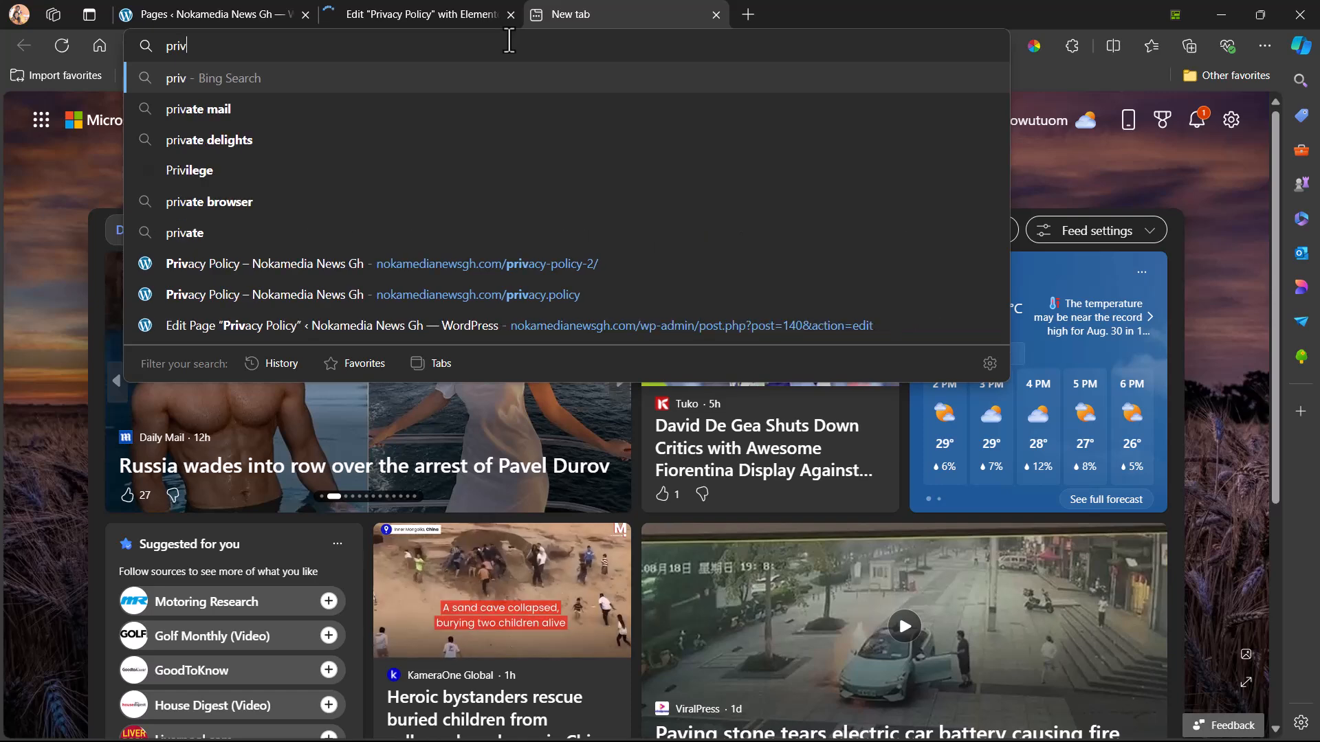
pyautogui.write('acy ')
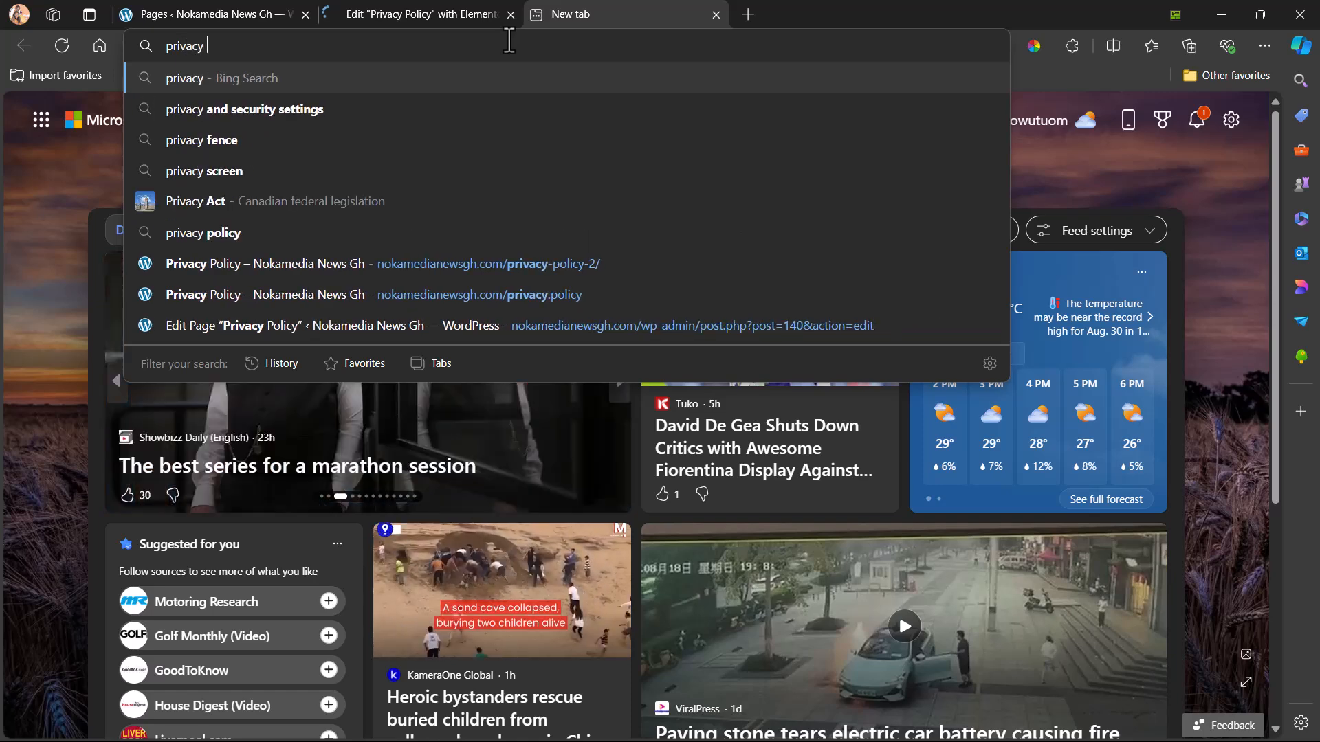
pyautogui.write('polic')
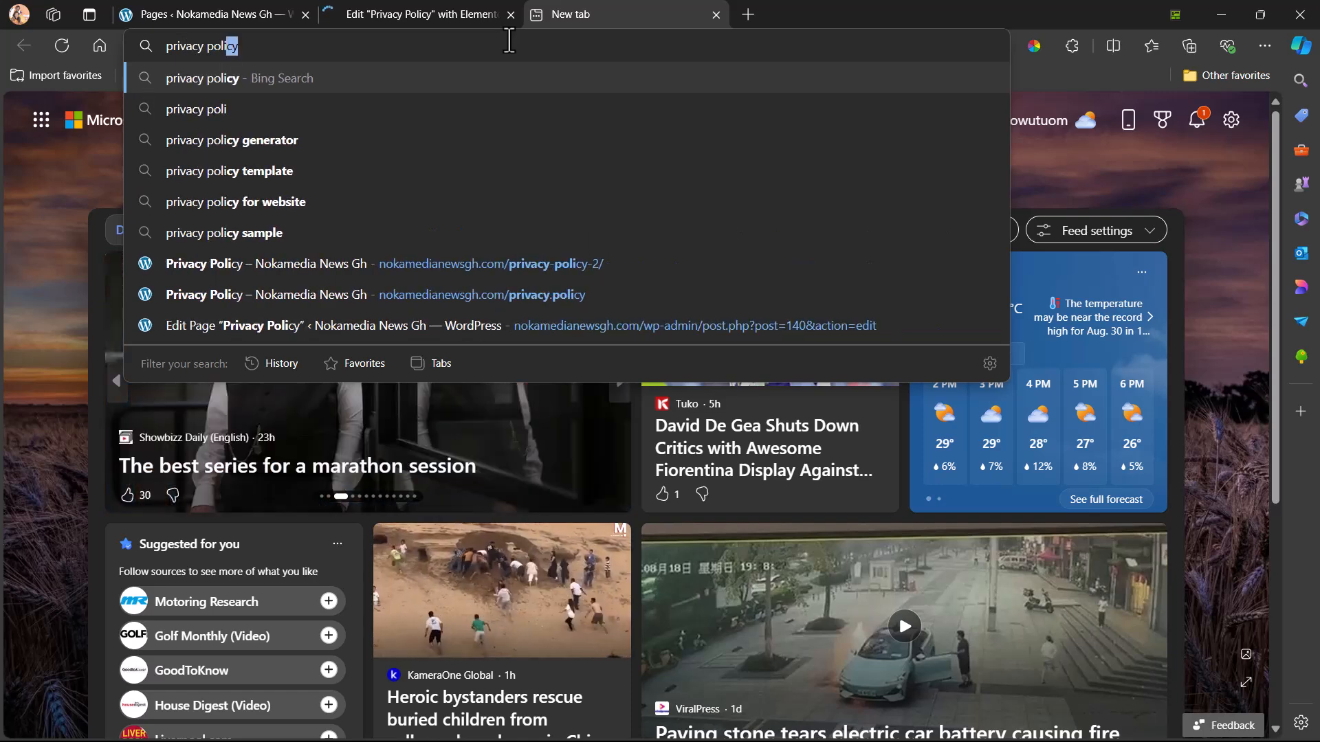
pyautogui.write('y')
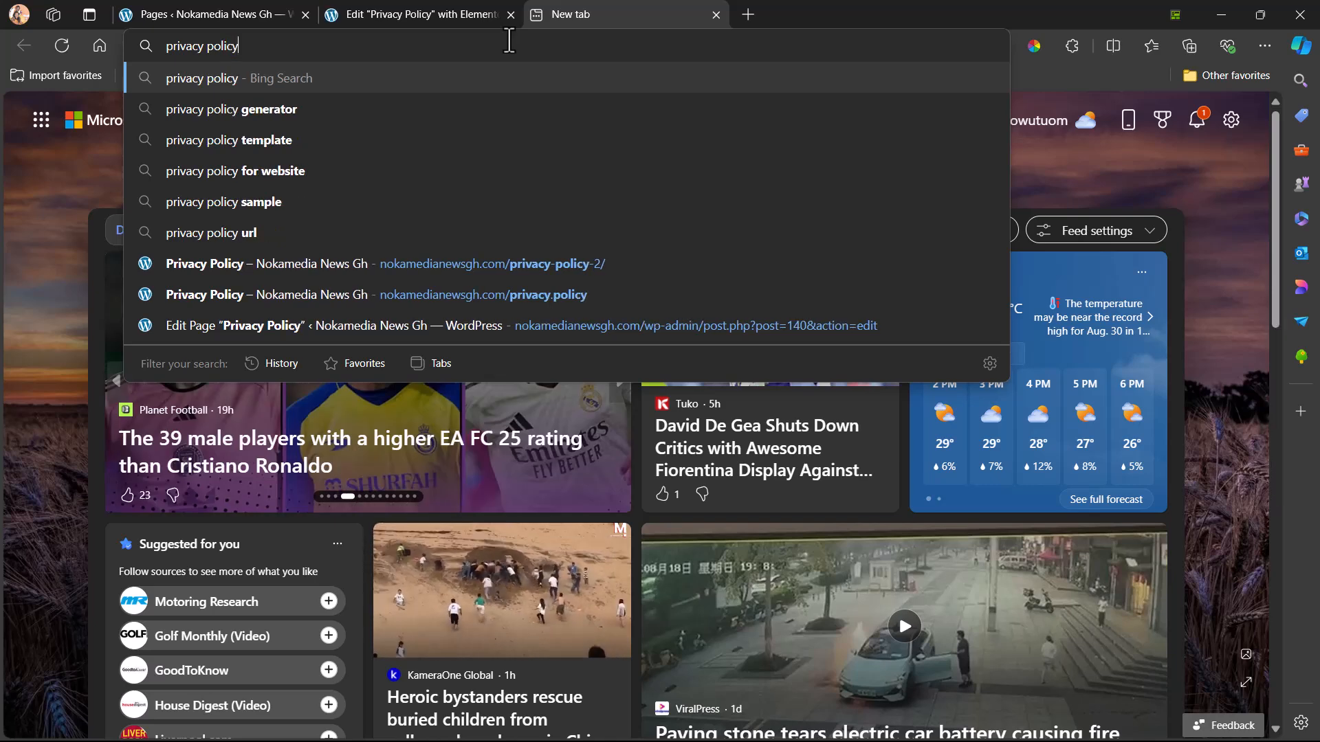
pyautogui.click(246, 106)
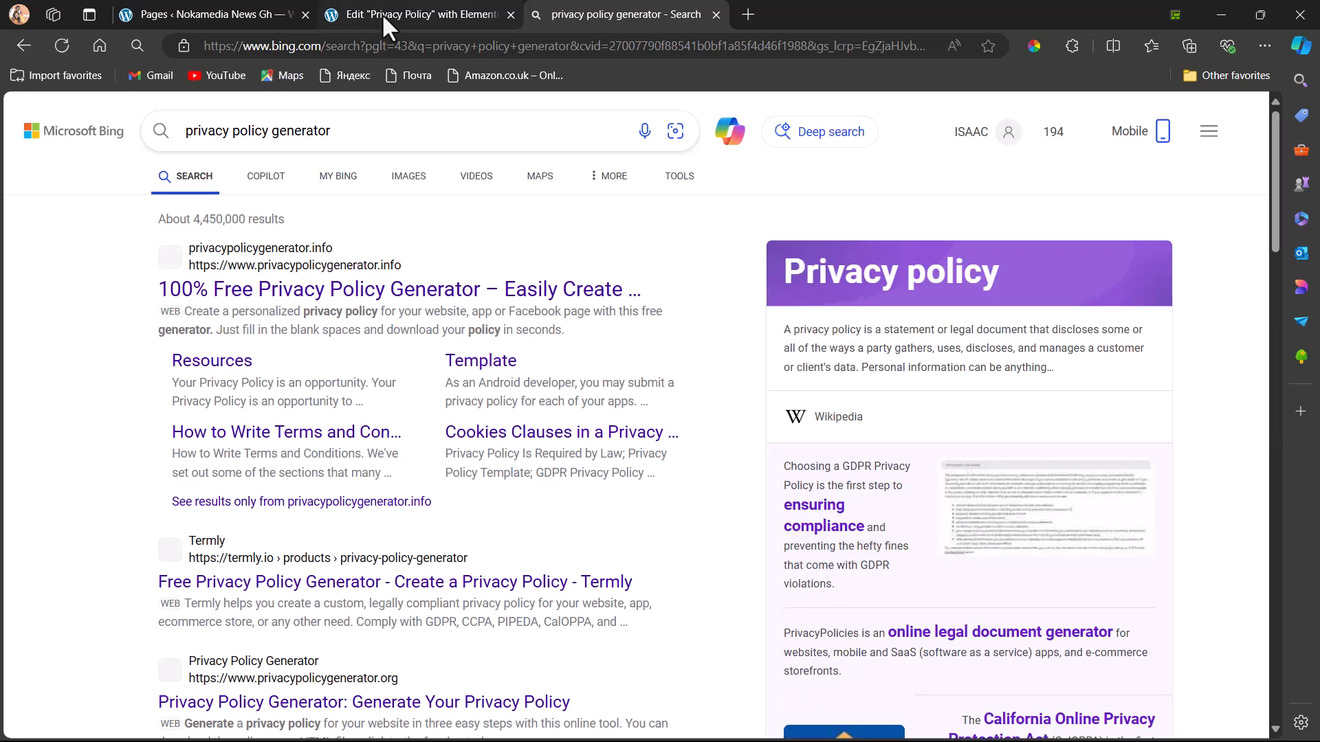
pyautogui.click(382, 15)
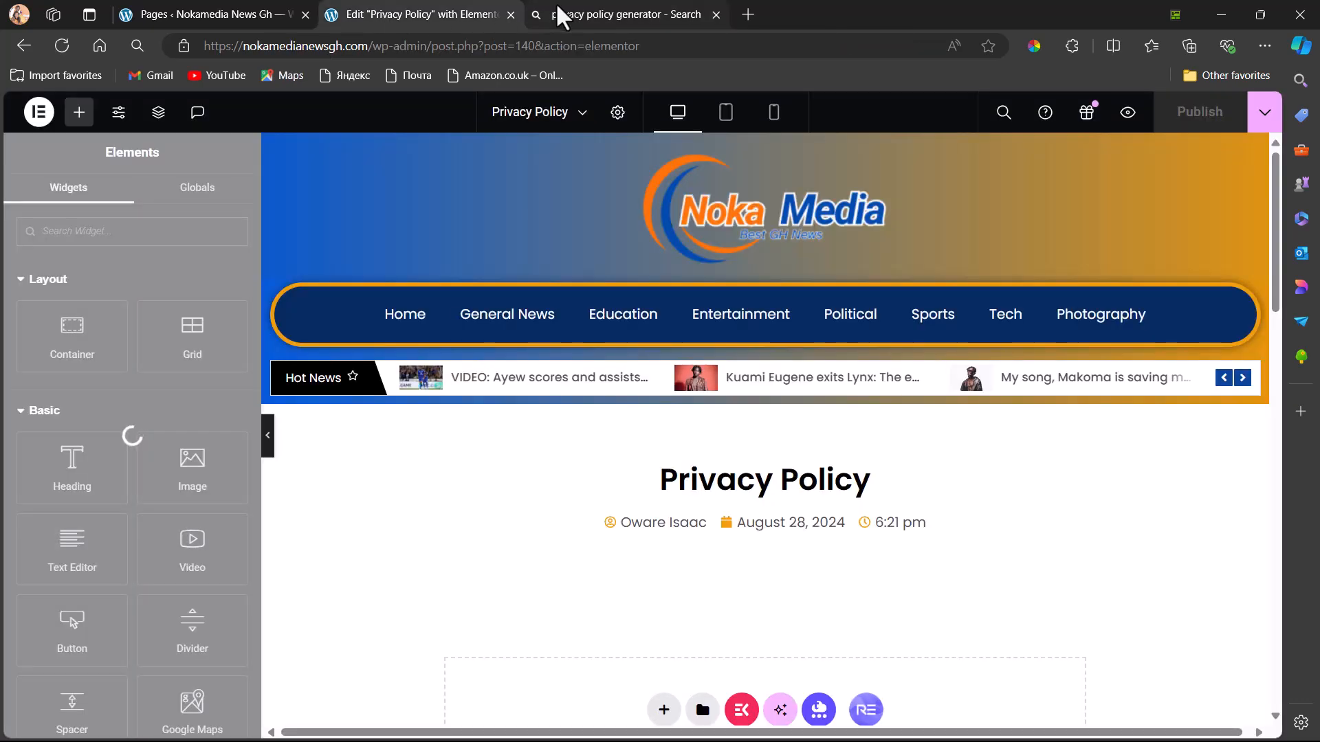
pyautogui.click(619, 7)
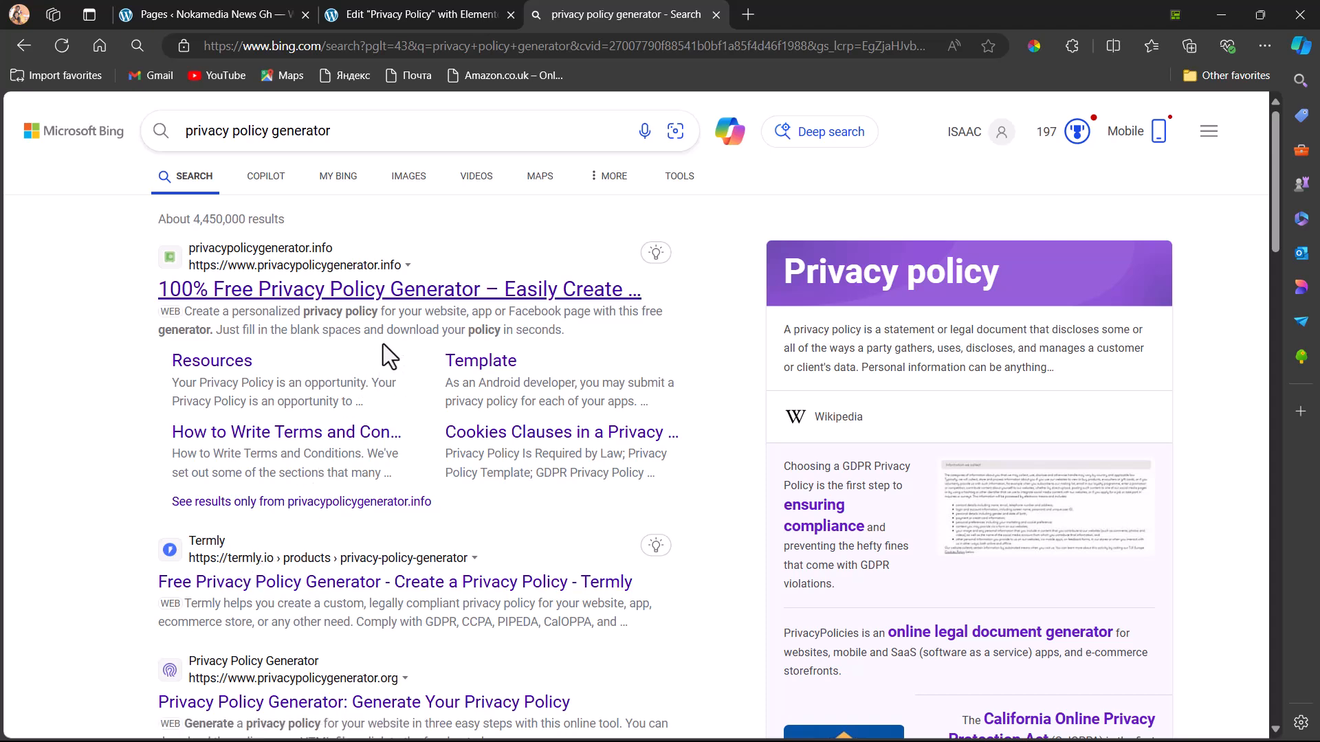
# Open the privacypolicygenerator.info search result to view its generator page, and close it again.
pyautogui.hotkey('ctrl', 'e')
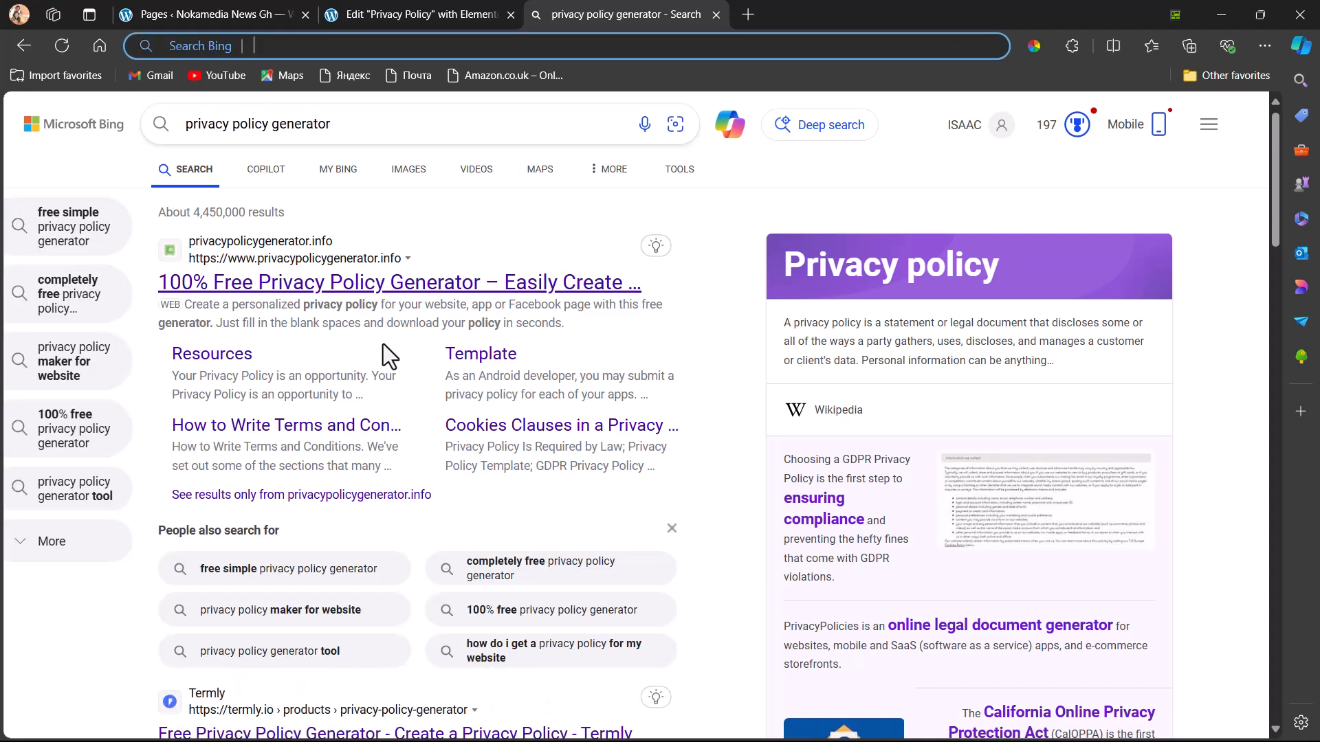
pyautogui.click(269, 296)
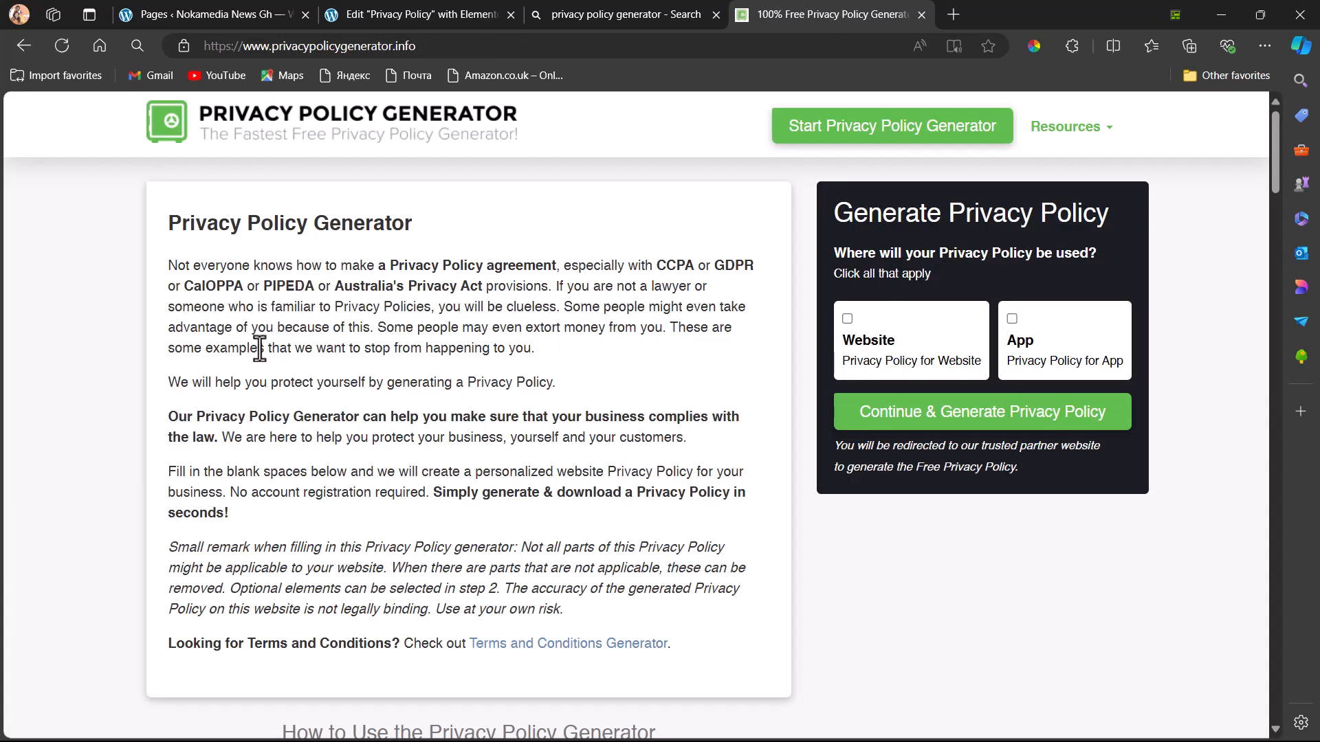
pyautogui.click(917, 16)
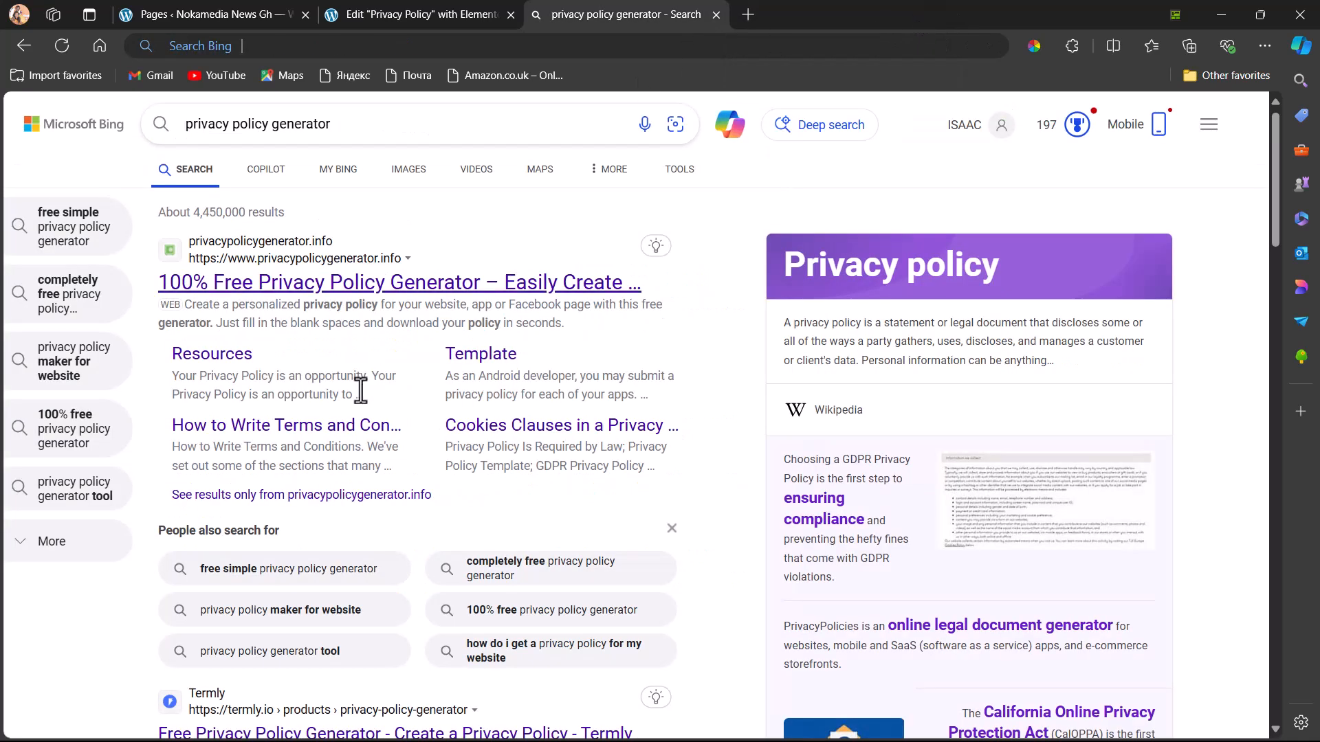
# Open Termly's Free Privacy Policy Generator page from the search results.
pyautogui.scroll(-5, 314, 447)
pyautogui.scroll(-1, 314, 447)
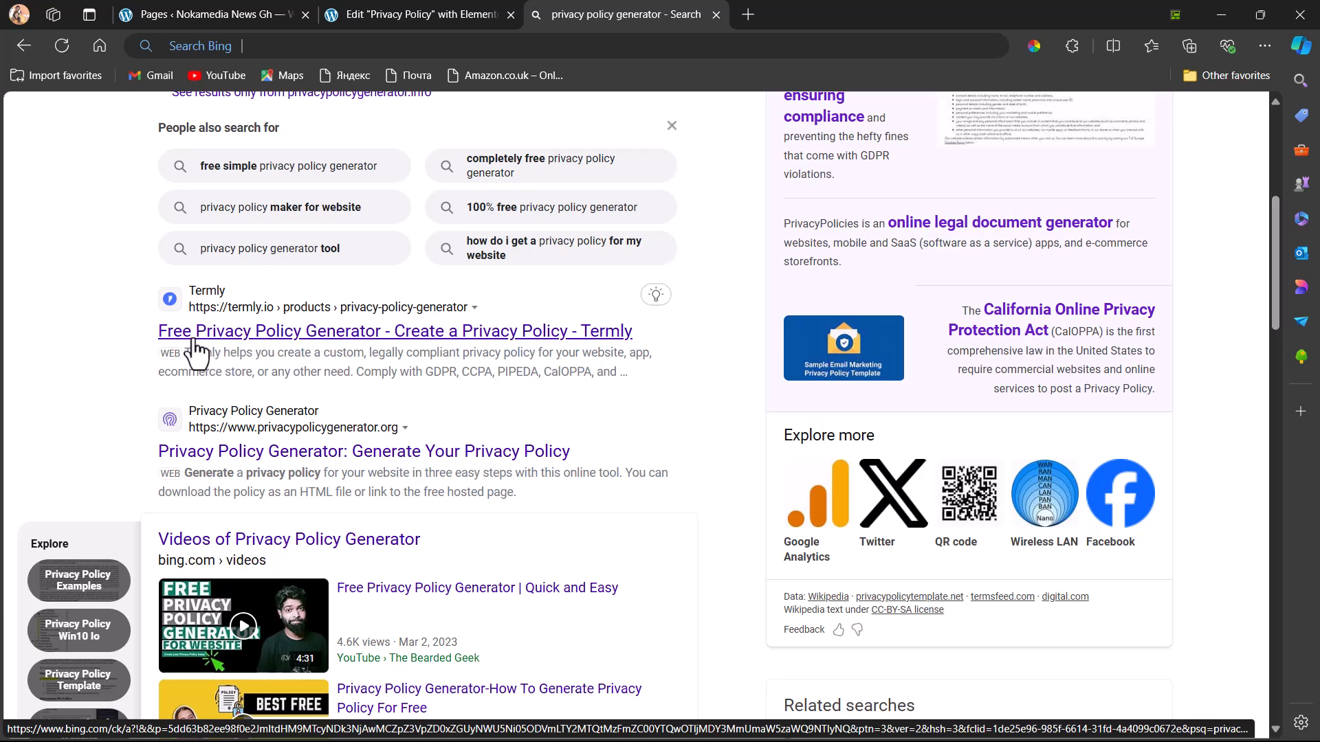
pyautogui.click(297, 333)
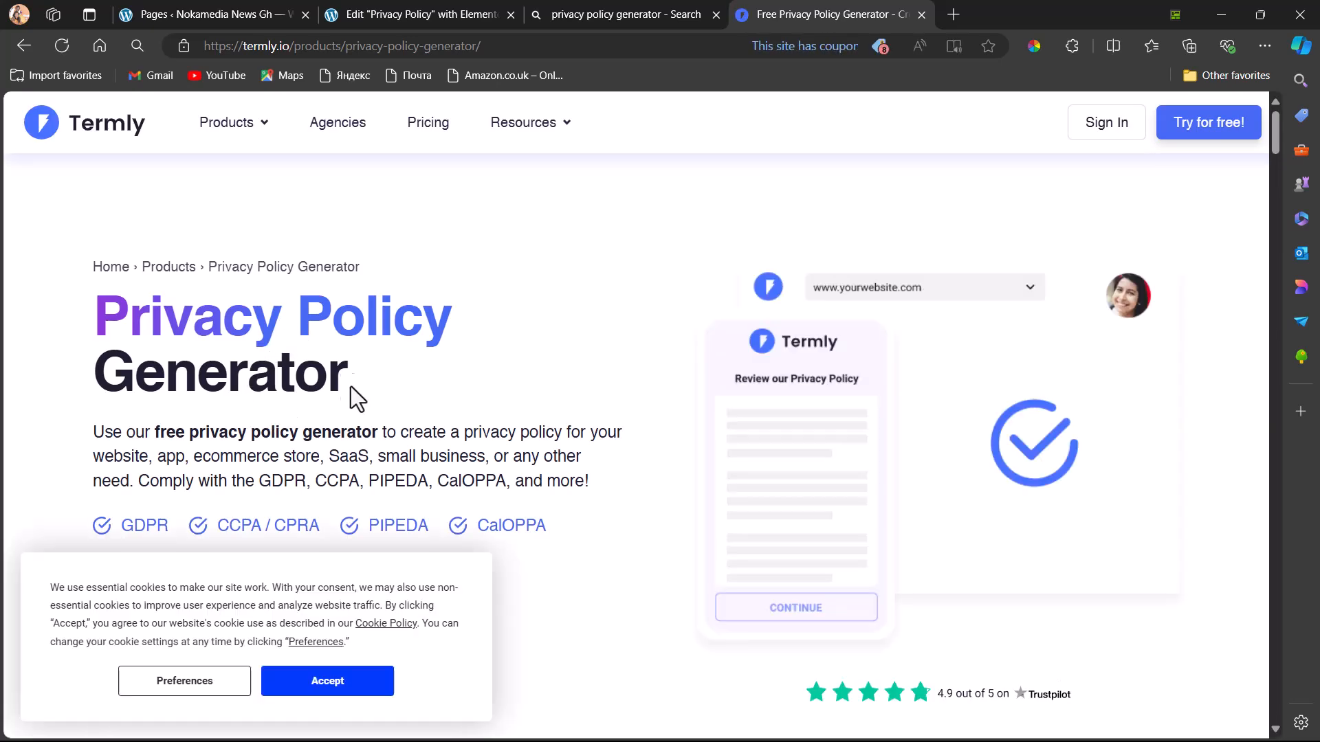
# Look through Termly's generator page for its supported privacy laws, features and the option to generate a policy.
pyautogui.scroll(-1, 359, 440)
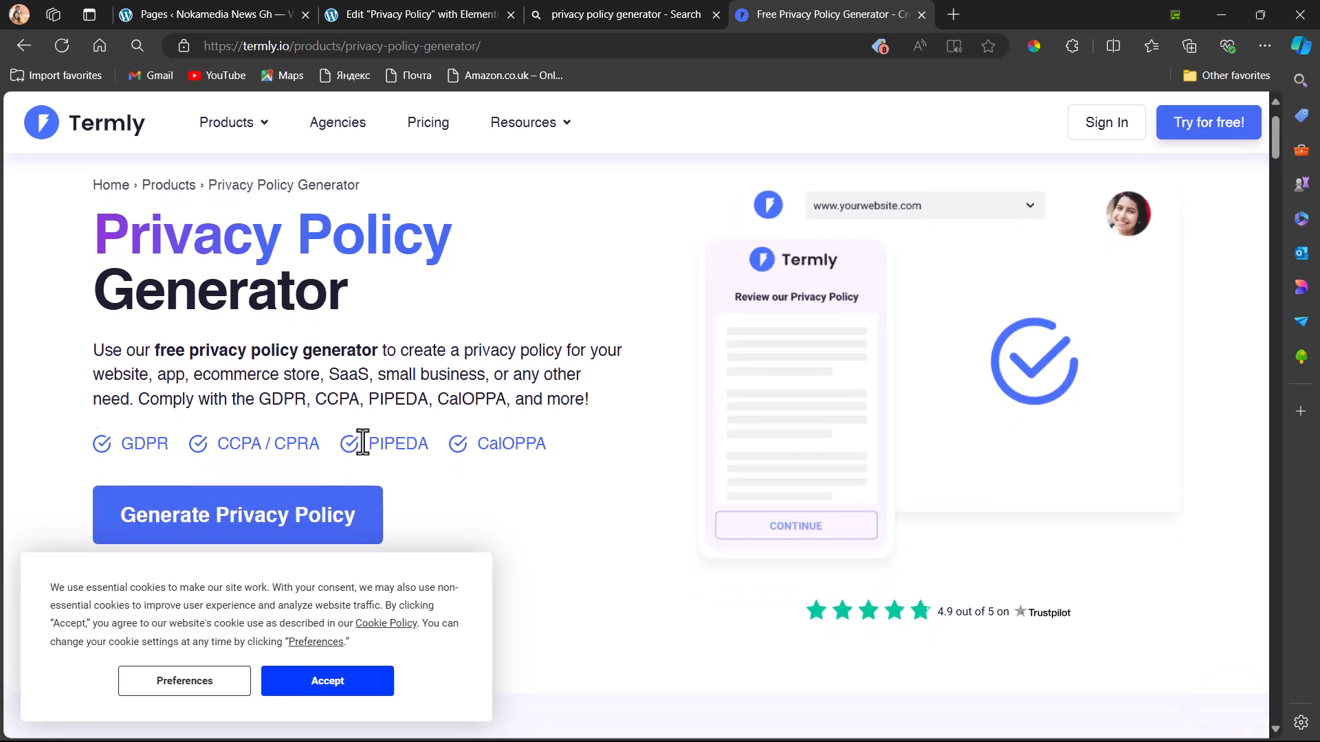
pyautogui.scroll(-5, 363, 442)
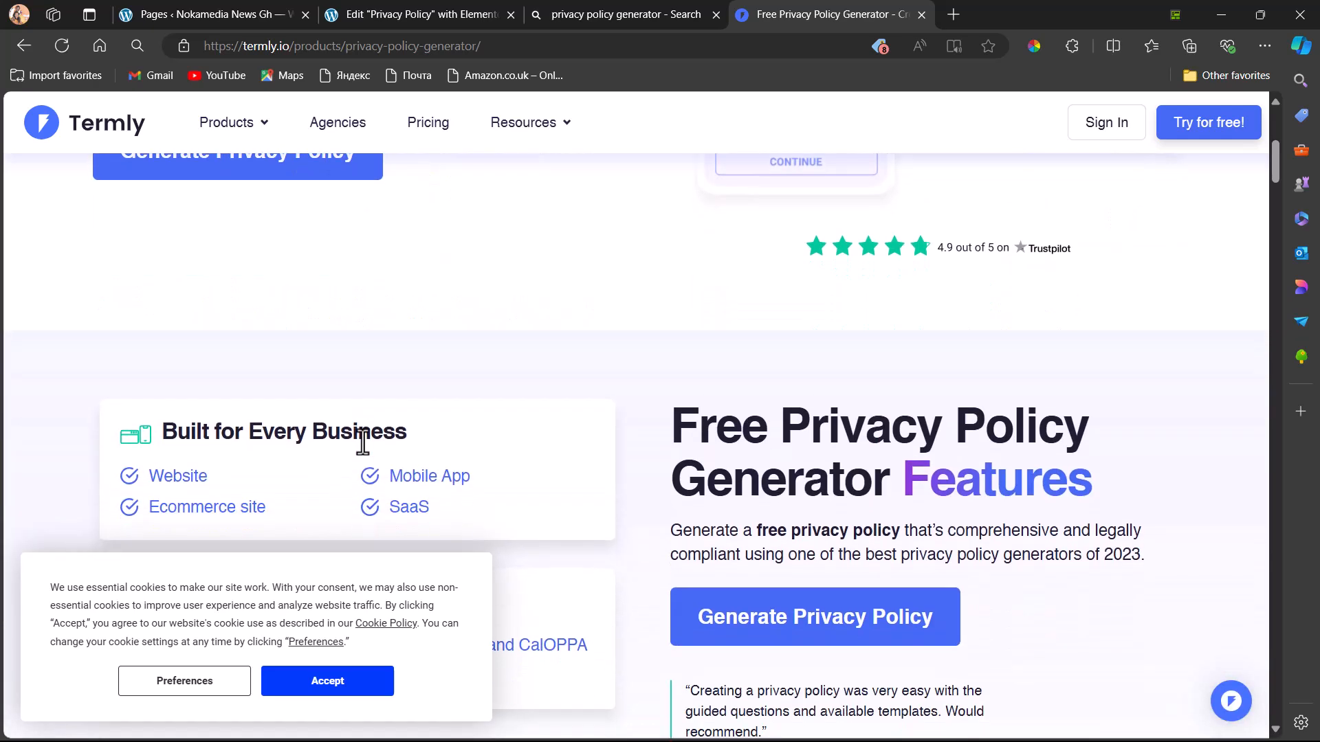
pyautogui.scroll(5, 362, 442)
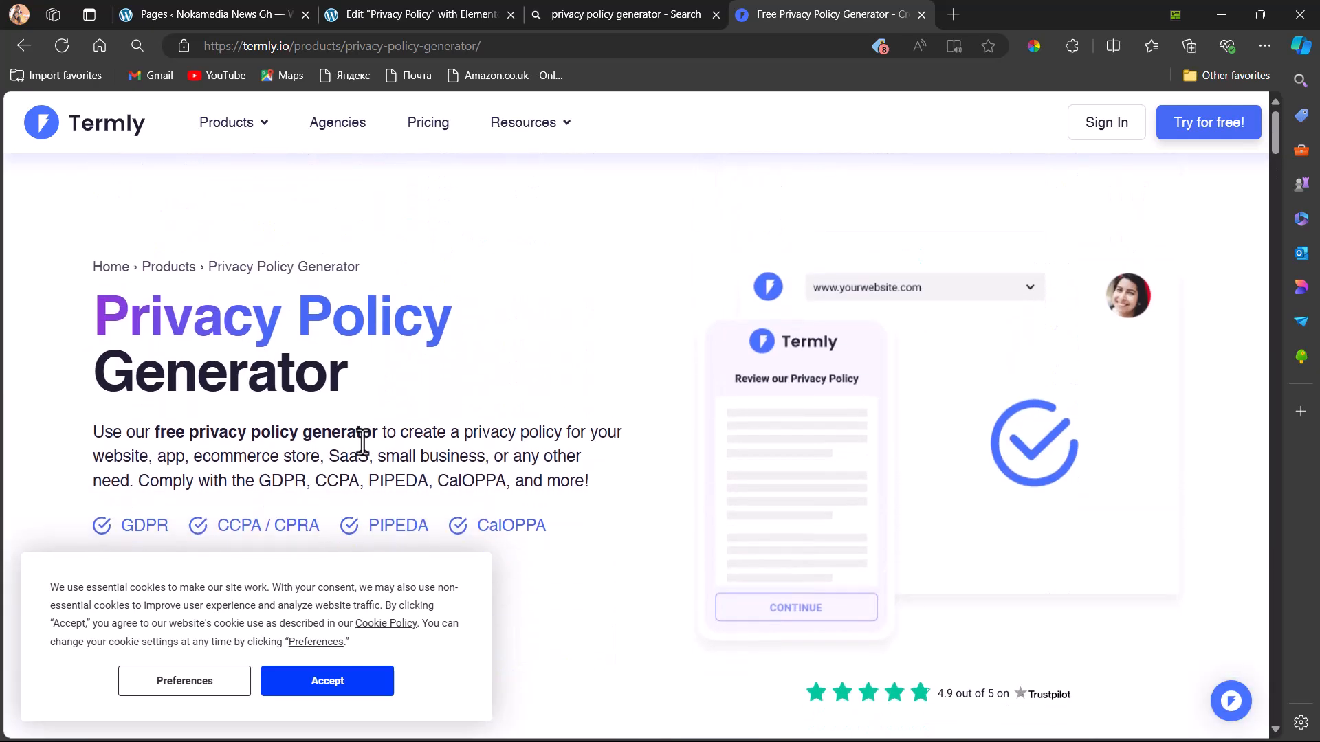
pyautogui.scroll(-2, 362, 442)
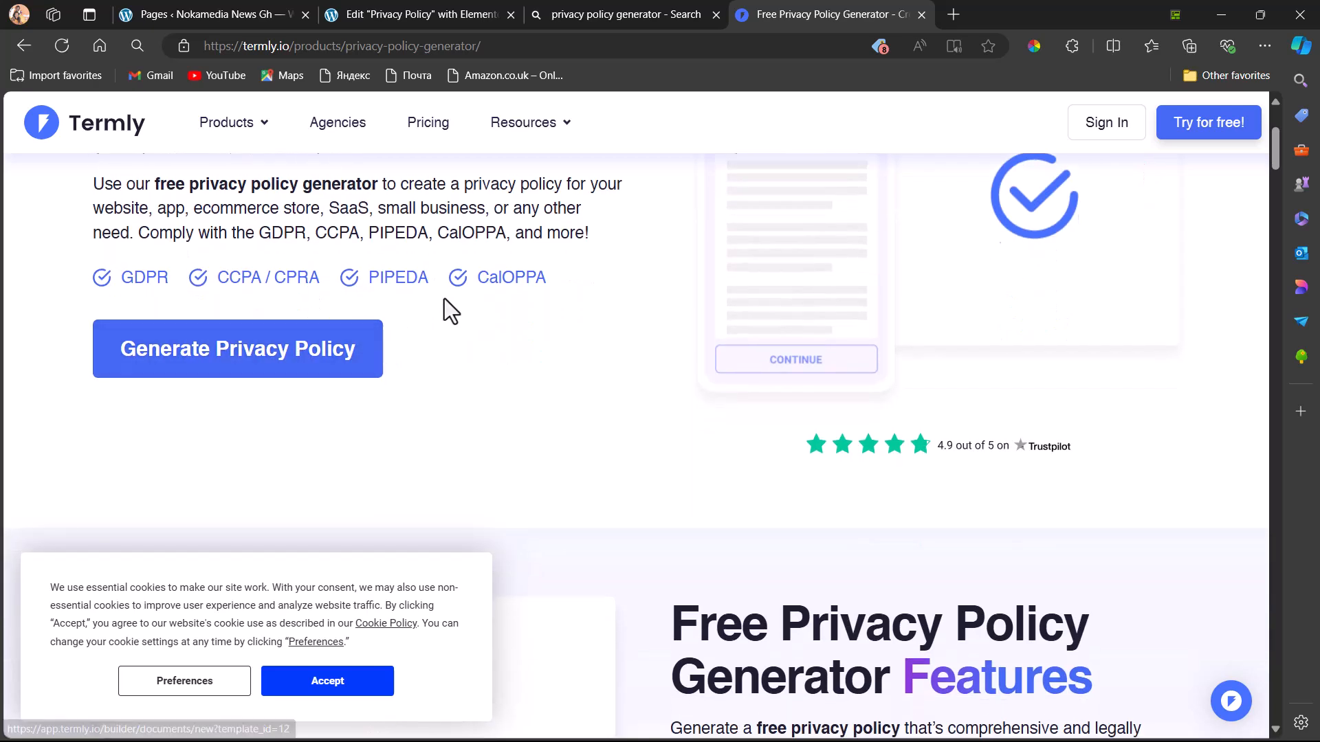
pyautogui.scroll(4, 444, 298)
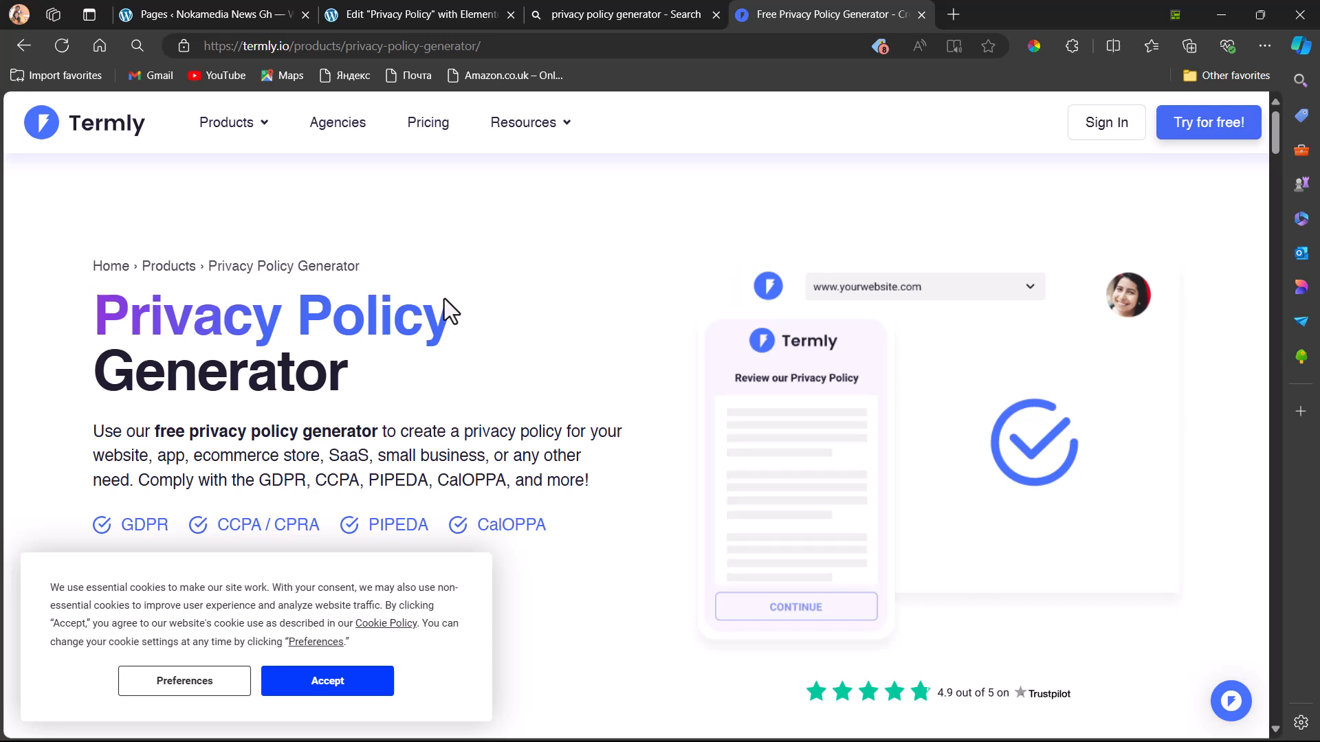
pyautogui.scroll(-3, 444, 299)
pyautogui.scroll(-1, 444, 298)
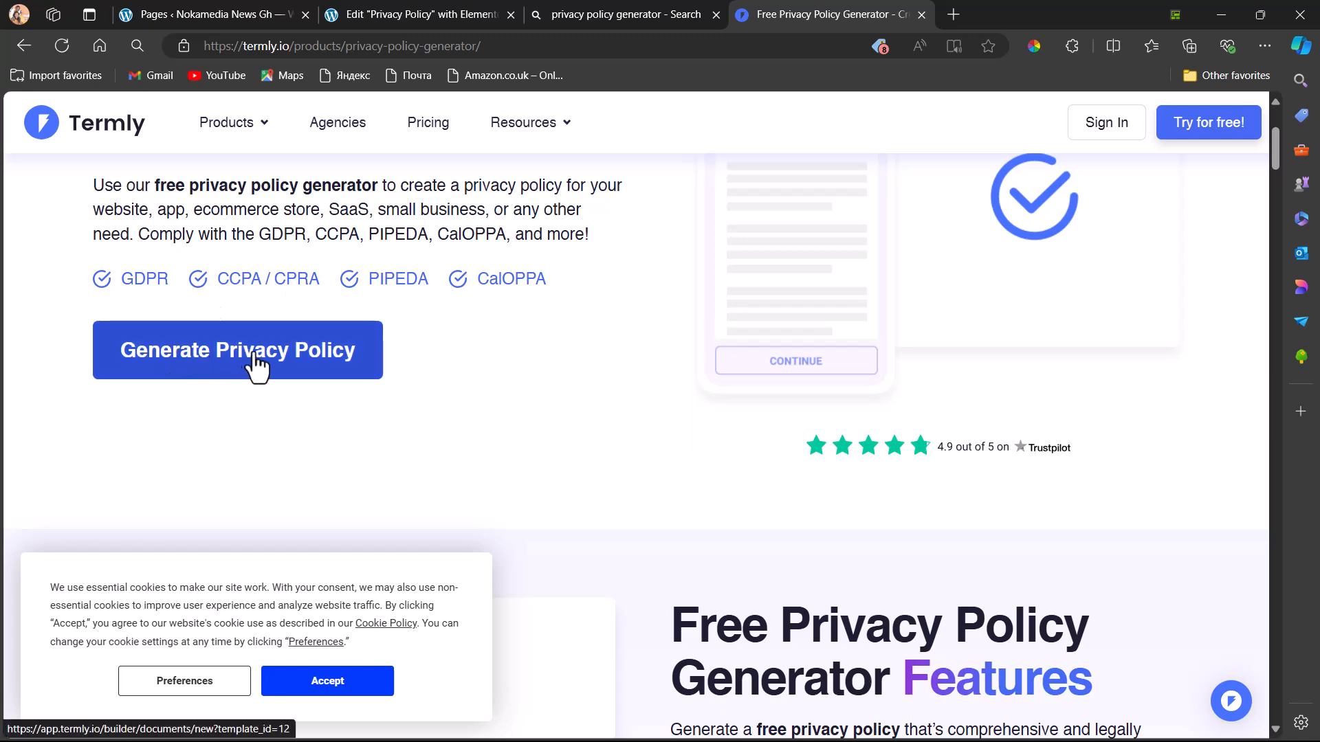
pyautogui.scroll(-6, 260, 364)
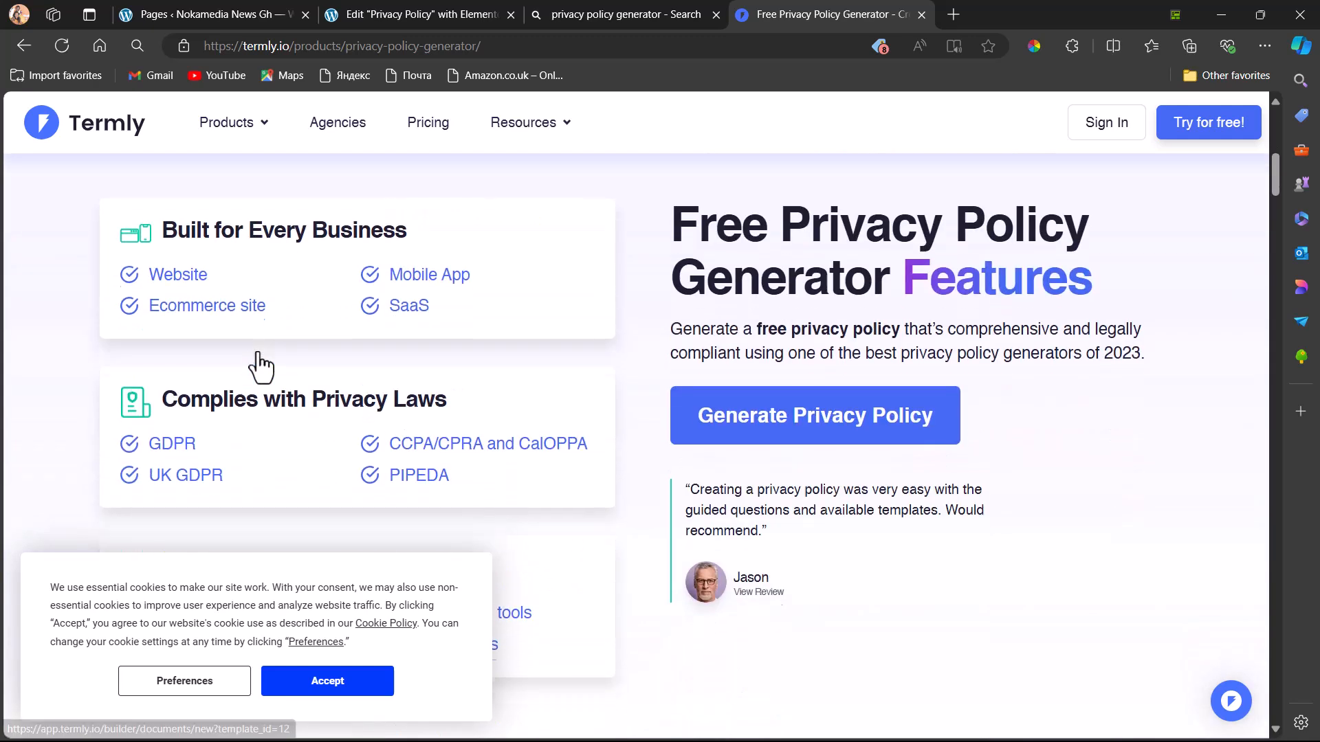
pyautogui.scroll(7, 260, 365)
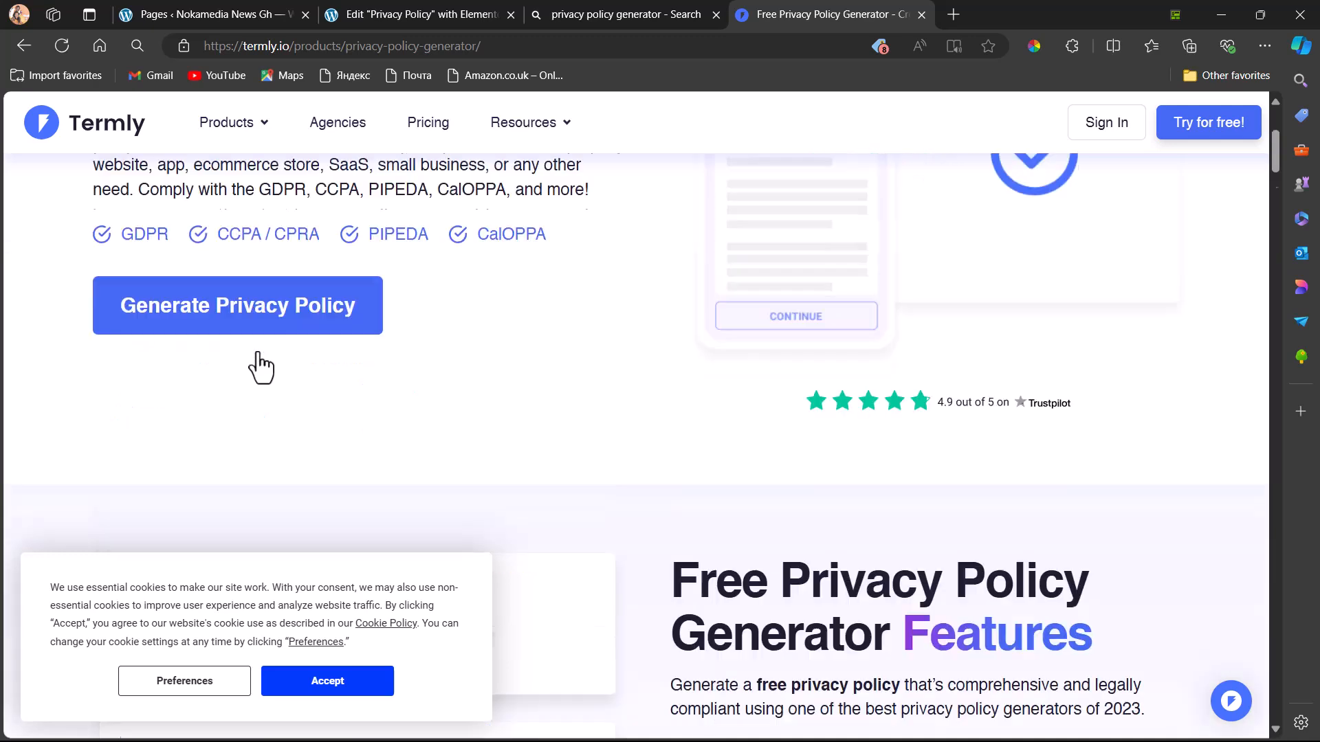
pyautogui.scroll(-4, 205, 313)
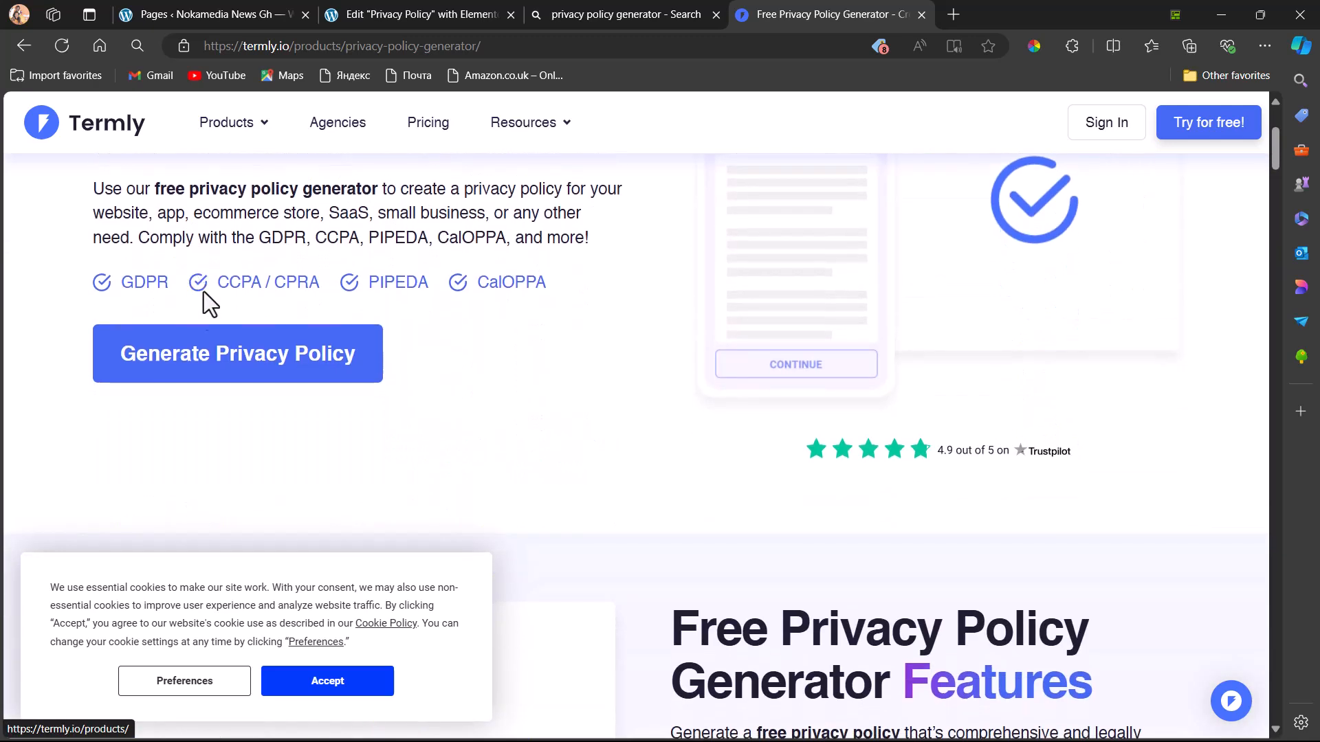
# Start generating a privacy policy in Termly, choose Website as its use, and continue to the website URL question.
pyautogui.click(199, 354)
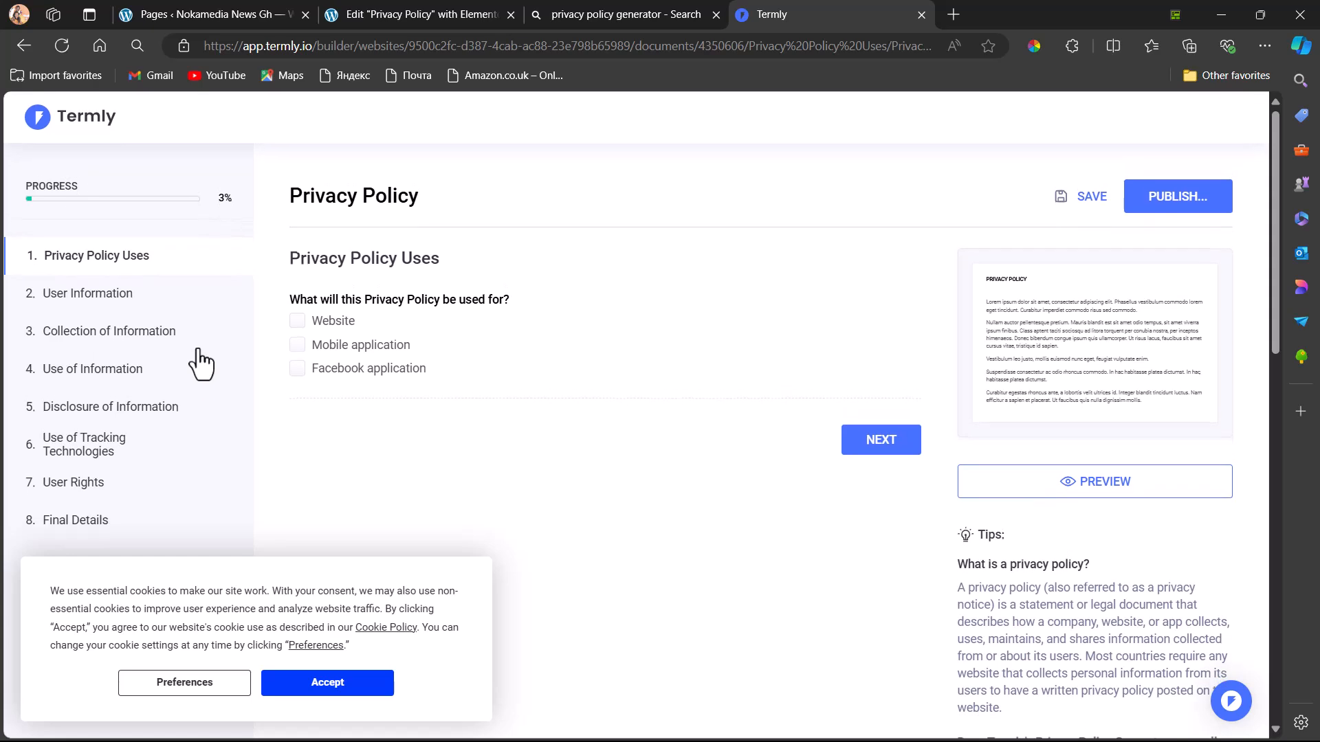
pyautogui.scroll(-3, 202, 365)
pyautogui.scroll(-2, 202, 364)
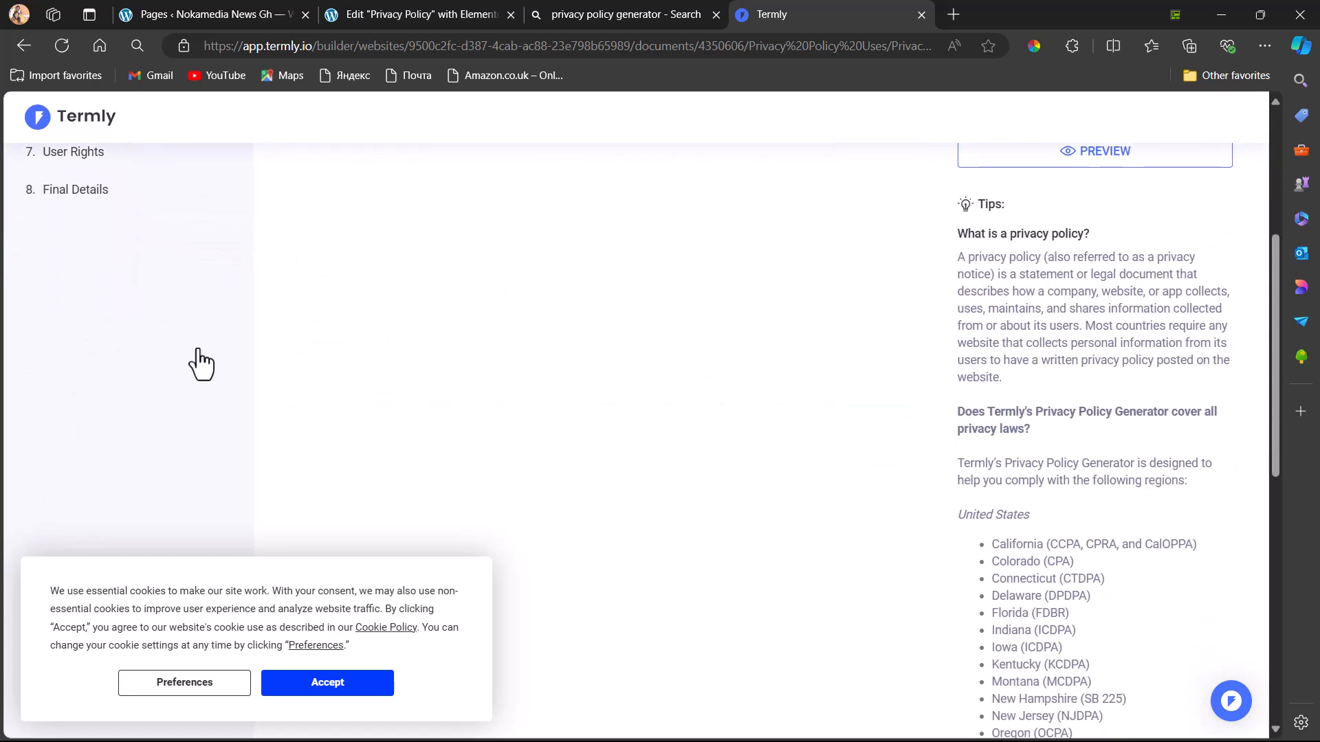
pyautogui.scroll(5, 202, 364)
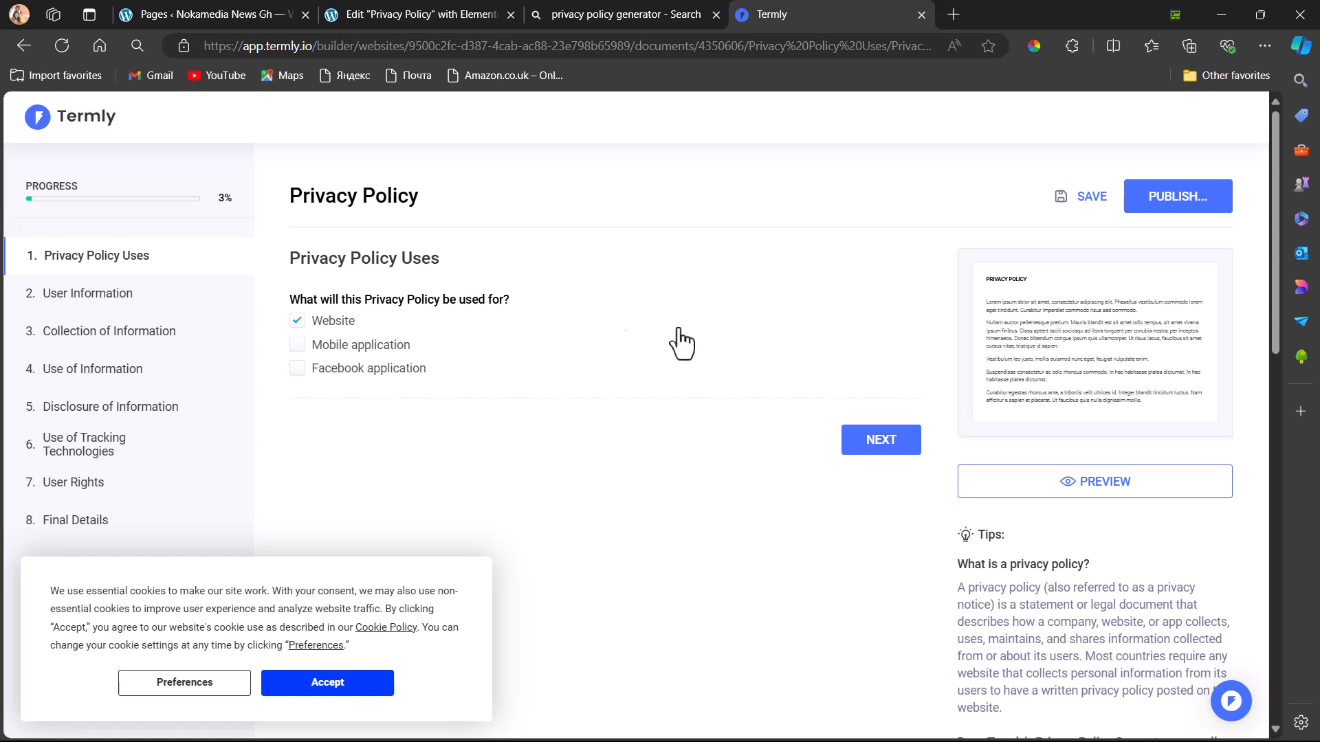
pyautogui.click(870, 444)
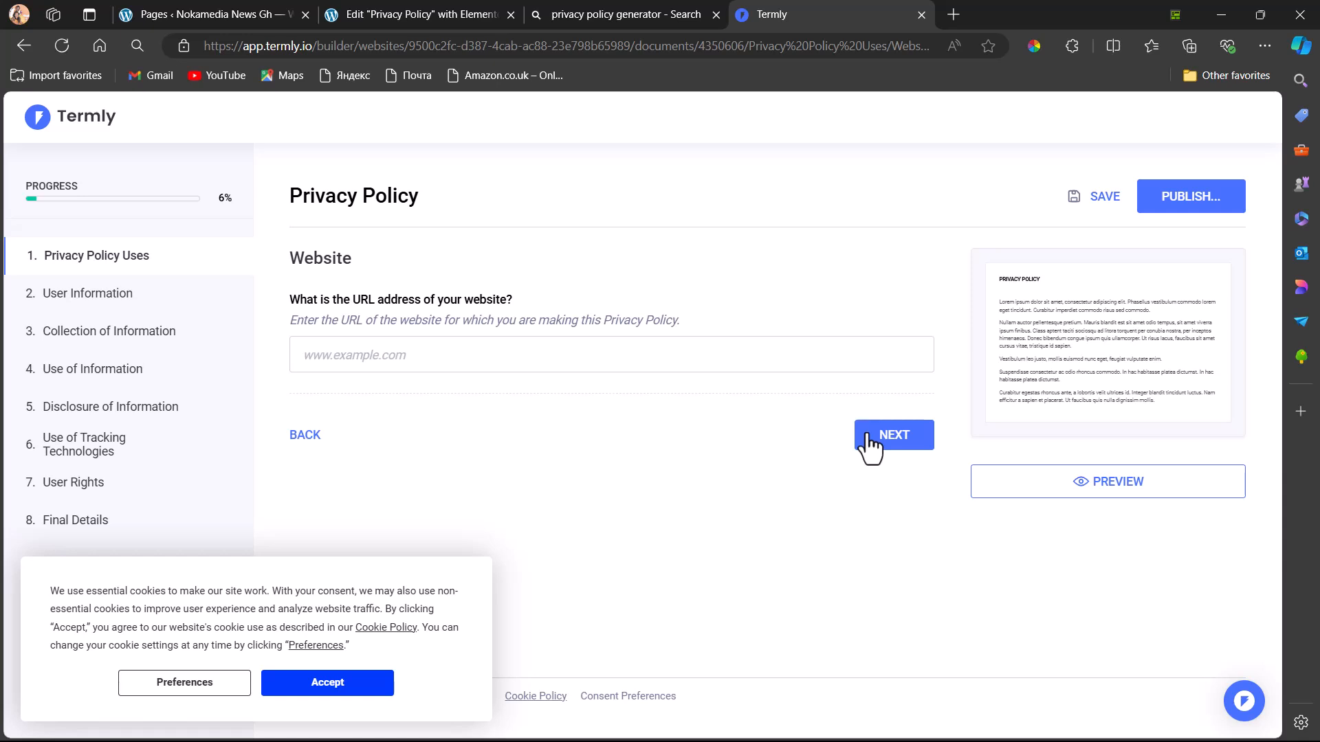
# Leave the Termly policy builder at its website URL question by closing it, returning to the generator search results.
pyautogui.scroll(-1, 648, 459)
pyautogui.scroll(1, 649, 460)
pyautogui.scroll(-1, 649, 459)
pyautogui.click(920, 16)
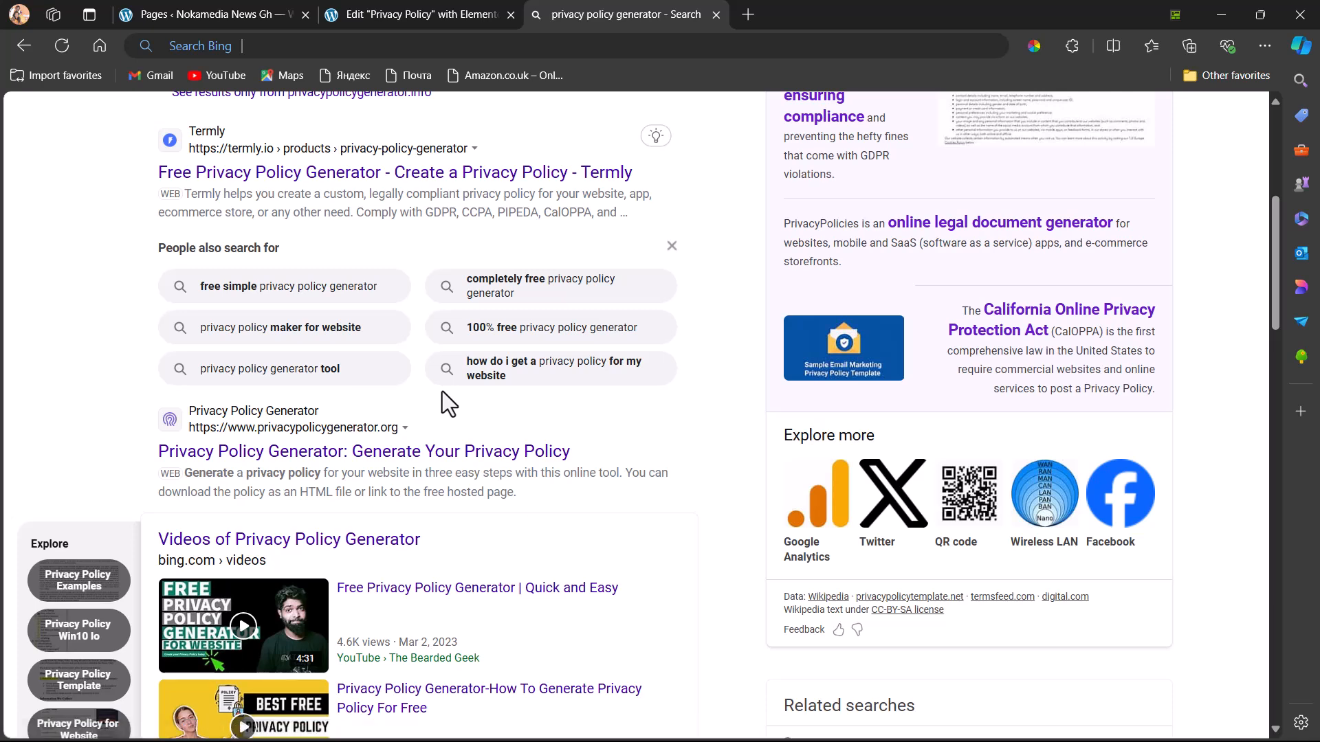
# Open the privacypolicygenerator.info search result and continue to generate a privacy policy for Website.
pyautogui.scroll(4, 443, 392)
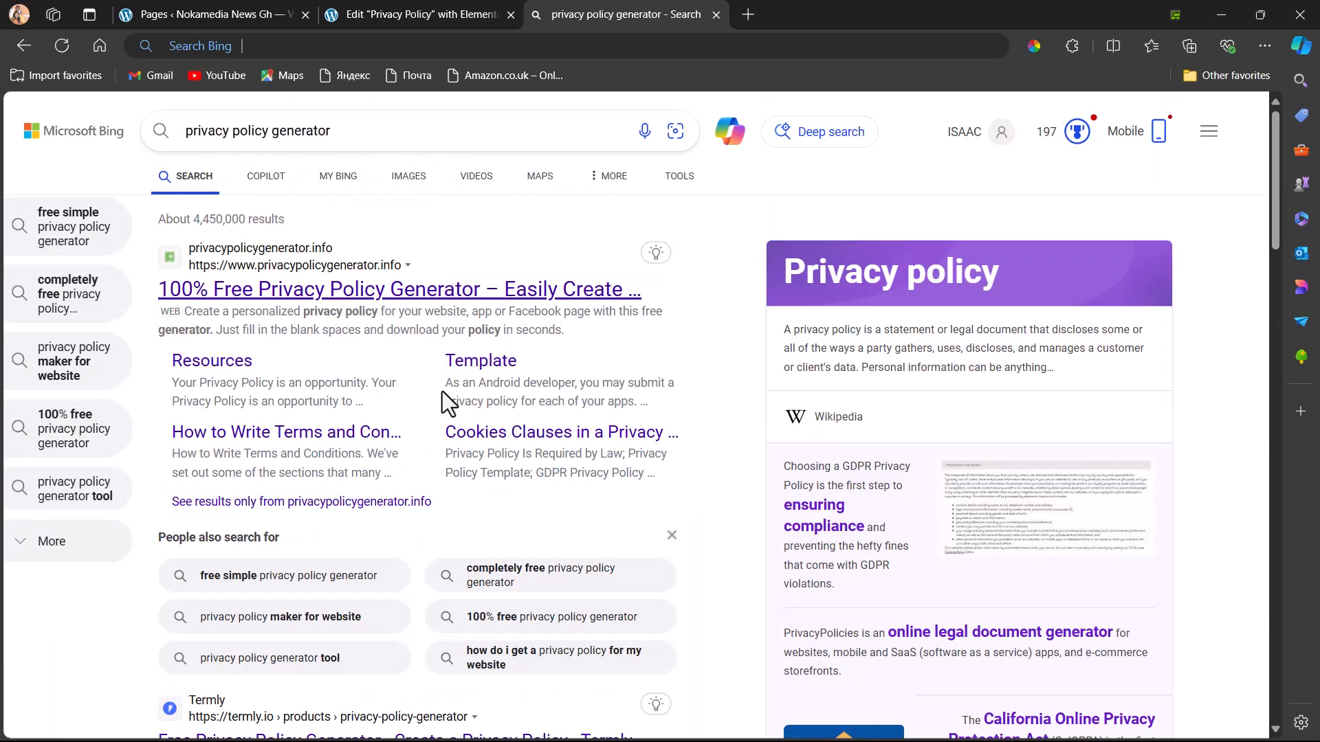
pyautogui.click(300, 290)
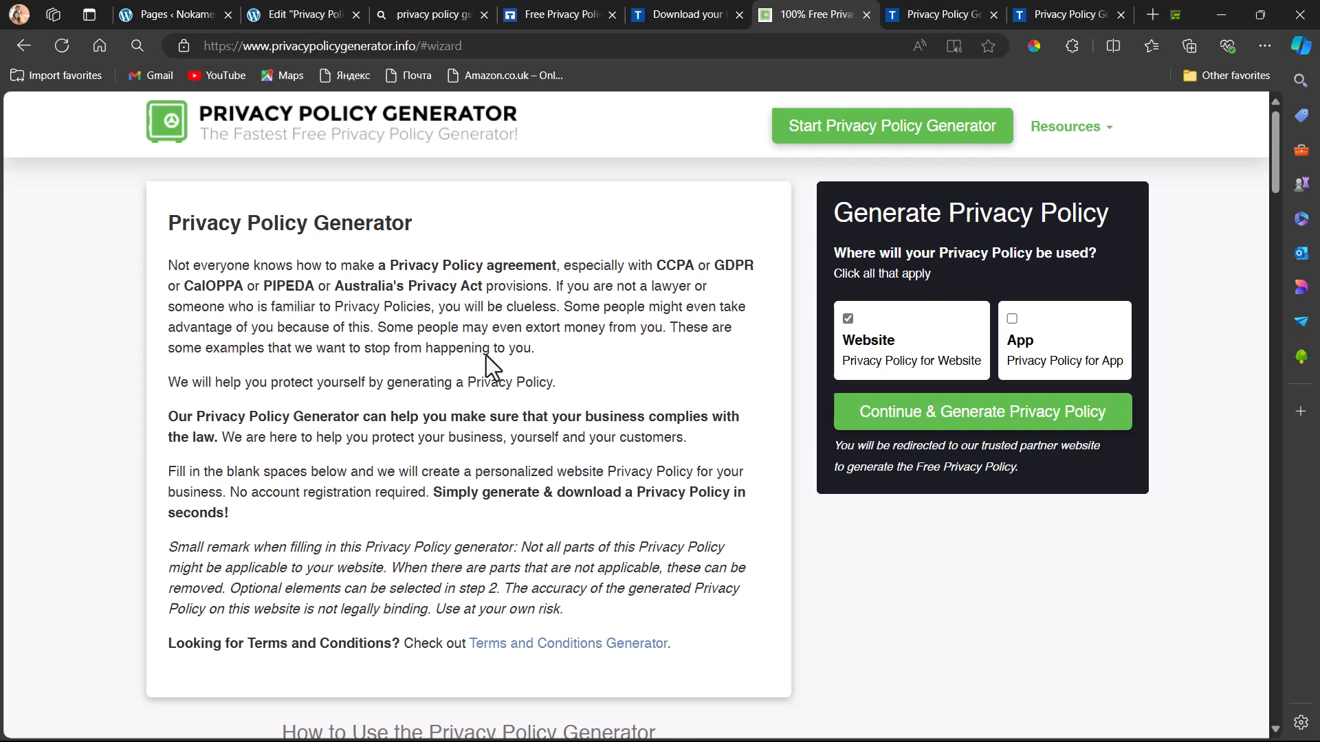
pyautogui.click(917, 414)
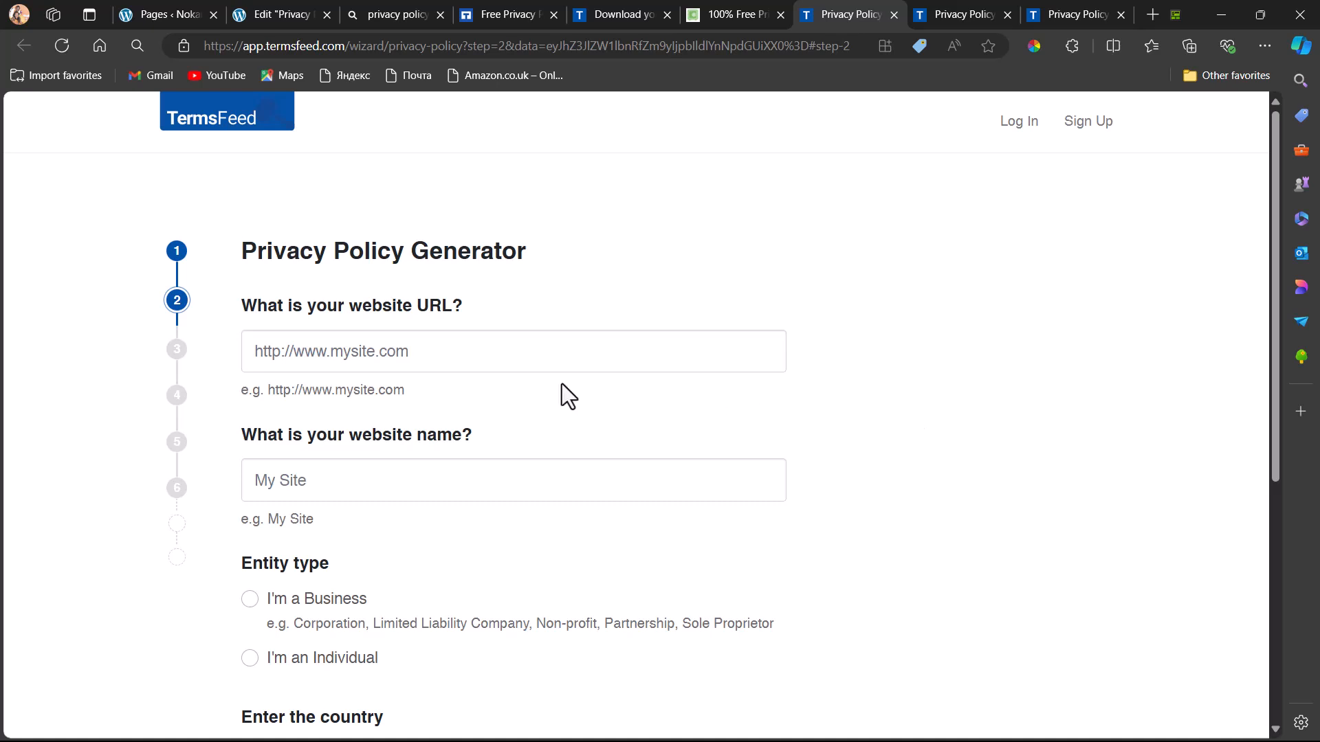
pyautogui.click(702, 11)
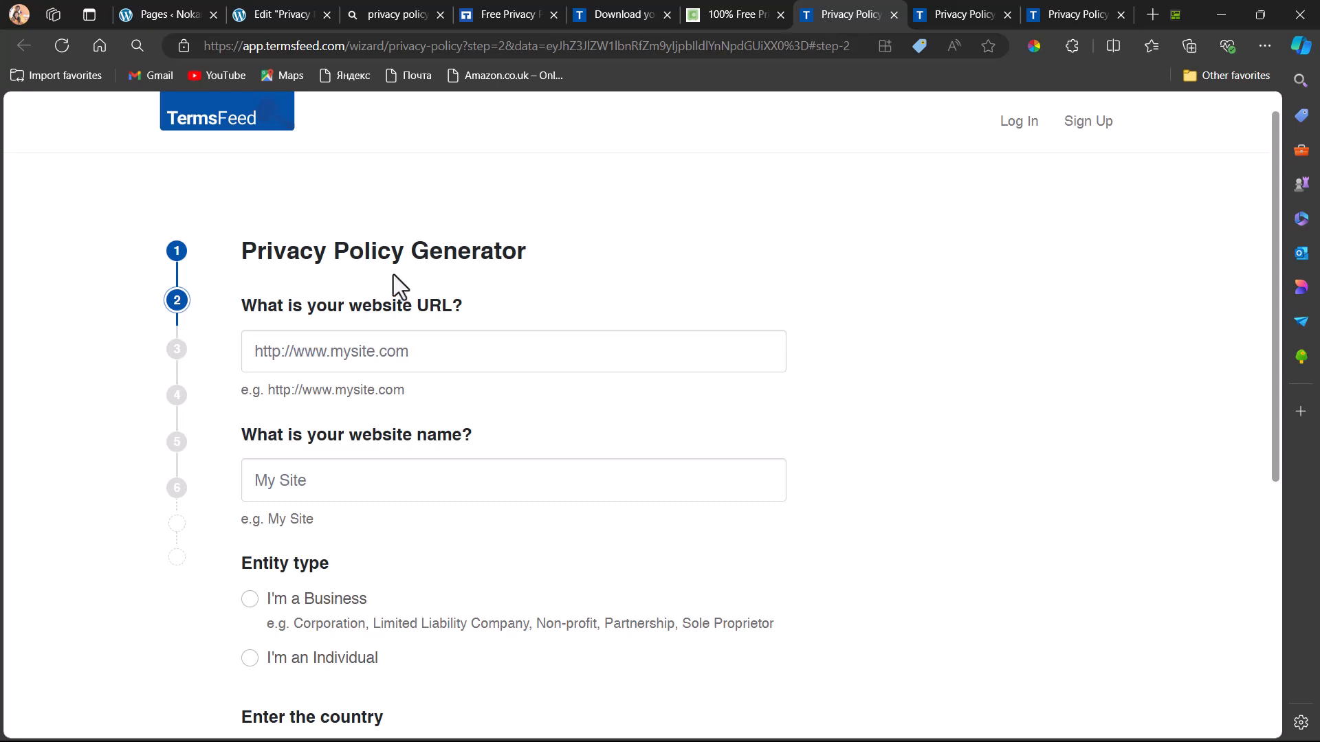
pyautogui.click(378, 351)
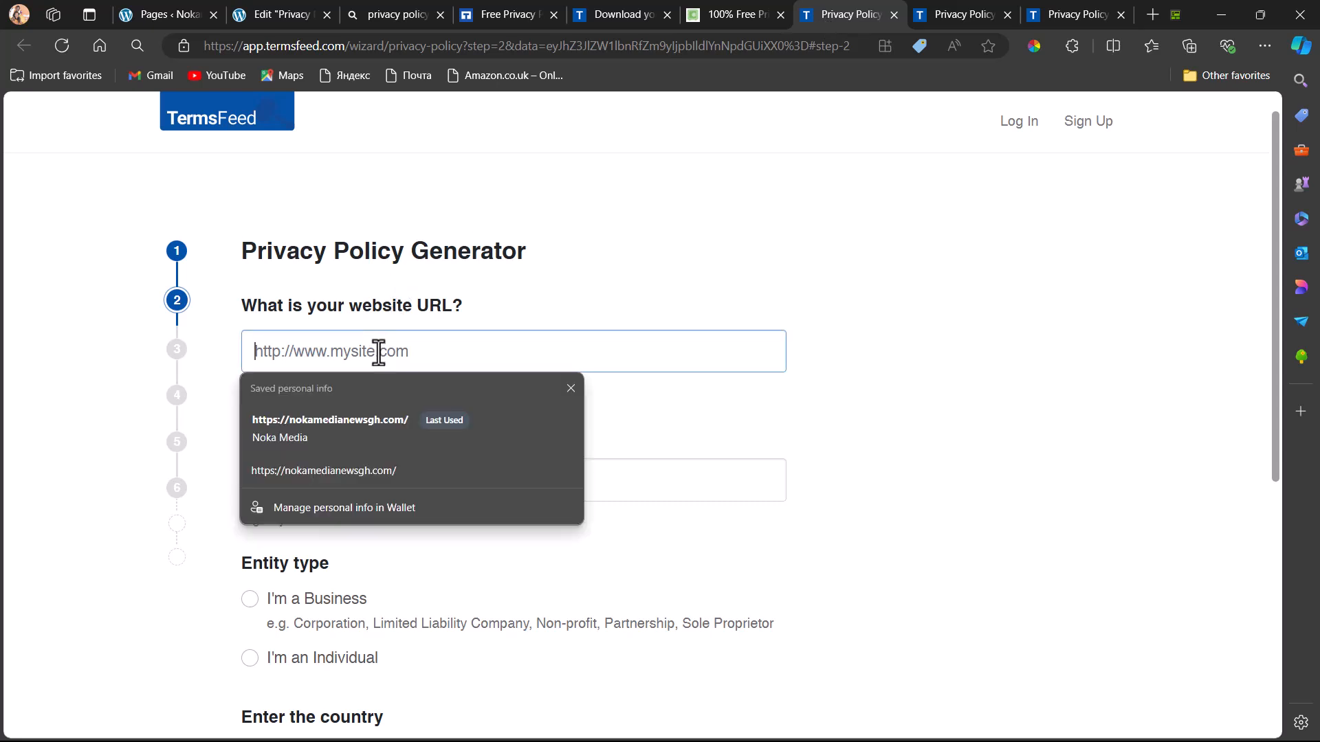
pyautogui.click(287, 417)
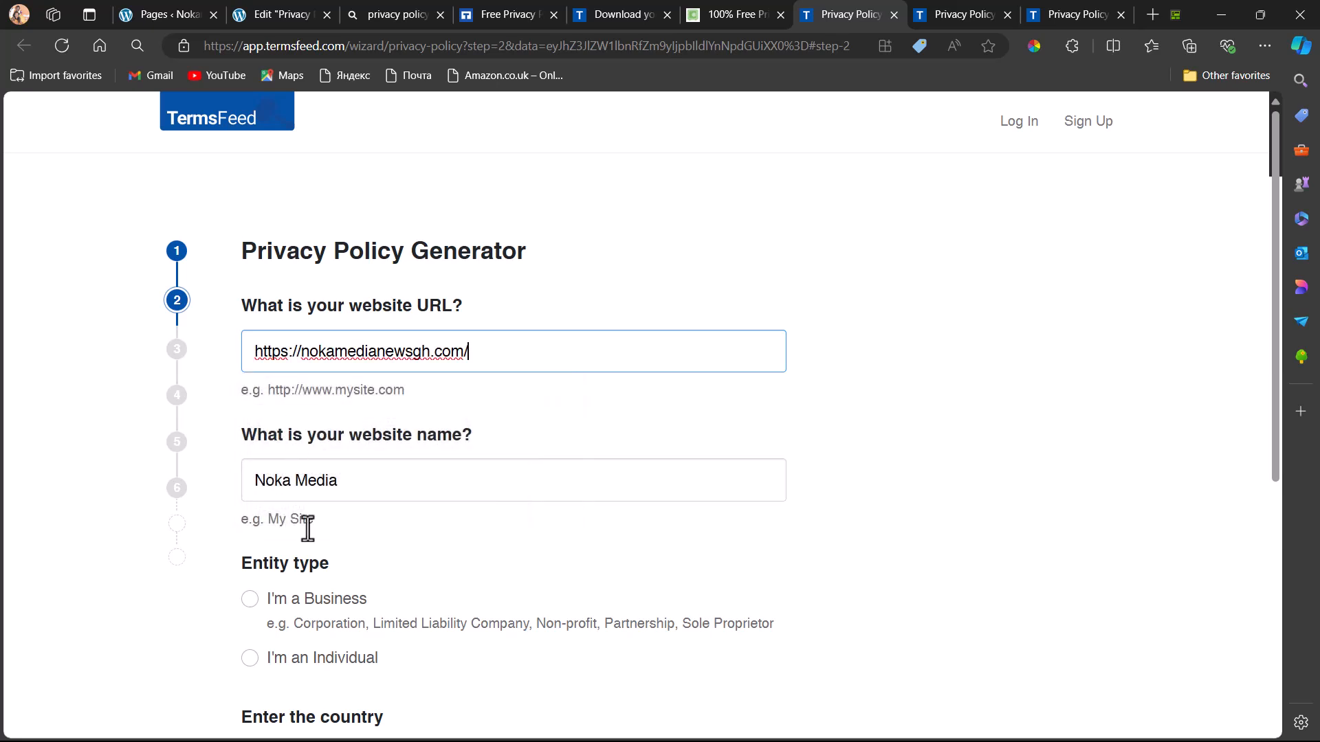
# Set the entity type to I'm an Individual and the country to Ghana, and continue to the personal information question.
pyautogui.scroll(-3, 318, 589)
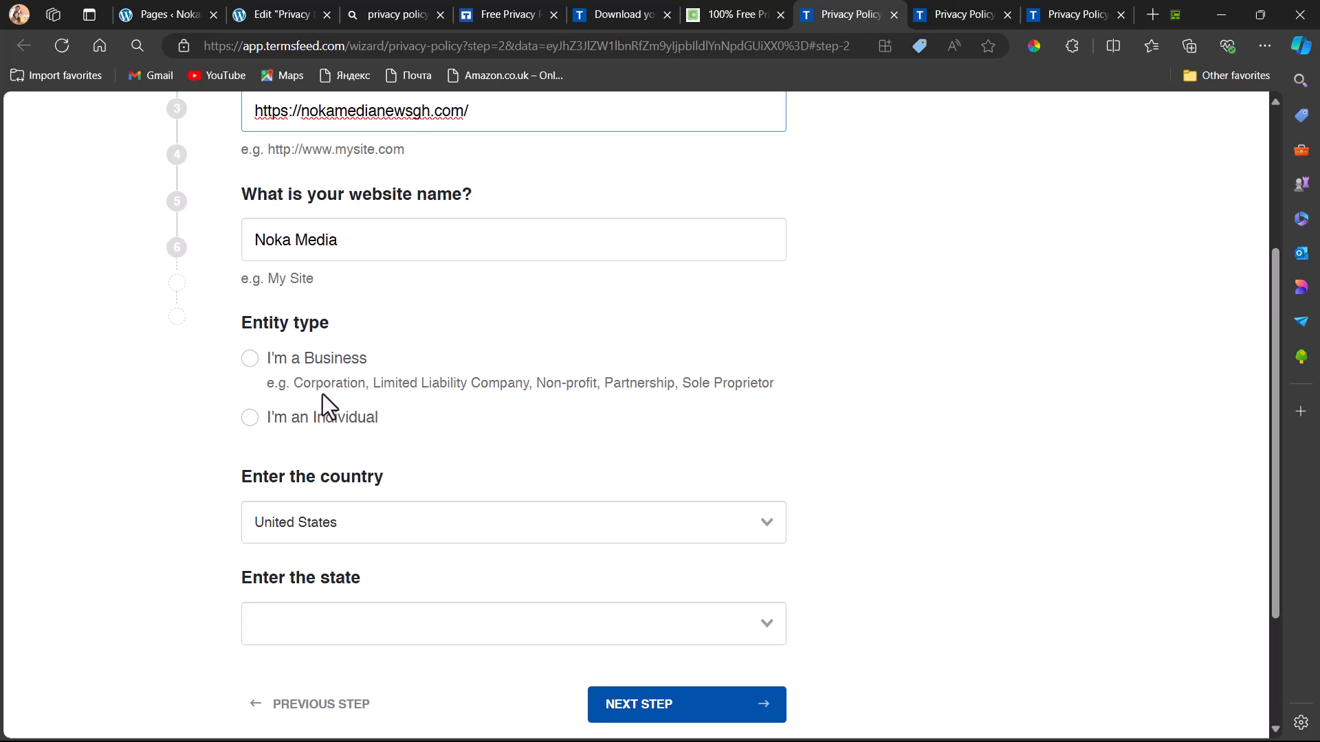
pyautogui.click(252, 420)
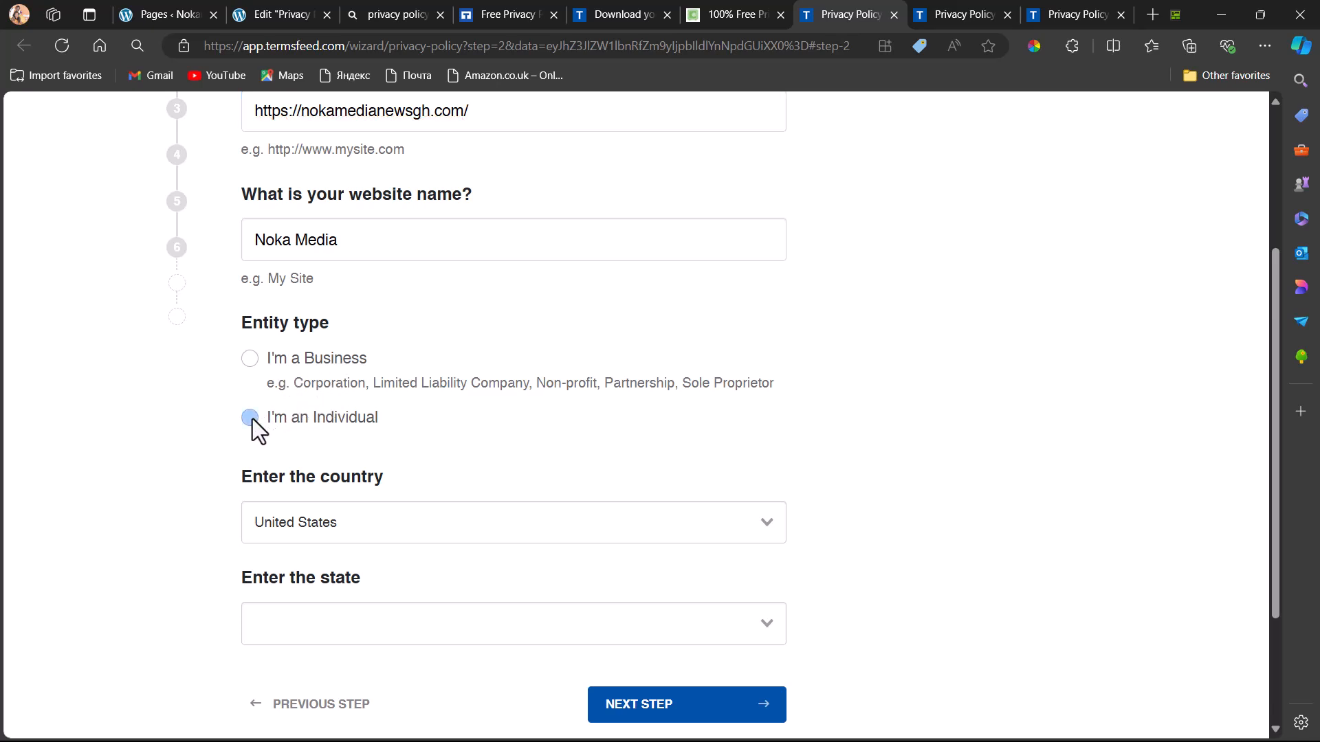
pyautogui.click(330, 518)
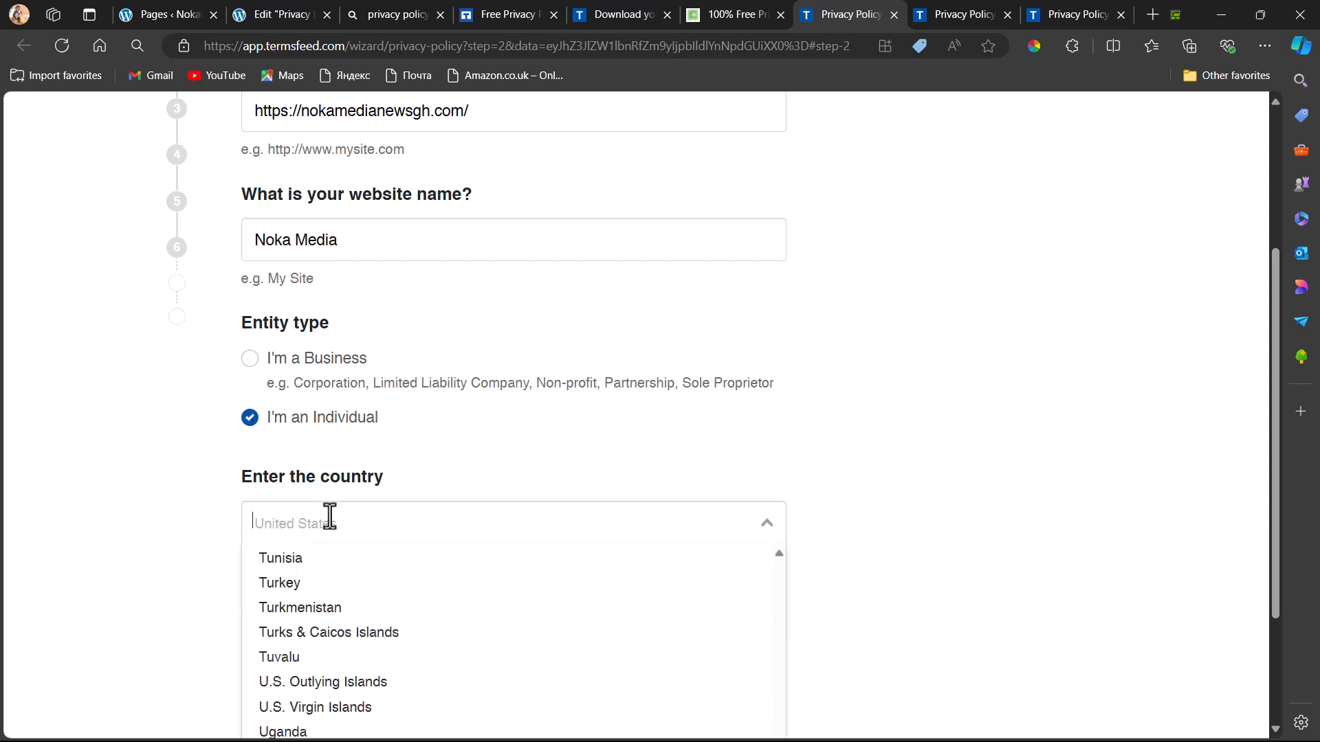
pyautogui.write('gha')
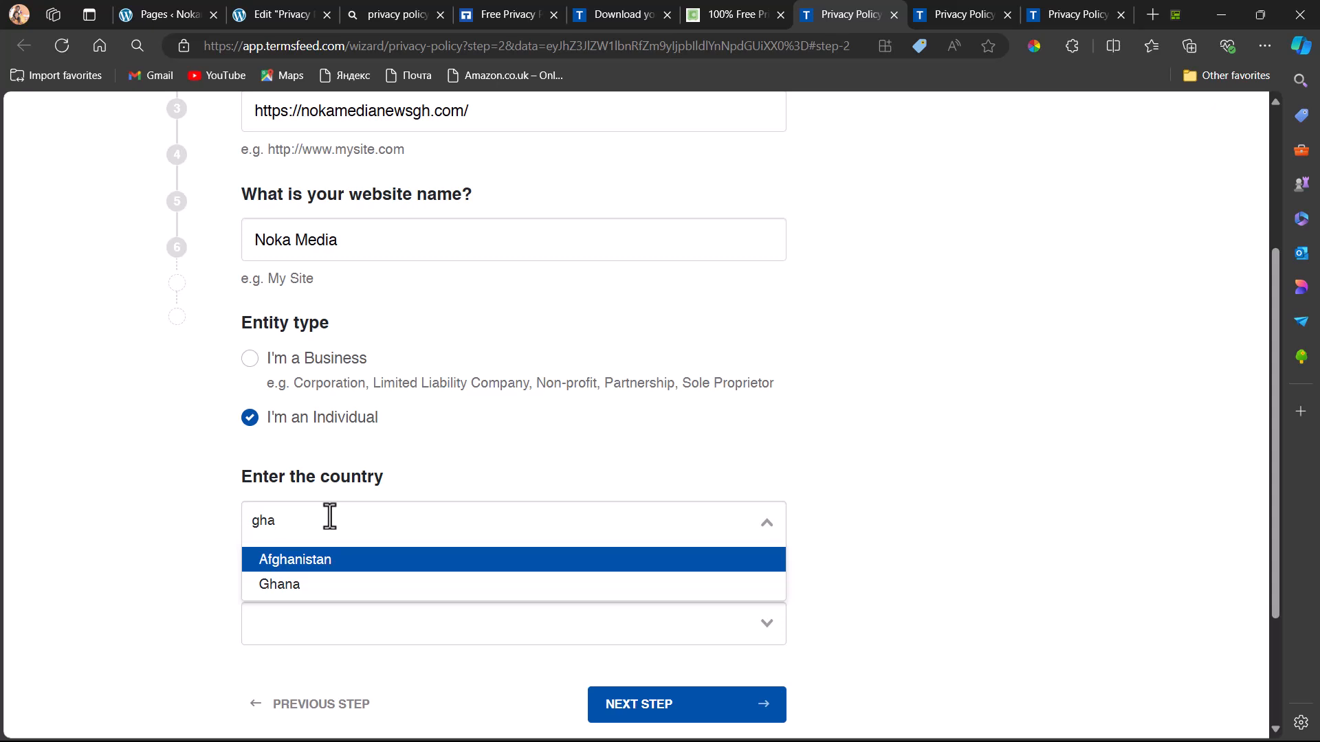
pyautogui.click(260, 591)
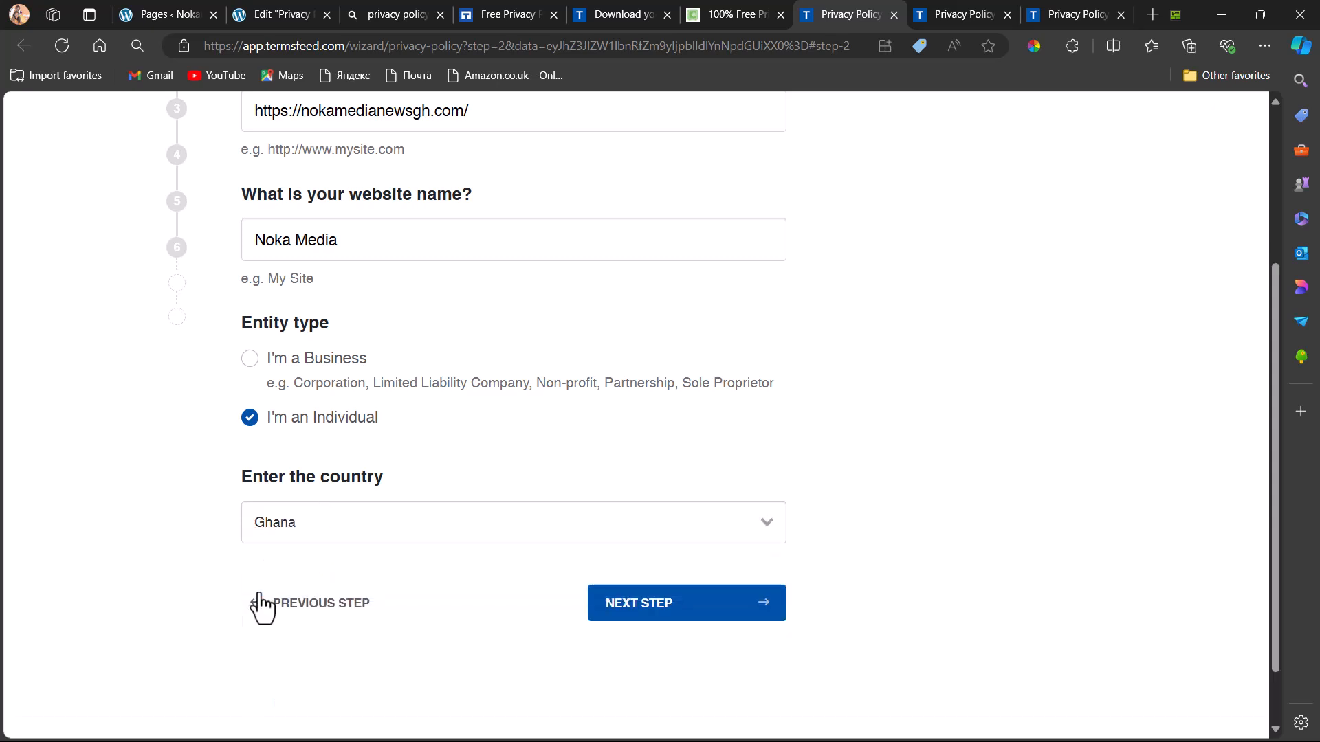
pyautogui.click(649, 612)
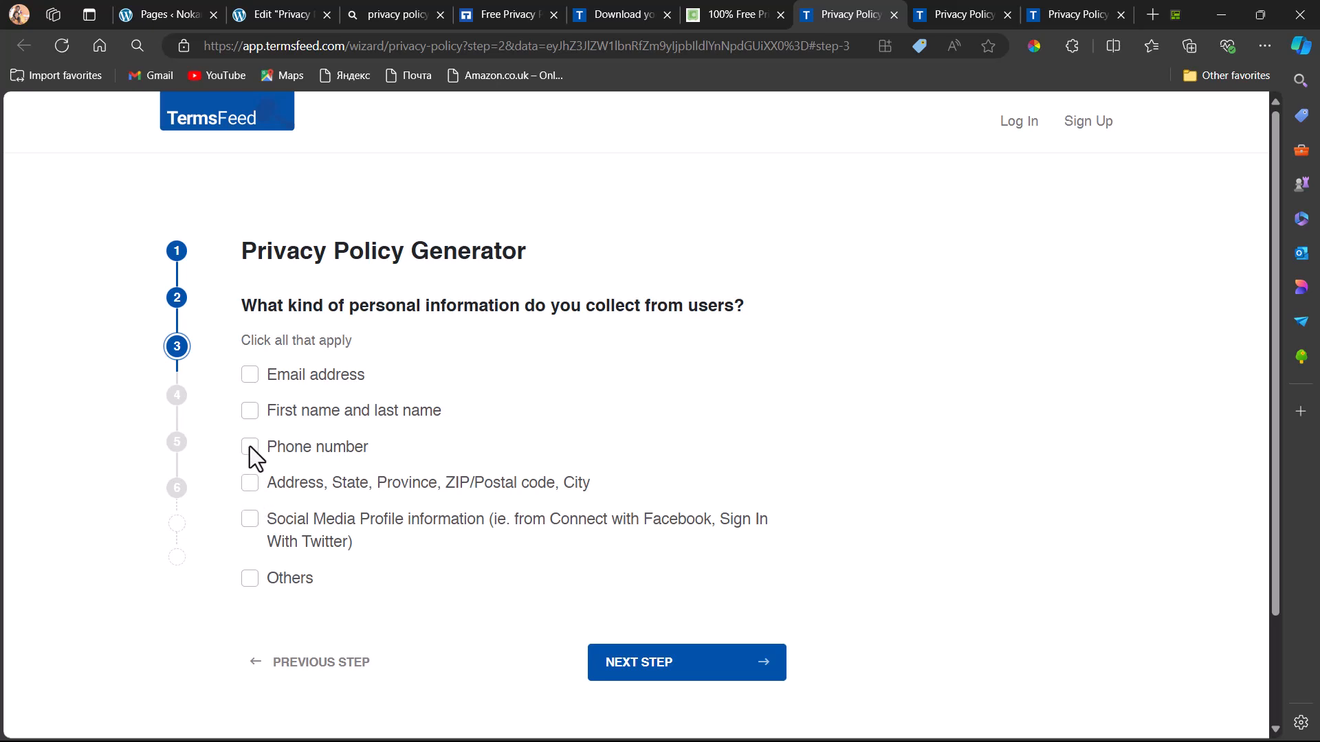
# Mark First name and last name as personal information collected from users, and continue to the contact question.
pyautogui.click(250, 412)
pyautogui.click(625, 673)
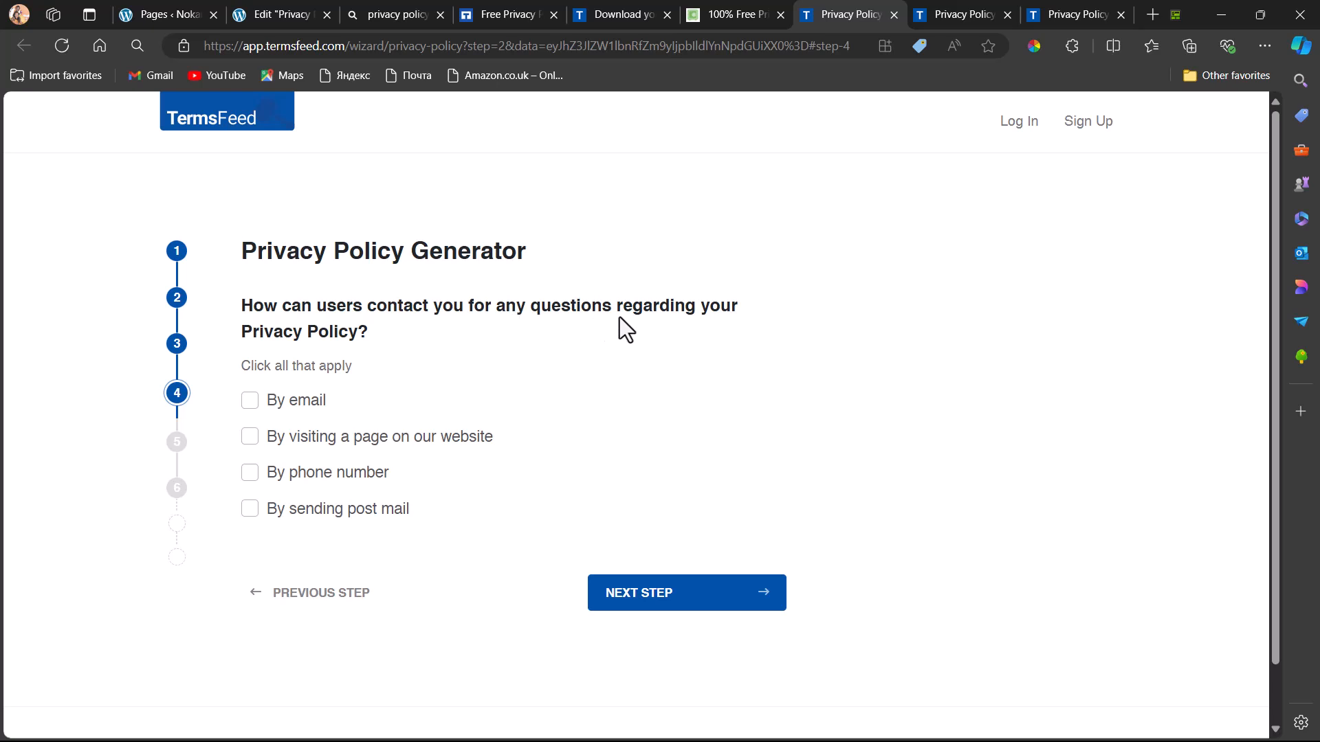
# Allow users to make contact by email and fill in the contact email address from the saved info.
pyautogui.click(250, 404)
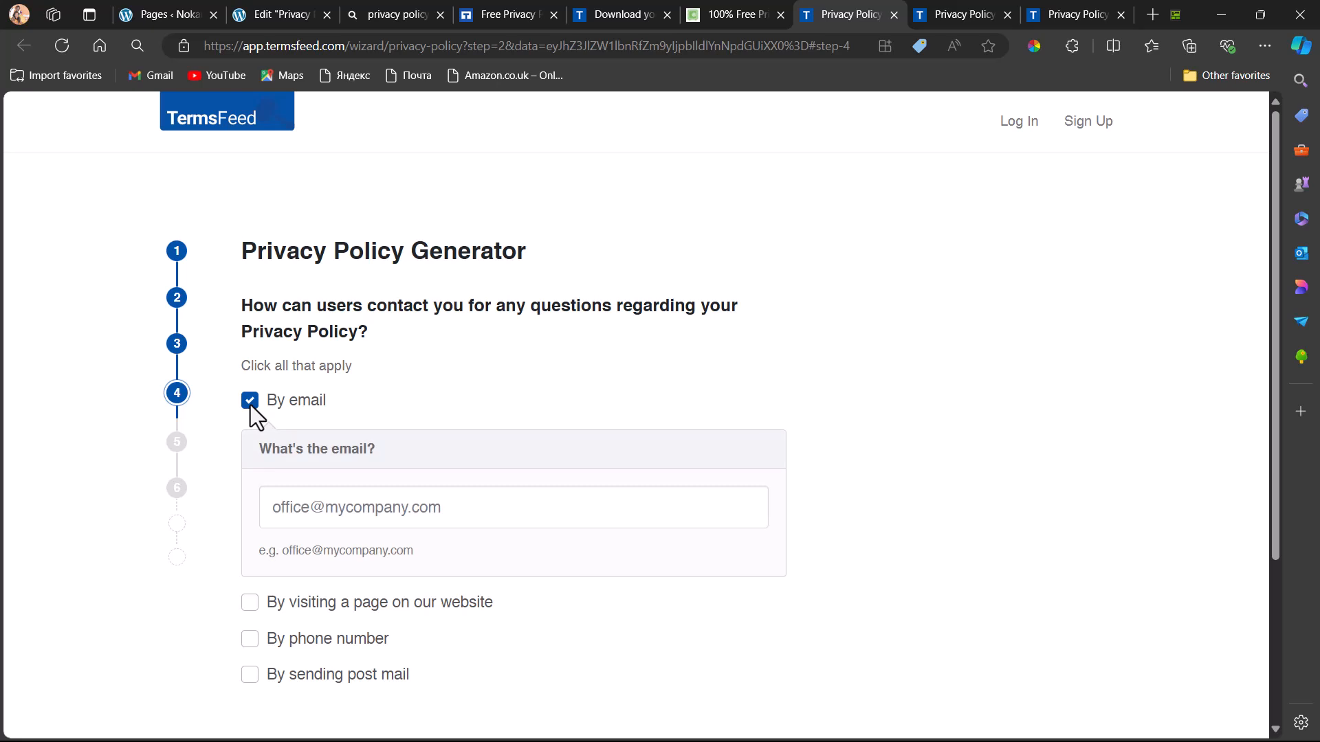
pyautogui.click(307, 508)
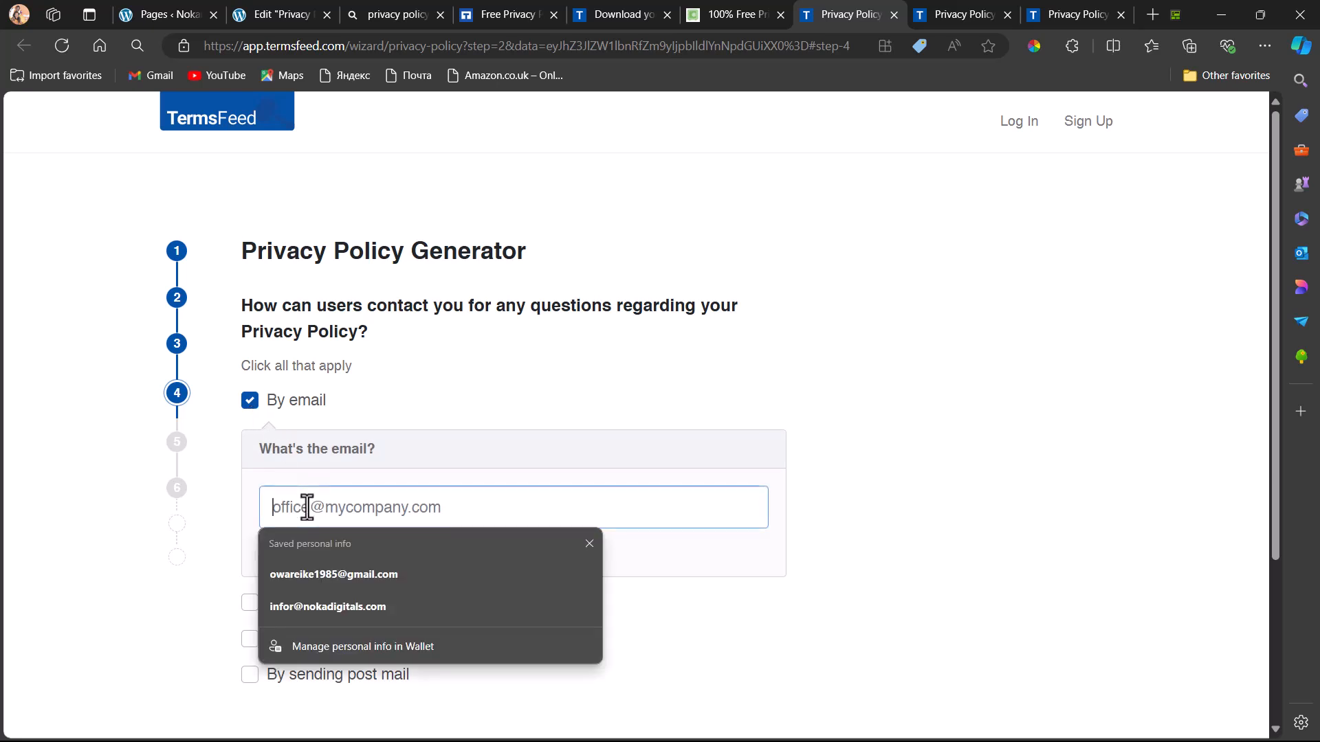
pyautogui.click(282, 576)
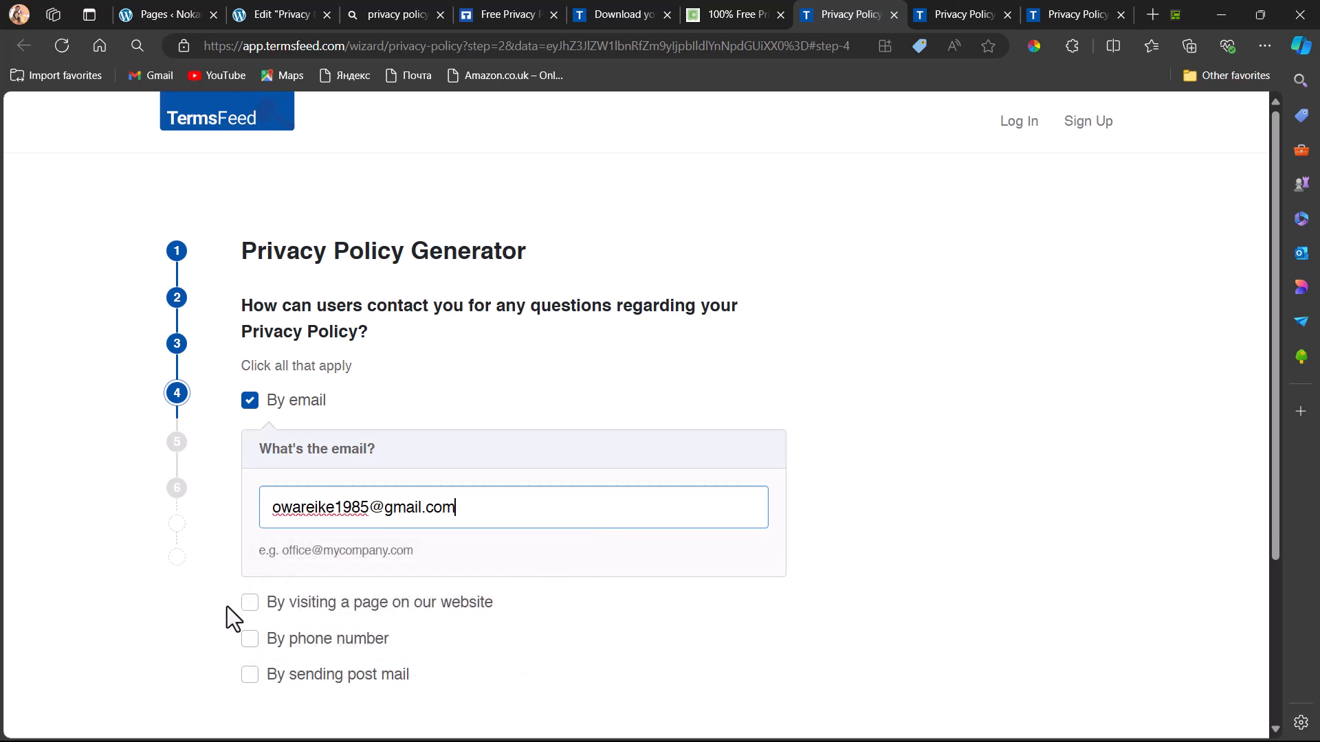
pyautogui.click(251, 603)
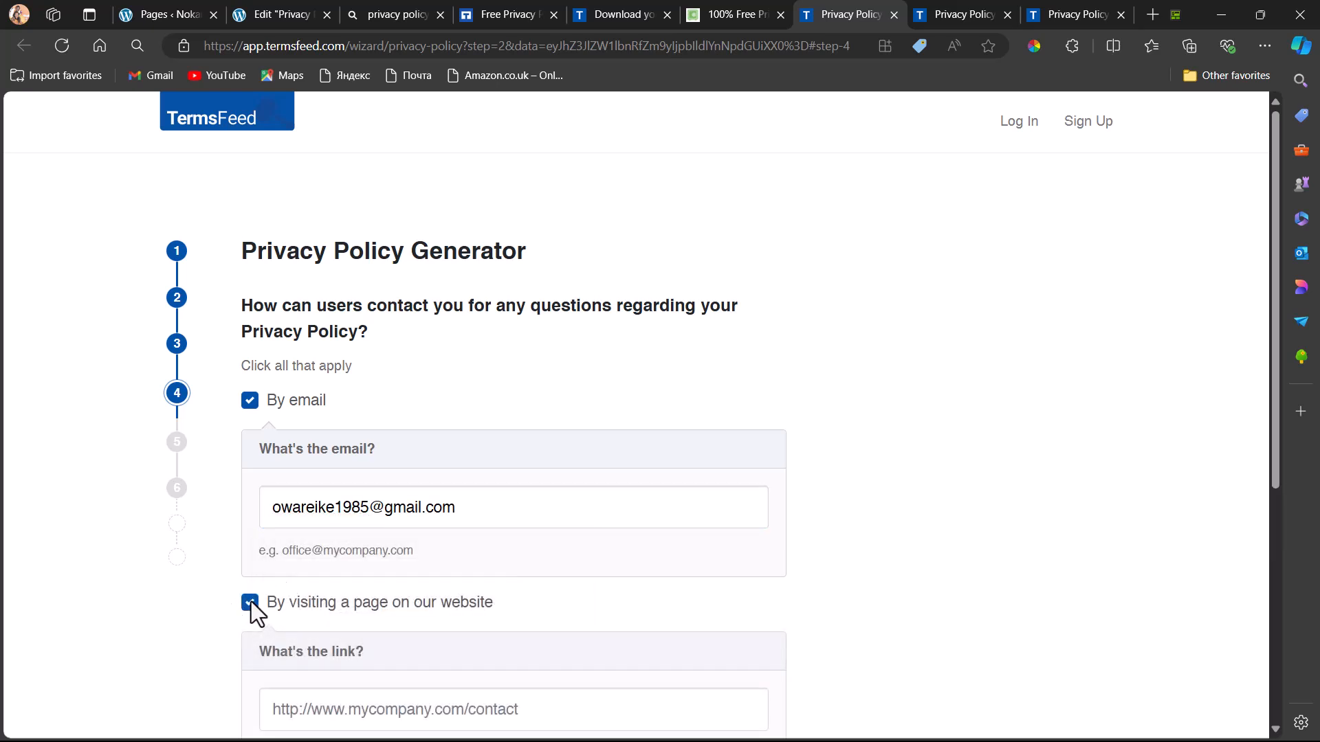
pyautogui.click(356, 700)
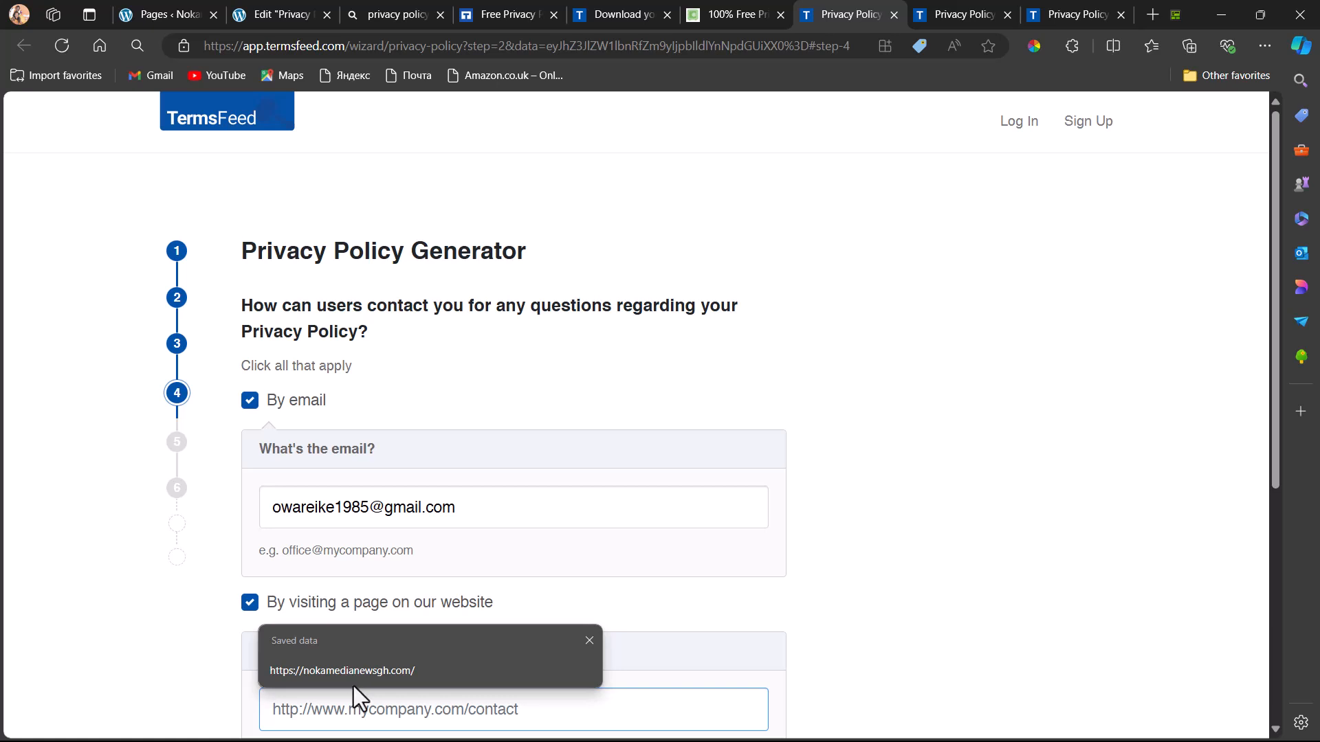
pyautogui.click(345, 665)
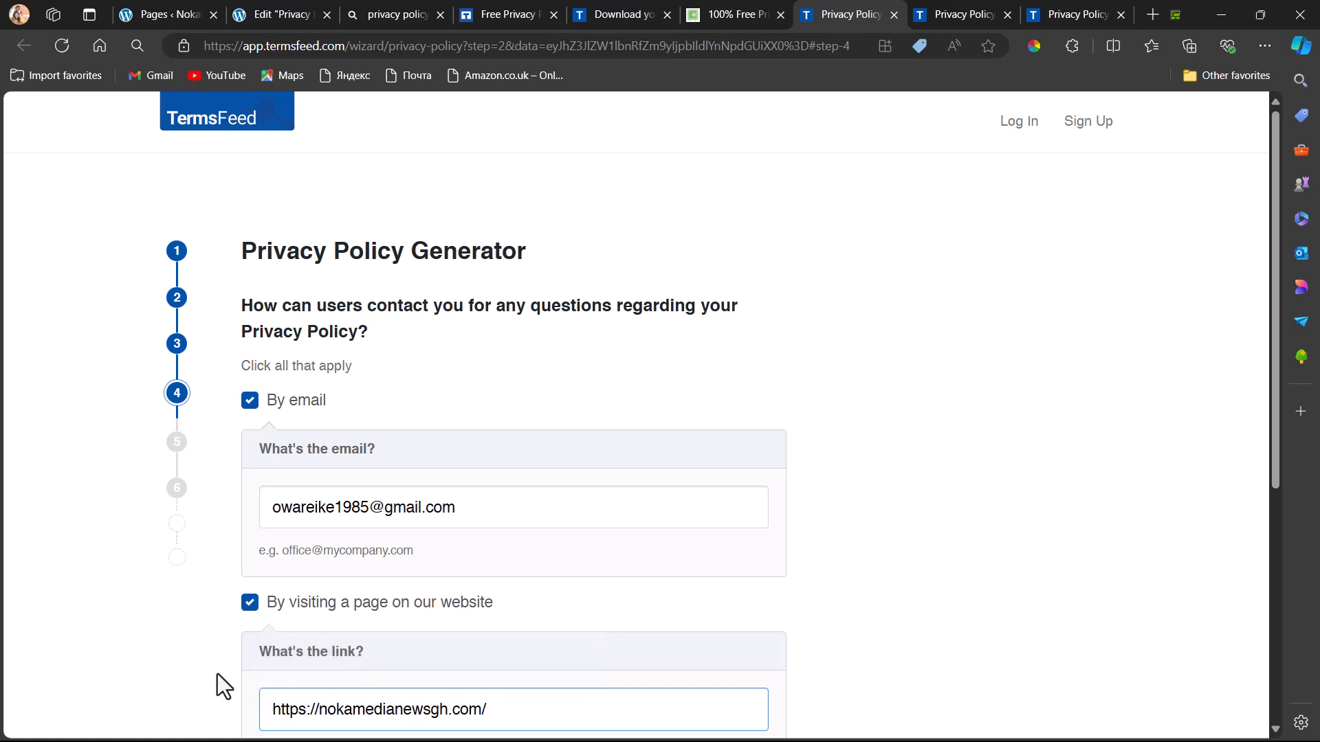
pyautogui.scroll(-4, 217, 674)
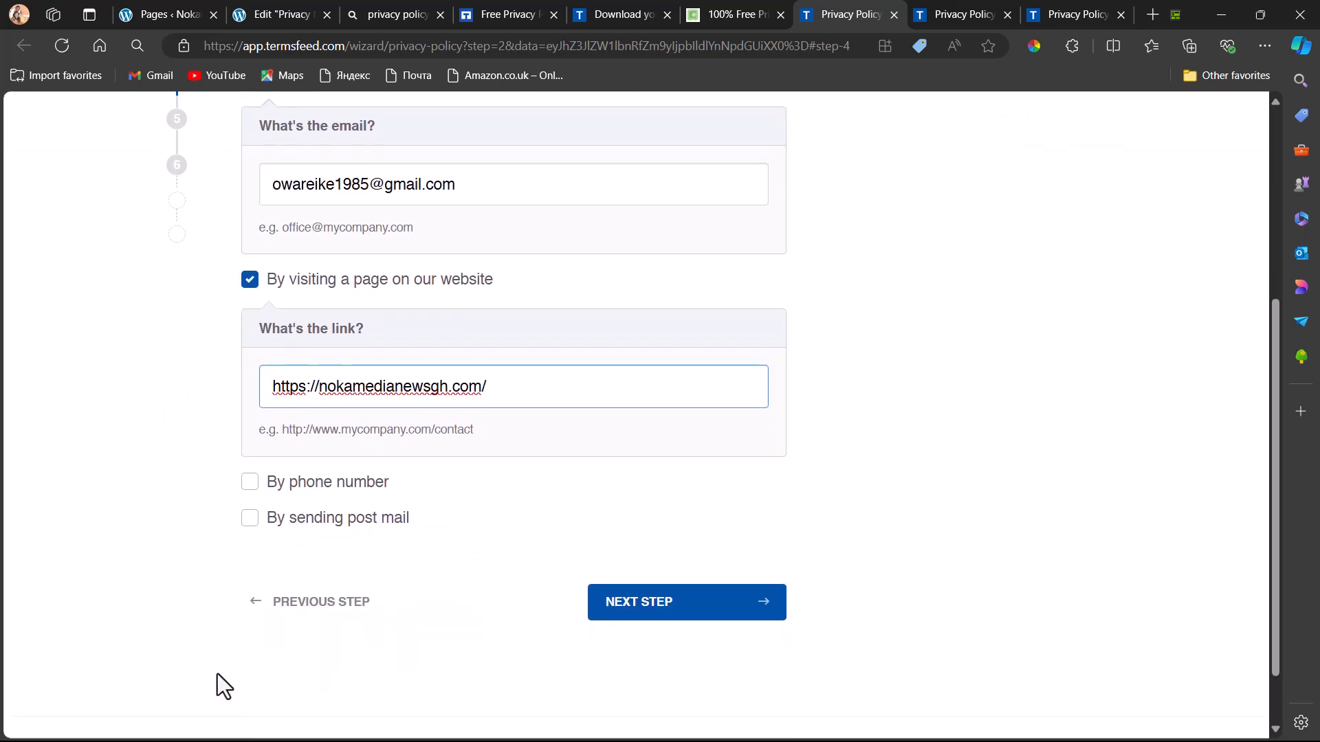
pyautogui.click(250, 481)
pyautogui.click(250, 481)
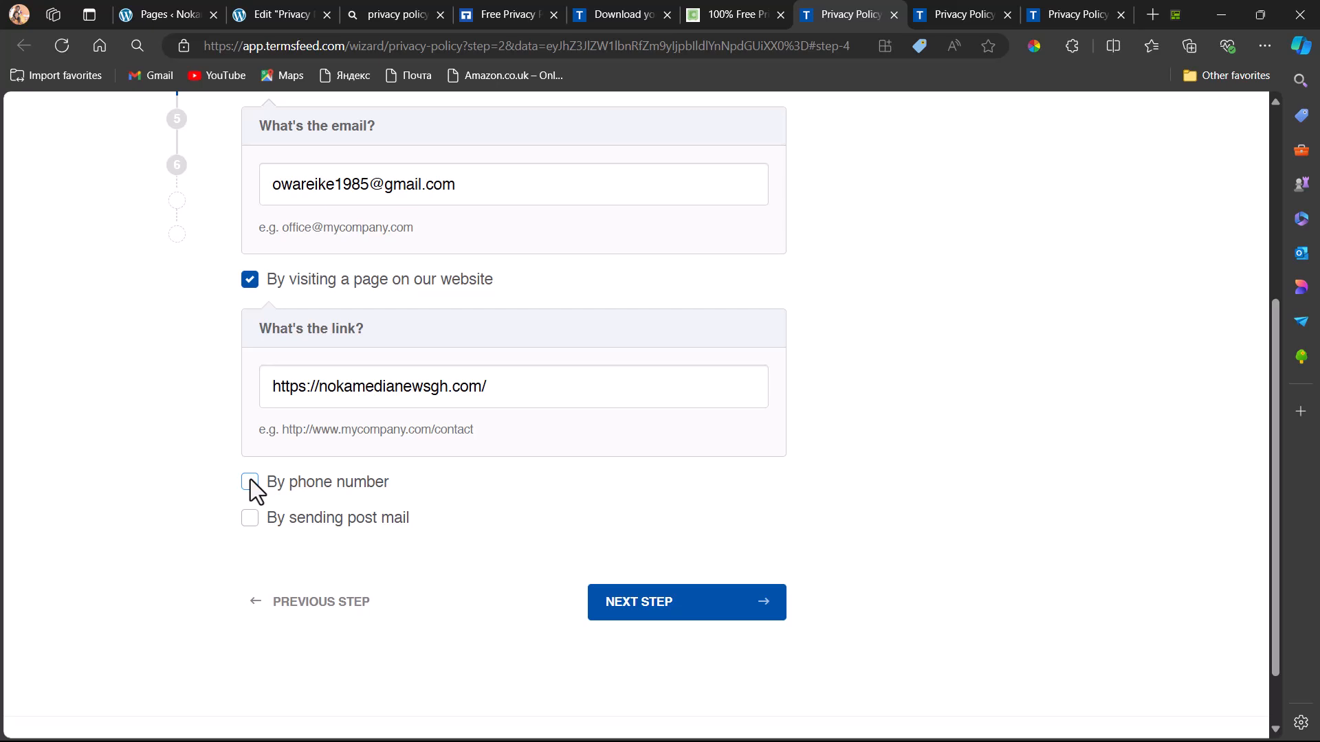
pyautogui.click(662, 609)
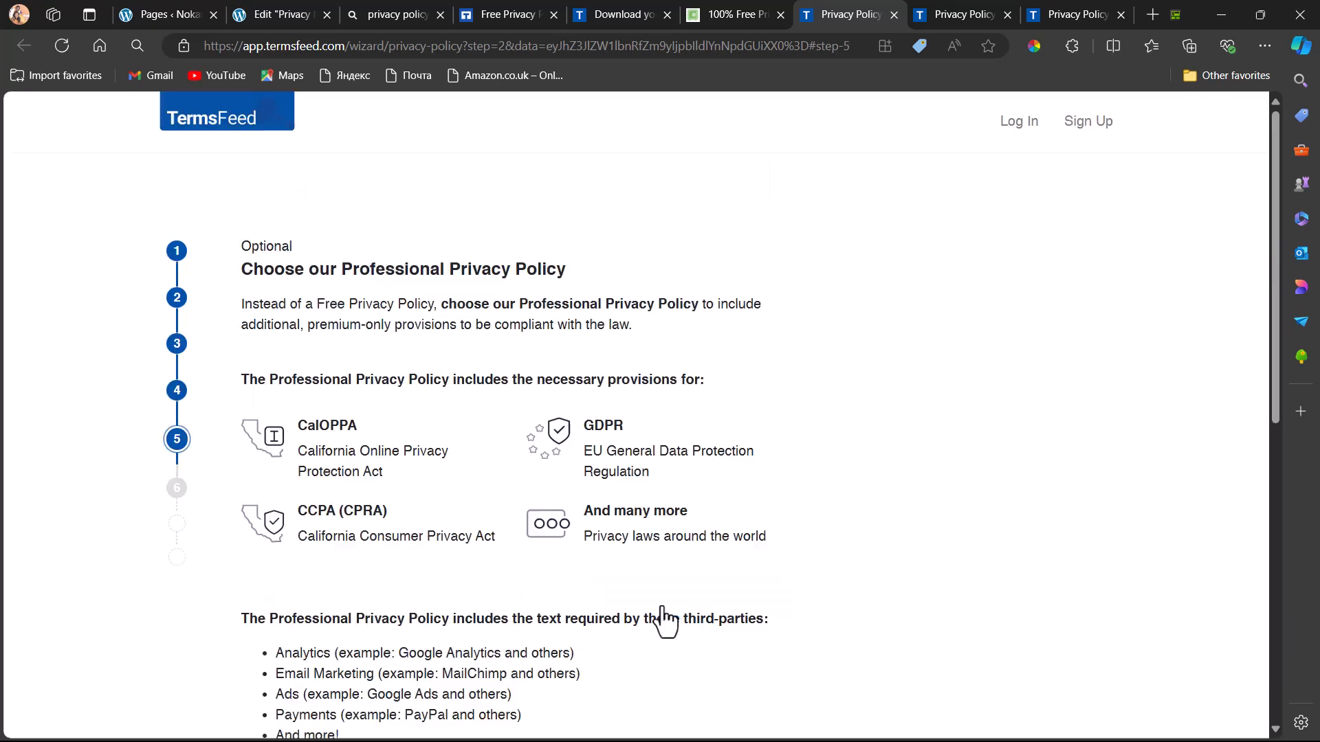
# Select the upgrade to the Professional Privacy Policy and look through its additional questions and prices.
pyautogui.scroll(-9, 488, 527)
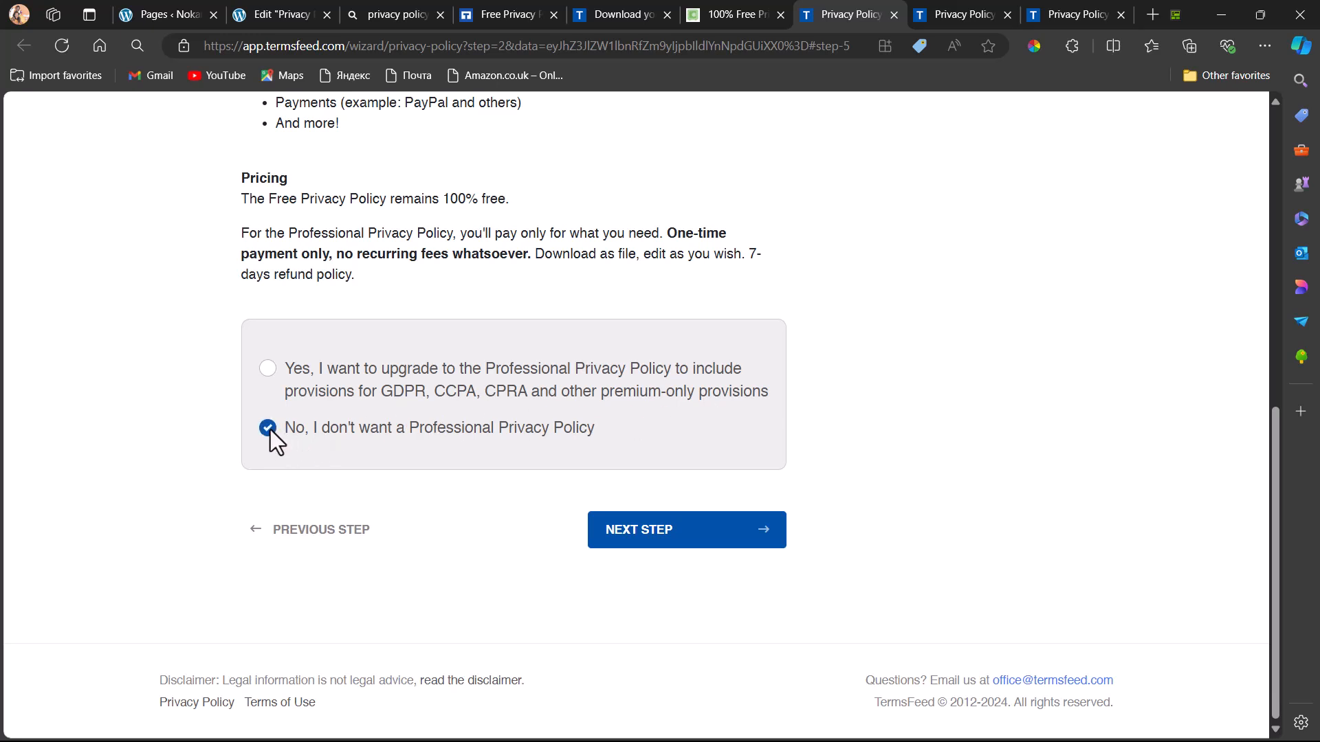
pyautogui.click(268, 371)
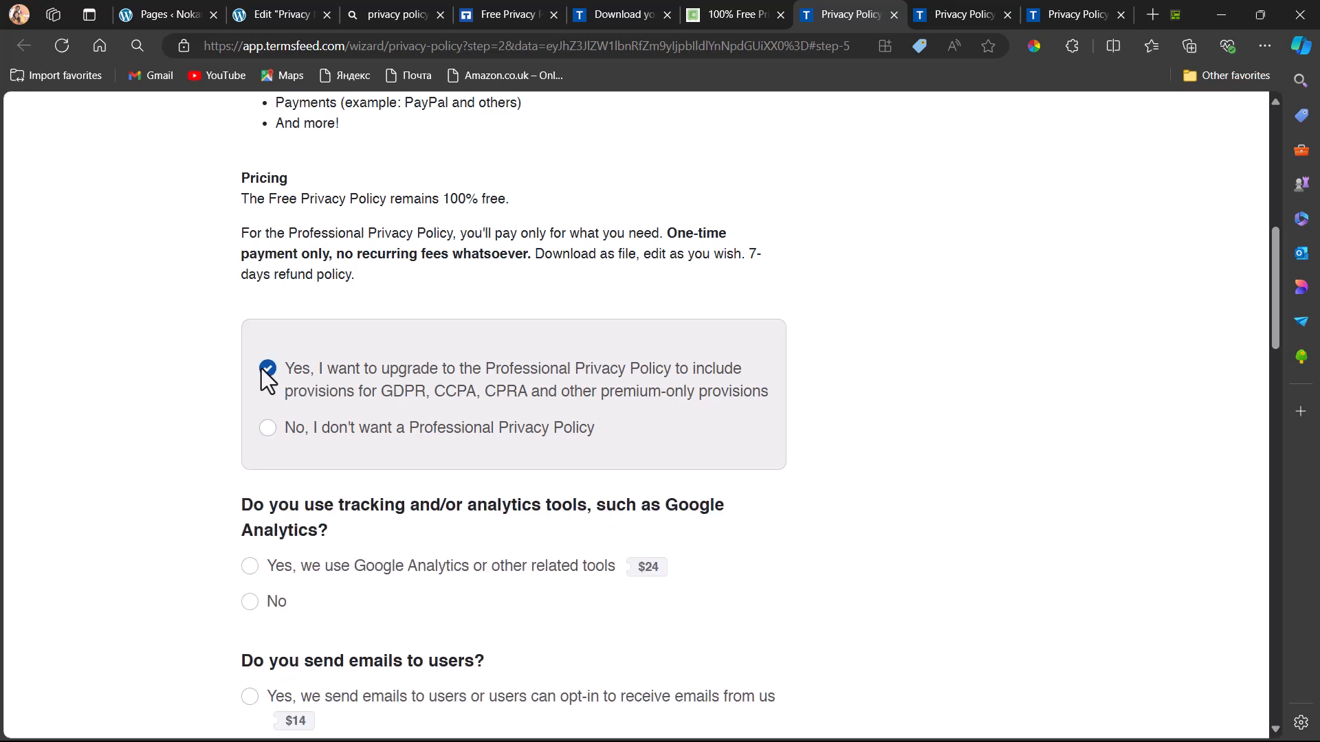
pyautogui.scroll(-3, 306, 529)
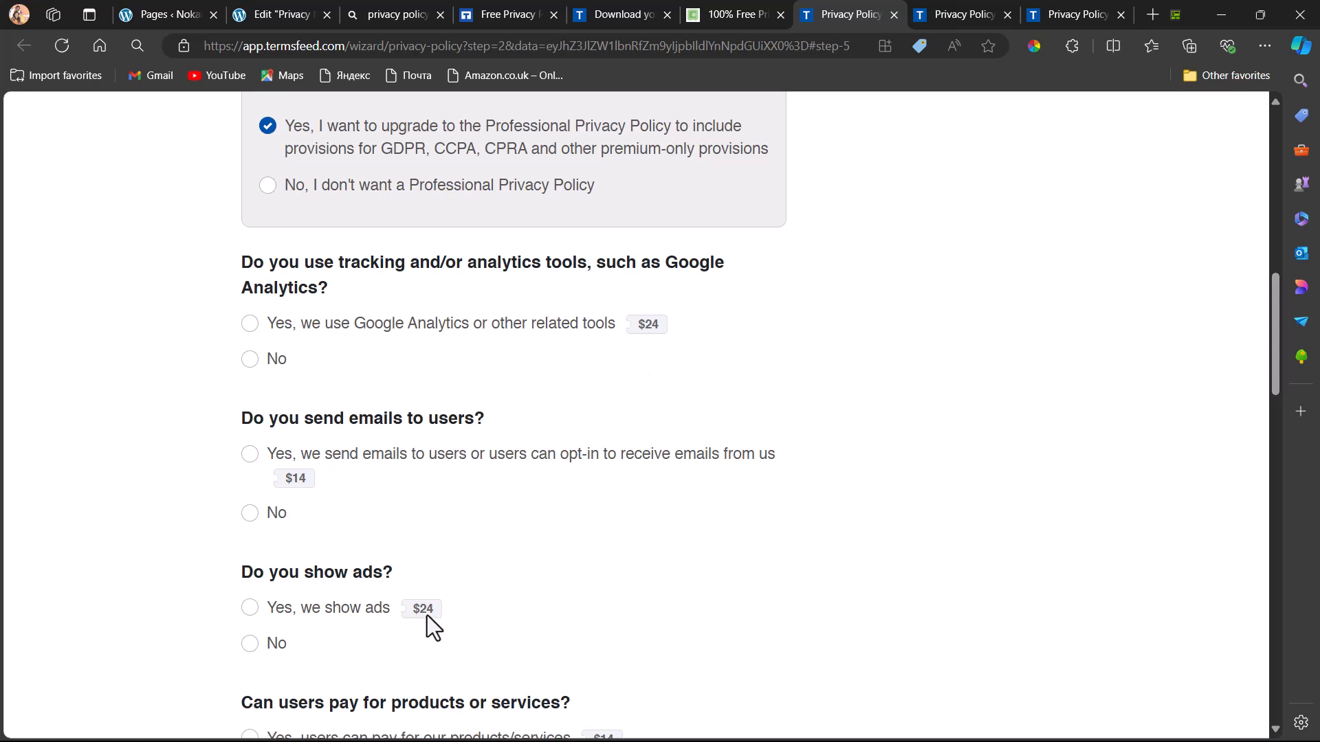
pyautogui.scroll(-9, 427, 616)
pyautogui.scroll(13, 427, 615)
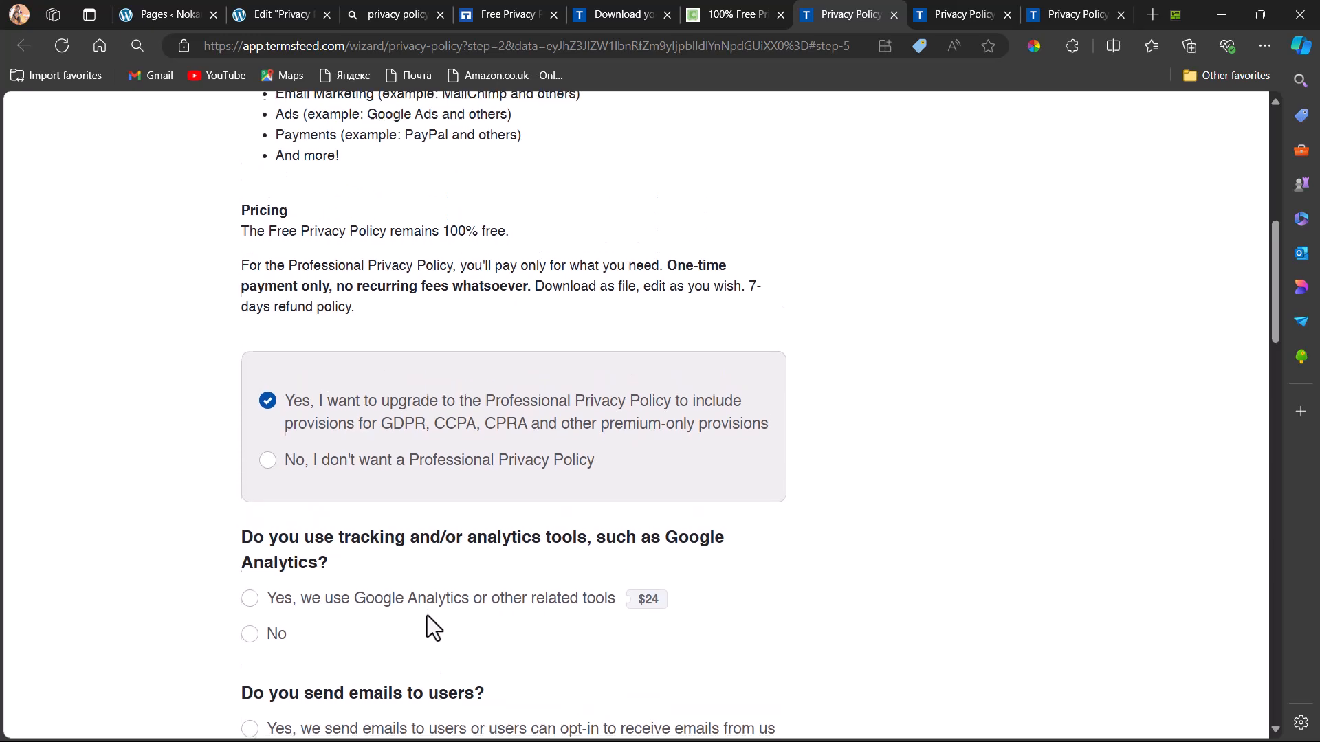
# Decline the Professional Privacy Policy and continue to the delivery email question.
pyautogui.scroll(-1, 427, 616)
pyautogui.click(267, 393)
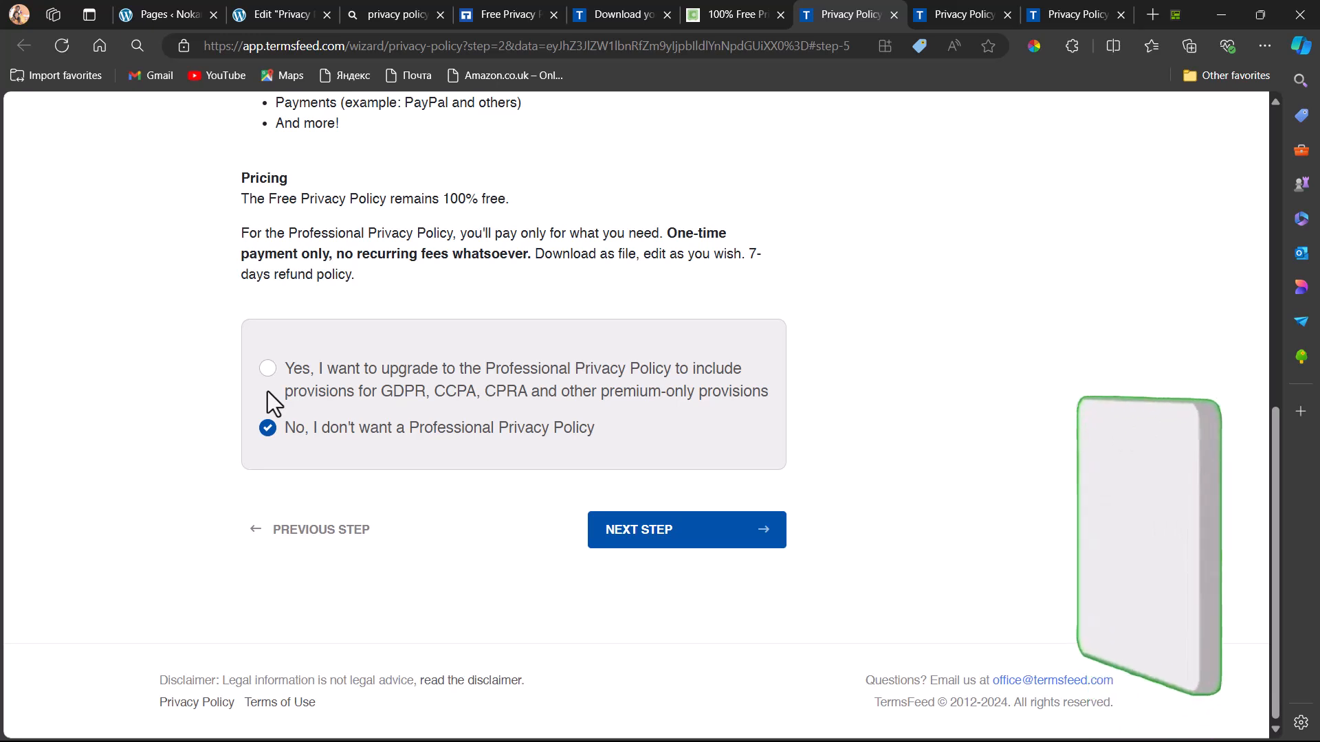
pyautogui.click(653, 533)
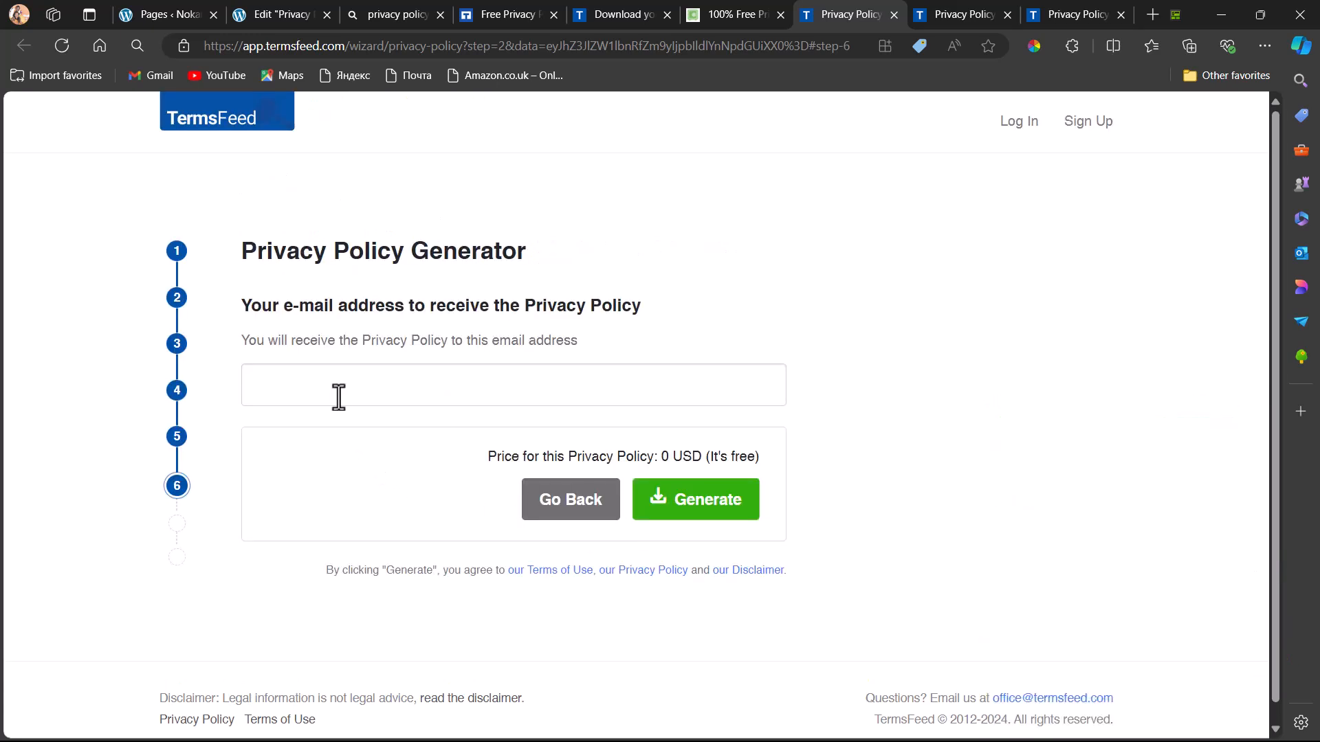
# Fill in the email address for receiving the policy and generate the free privacy policy.
pyautogui.click(334, 391)
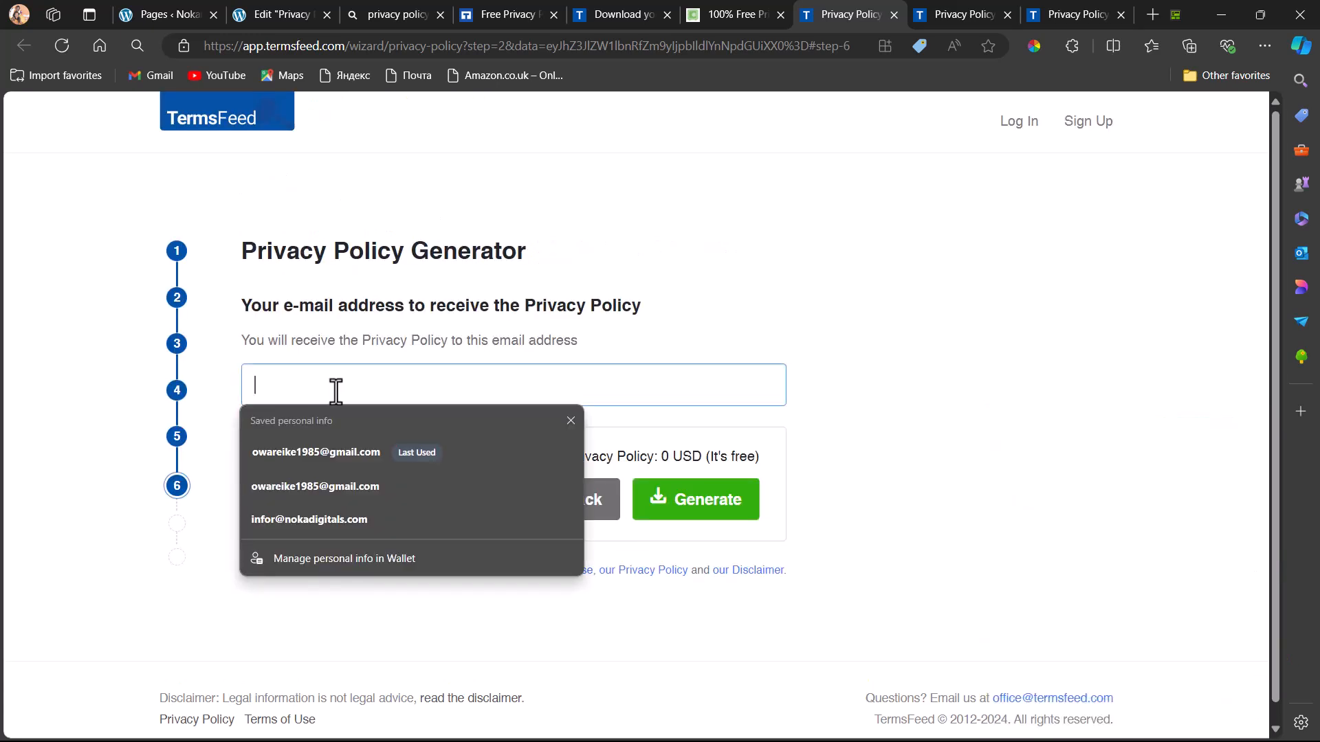
pyautogui.click(307, 454)
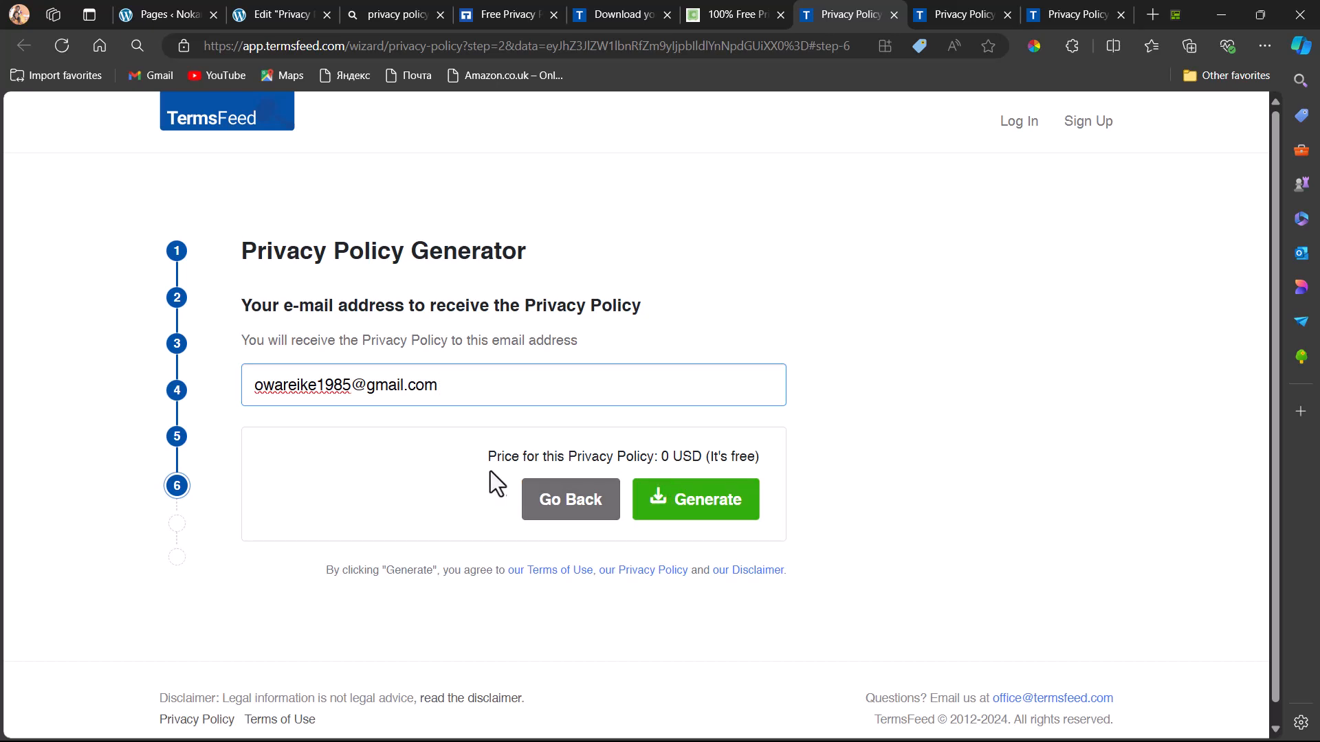
pyautogui.click(689, 514)
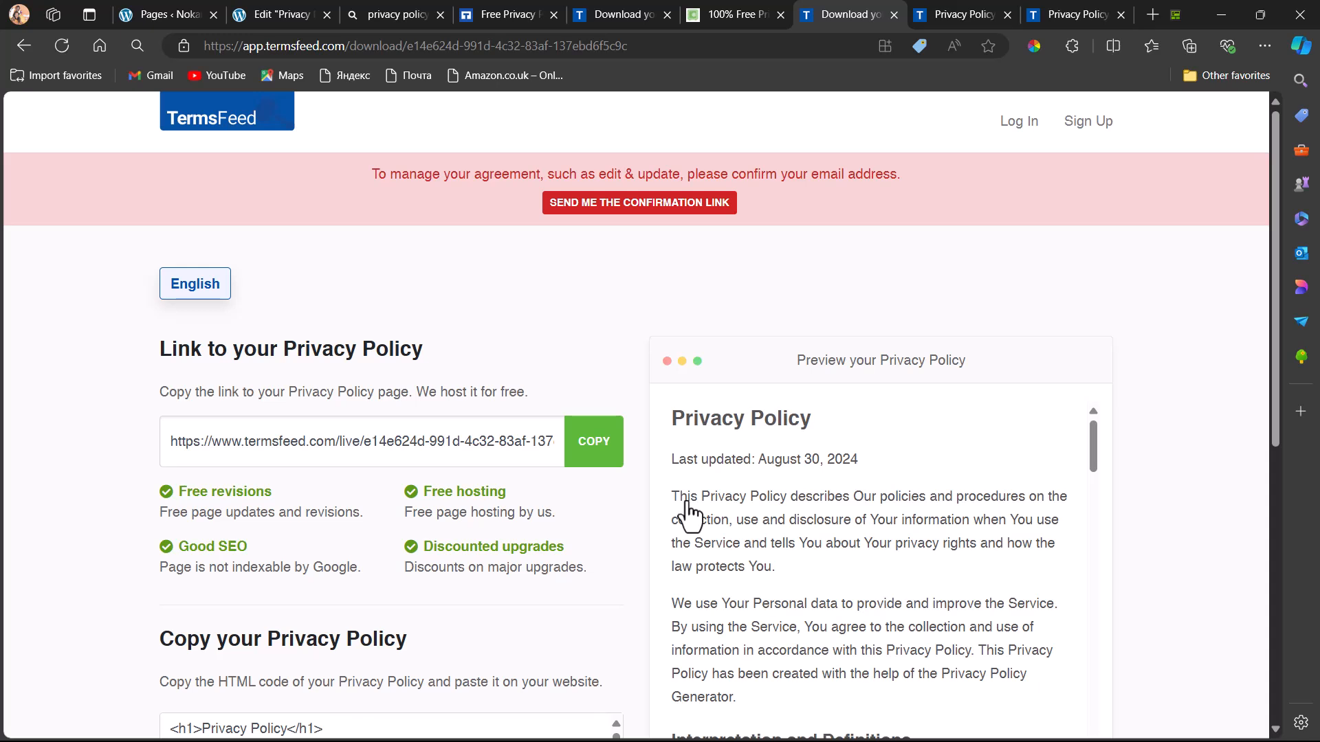
# Look through the generated privacy policy's HTML code and its copy and download options.
pyautogui.scroll(-5, 389, 597)
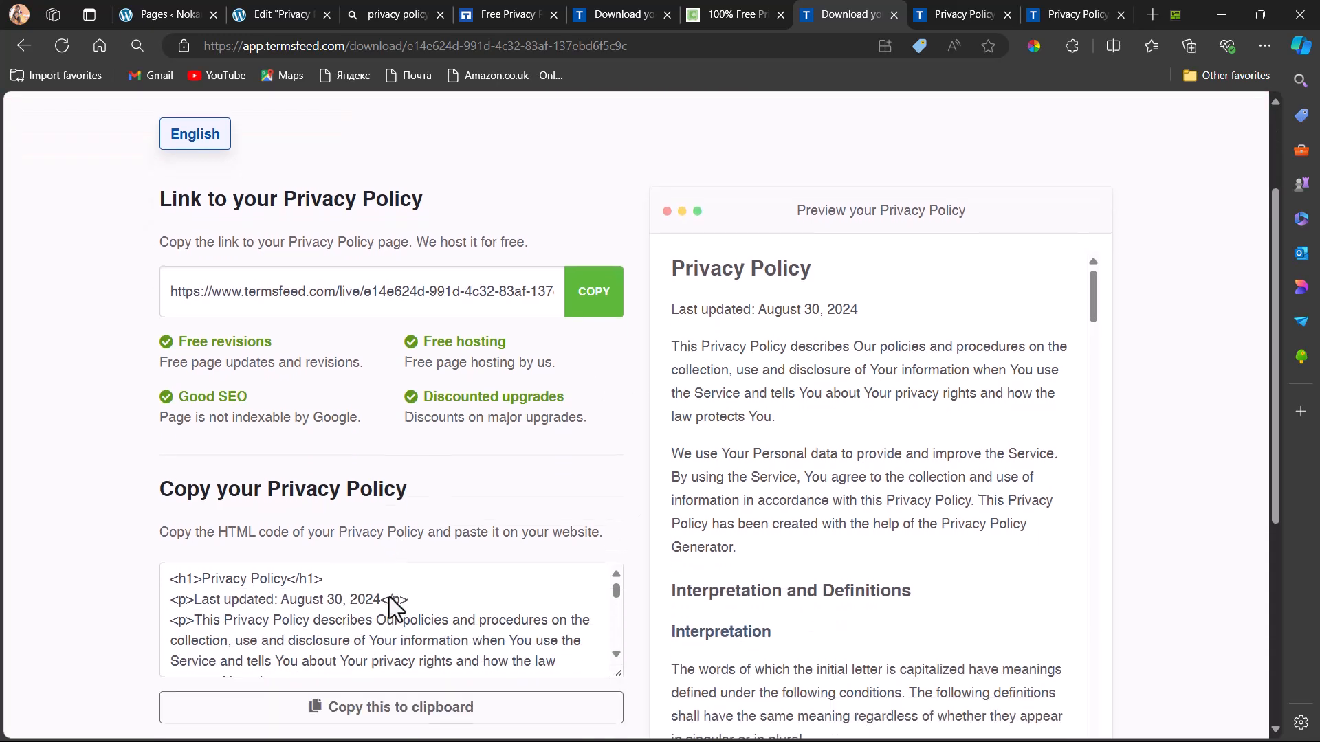
pyautogui.scroll(-2, 389, 597)
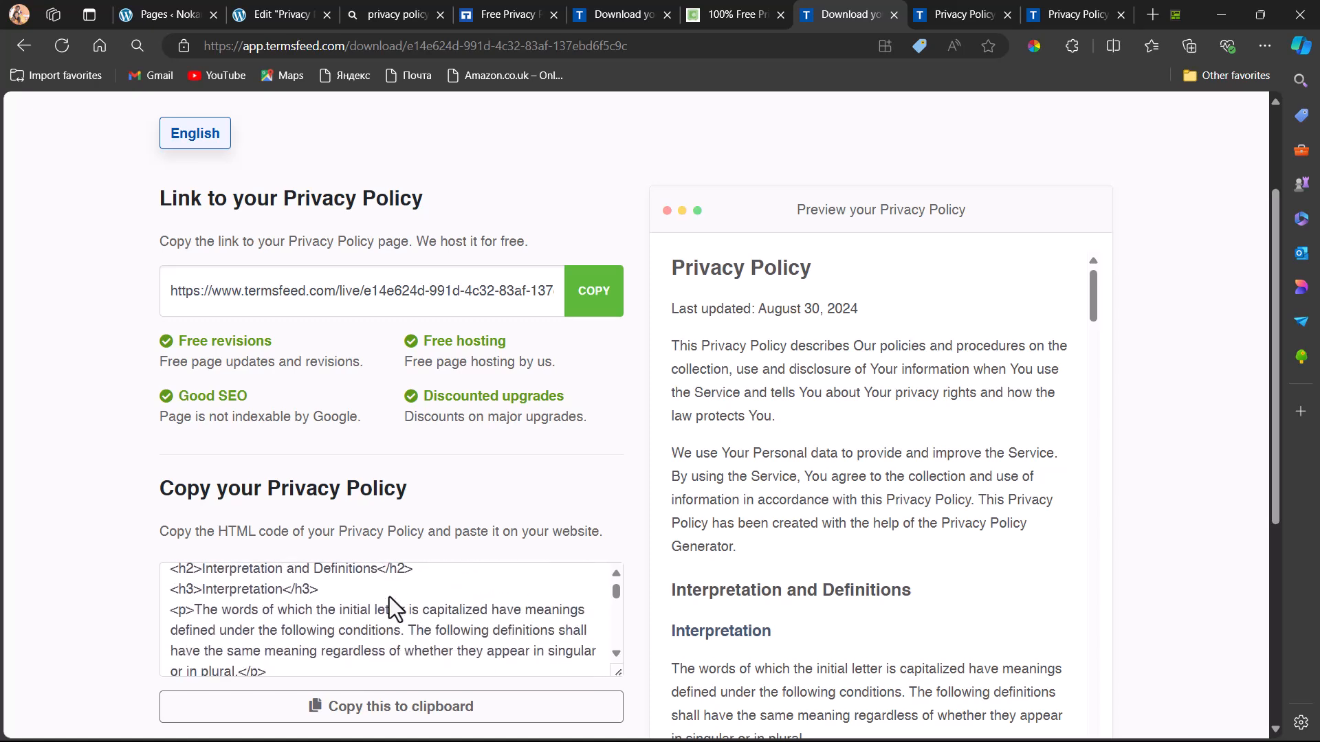
pyautogui.scroll(-2, 103, 654)
pyautogui.scroll(-4, 103, 654)
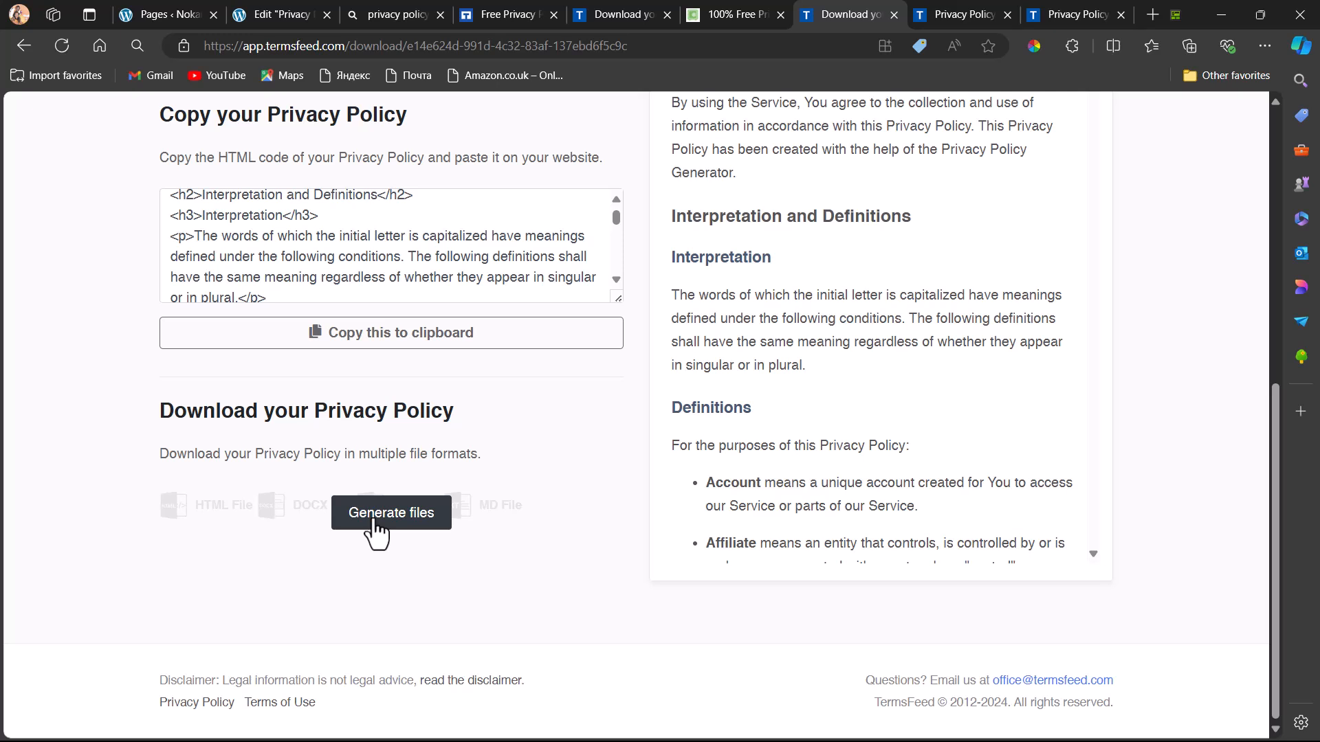
# Generate the downloadable files of the privacy policy and download the DOCX version.
pyautogui.click(375, 522)
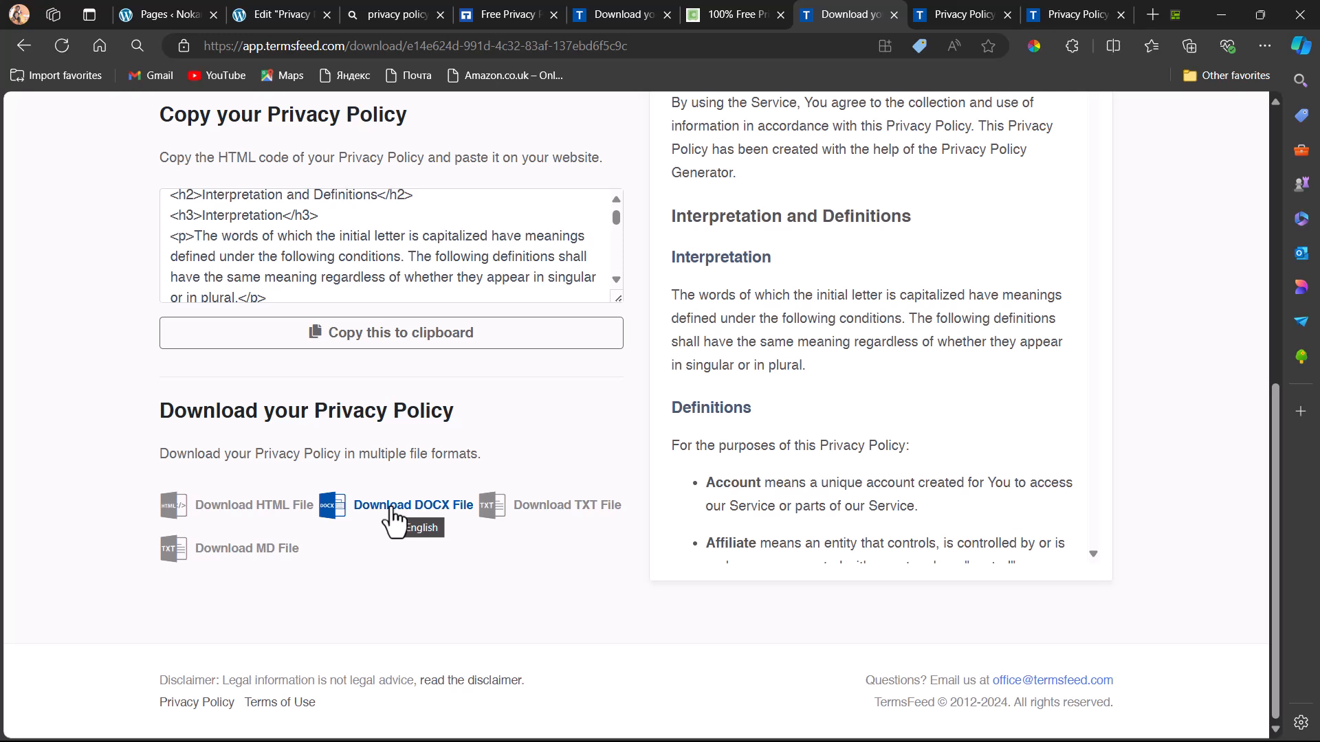
pyautogui.click(391, 512)
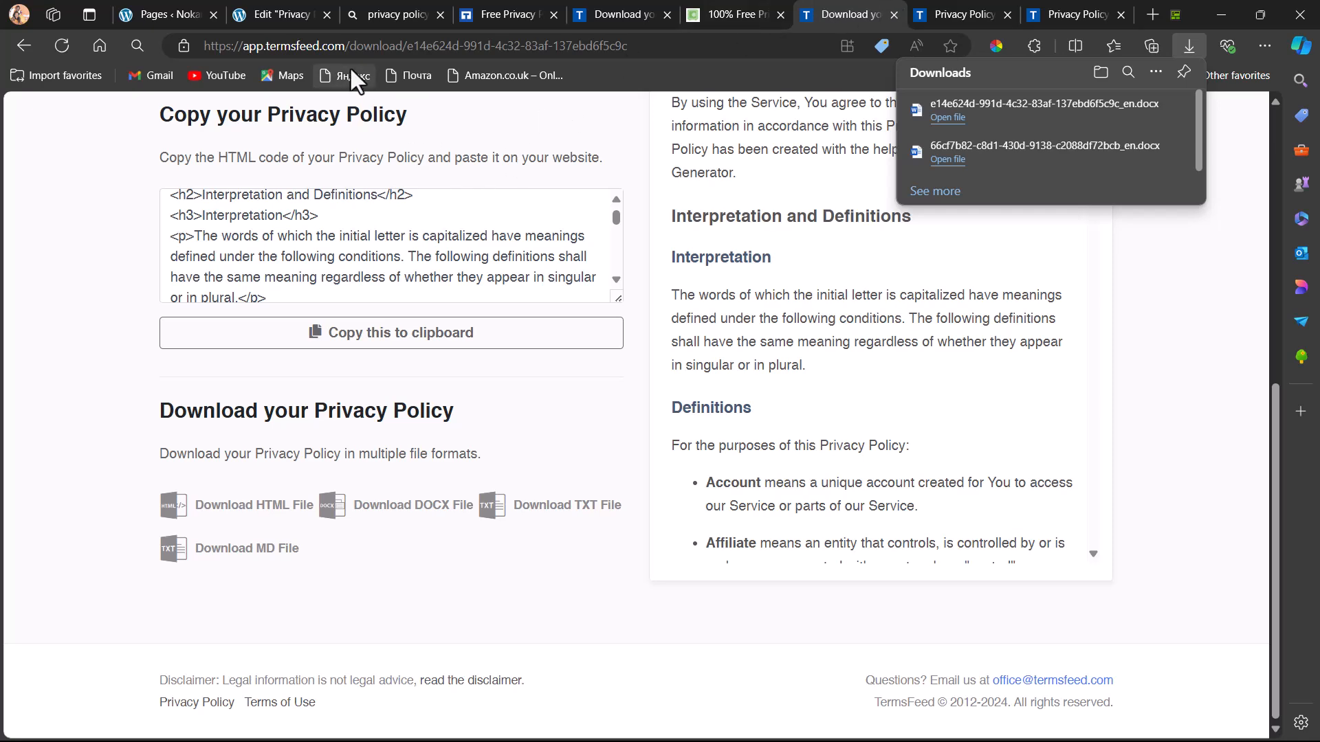
# Return to the Privacy Policy page in Elementor and hide its title through the page settings.
pyautogui.click(283, 12)
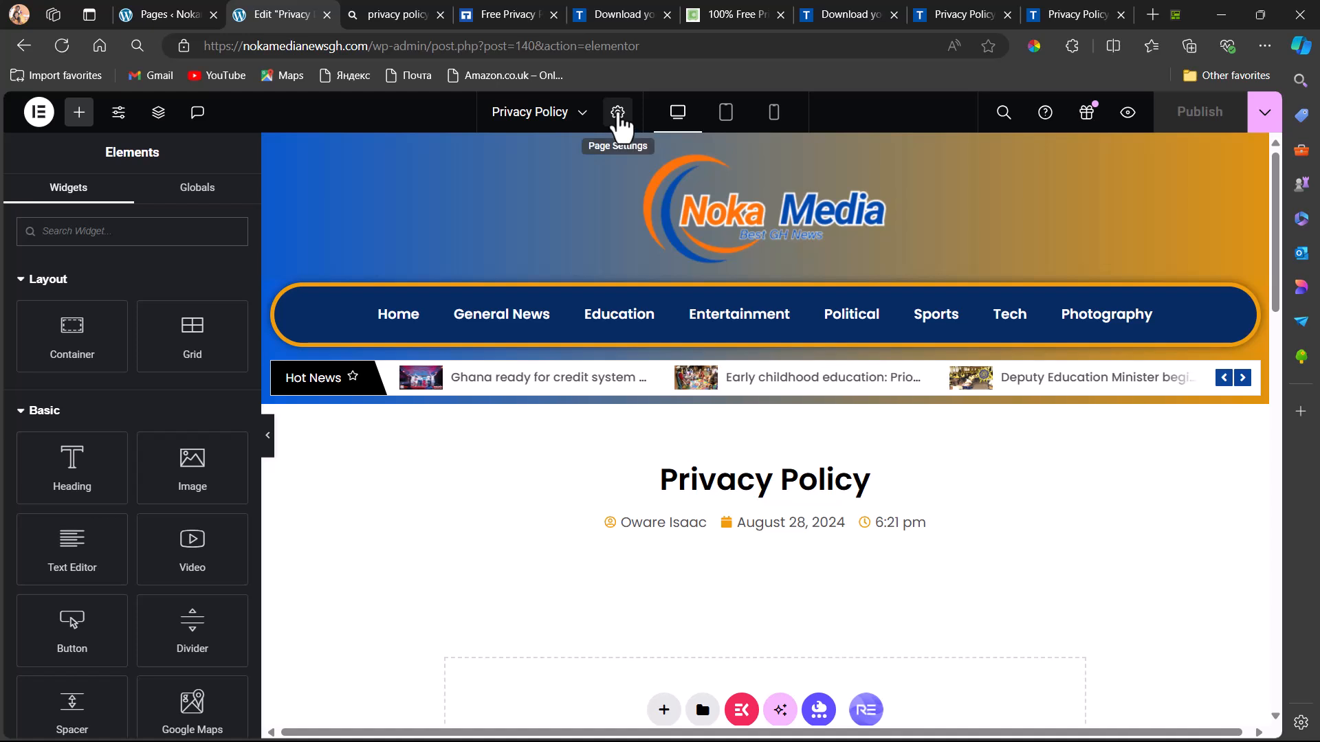
pyautogui.click(618, 115)
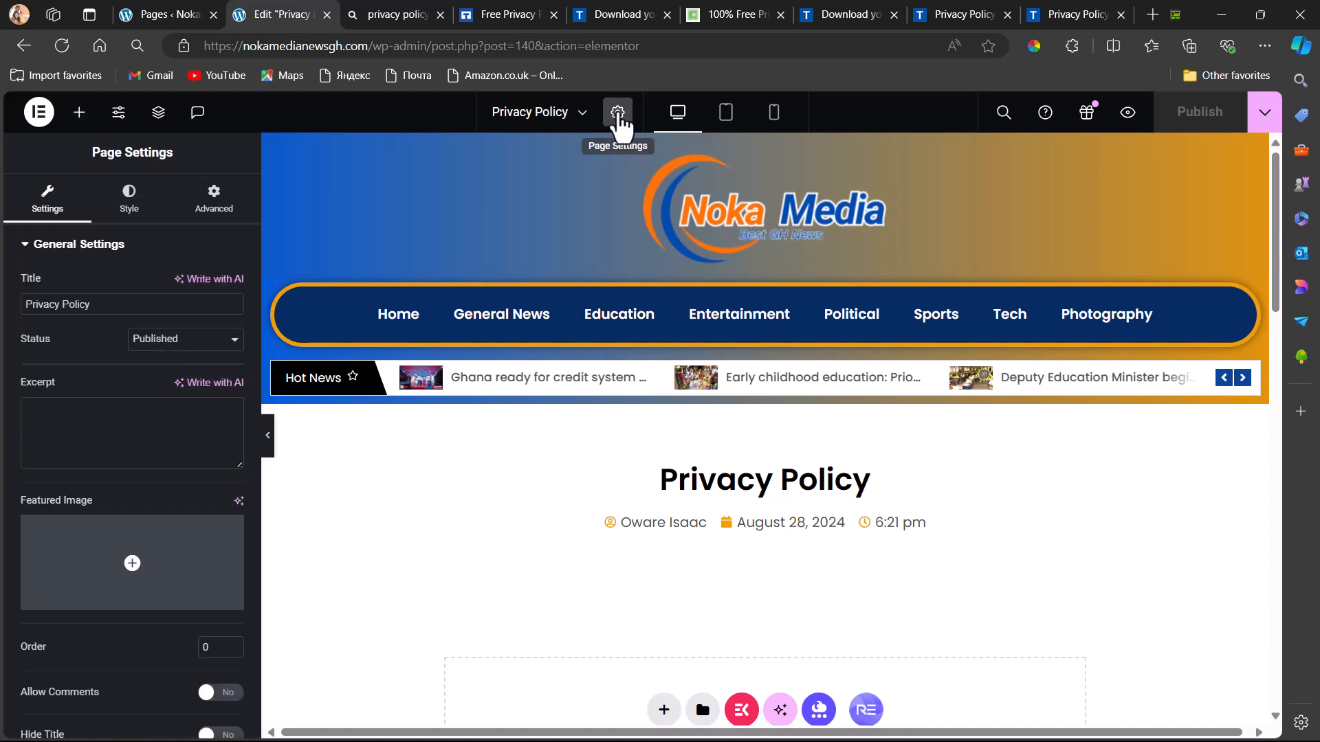
pyautogui.scroll(-2, 132, 647)
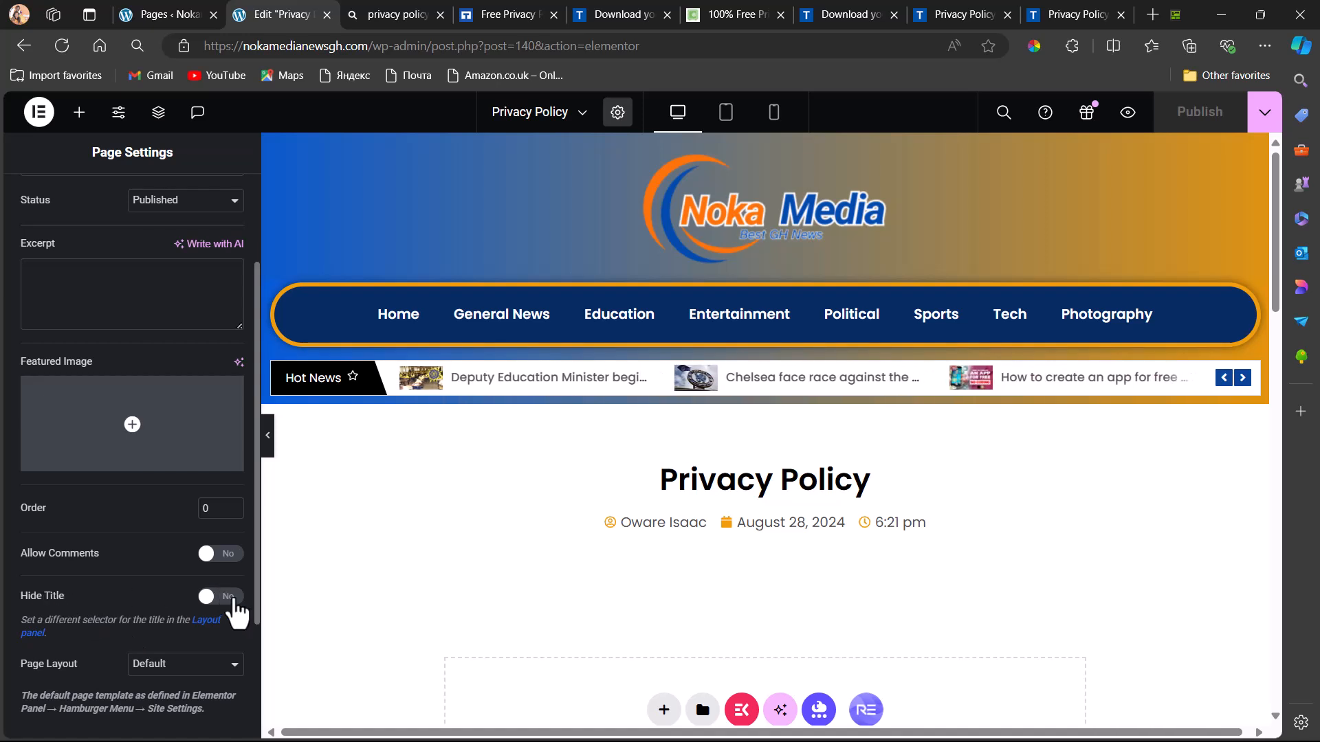
pyautogui.click(232, 598)
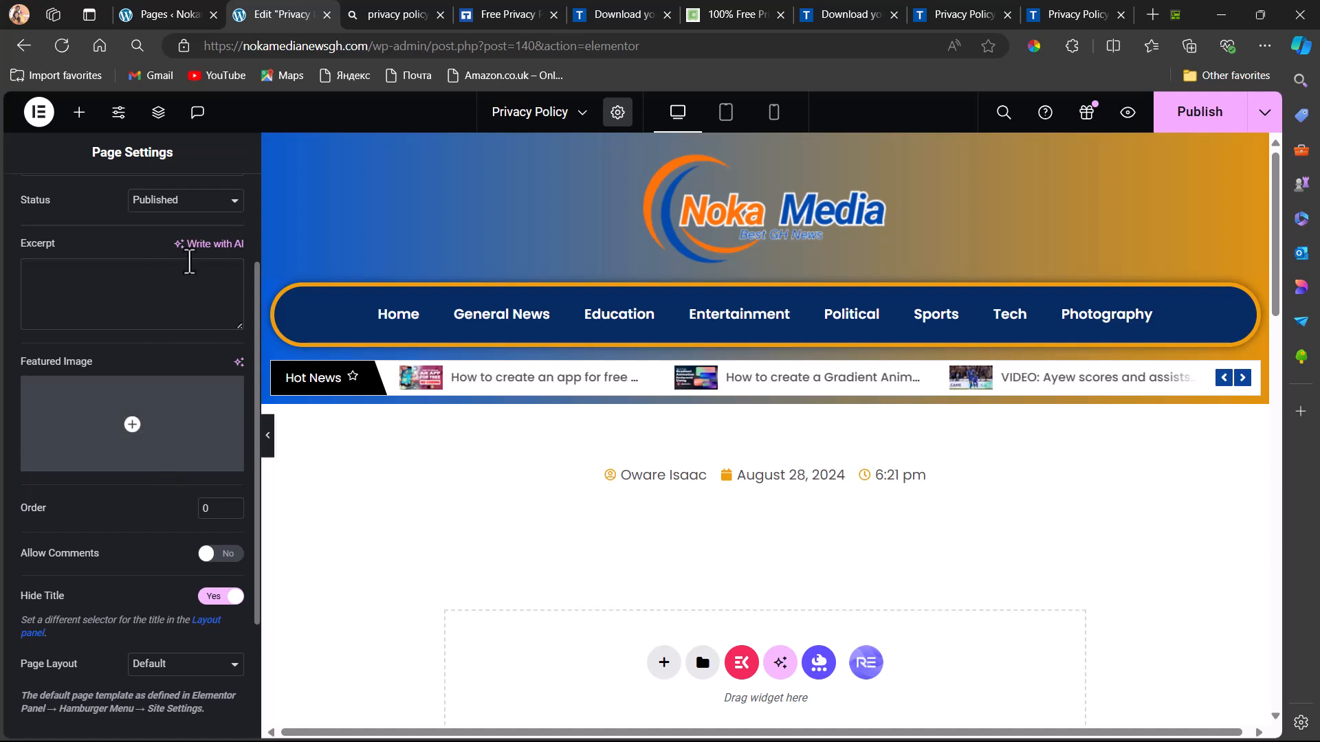
# Look through the page's general and style settings, including the available status options.
pyautogui.scroll(3, 190, 261)
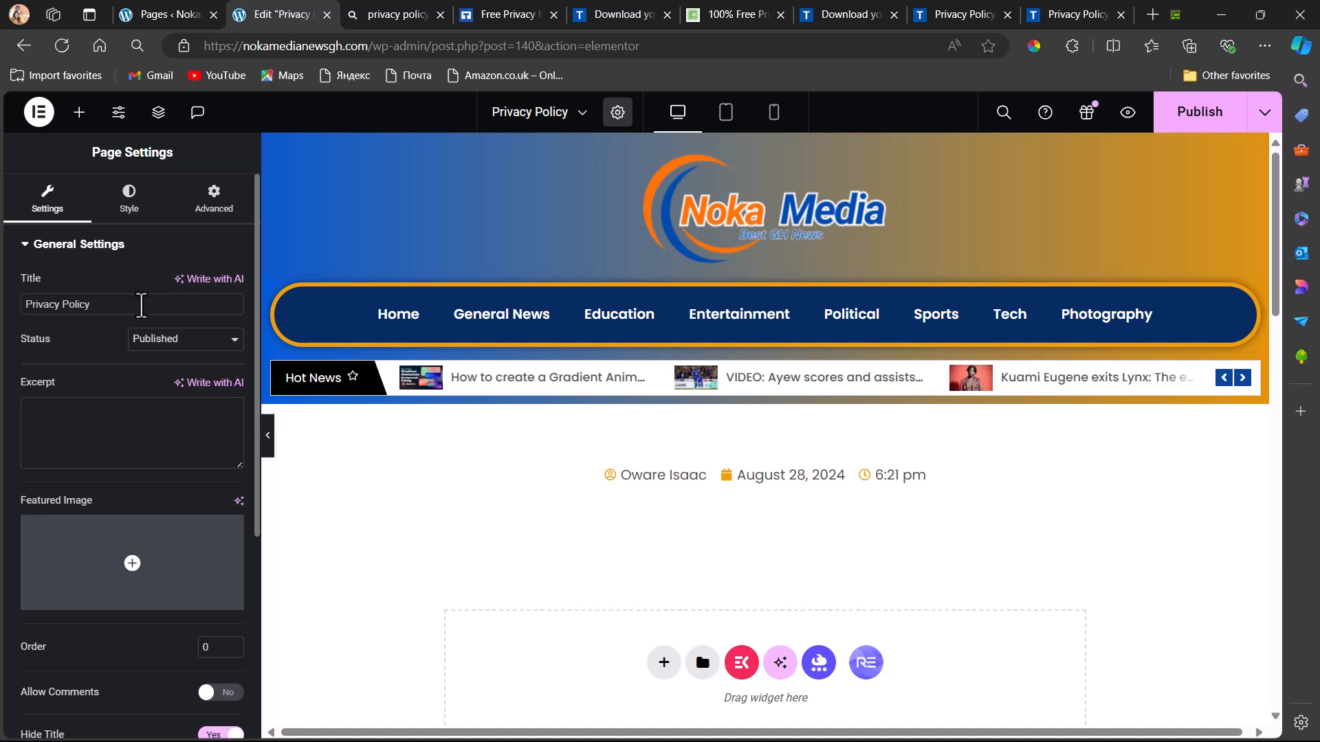
pyautogui.scroll(-3, 141, 305)
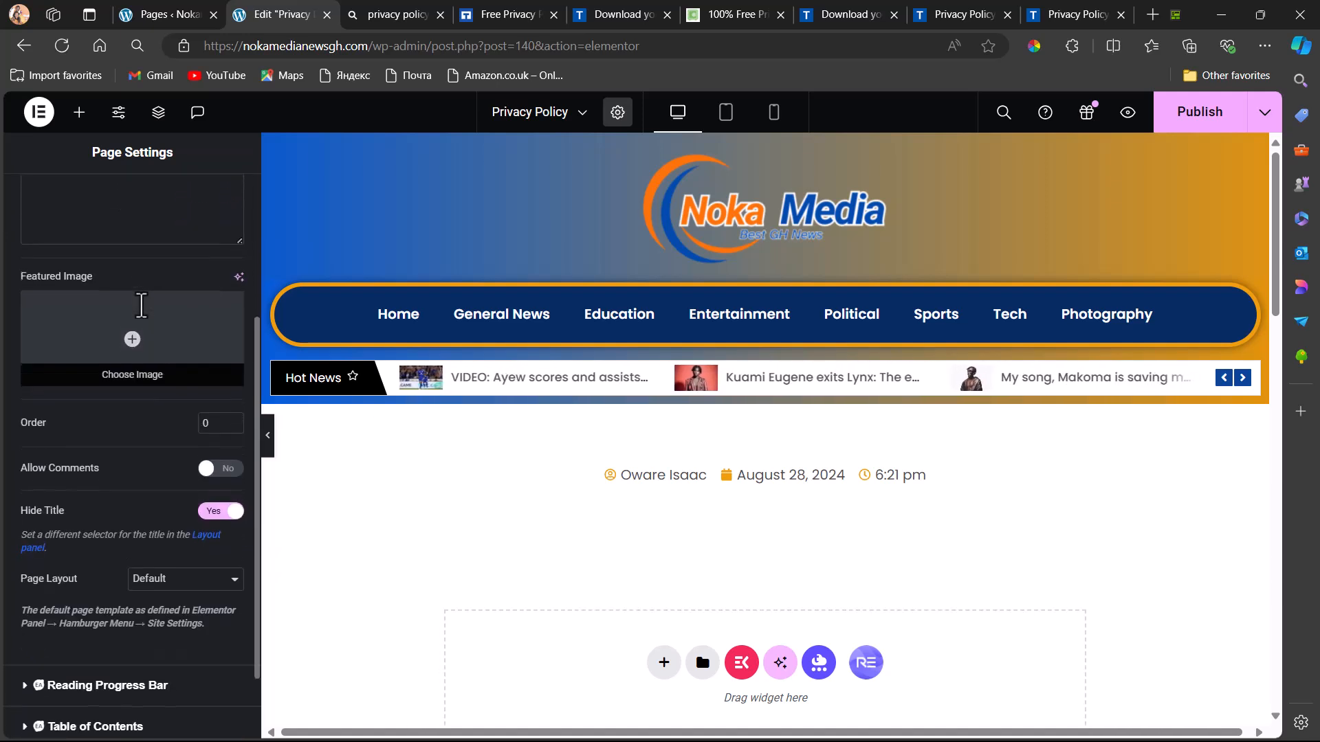
pyautogui.scroll(3, 141, 305)
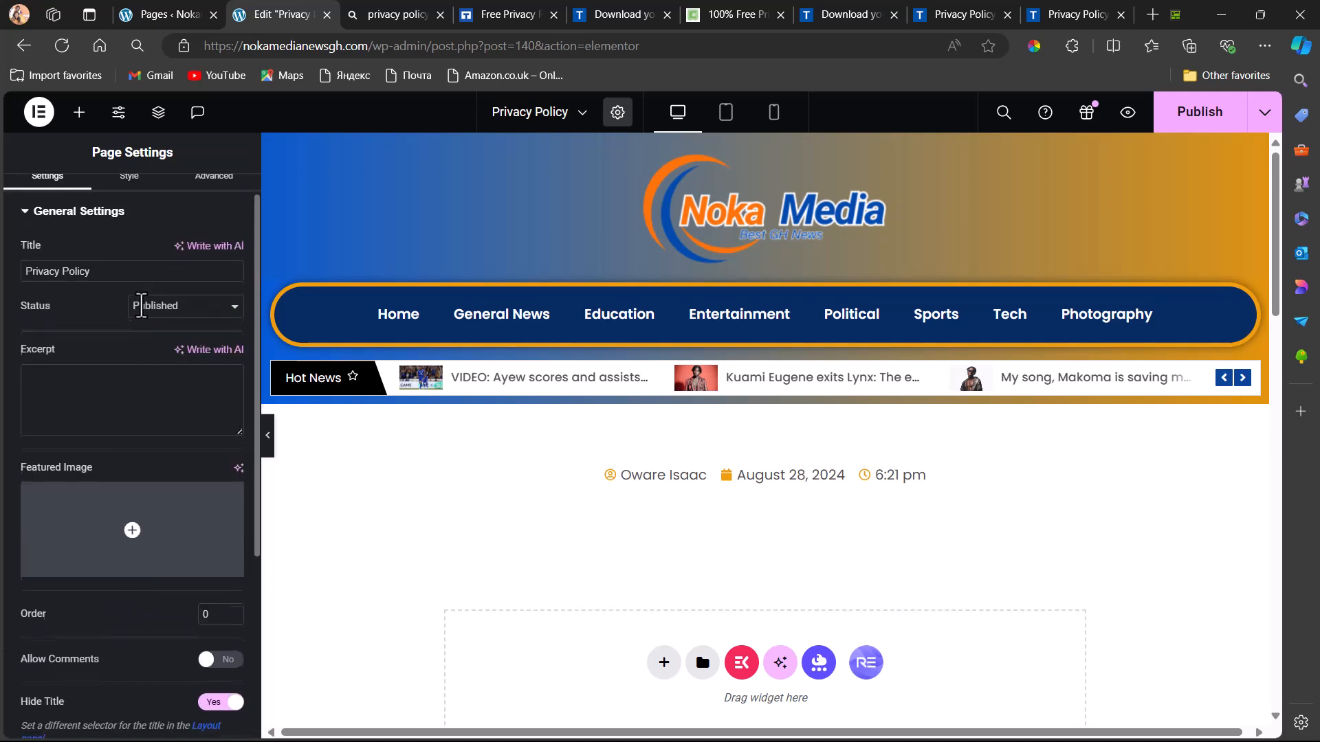
pyautogui.click(126, 182)
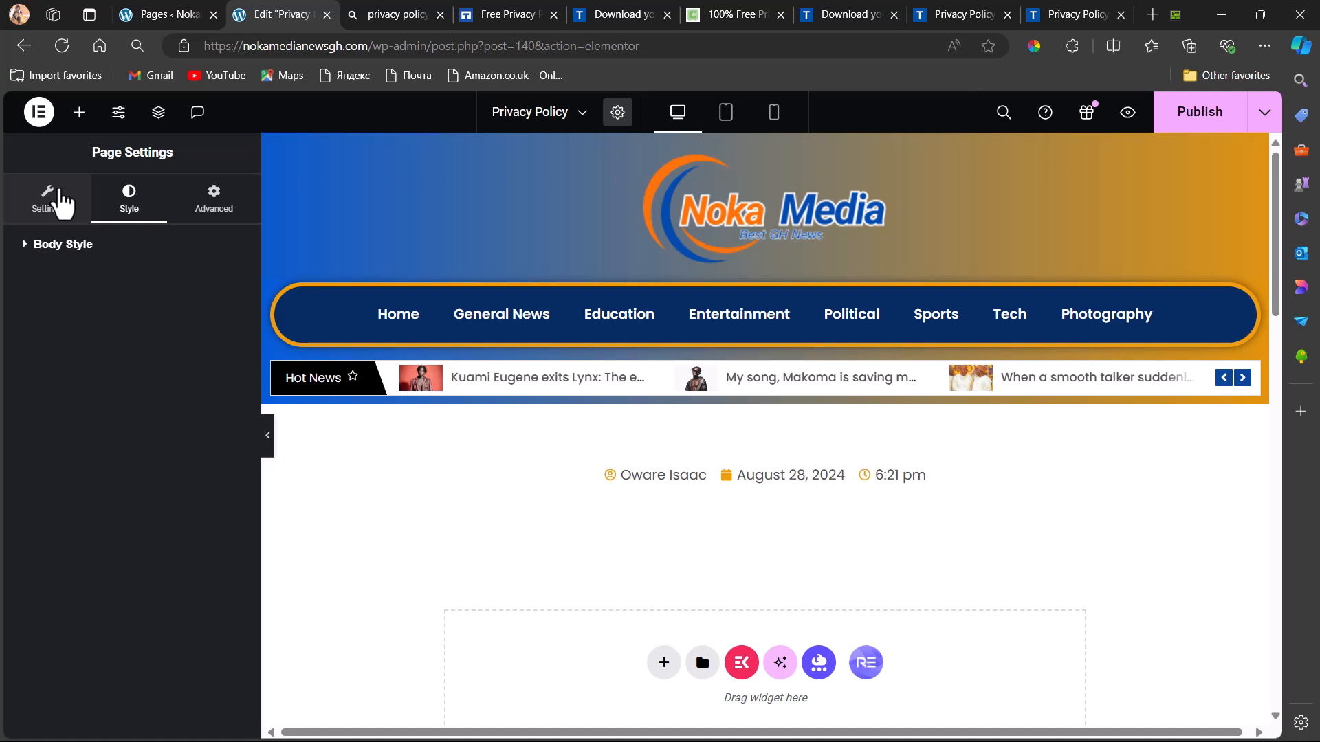
pyautogui.click(55, 196)
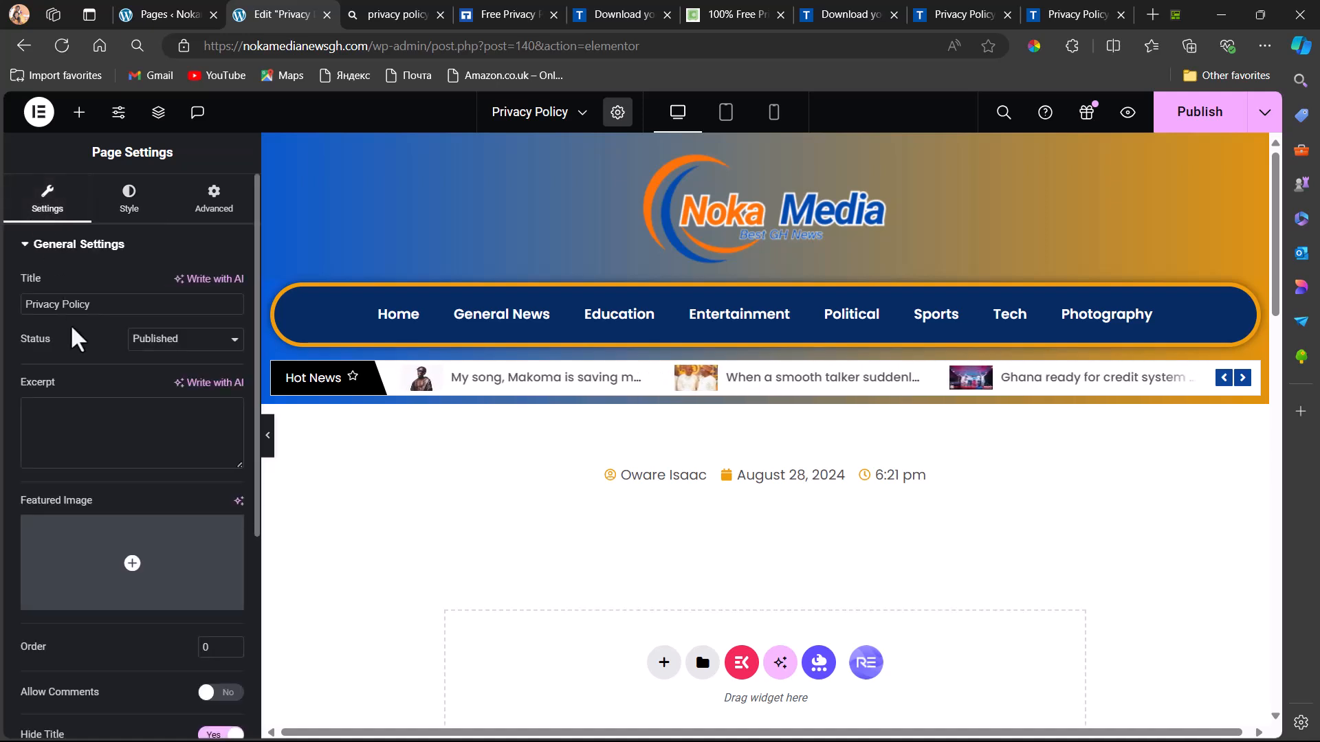
pyautogui.click(164, 344)
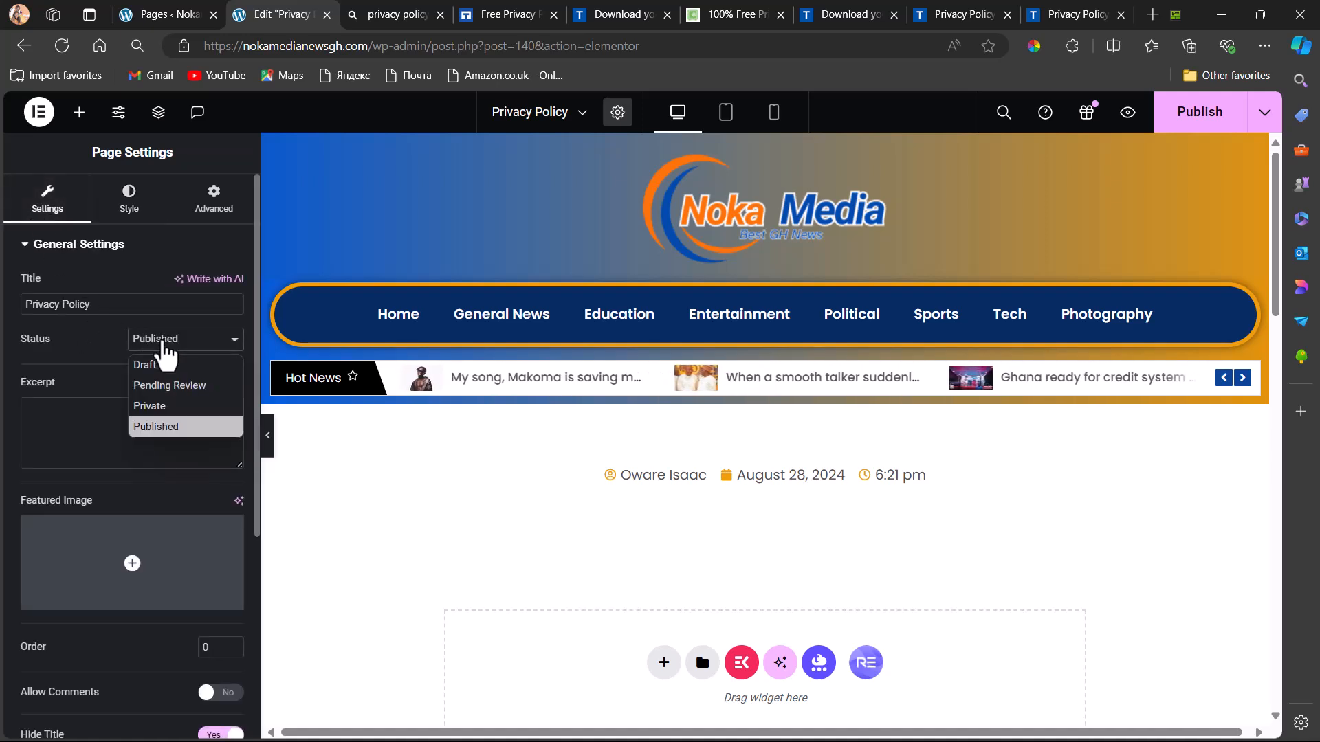
pyautogui.click(164, 344)
# Change the Privacy Policy page's layout to full width and publish the page.
pyautogui.scroll(-5, 168, 451)
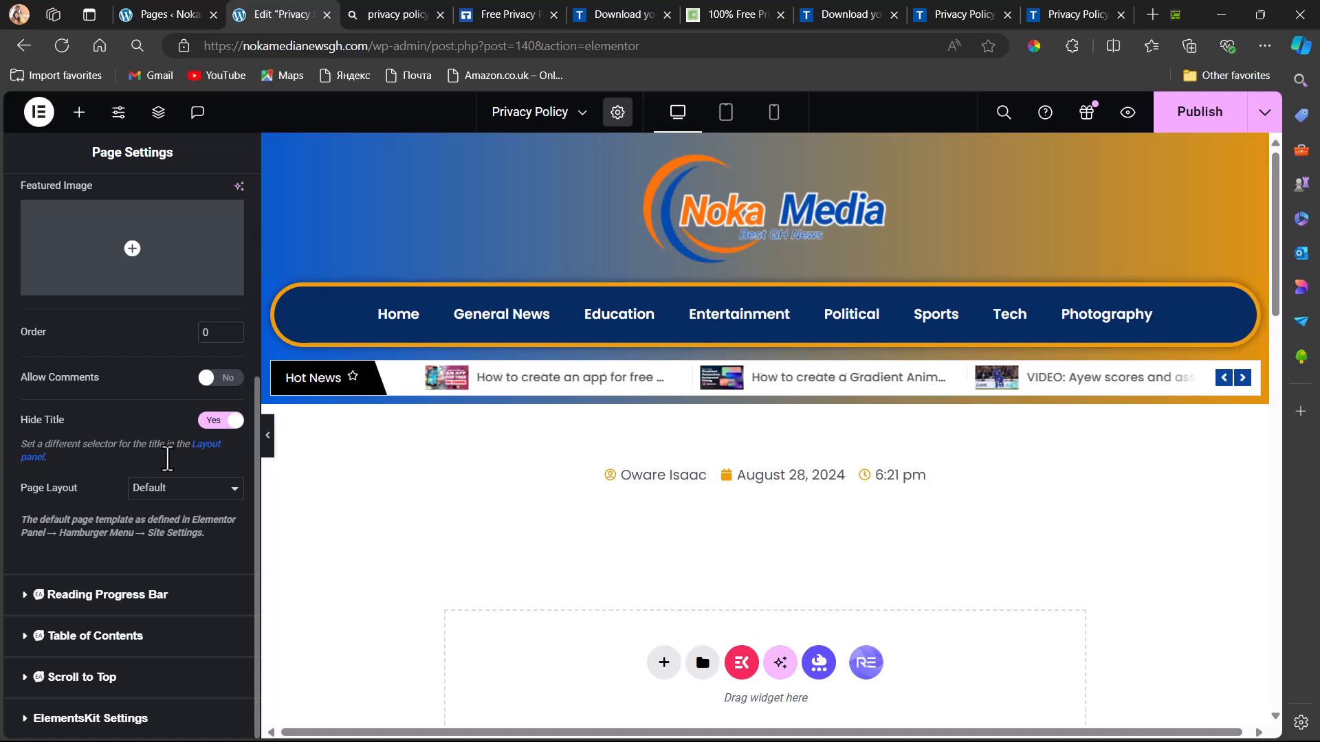
pyautogui.click(161, 488)
pyautogui.press('Escape')
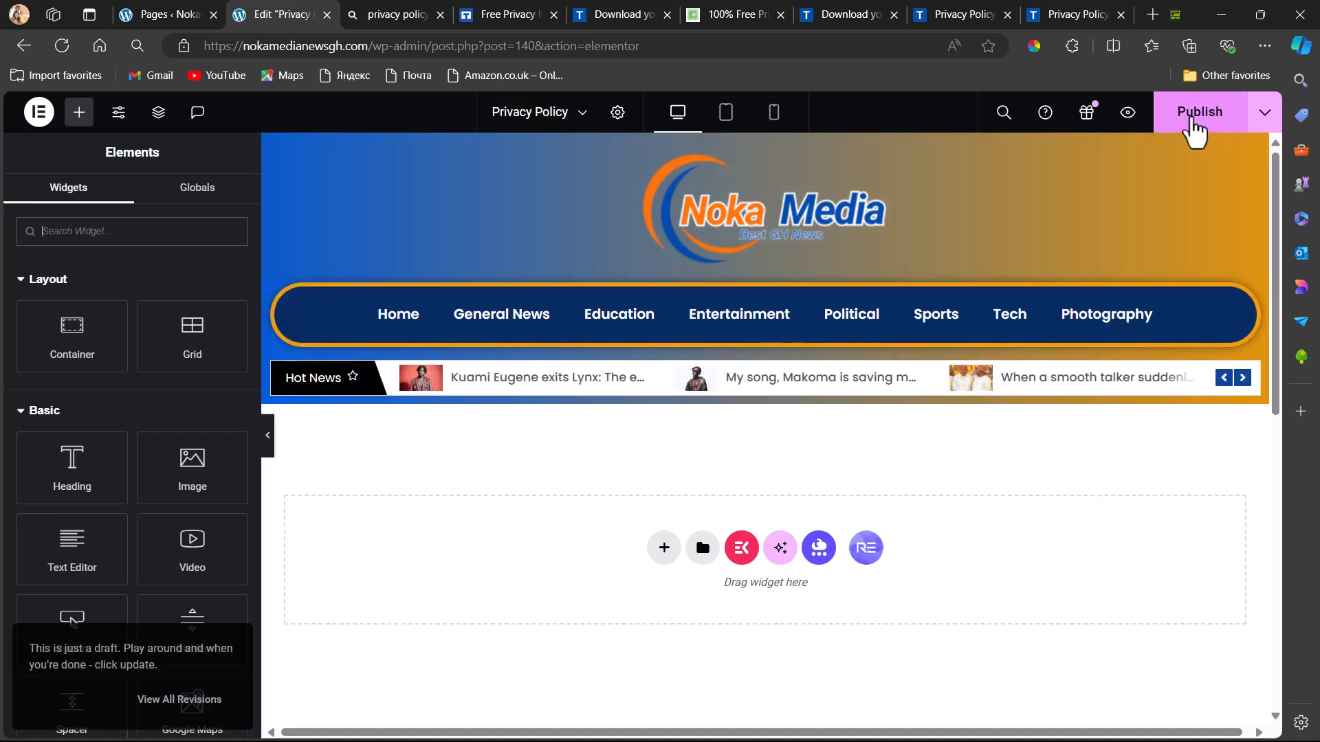
pyautogui.click(1194, 124)
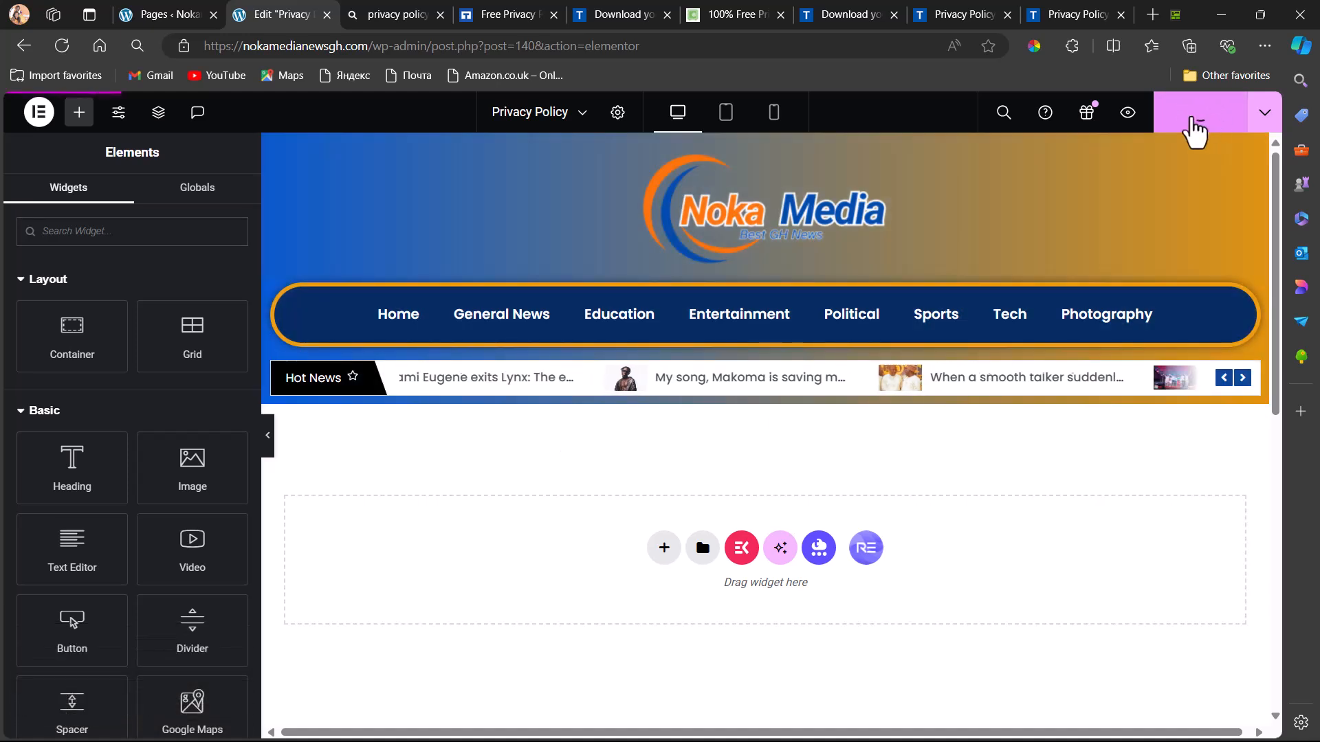
# Go back to the generated TermsFeed policy and review its hosted link, HTML code and preview.
pyautogui.click(734, 15)
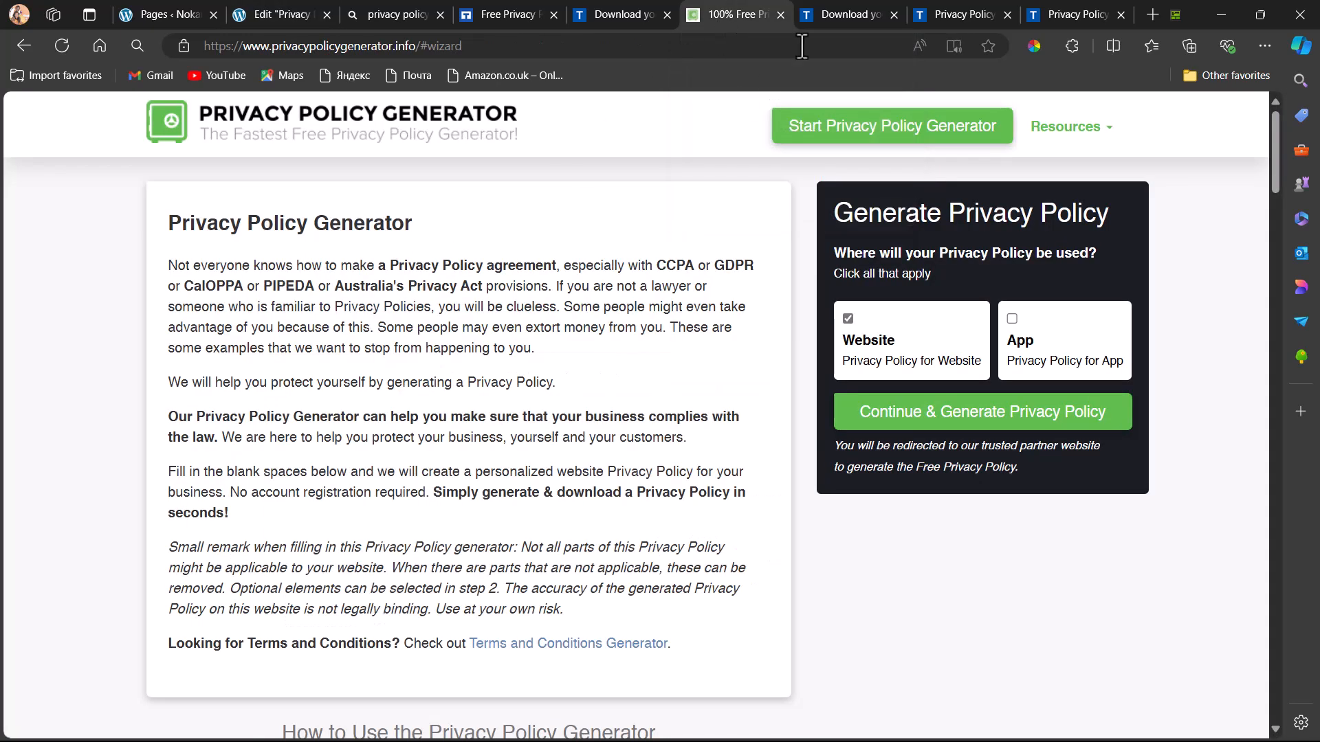
pyautogui.click(830, 18)
pyautogui.scroll(10, 540, 213)
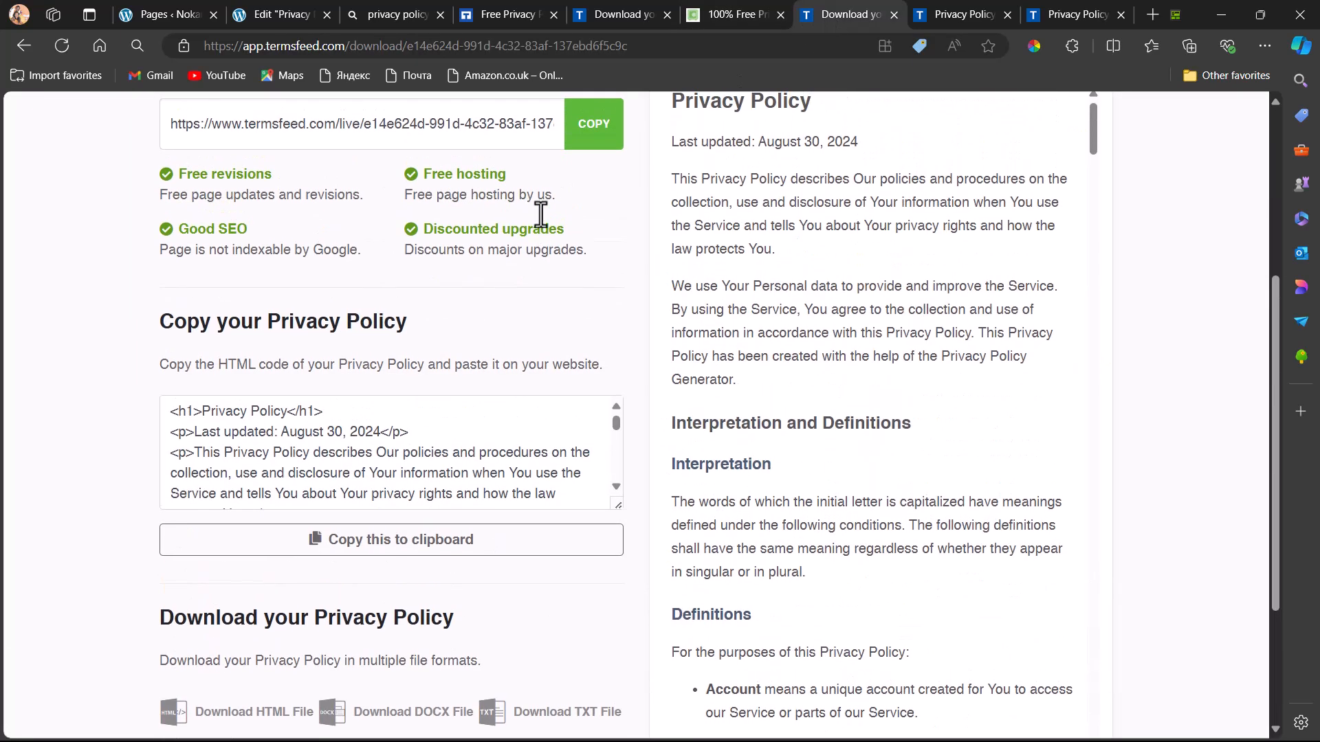
pyautogui.scroll(2, 539, 213)
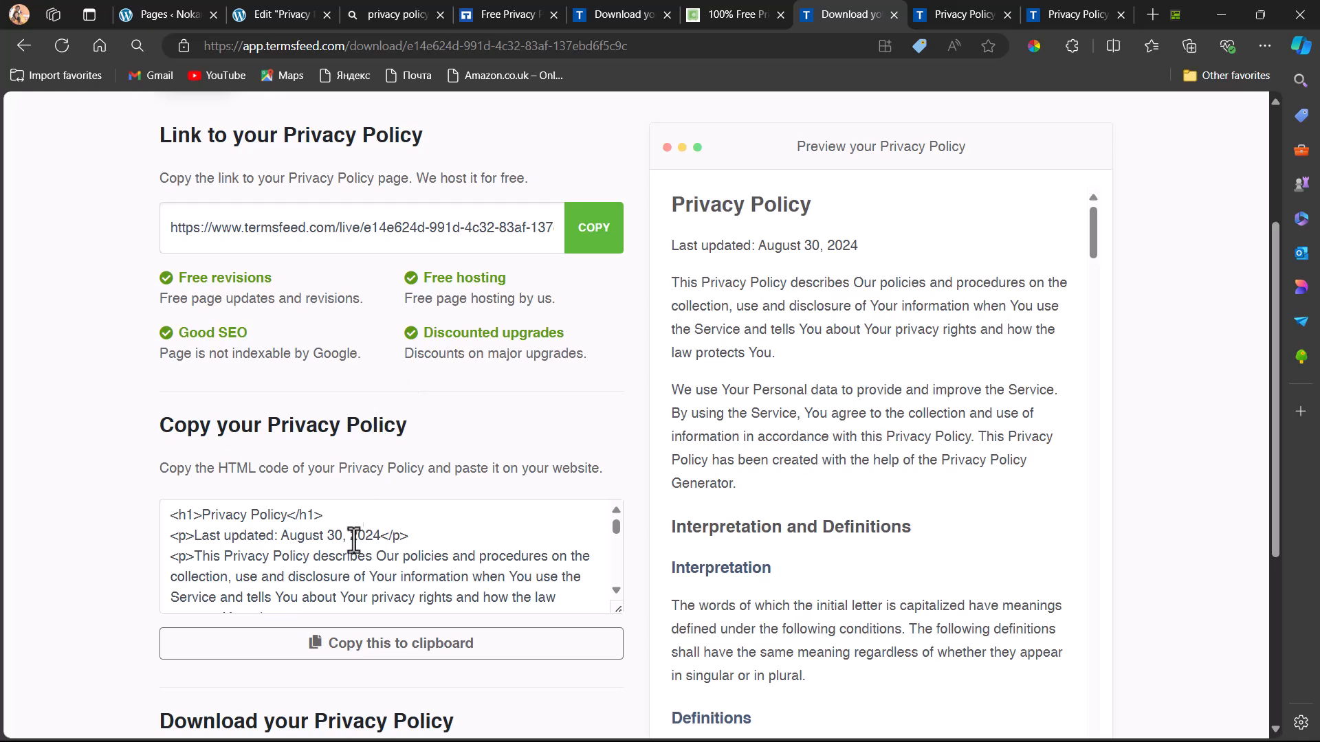
pyautogui.scroll(2, 353, 539)
pyautogui.scroll(-2, 354, 540)
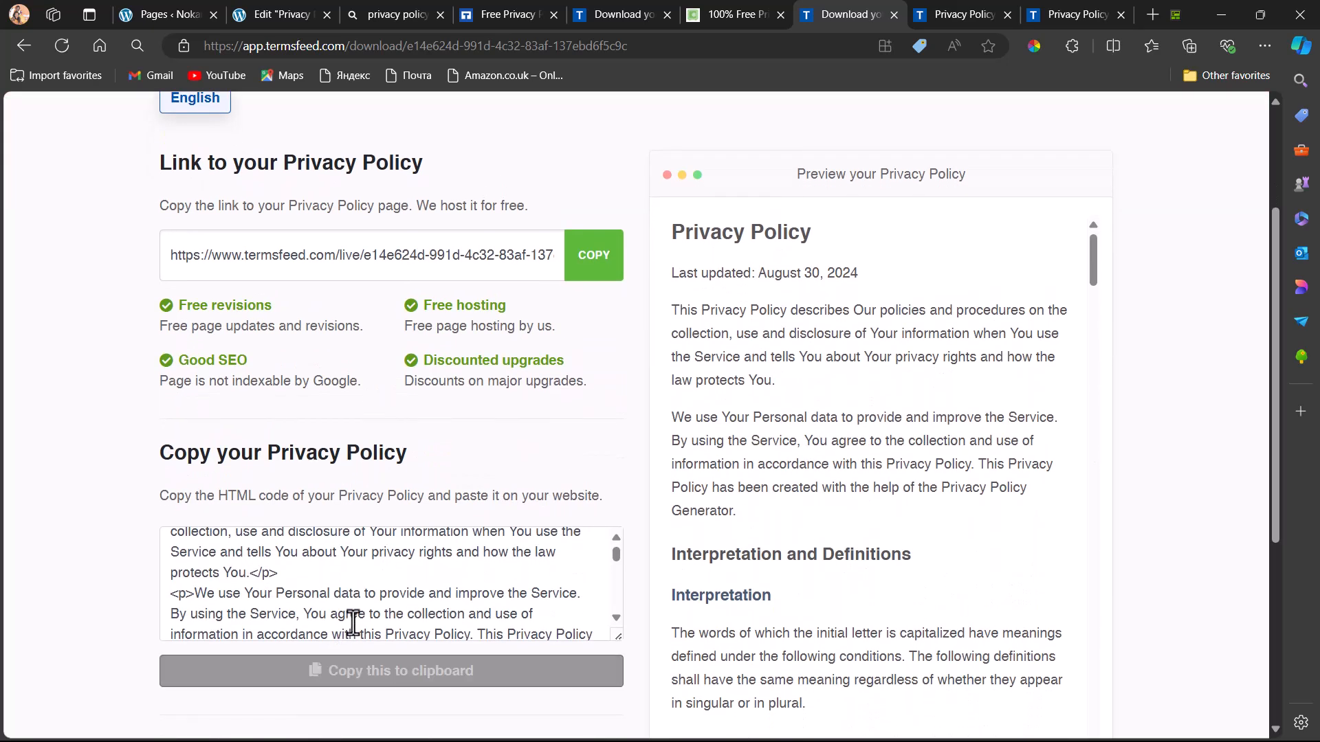
pyautogui.scroll(3, 359, 591)
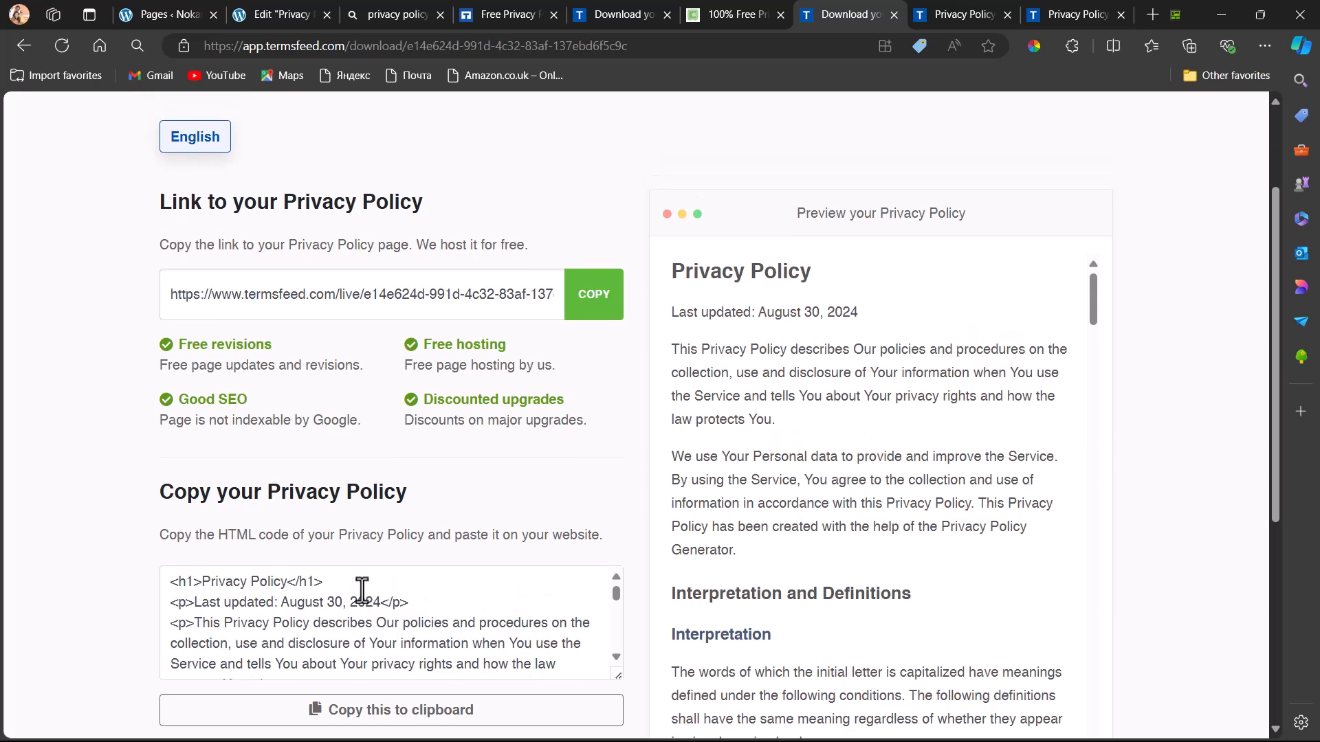
pyautogui.scroll(-2, 710, 405)
pyautogui.scroll(2, 714, 408)
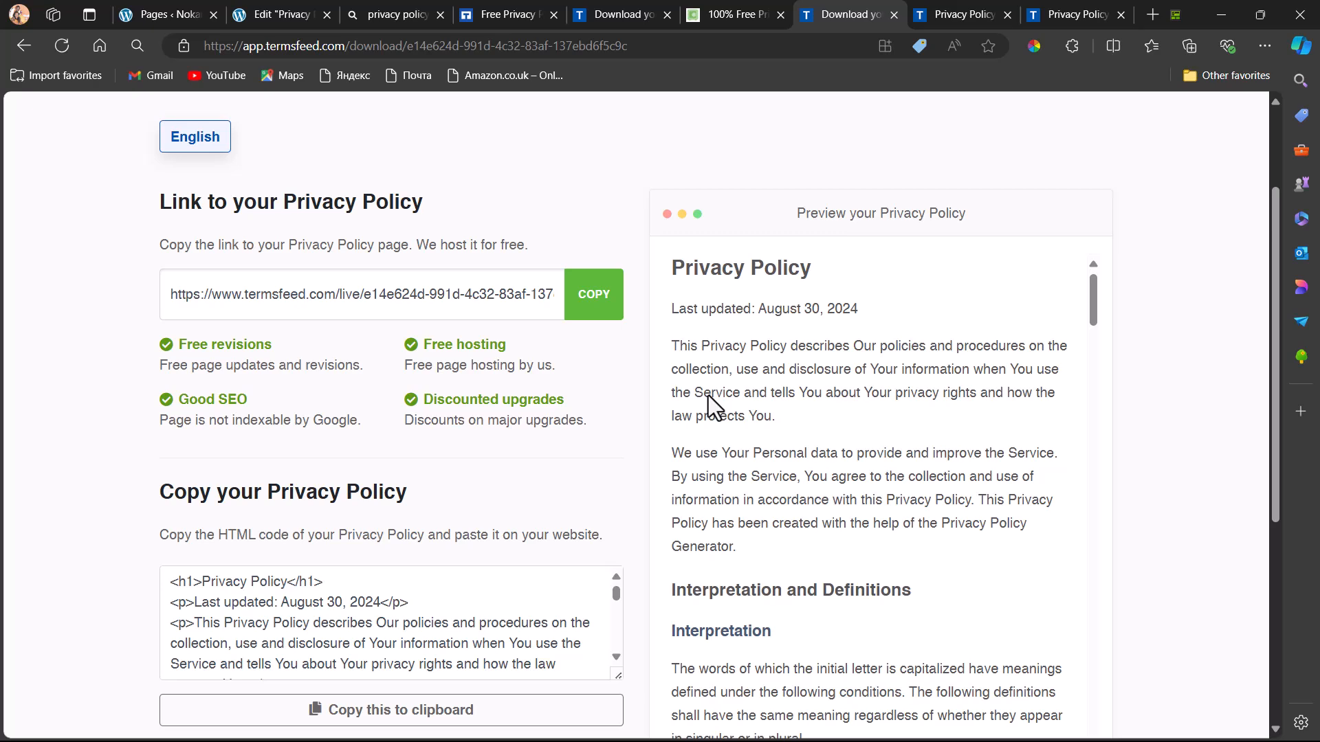
# Look over the TermsFeed Professional Privacy Policy offer and the Privacy Policy Generator start page.
pyautogui.click(1088, 13)
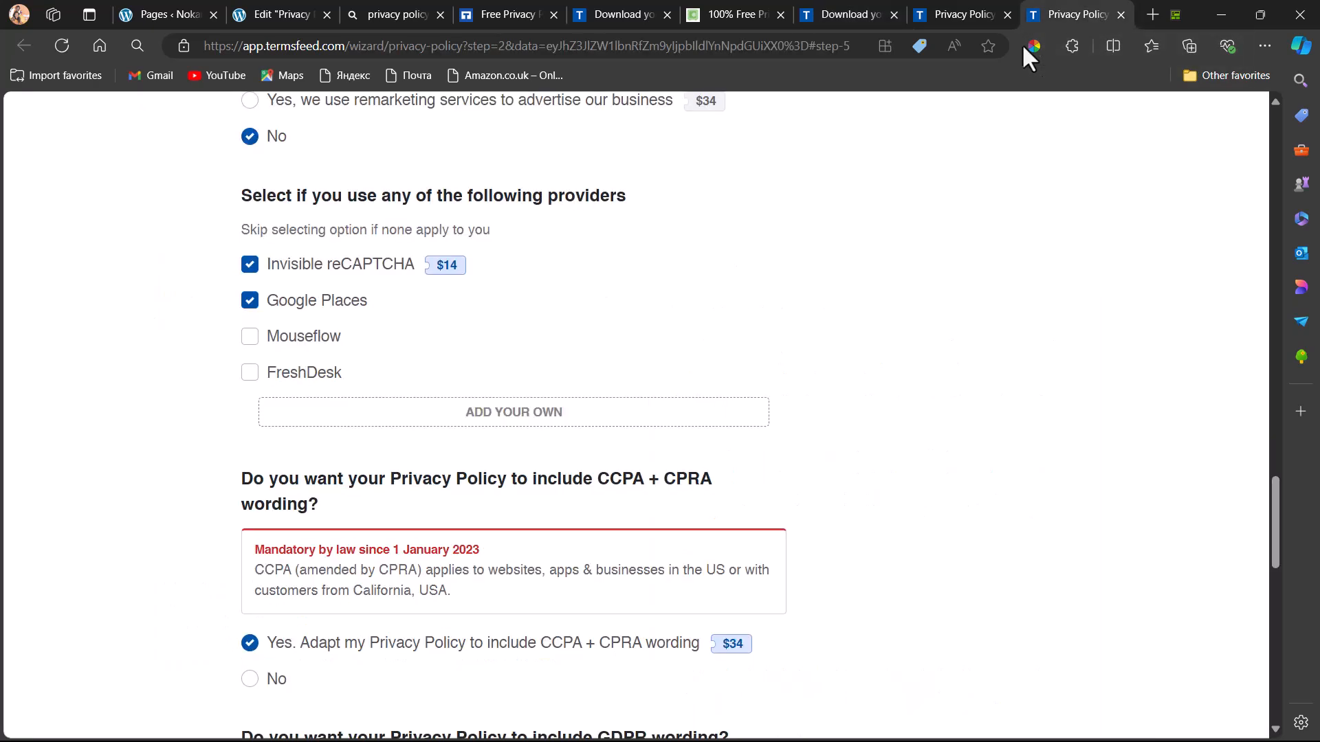
pyautogui.scroll(20, 341, 446)
pyautogui.scroll(15, 341, 446)
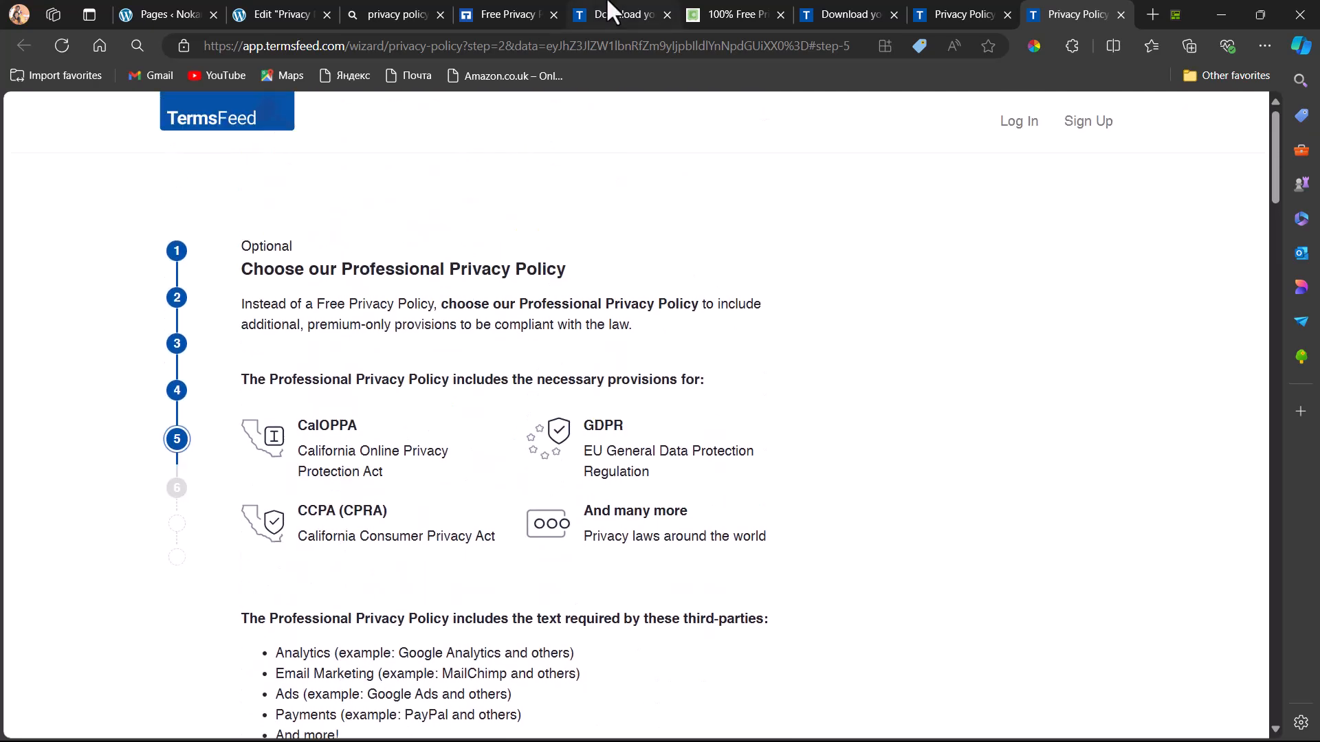
pyautogui.click(707, 15)
pyautogui.scroll(1, 347, 316)
pyautogui.scroll(-1, 347, 316)
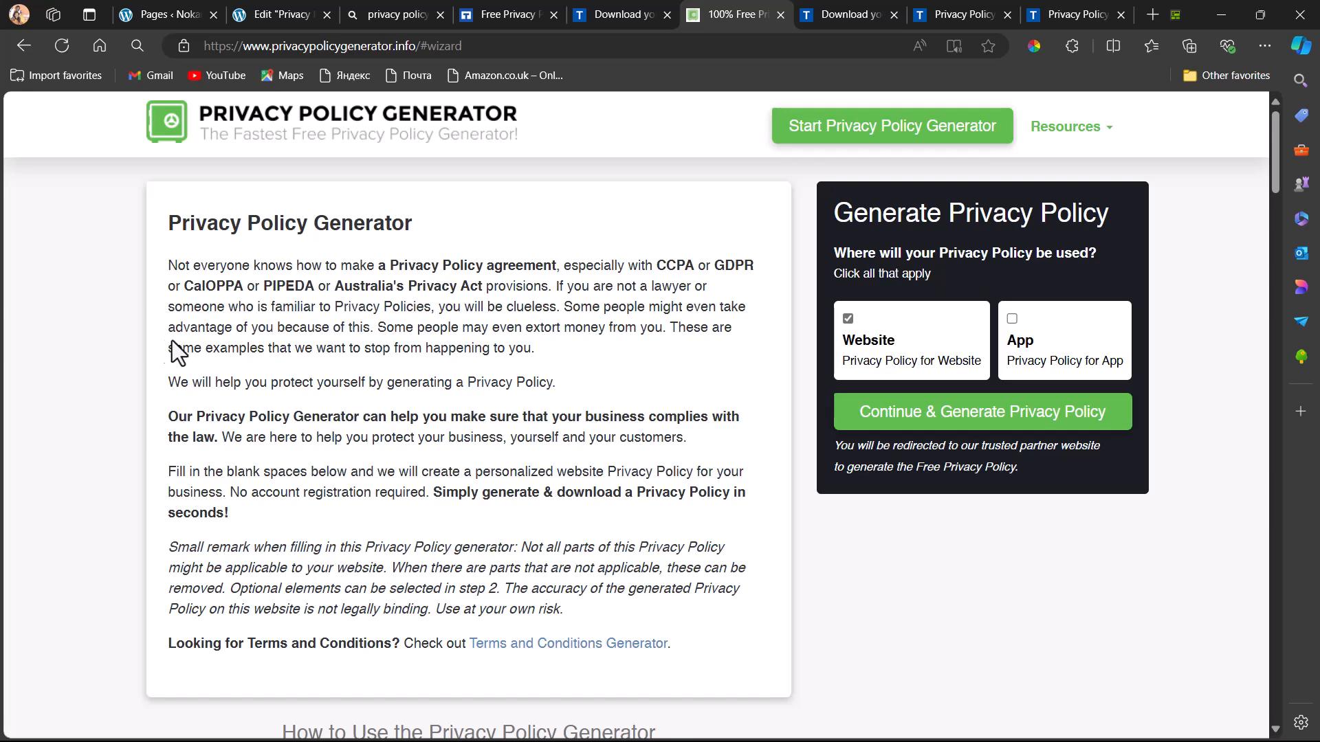
# Return to the Elementor page and add a Flexbox container with the single-column structure.
pyautogui.click(275, 15)
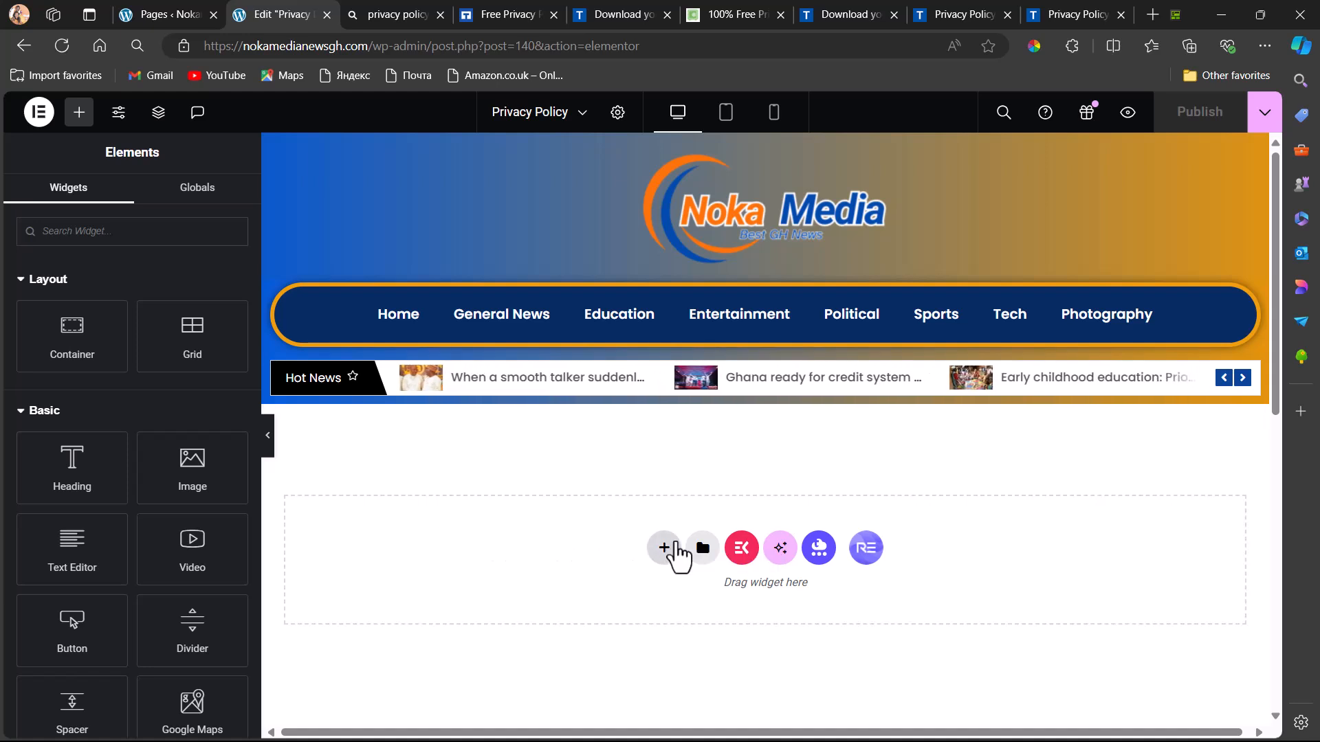
pyautogui.click(677, 544)
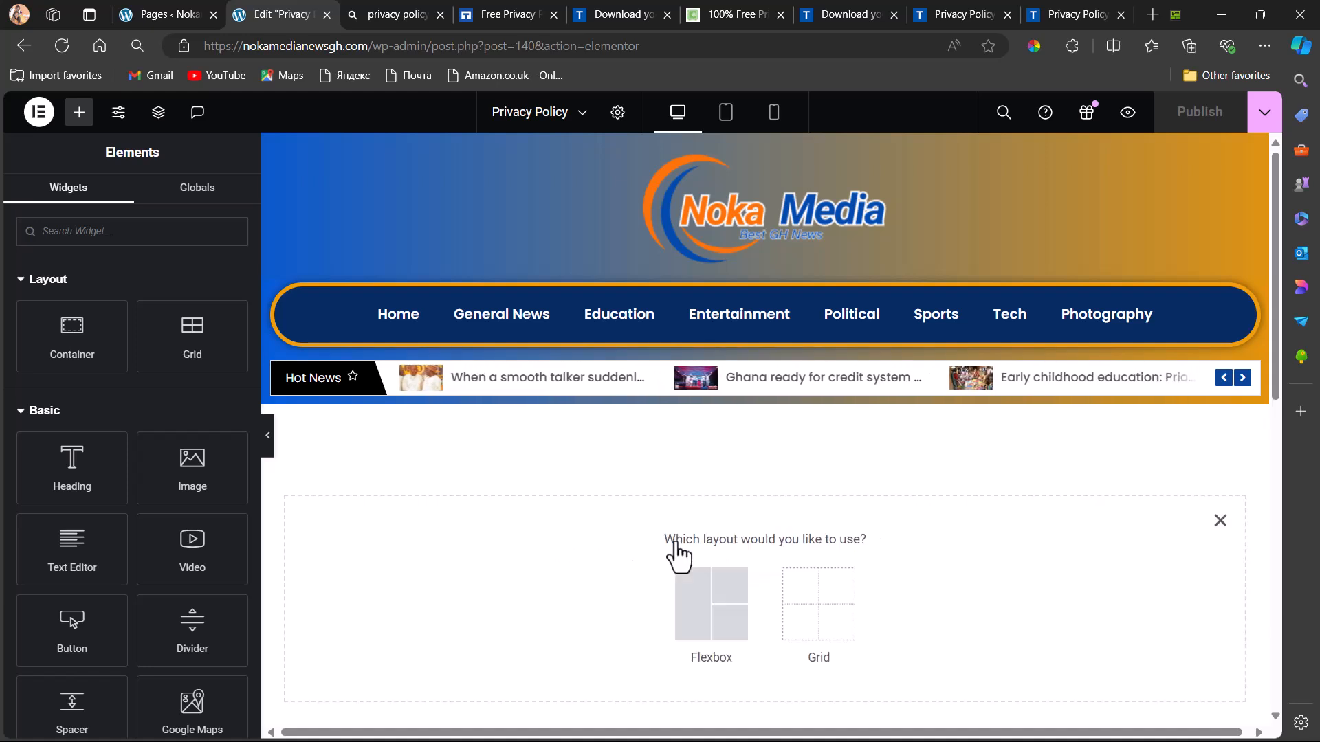
pyautogui.click(693, 616)
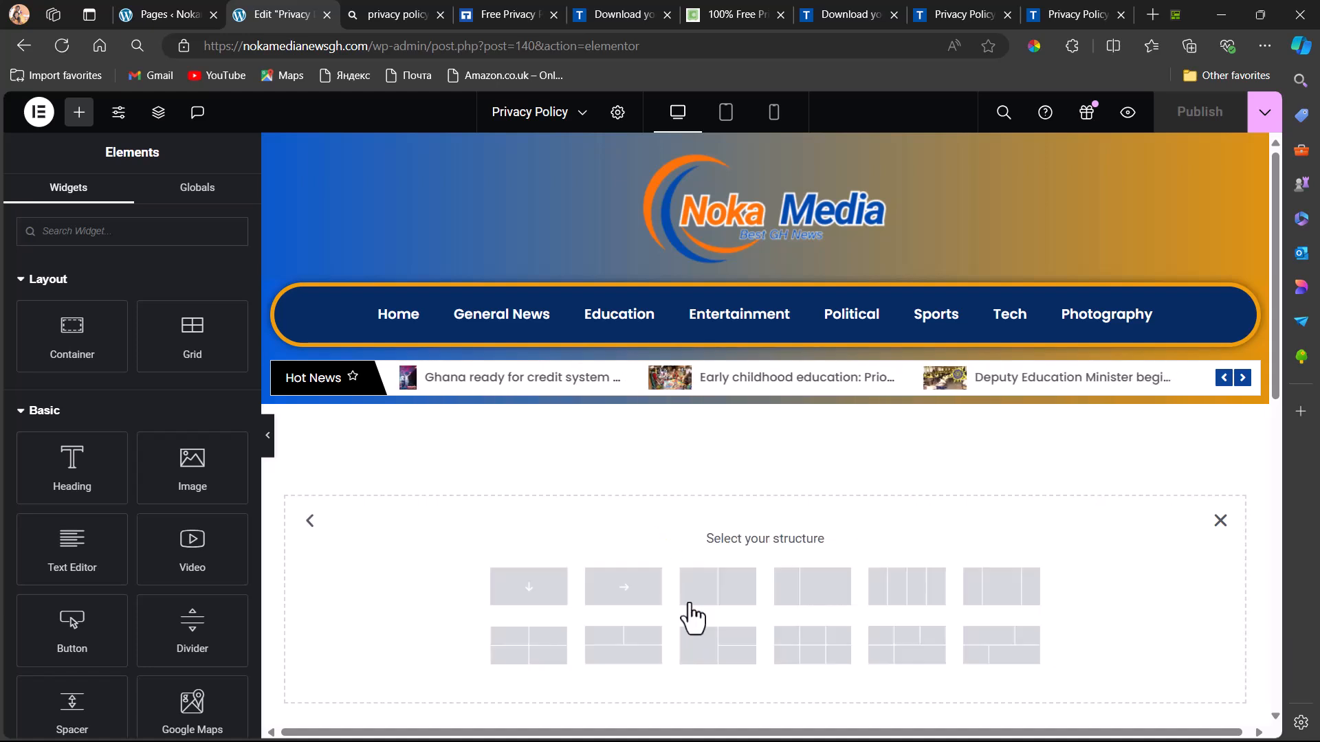
pyautogui.click(528, 587)
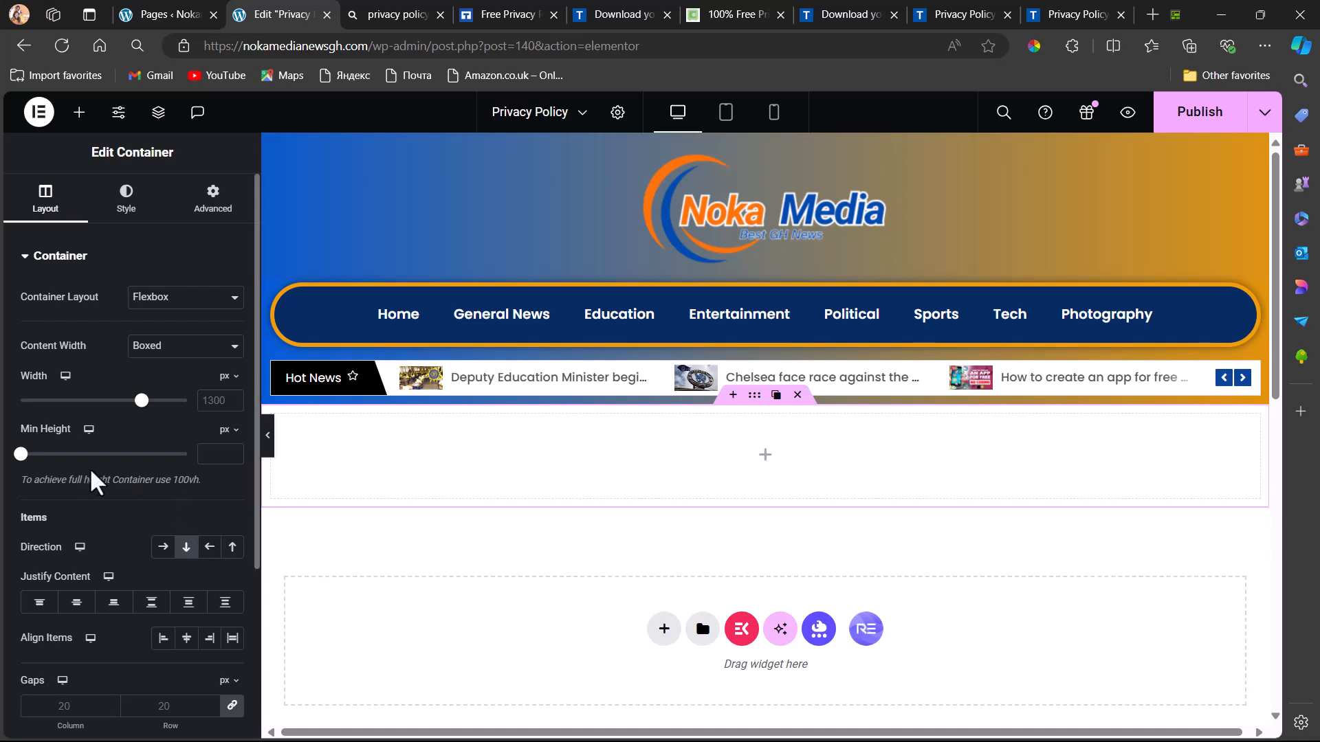
# Unlink the new container's padding values and set its top padding to 50 px.
pyautogui.scroll(-3, 162, 628)
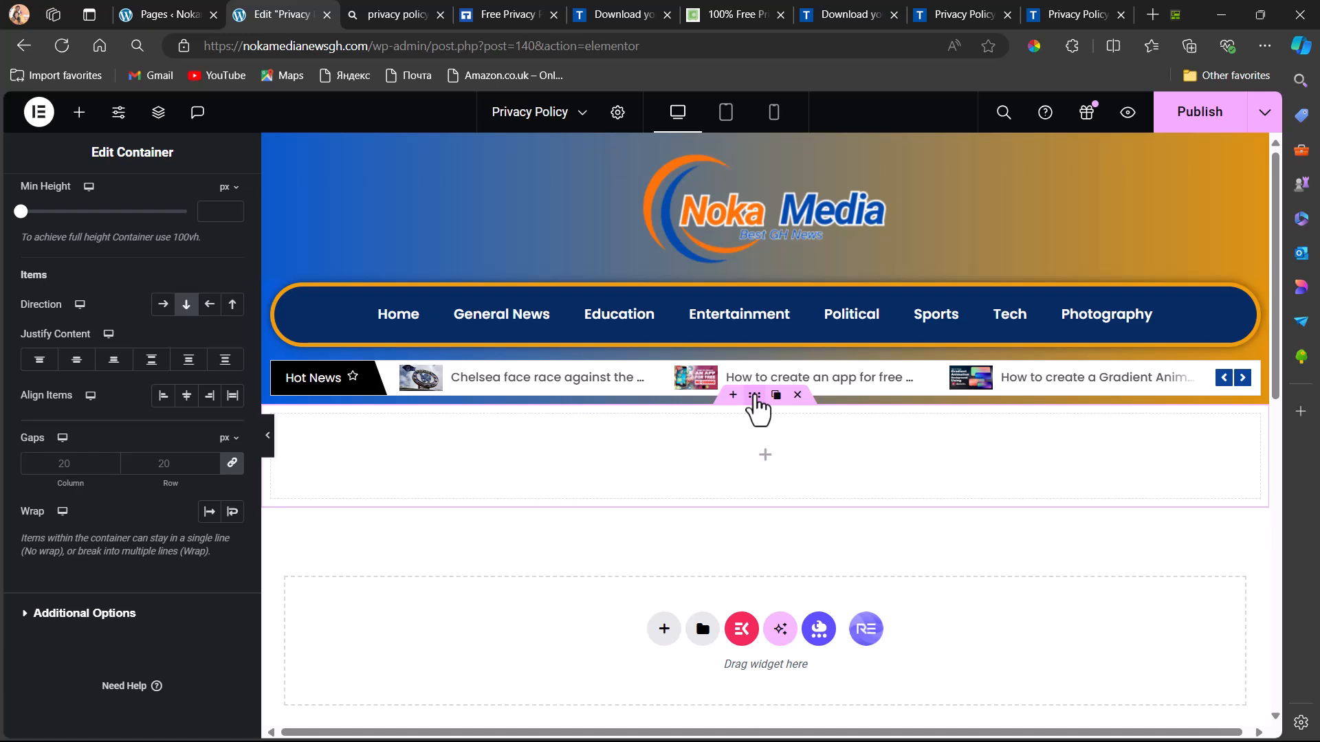
pyautogui.scroll(4, 97, 337)
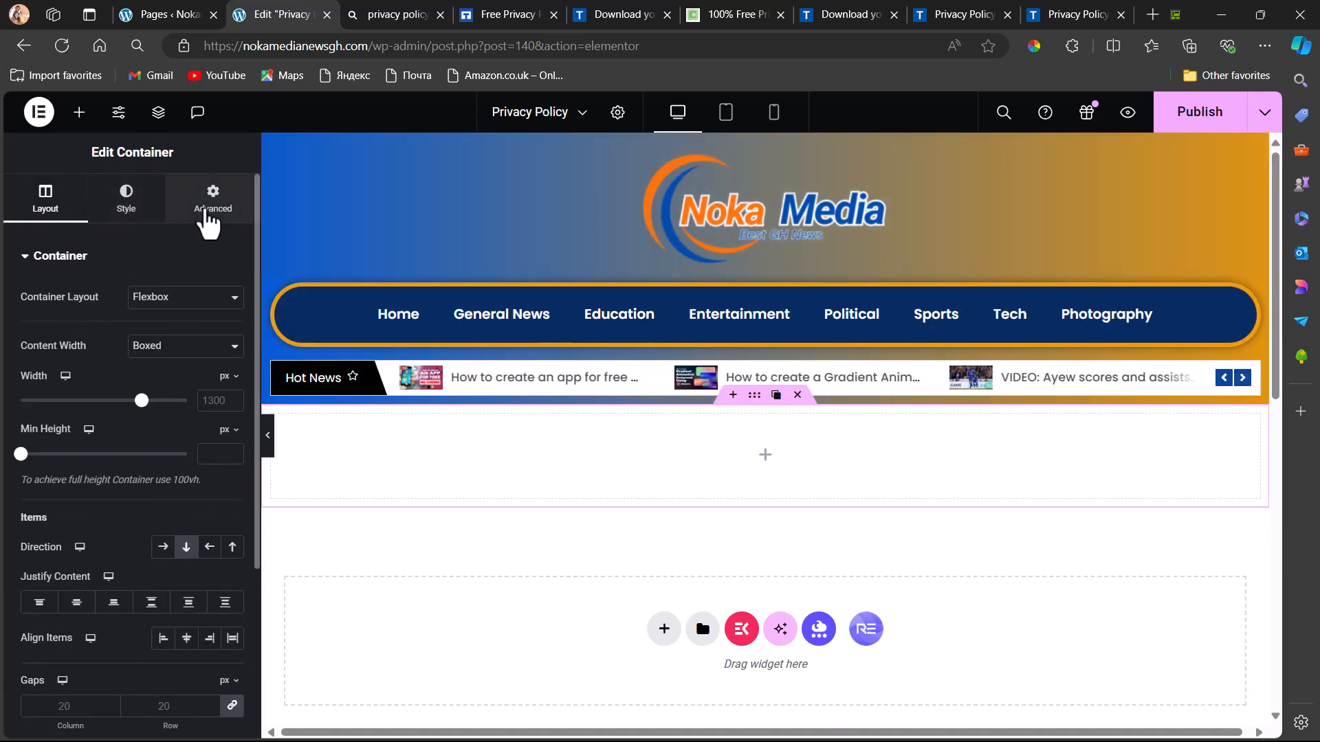
pyautogui.click(207, 218)
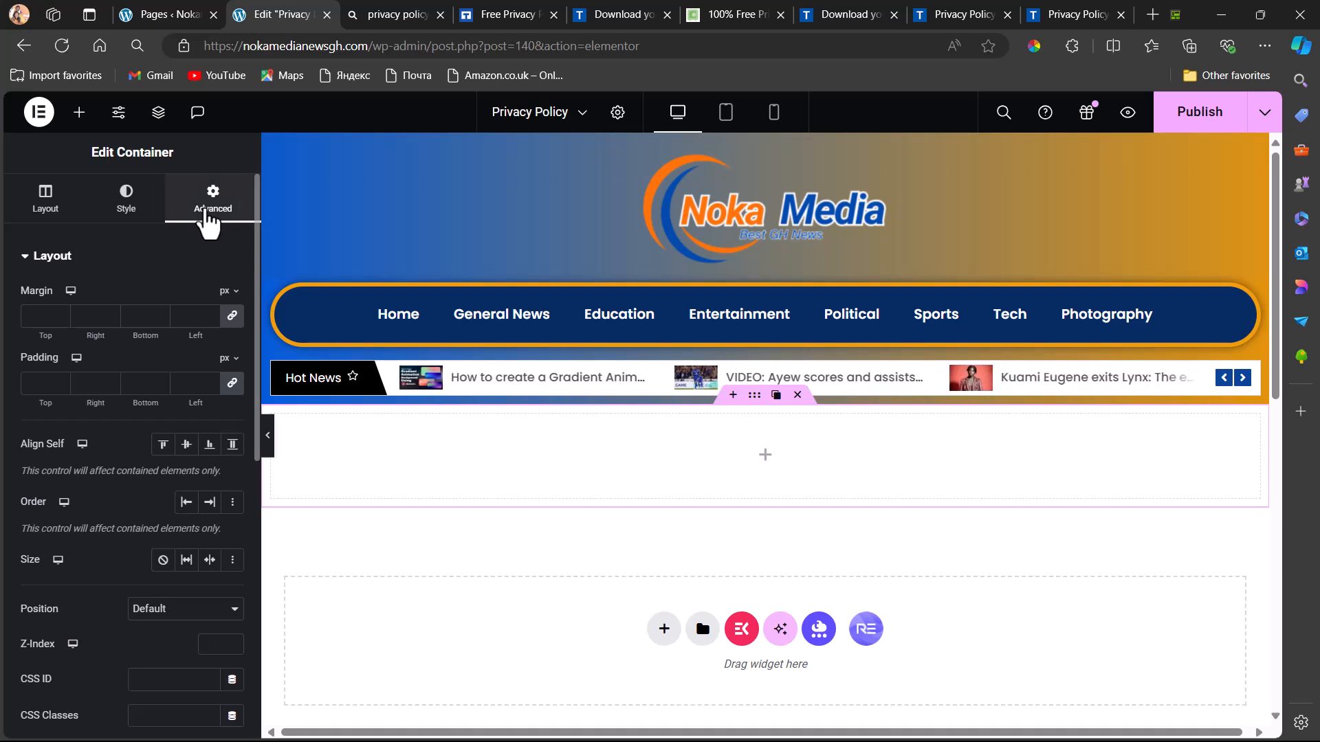
pyautogui.scroll(-5, 59, 571)
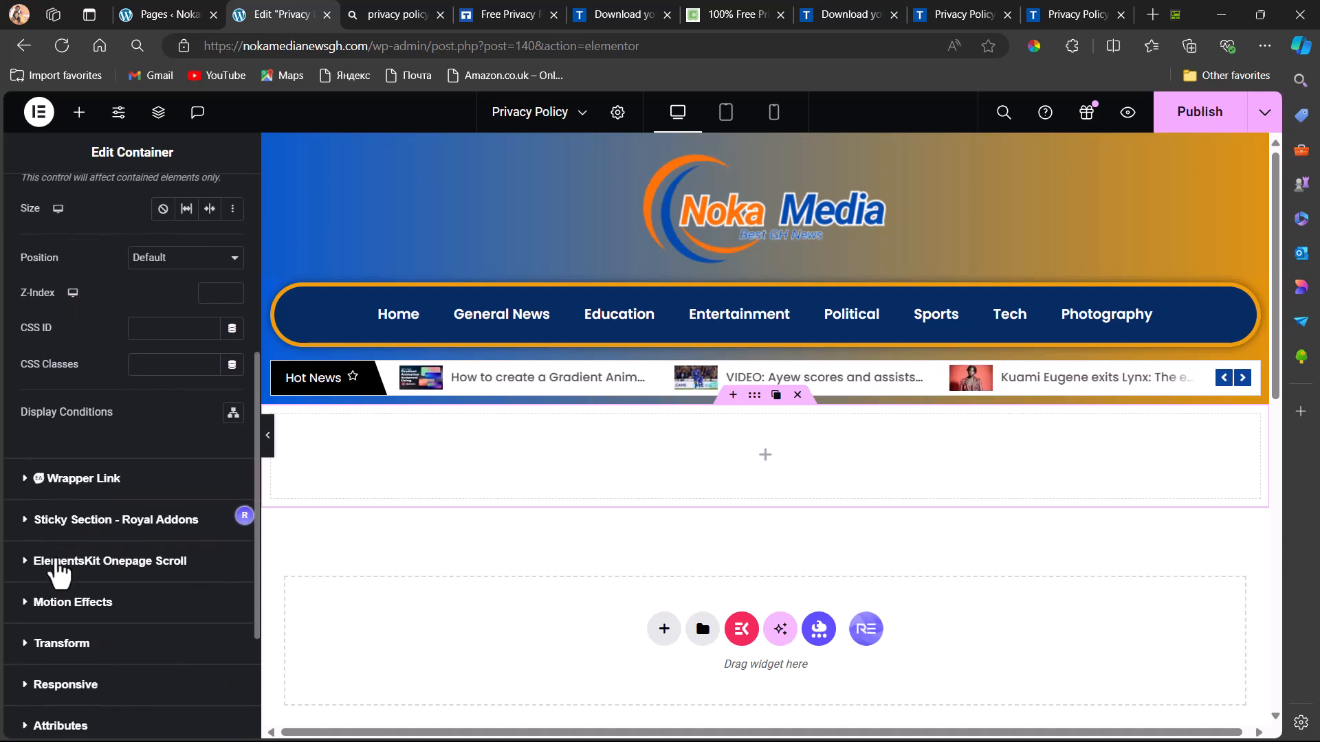
pyautogui.scroll(5, 59, 571)
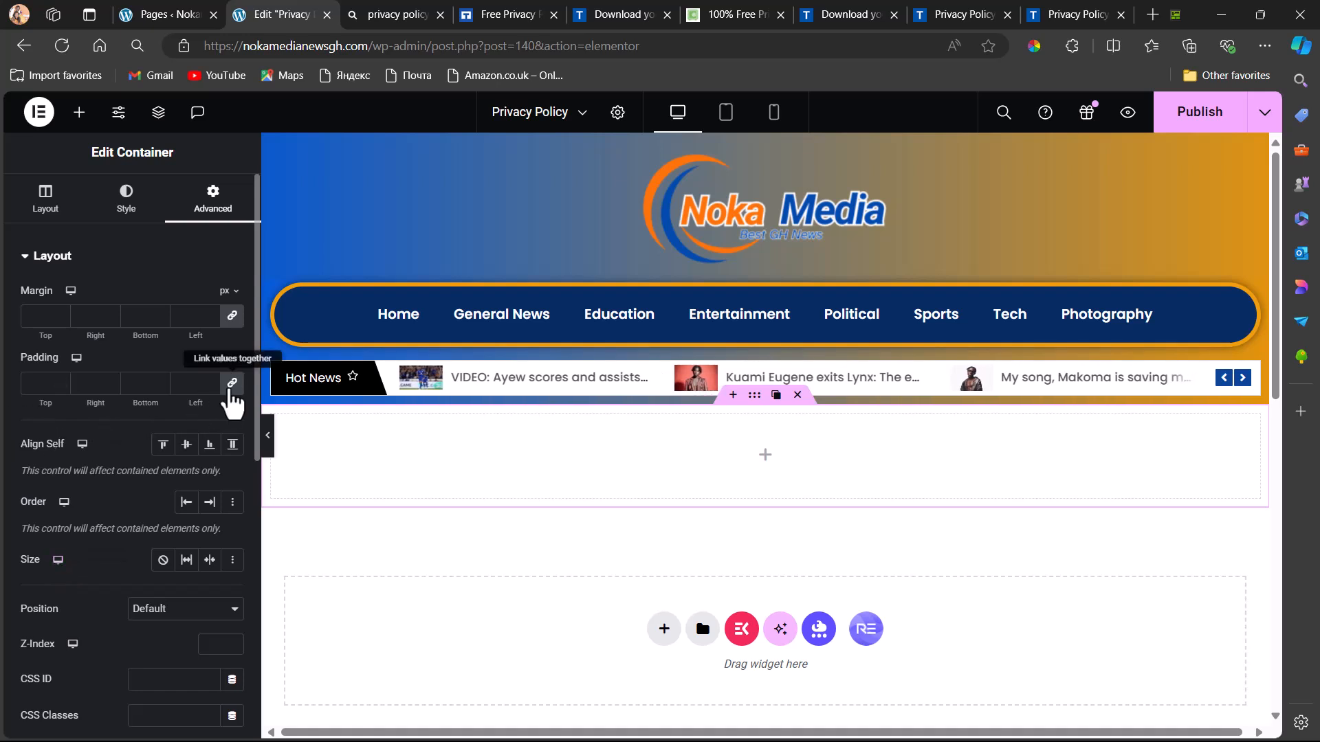
pyautogui.click(231, 385)
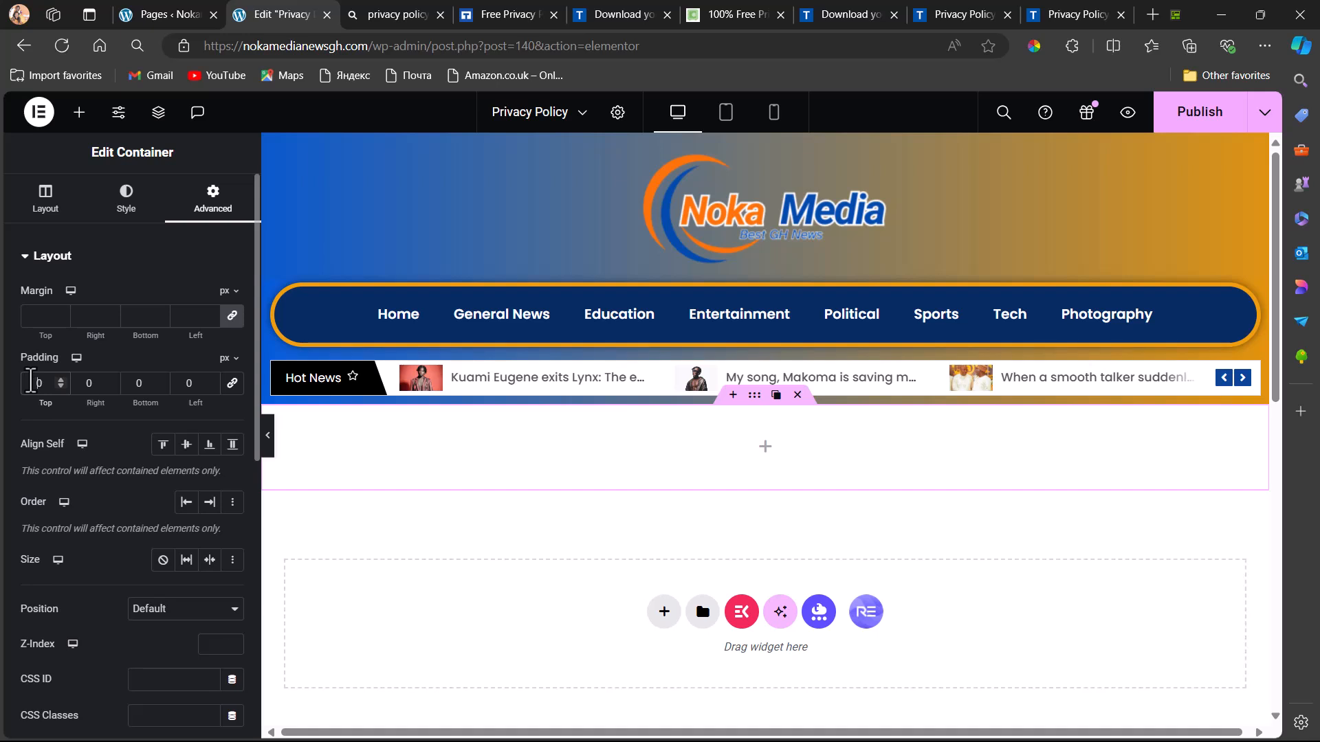
pyautogui.write('5')
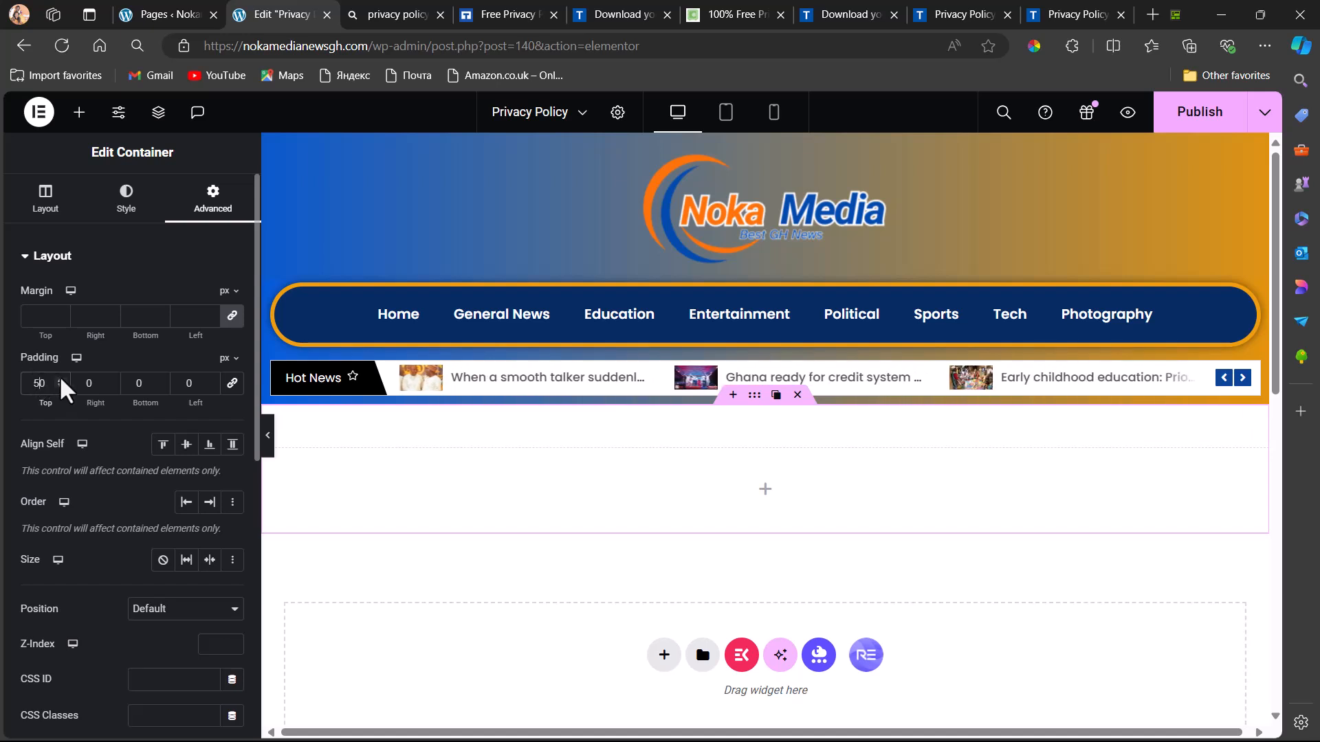
# Increase the container's top padding to 70 px.
pyautogui.press('Up')
pyautogui.press('Up')
pyautogui.press('Up')
pyautogui.press('Up')
pyautogui.press('Up')
pyautogui.press('Up')
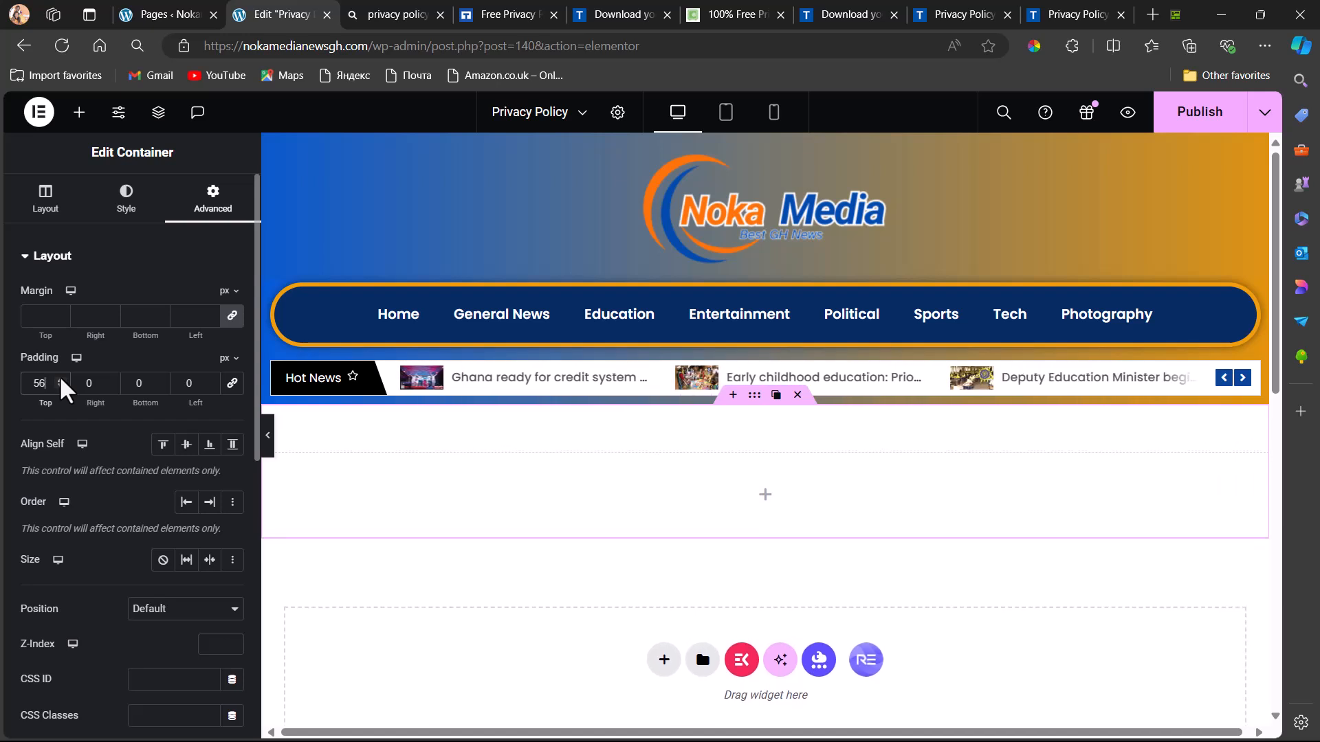
pyautogui.press('Up')
pyautogui.press('Up')
pyautogui.press('Up')
pyautogui.press('Up')
pyautogui.press('Up')
pyautogui.press('Up')
pyautogui.press('Up')
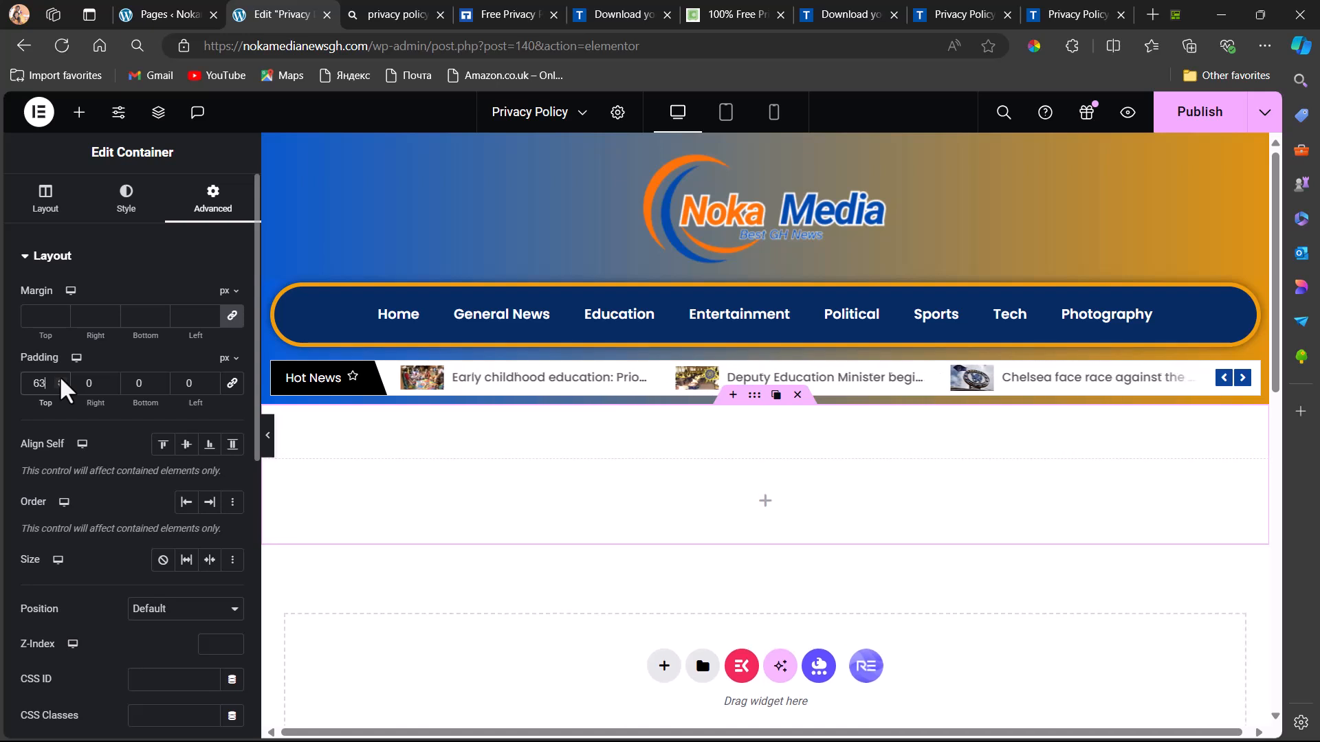
pyautogui.press('Up')
pyautogui.press('Up')
pyautogui.press('Up')
pyautogui.press('Up')
pyautogui.press('Up')
pyautogui.press('Up')
pyautogui.press('Up')
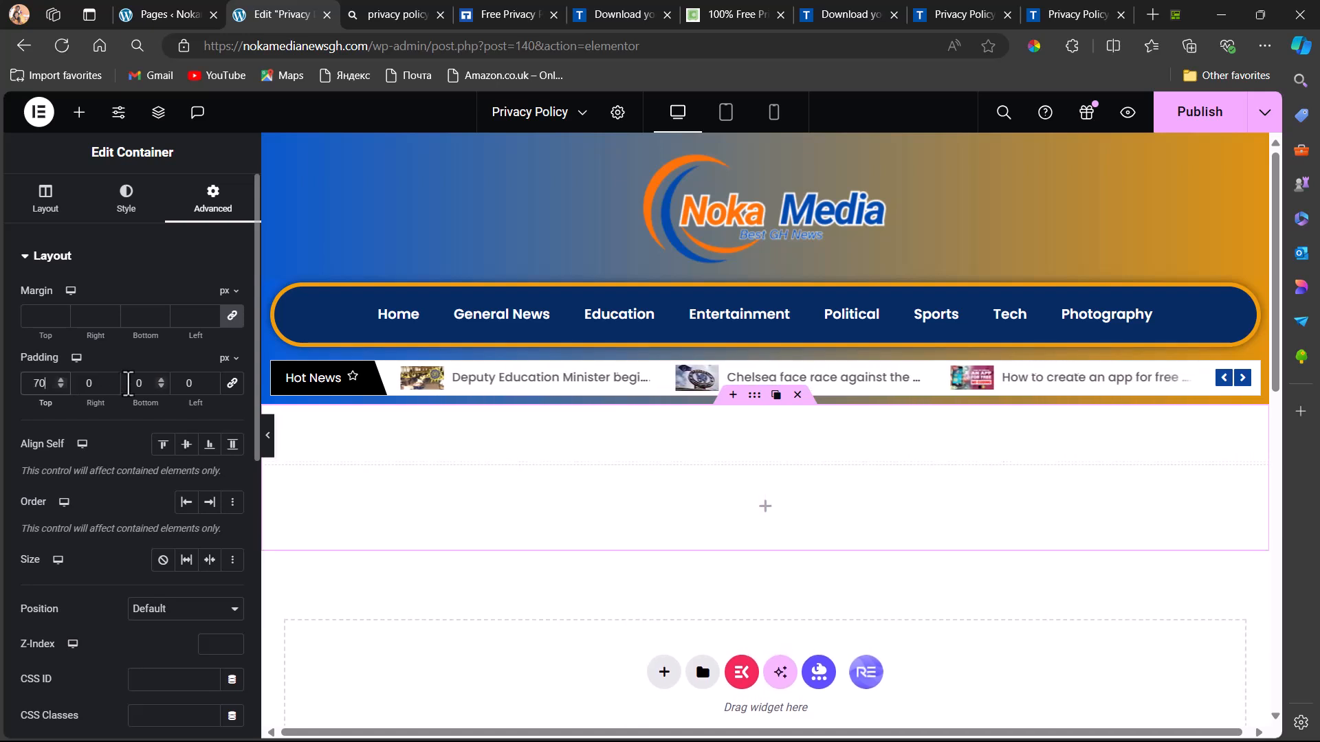
# Set the container's bottom padding to 100 px and its top padding to 50 px.
pyautogui.click(131, 383)
pyautogui.write('100')
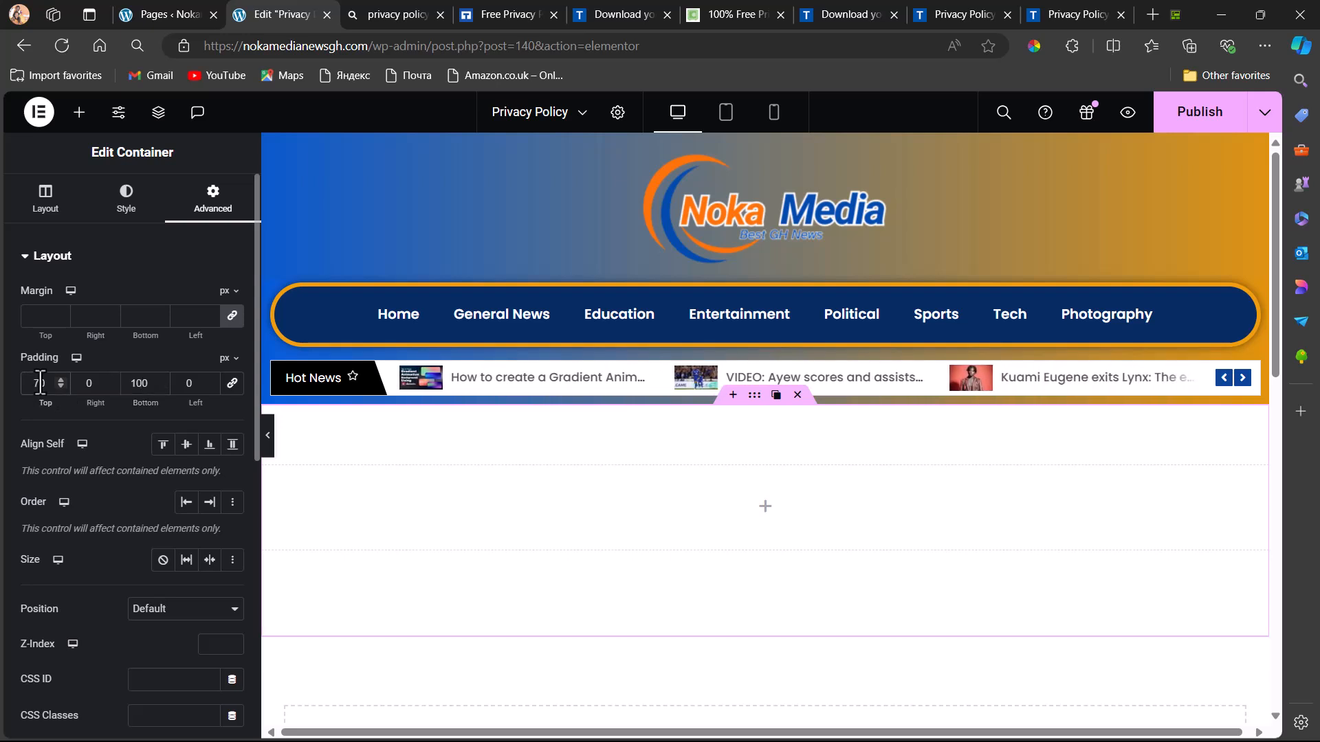
pyautogui.press('BackSpace')
pyautogui.press('BackSpace')
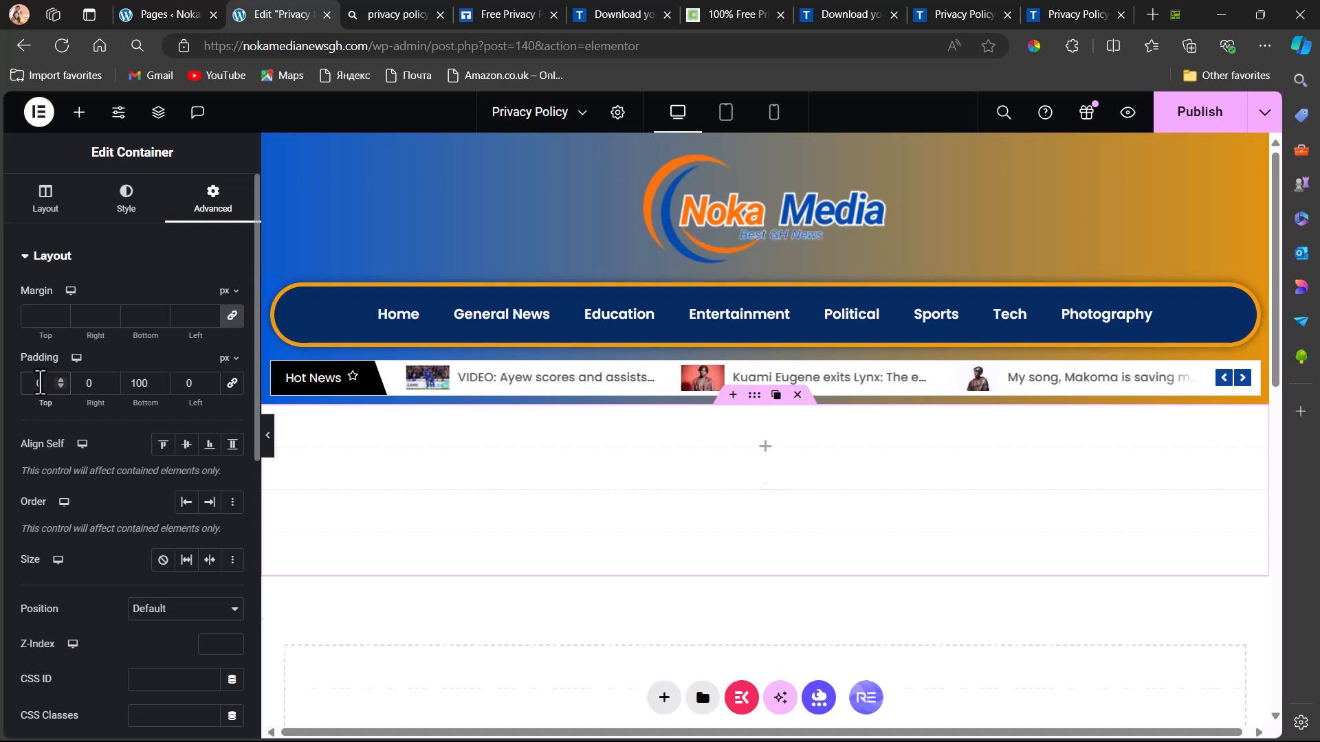
pyautogui.write('50')
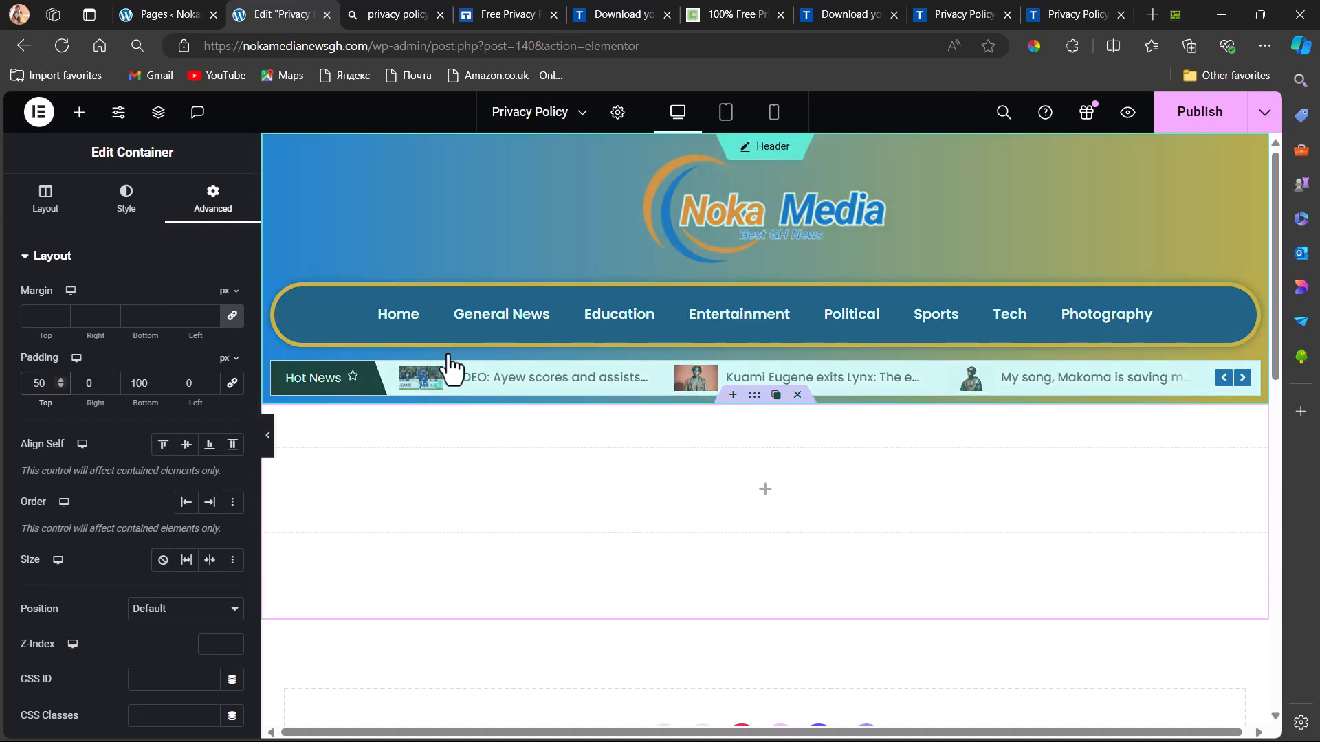
# Add a Heading widget inside the container and center-align it.
pyautogui.click(763, 498)
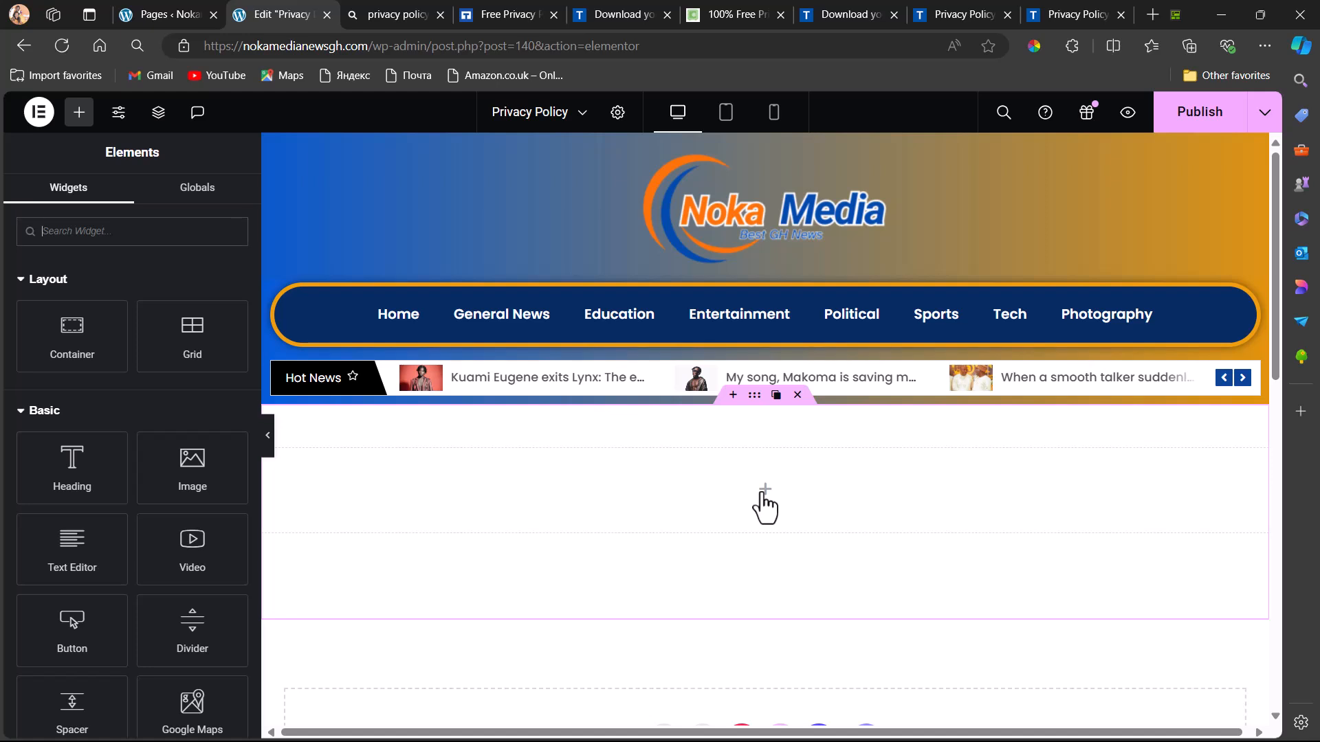
pyautogui.moveTo(70, 466); pyautogui.dragTo(753, 485)
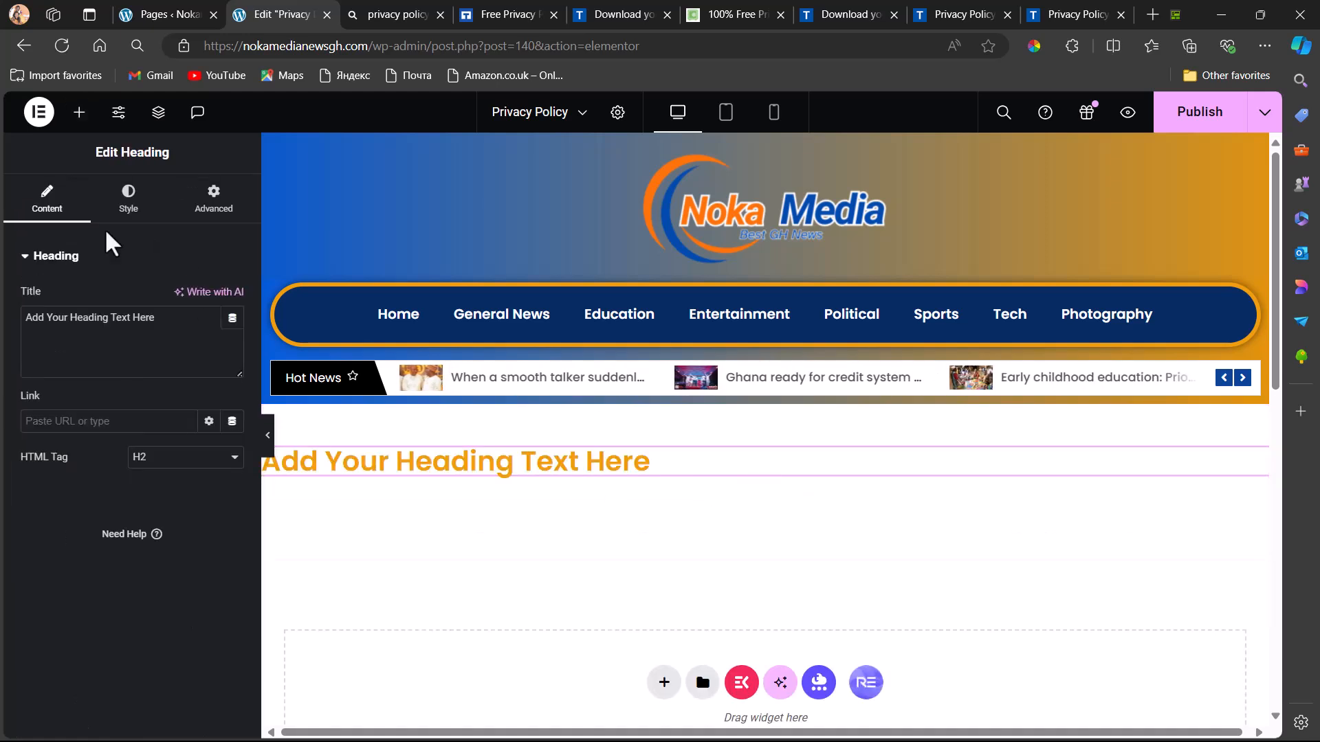
pyautogui.click(128, 206)
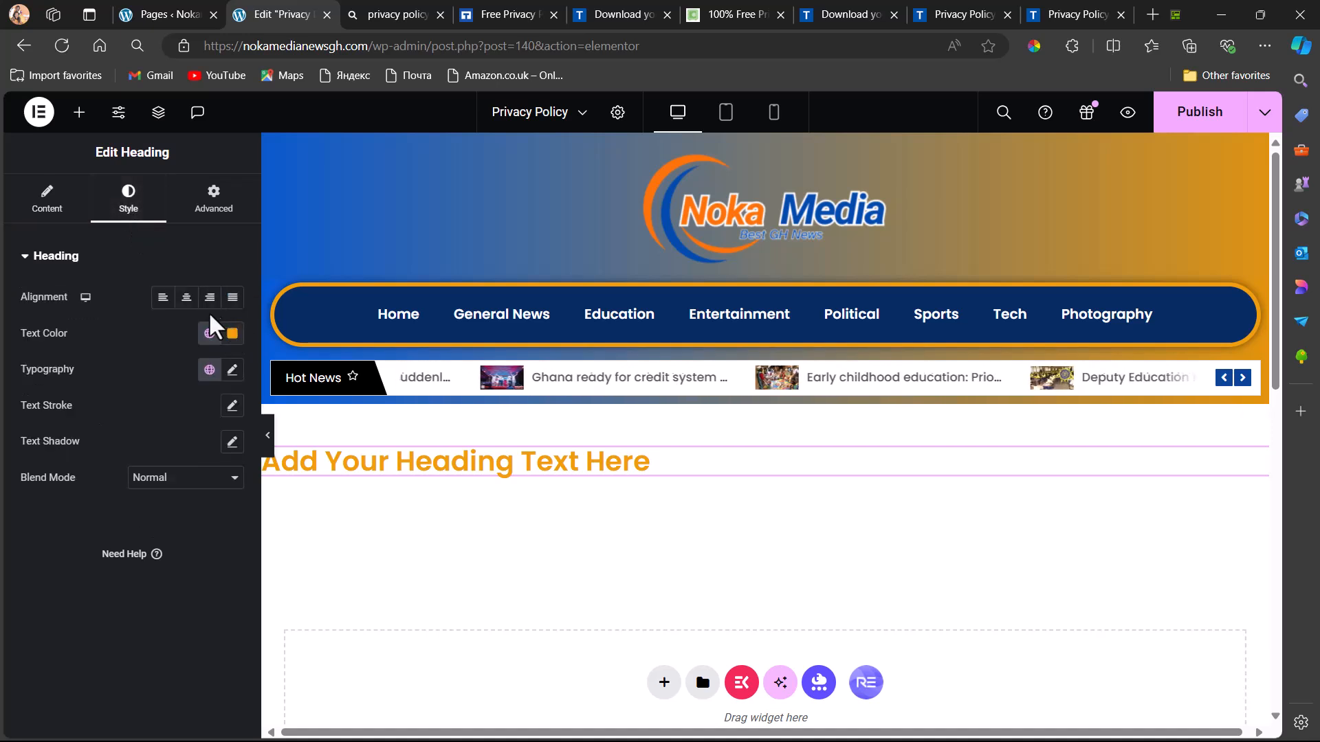
pyautogui.click(186, 299)
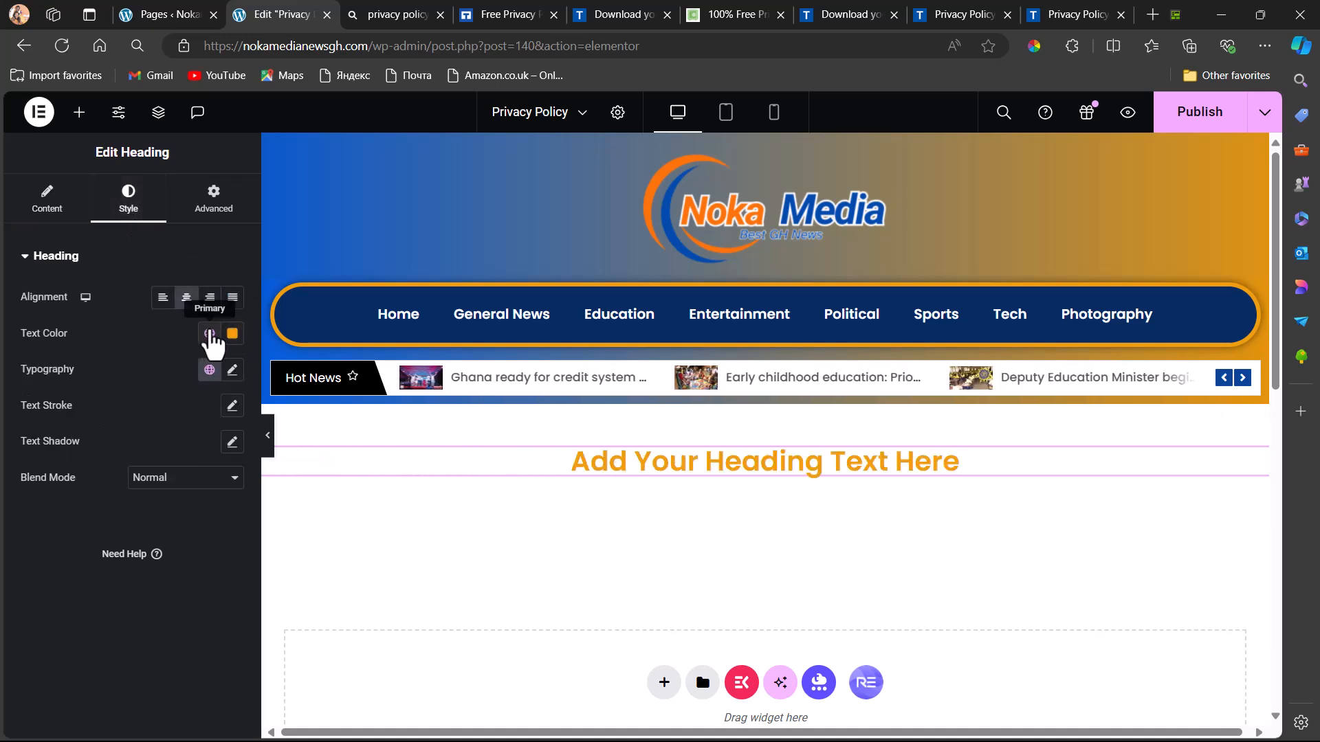
# Set the heading's text color to black (#000000).
pyautogui.click(232, 334)
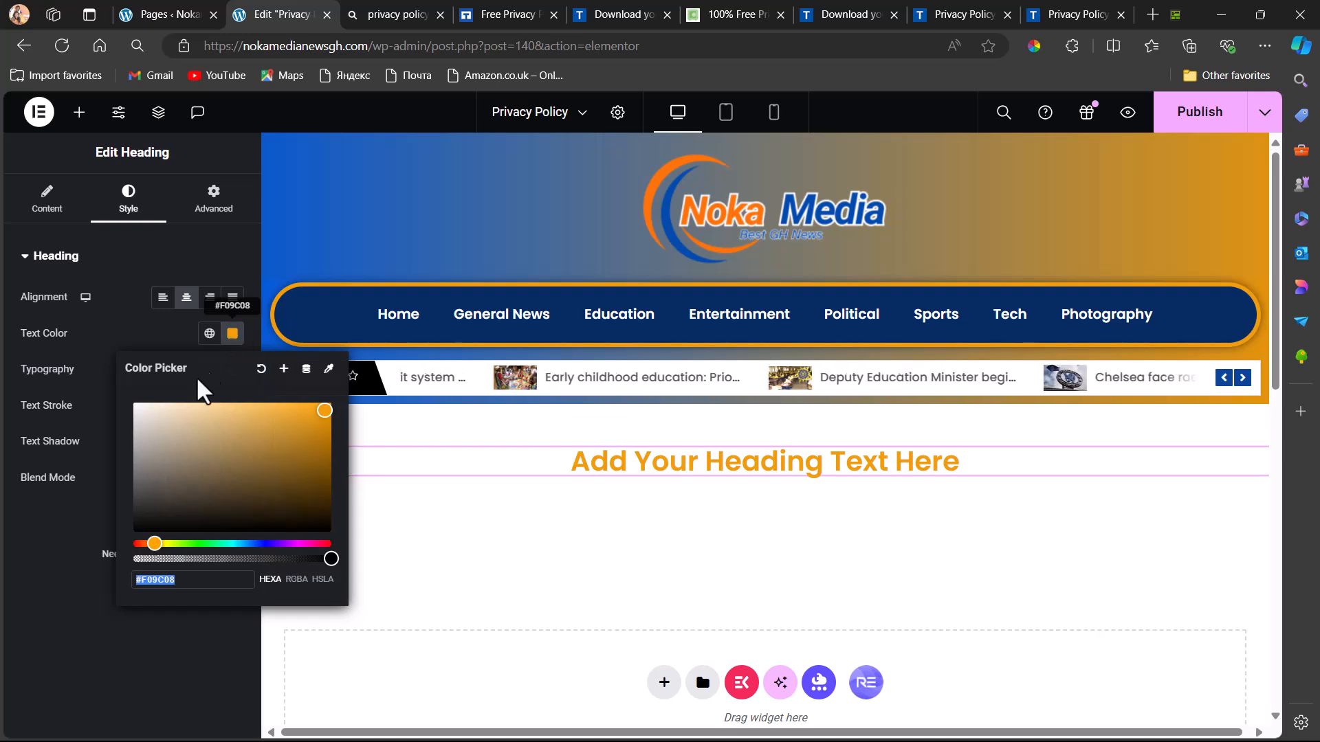
pyautogui.moveTo(325, 413); pyautogui.dragTo(135, 535)
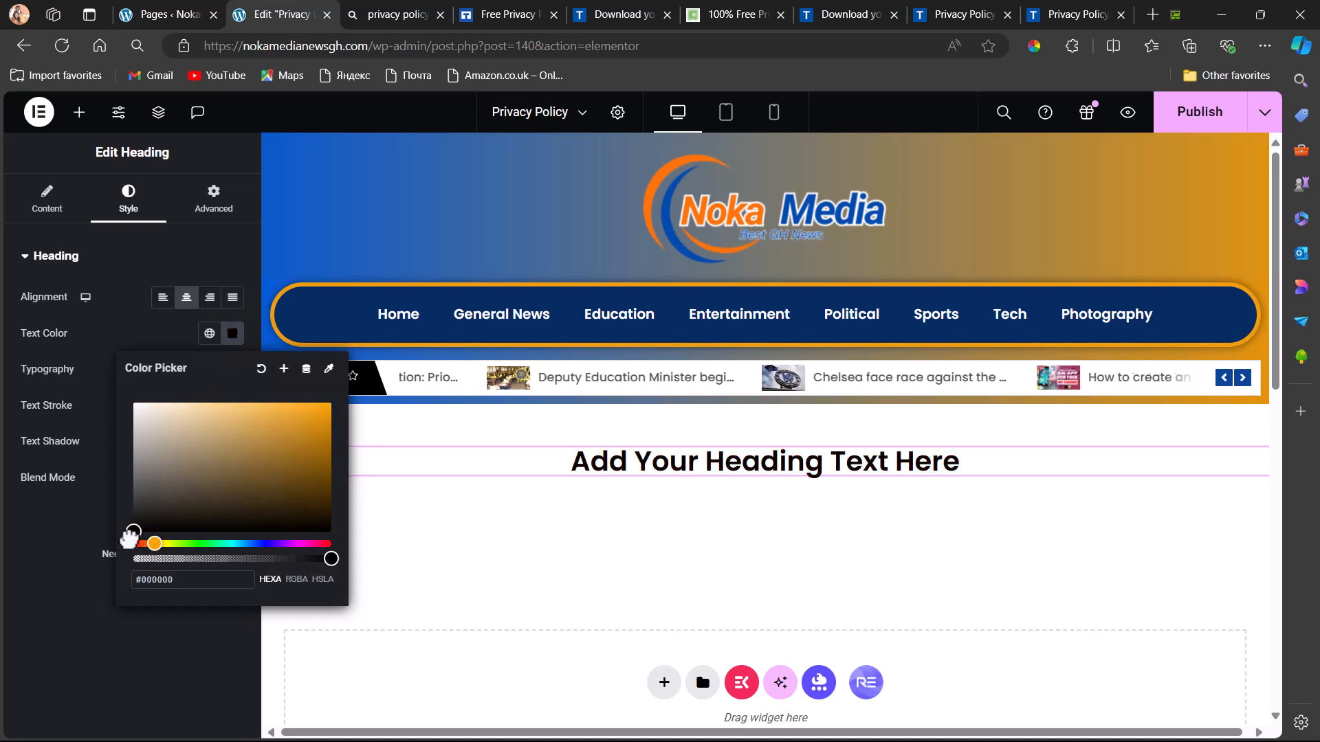
pyautogui.click(232, 335)
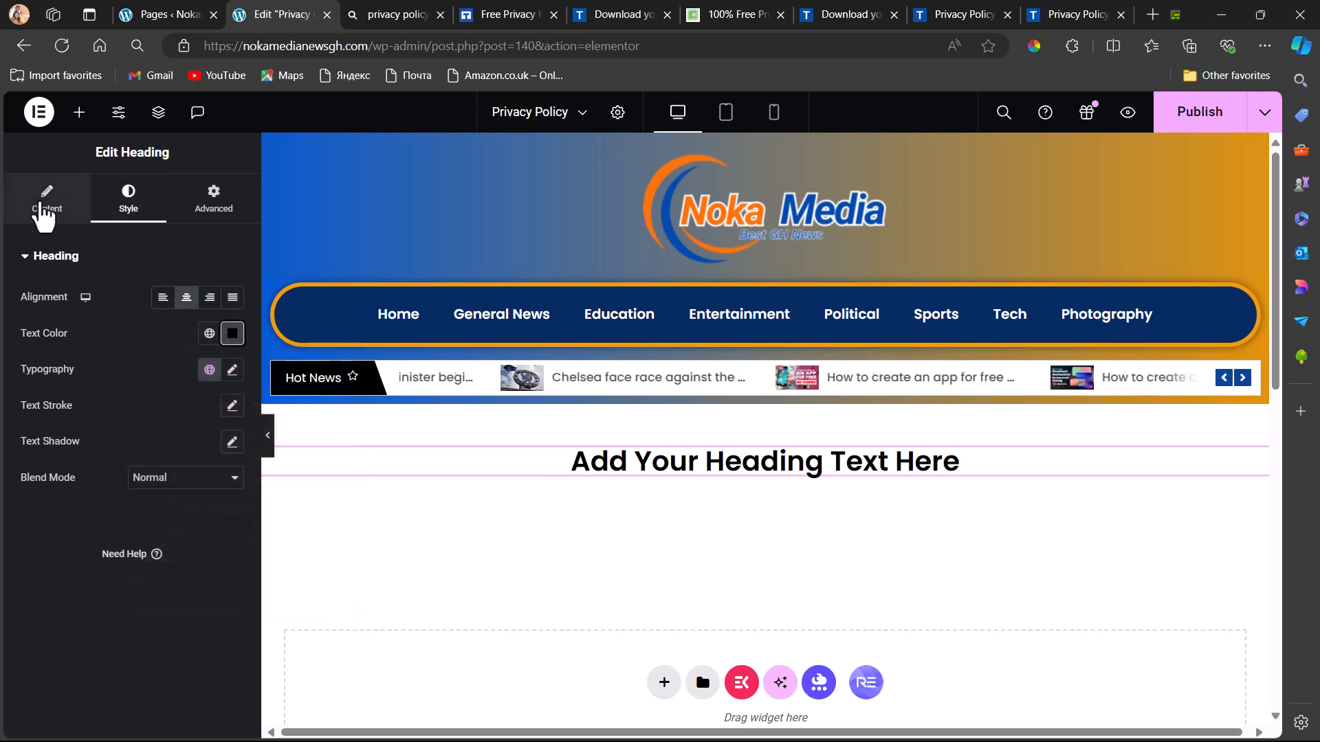
# Replace the heading's placeholder title with "Privacy Policy for Noka Media".
pyautogui.click(47, 207)
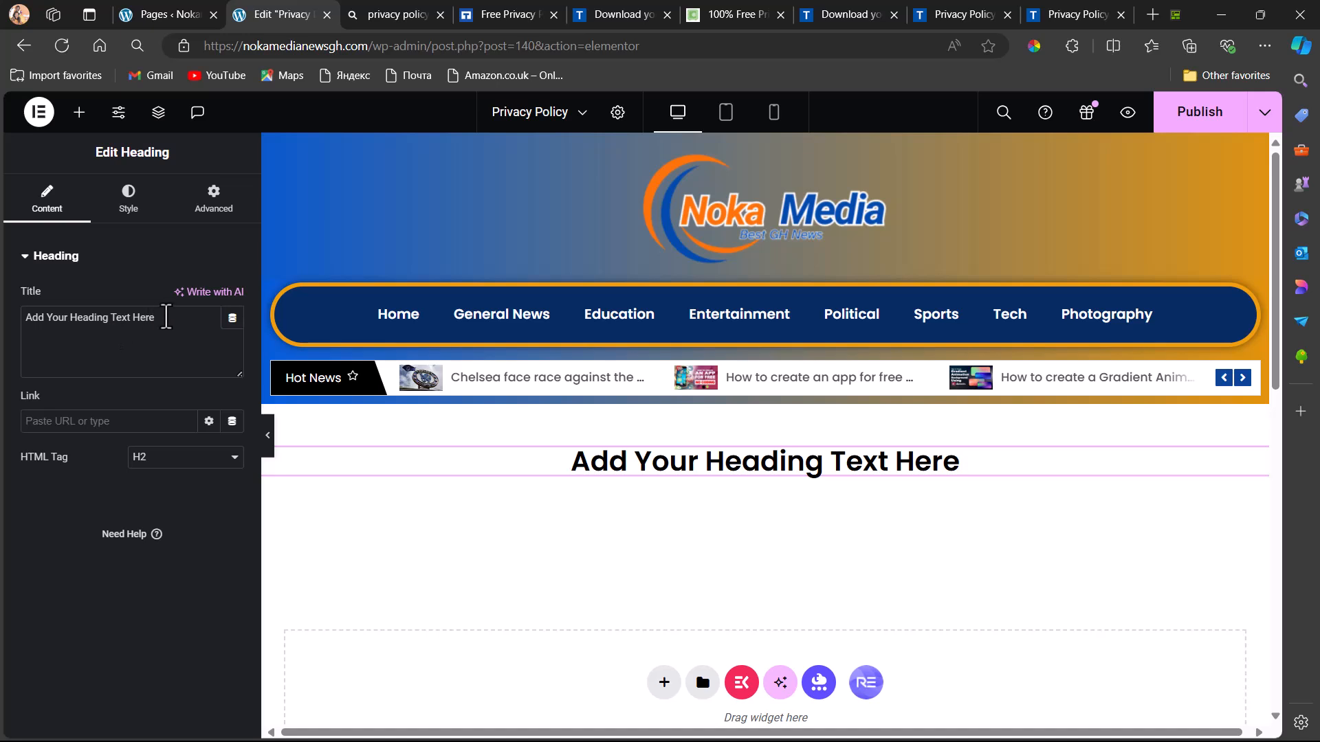
pyautogui.moveTo(158, 318); pyautogui.dragTo(28, 315)
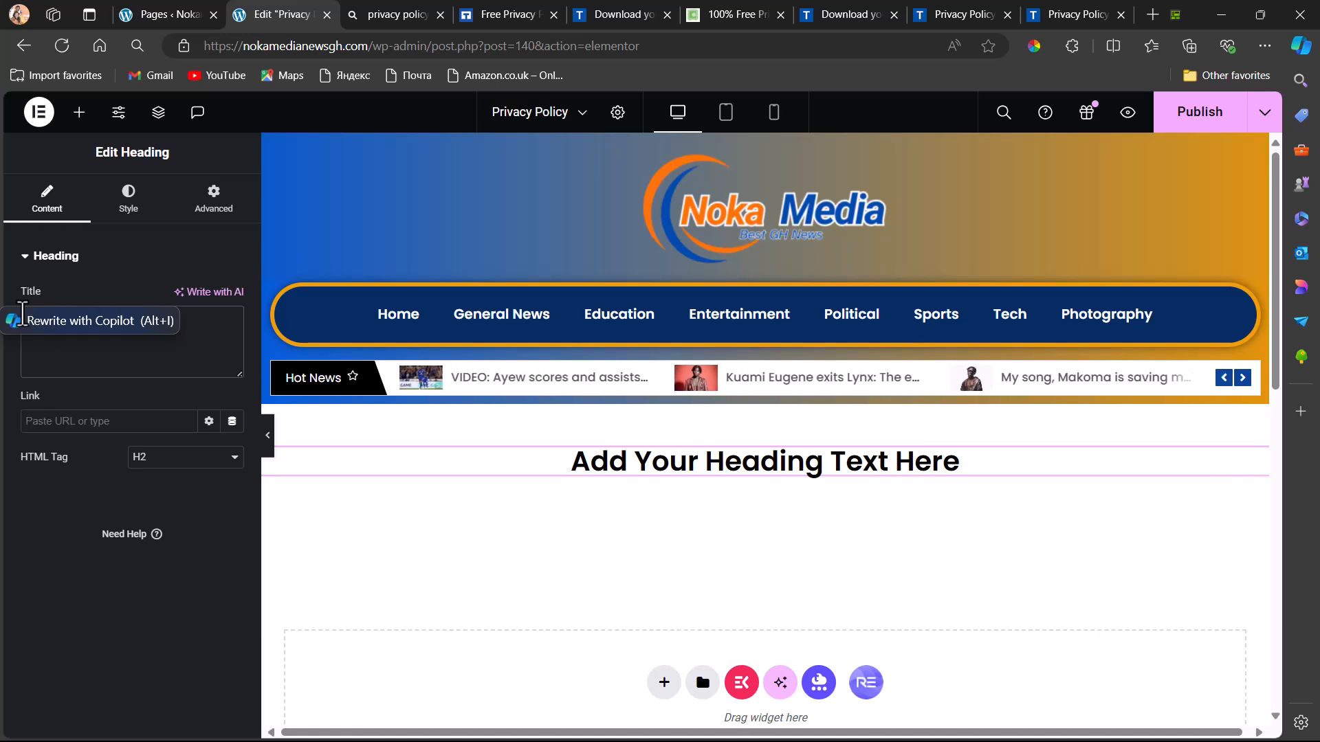
pyautogui.write('P')
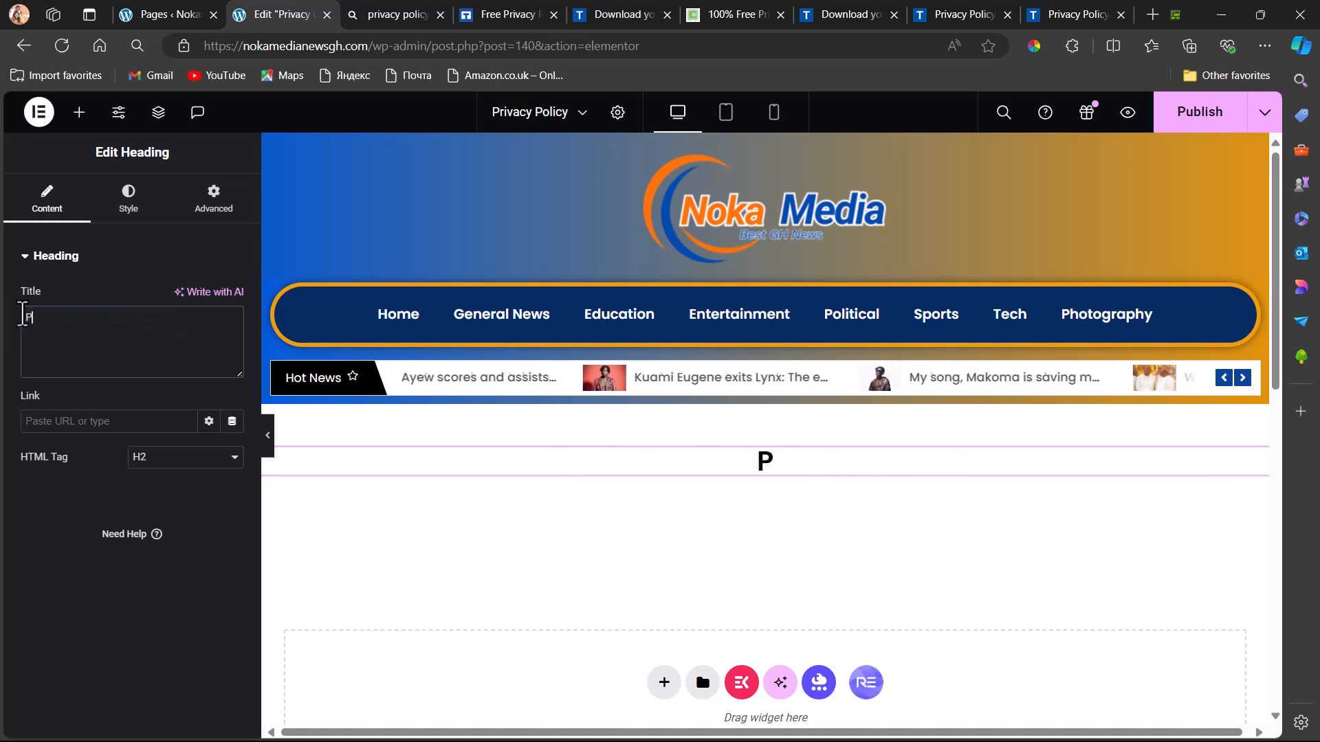
pyautogui.write('rivacy')
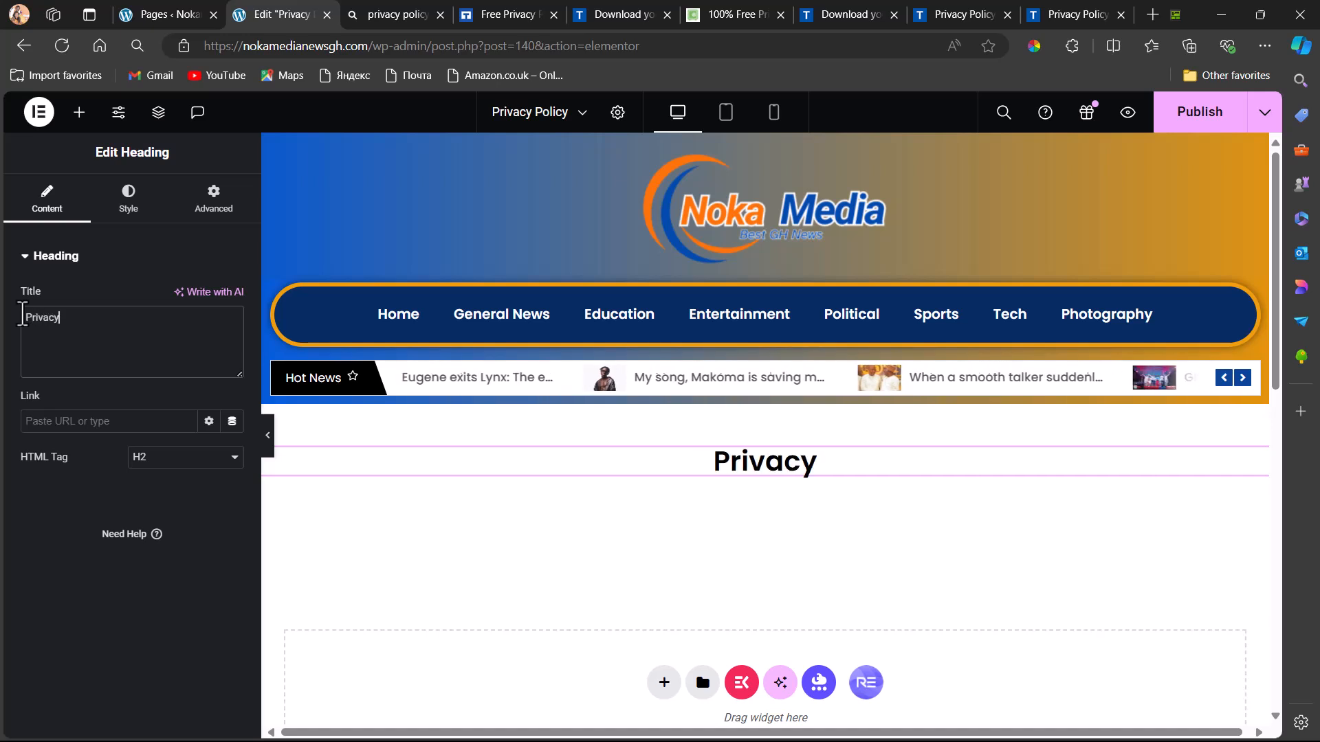
pyautogui.write(' Polic')
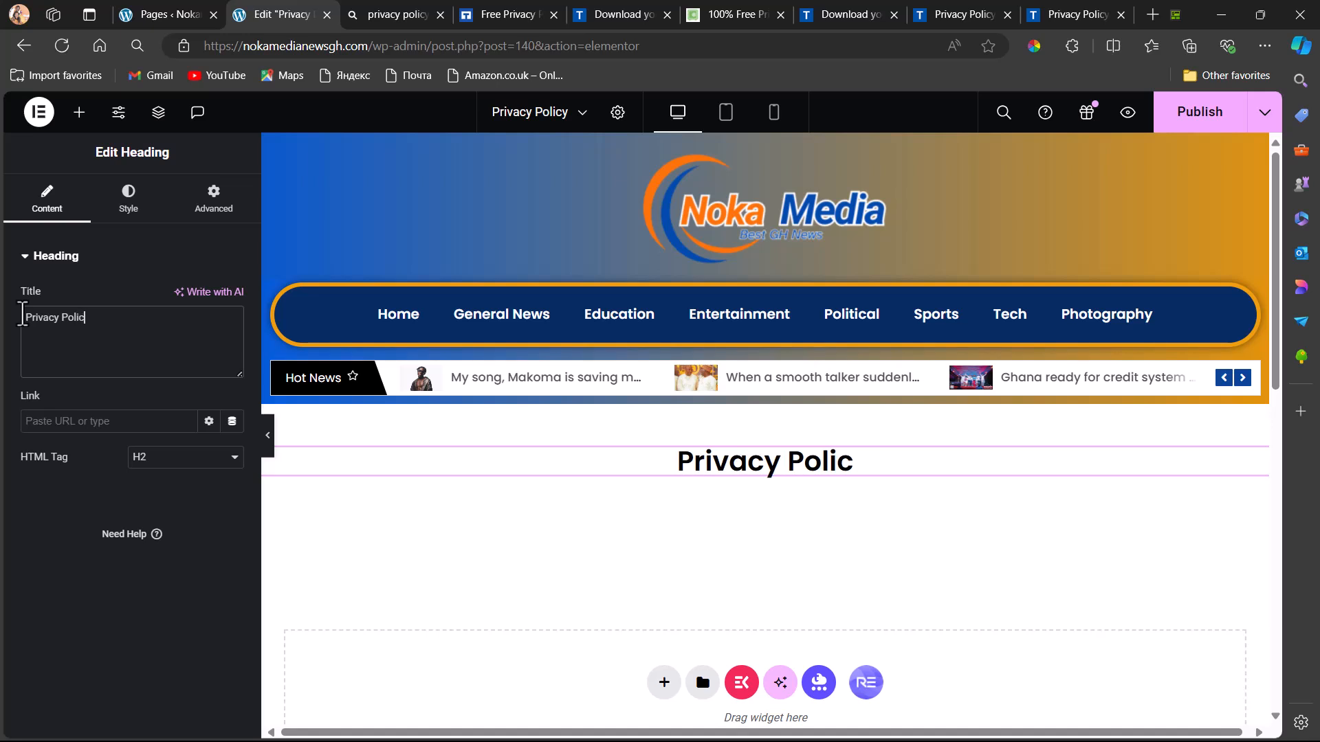
pyautogui.write('y for')
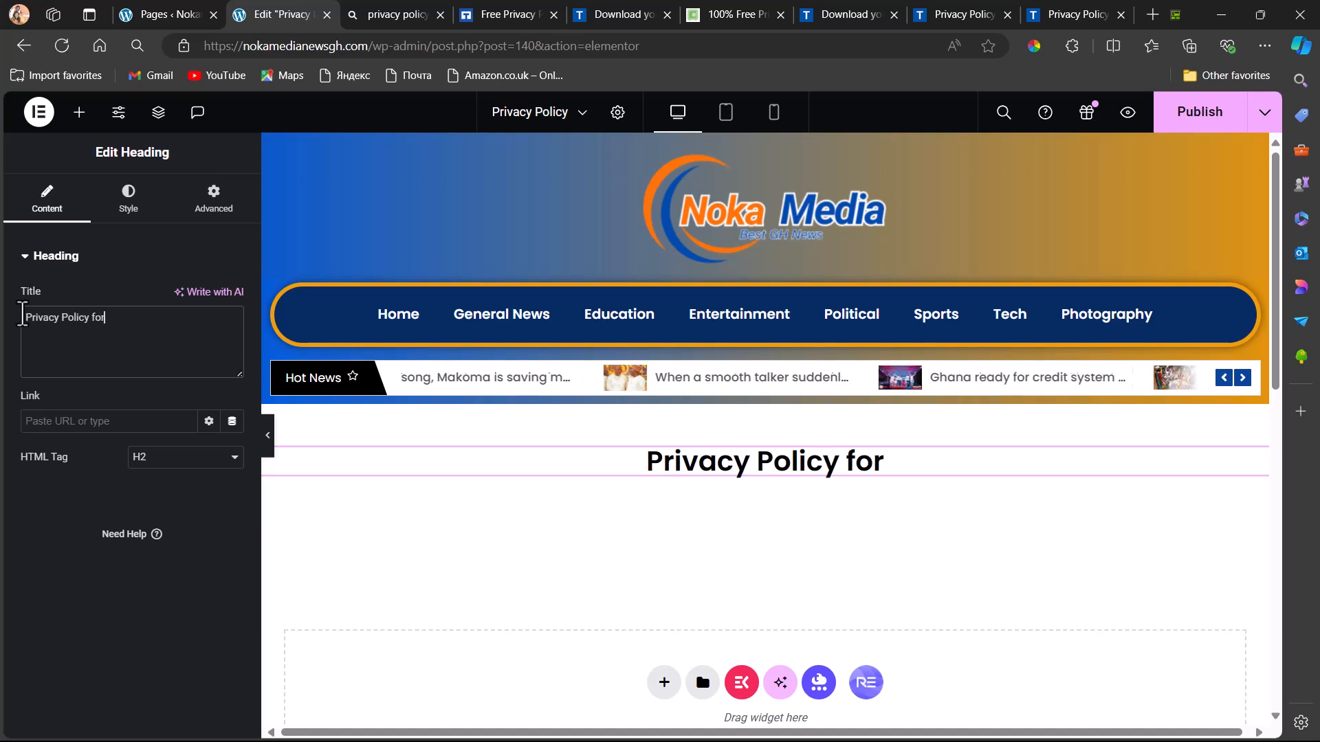
pyautogui.write(' Noka')
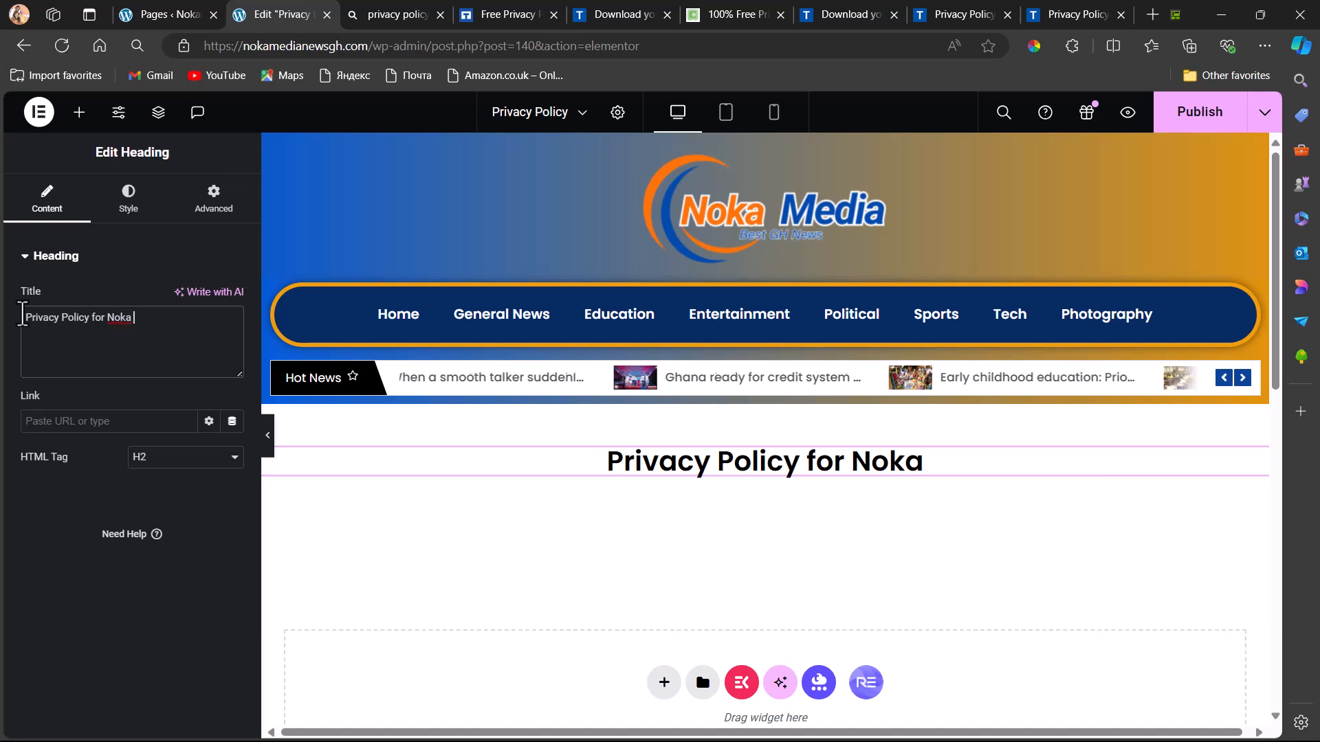
pyautogui.write(' Me')
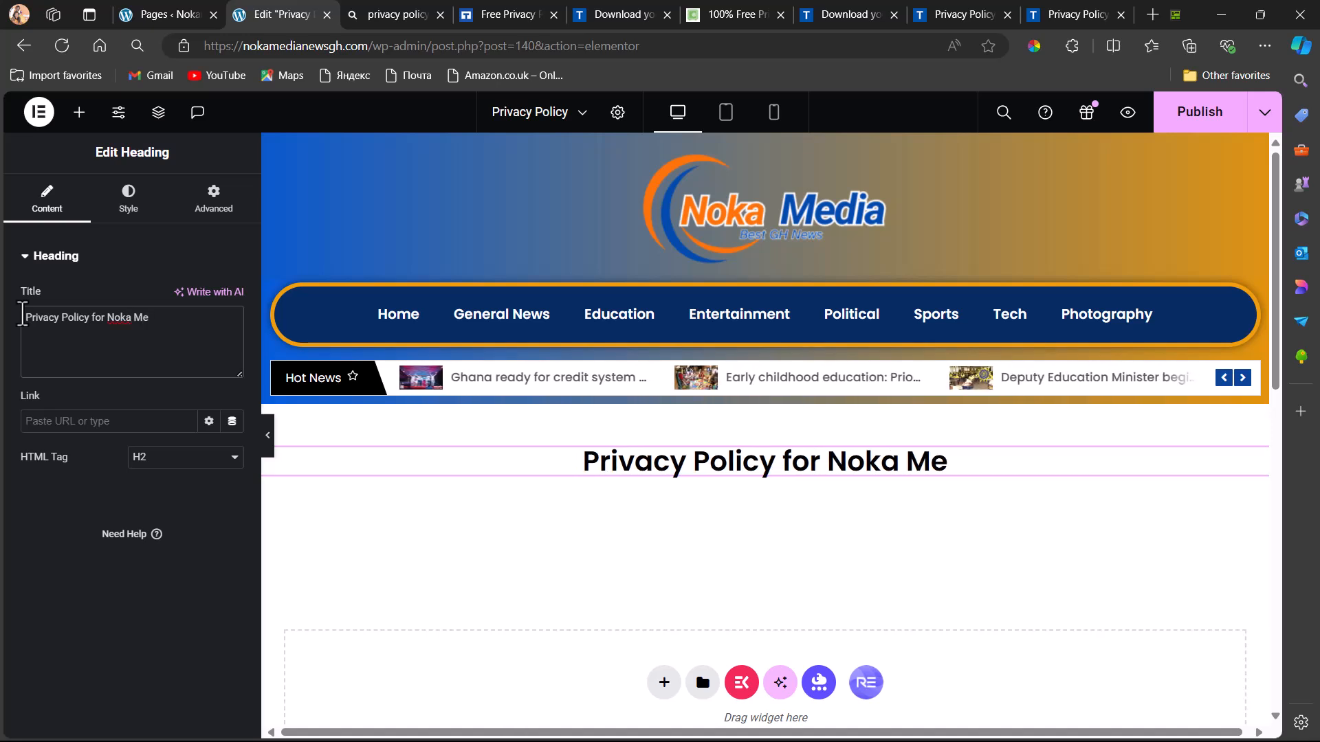
pyautogui.write('dia')
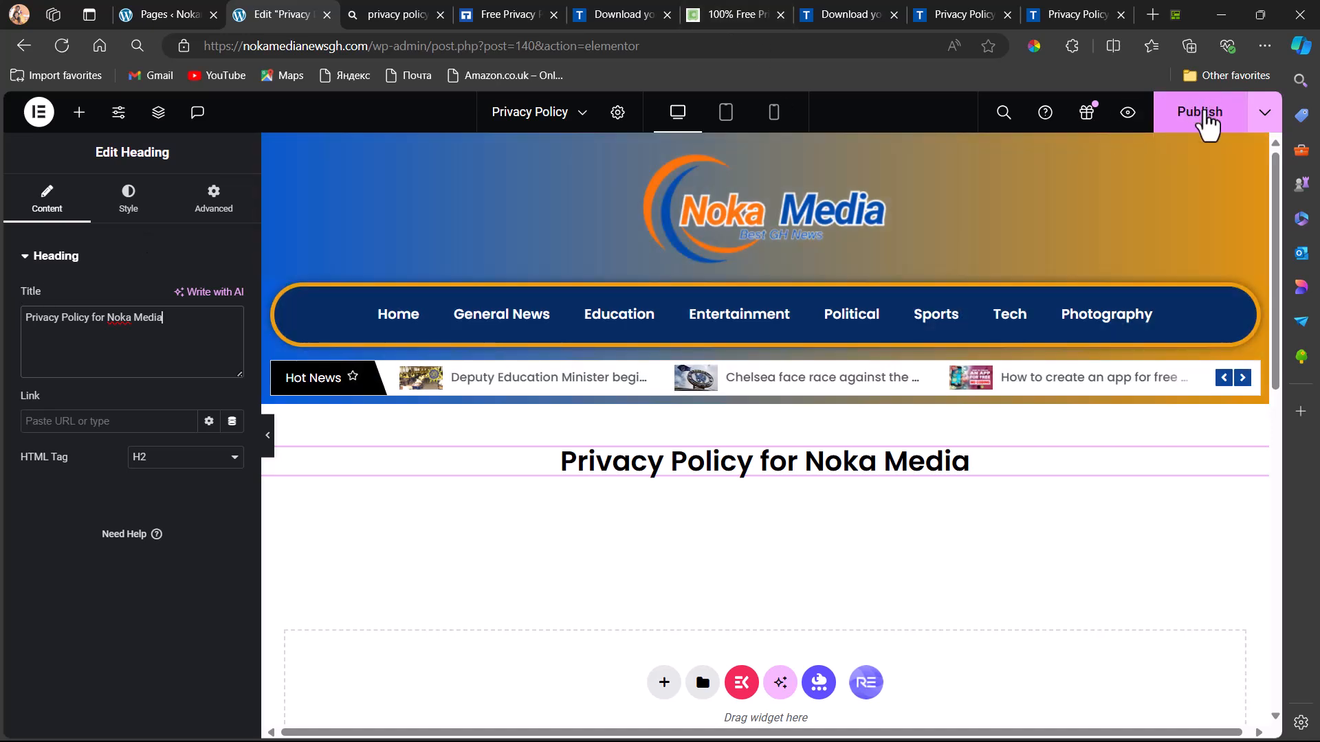
# Publish the page and add a Text Editor widget below the heading.
pyautogui.click(1202, 117)
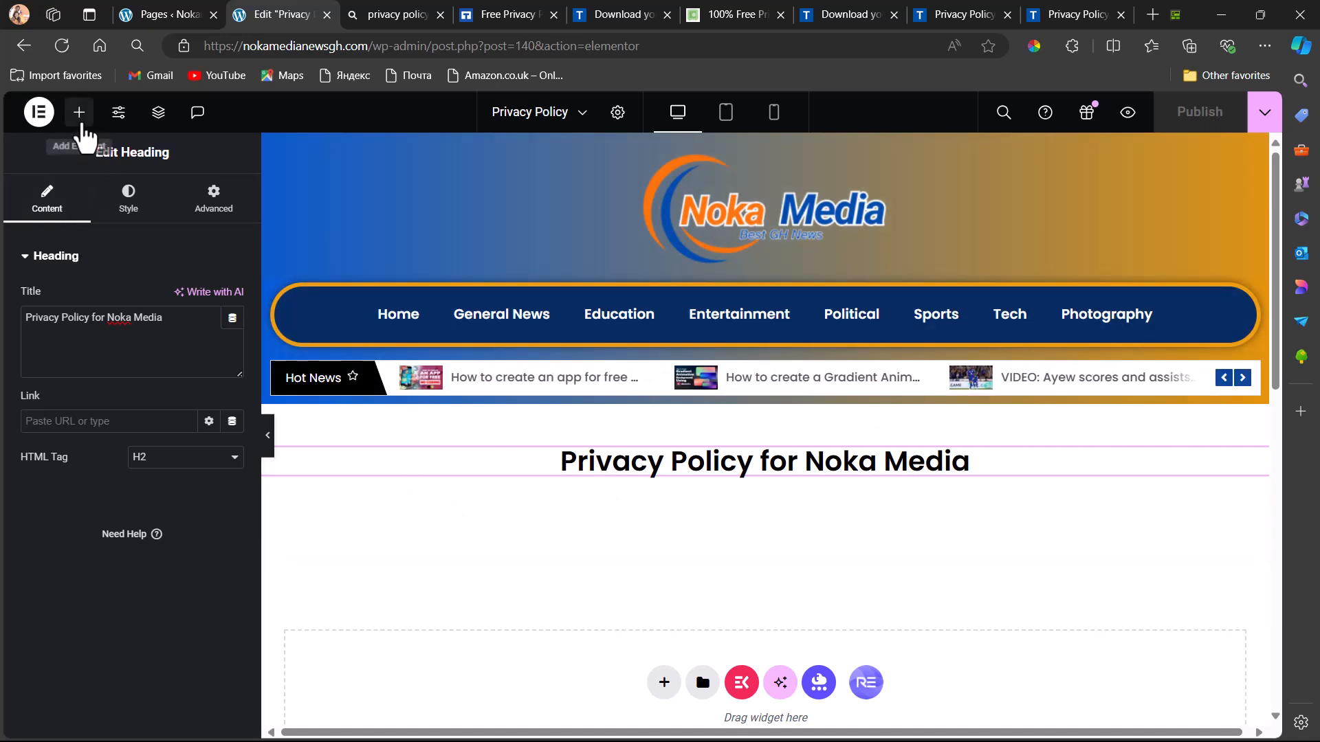
pyautogui.click(79, 113)
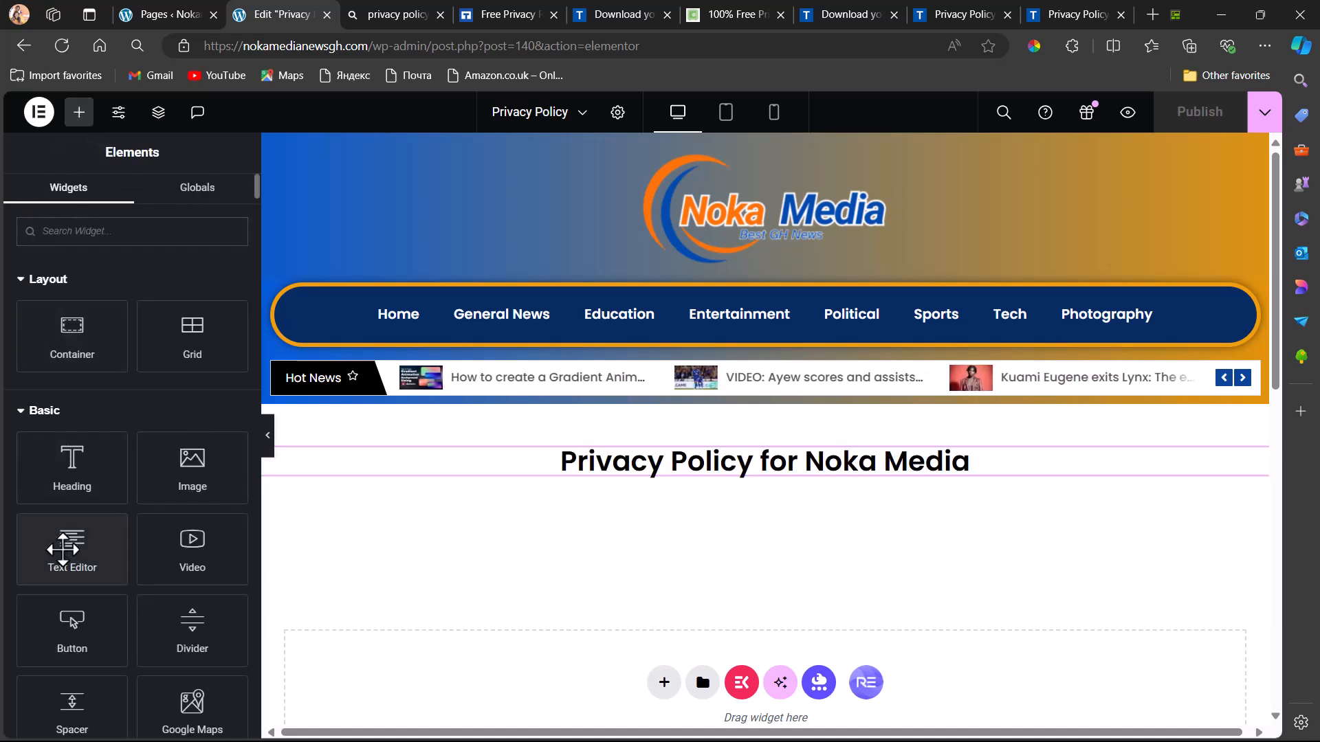
pyautogui.moveTo(63, 549); pyautogui.dragTo(703, 479)
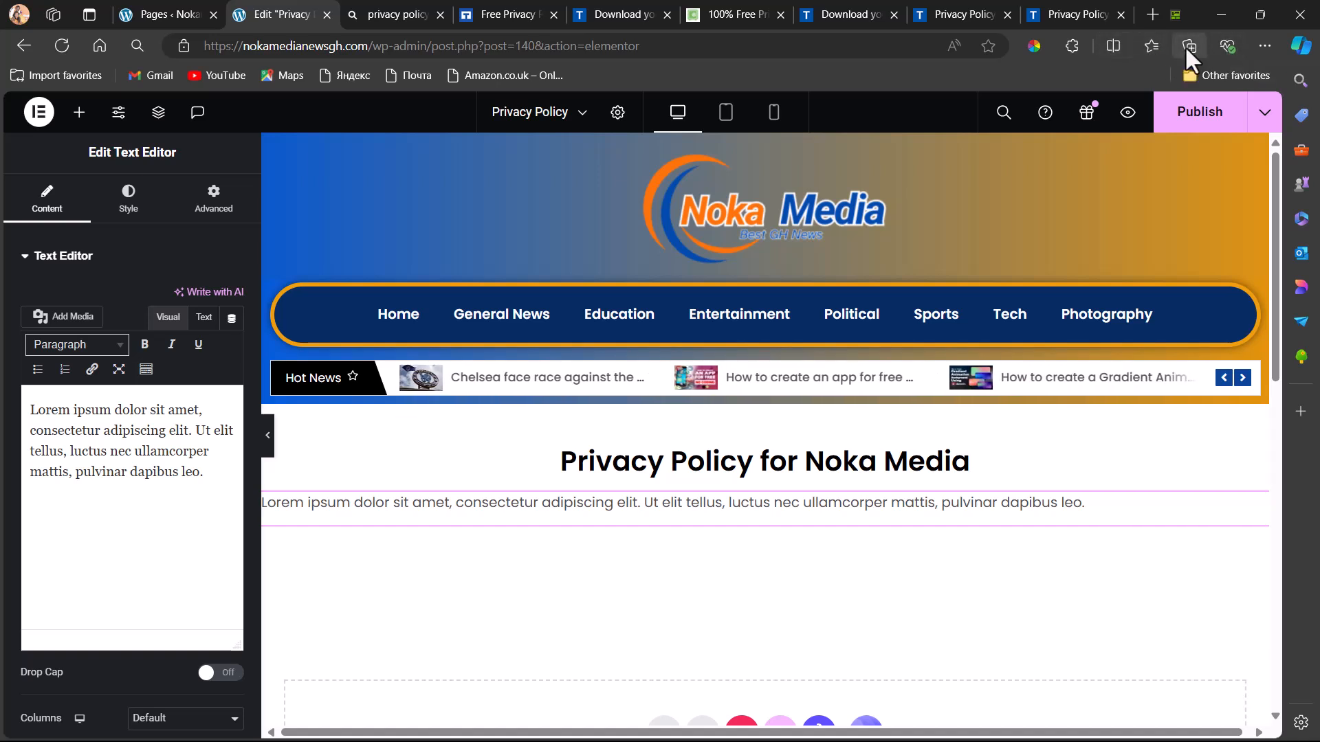
# Open the most recently downloaded privacy policy DOCX from the browser's downloads in Word.
pyautogui.click(1264, 45)
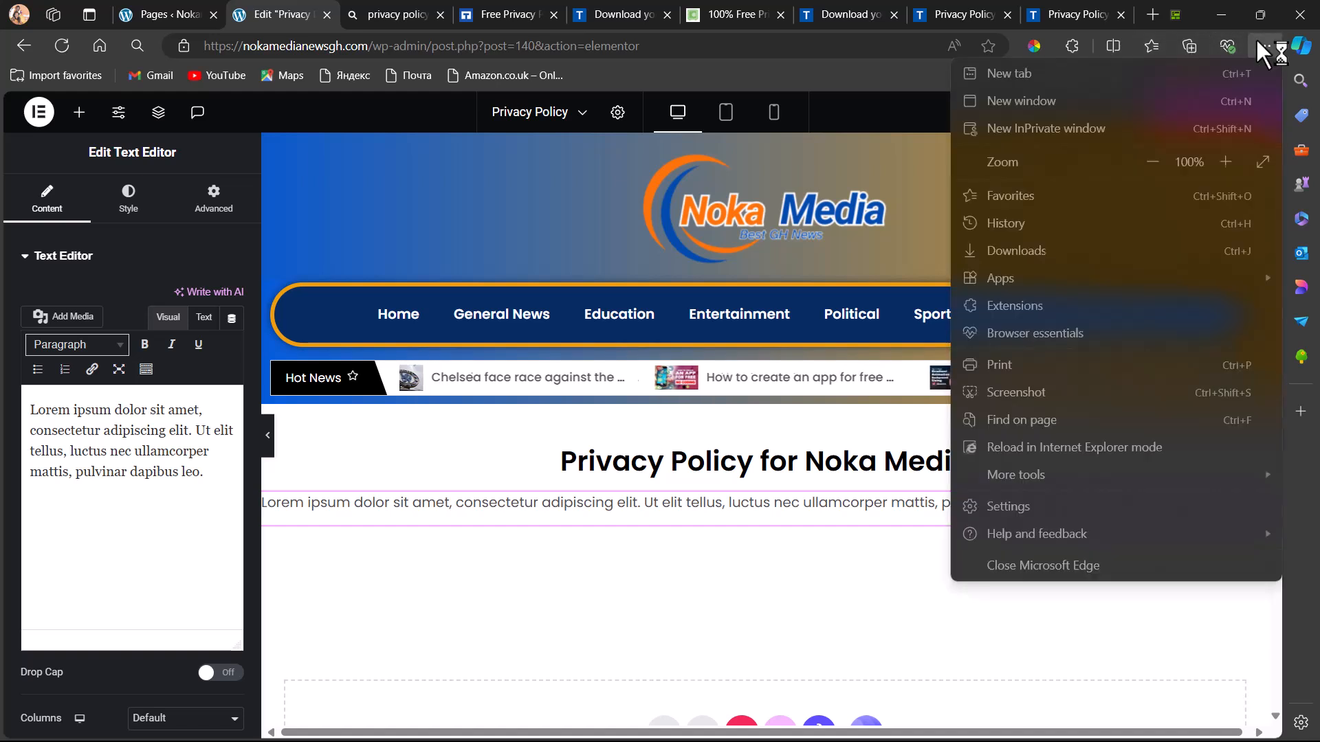
pyautogui.click(1017, 250)
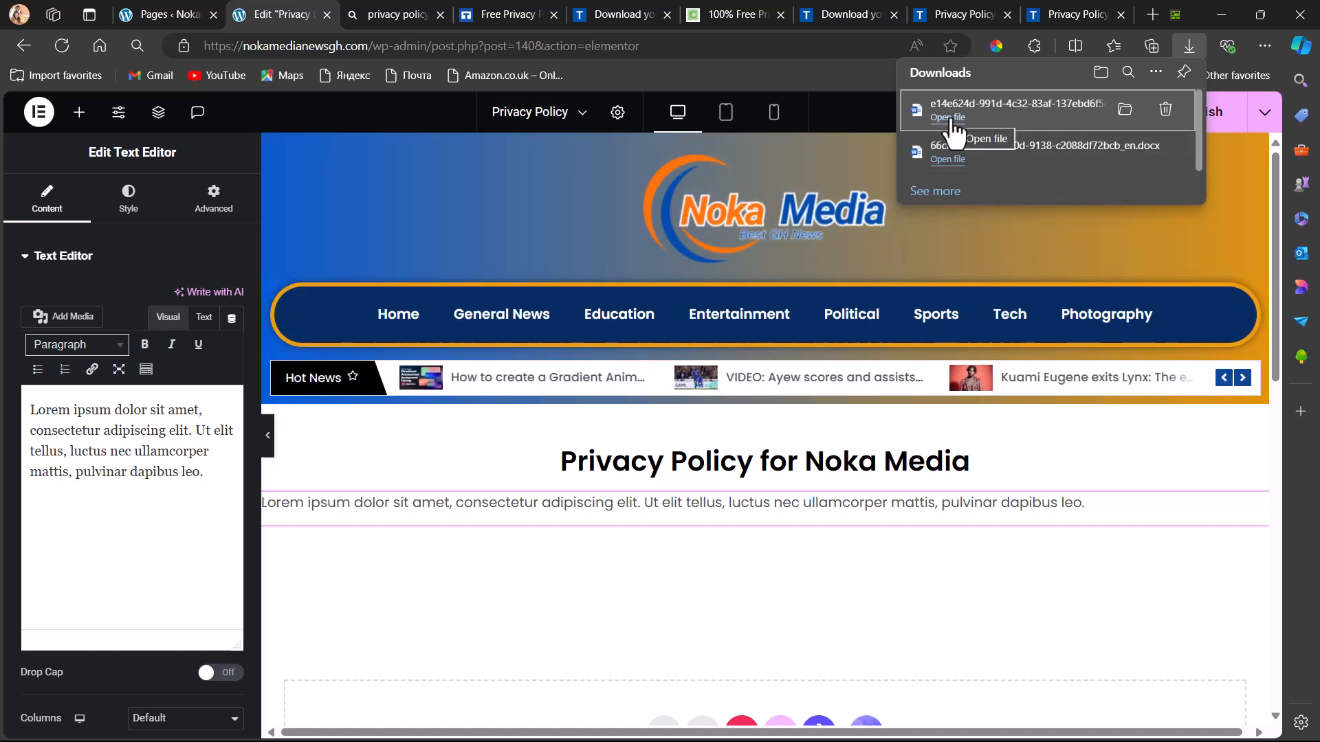
pyautogui.click(950, 119)
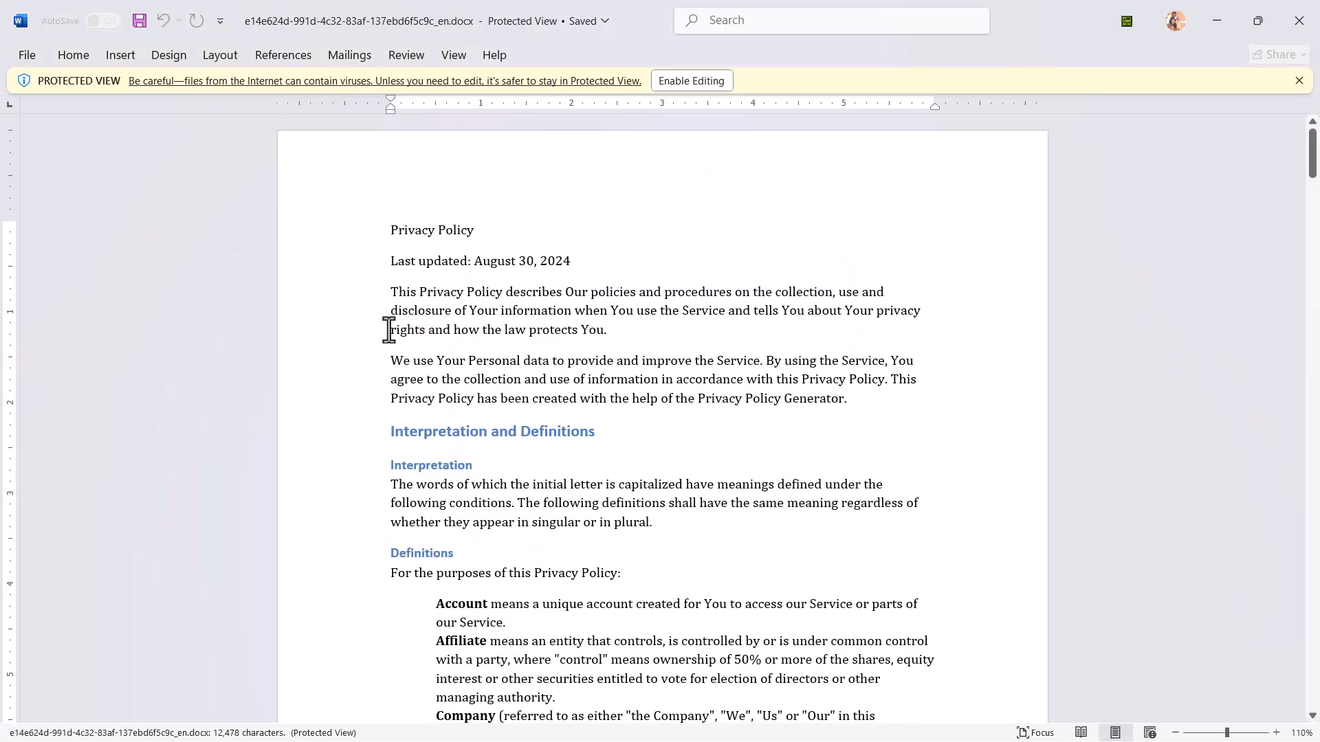
# Enable editing in the privacy policy document, then select and copy its entire text.
pyautogui.moveTo(387, 229); pyautogui.dragTo(430, 736)
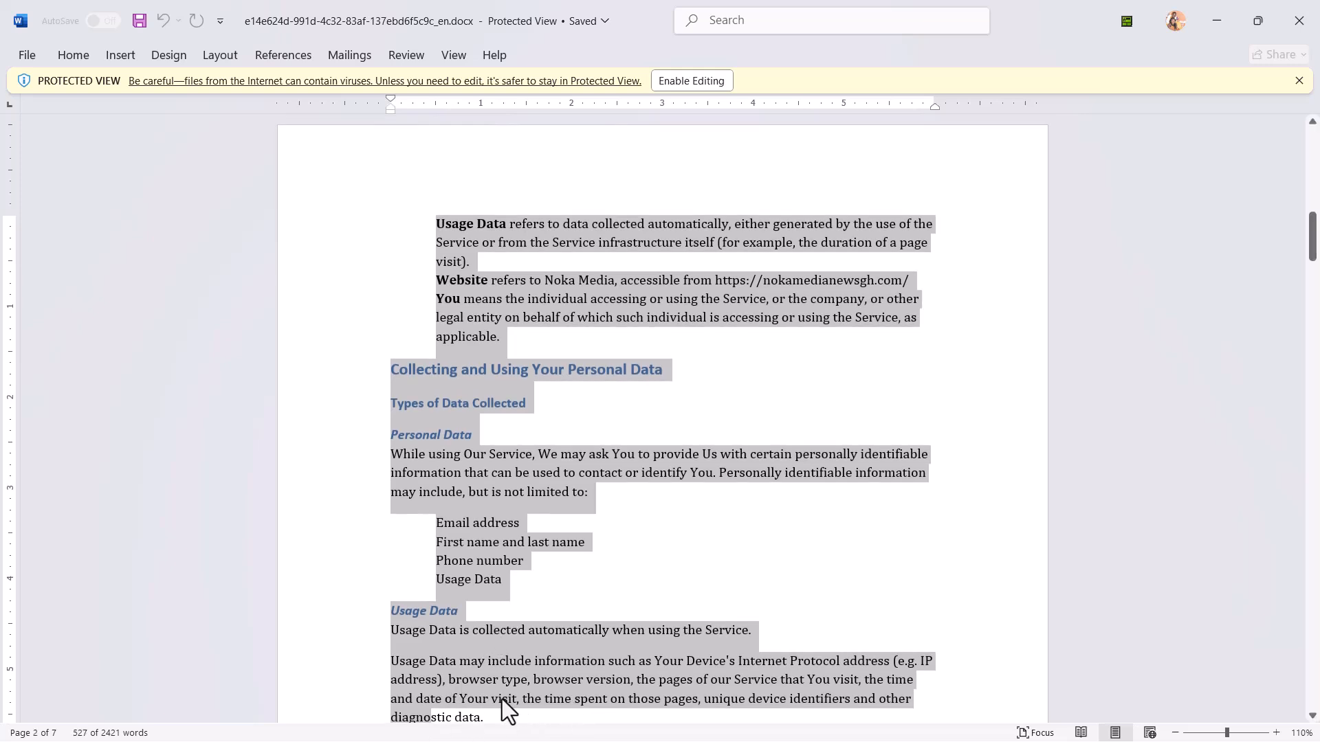
pyautogui.click(477, 660)
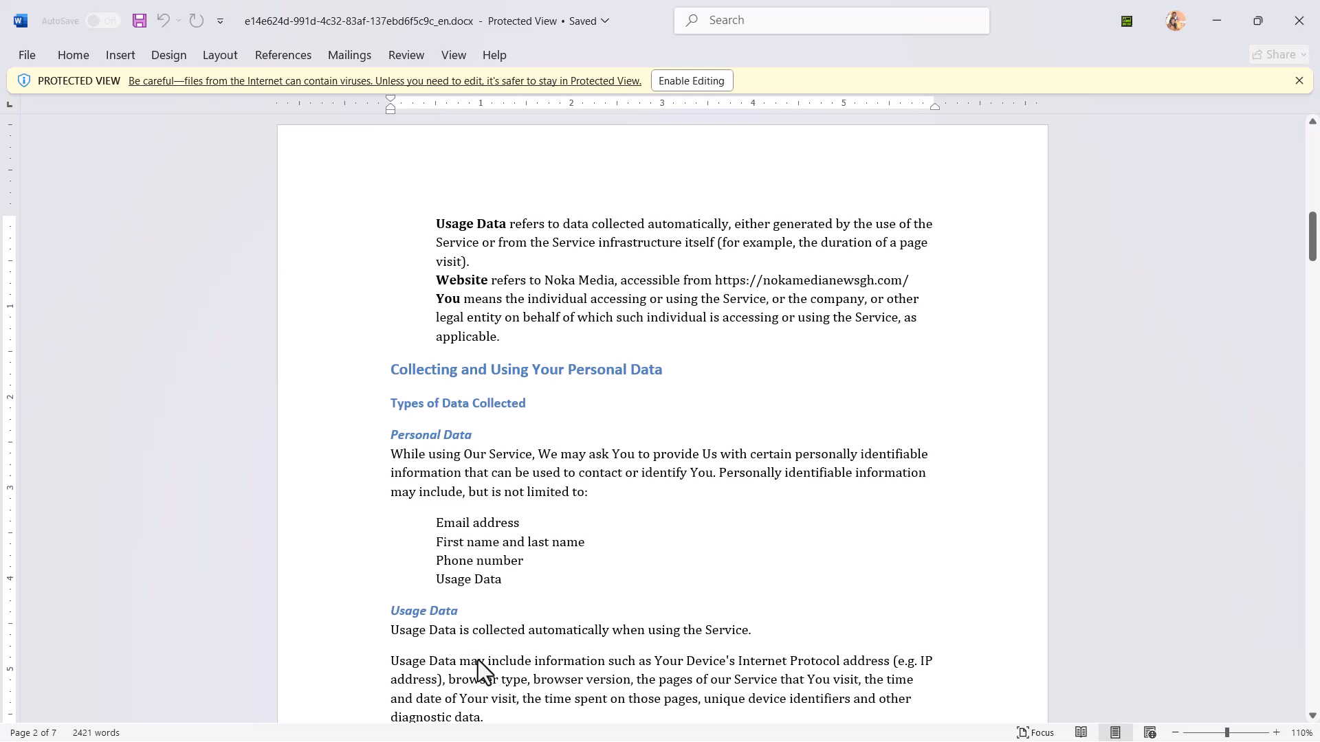
pyautogui.click(673, 77)
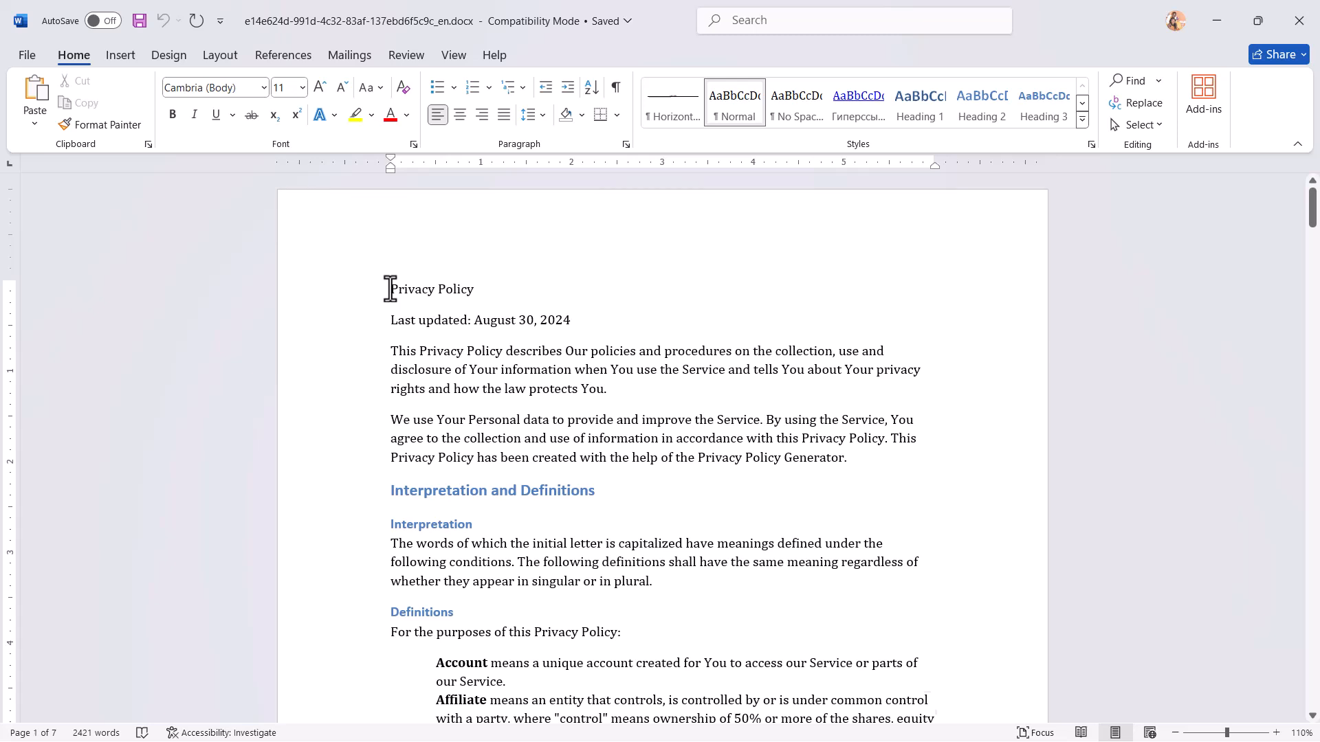
pyautogui.hotkey('ctrl', 'a')
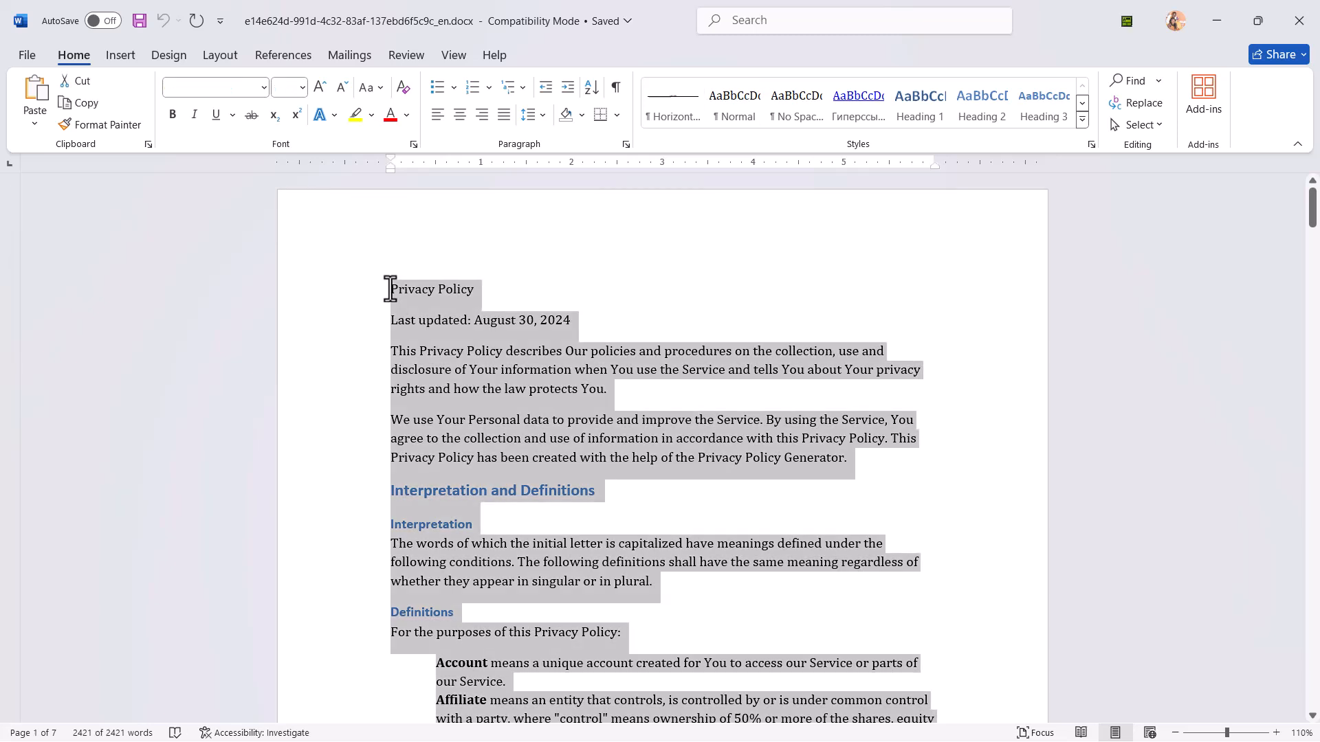
pyautogui.scroll(-8, 465, 469)
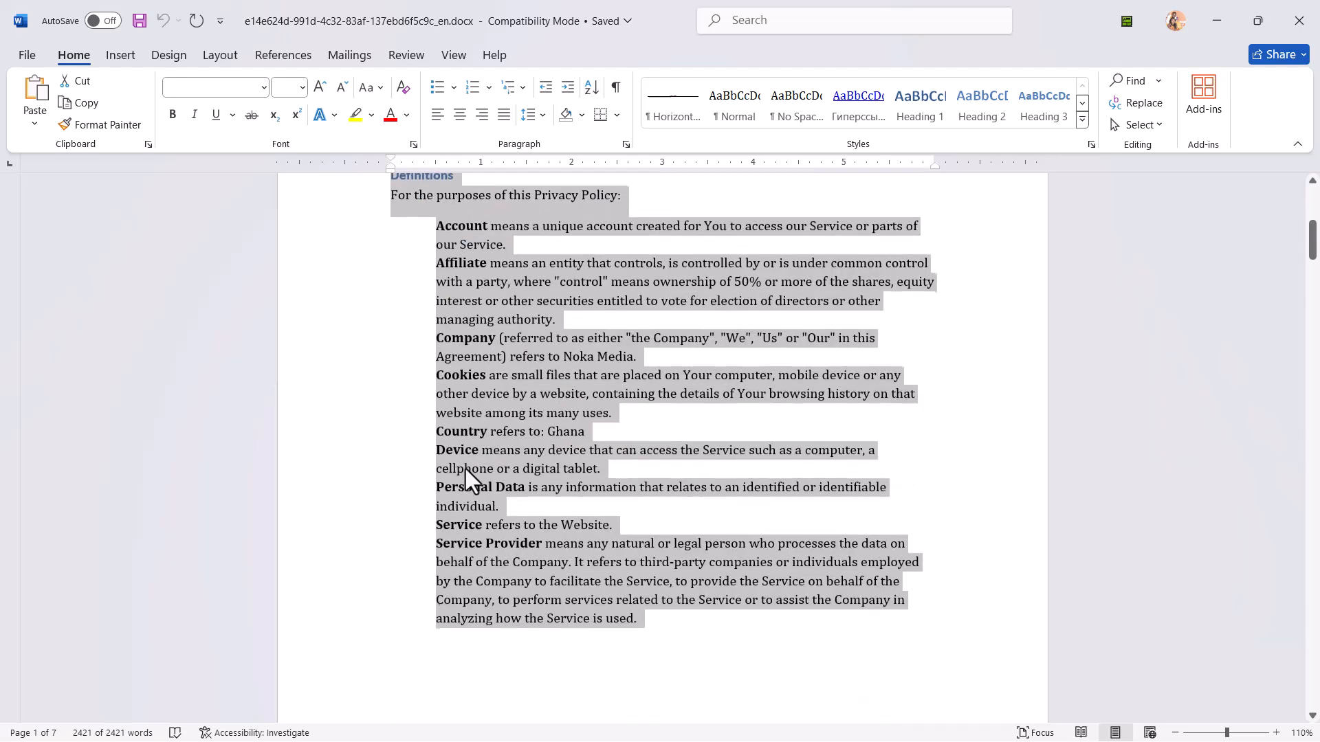
pyautogui.scroll(-10, 465, 468)
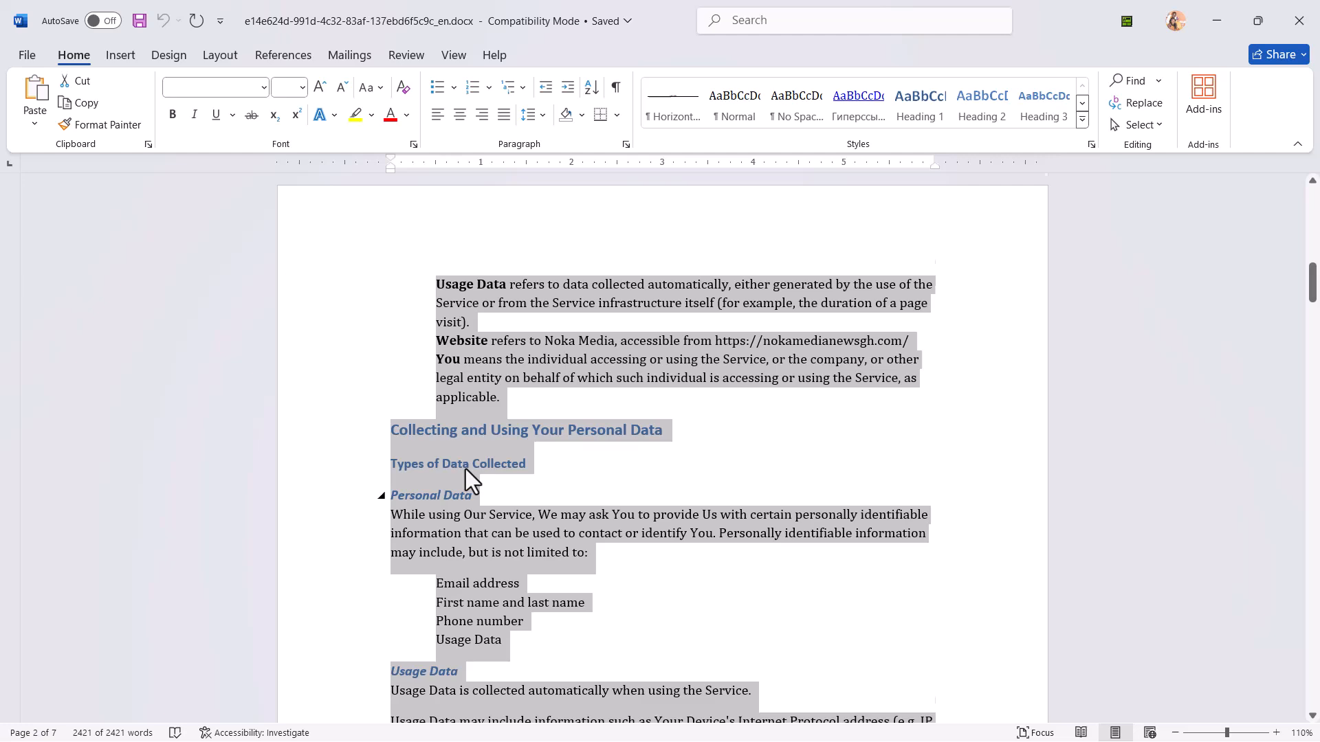
pyautogui.scroll(-7, 464, 468)
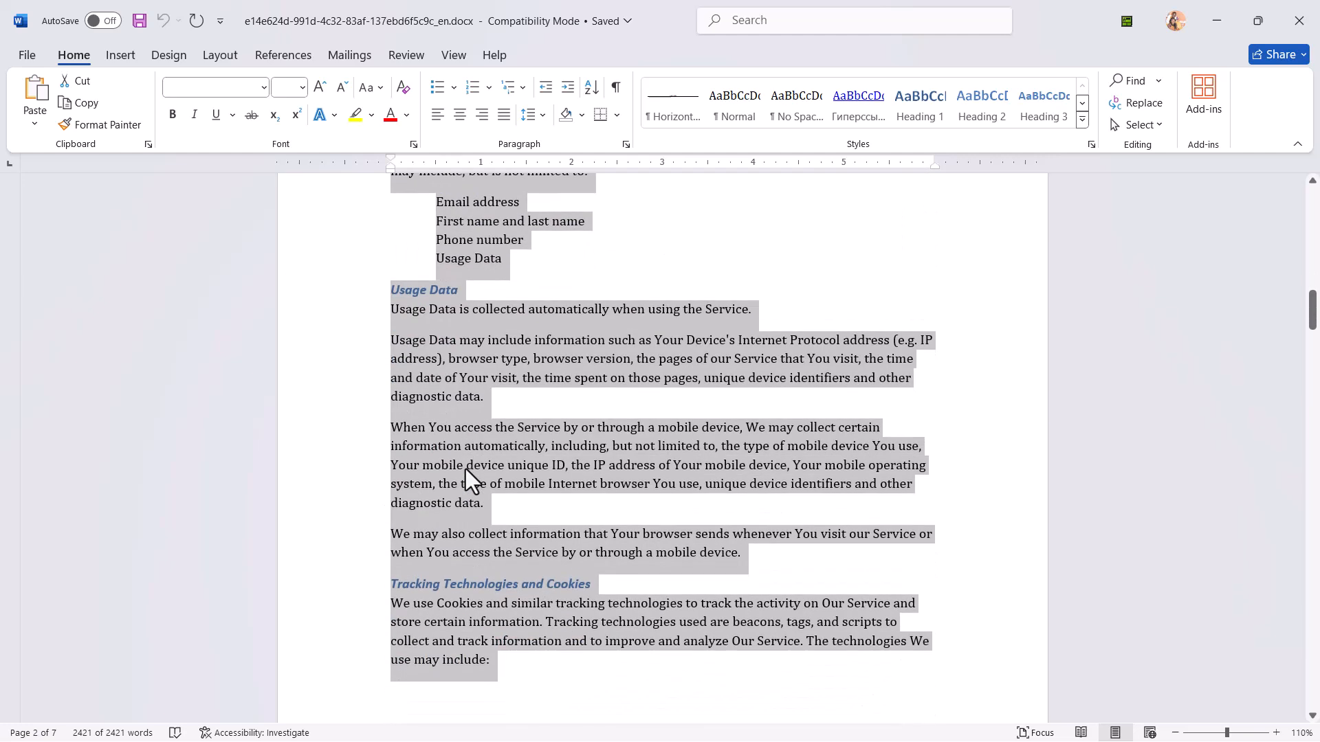
# Minimize both Word documents and replace the Text Editor widget's placeholder paragraph in Elementor with the copied privacy policy text.
pyautogui.click(1219, 22)
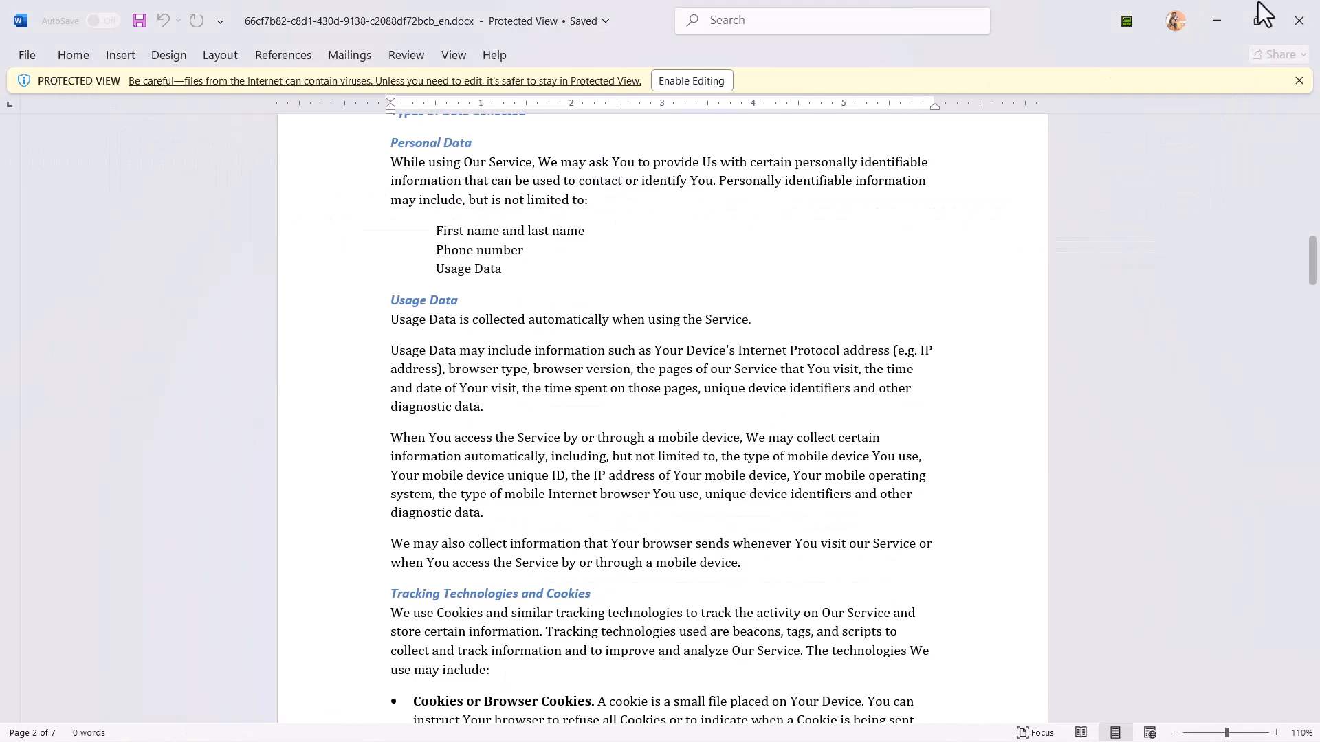
pyautogui.click(1215, 21)
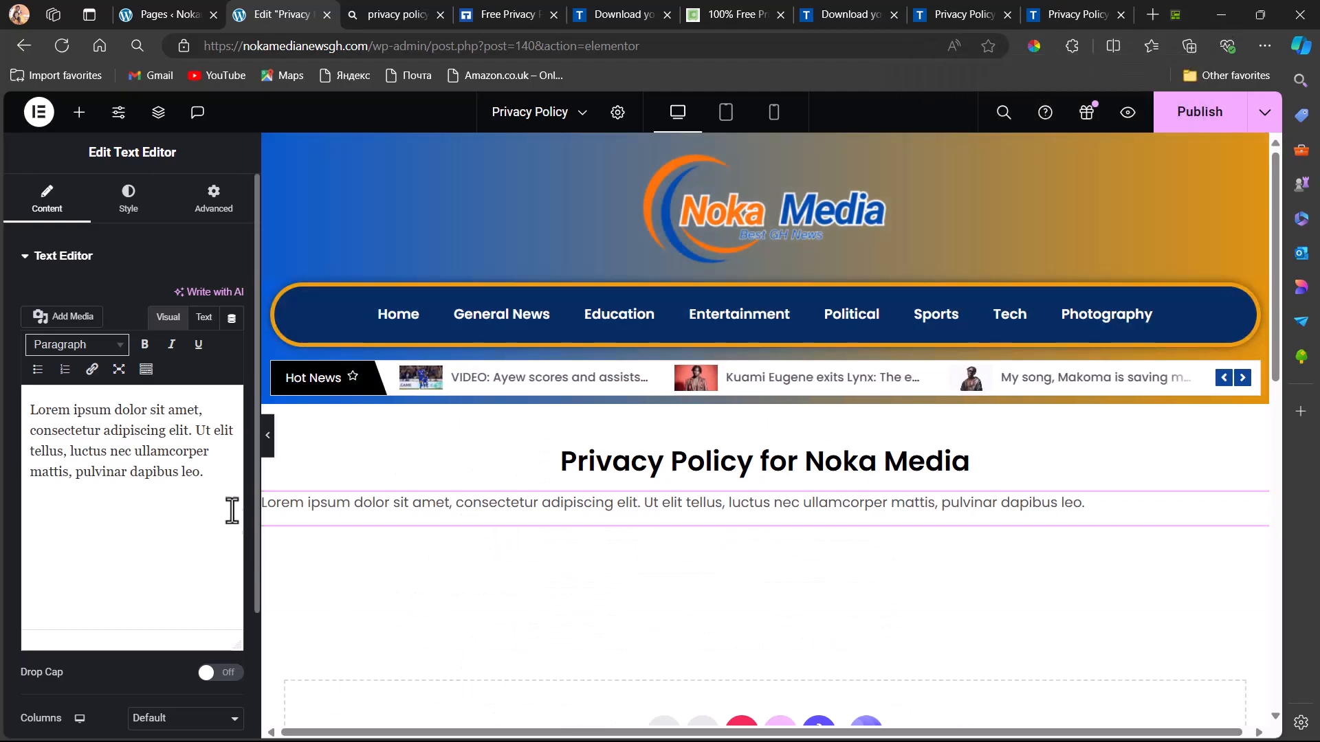
pyautogui.moveTo(206, 474); pyautogui.dragTo(26, 419)
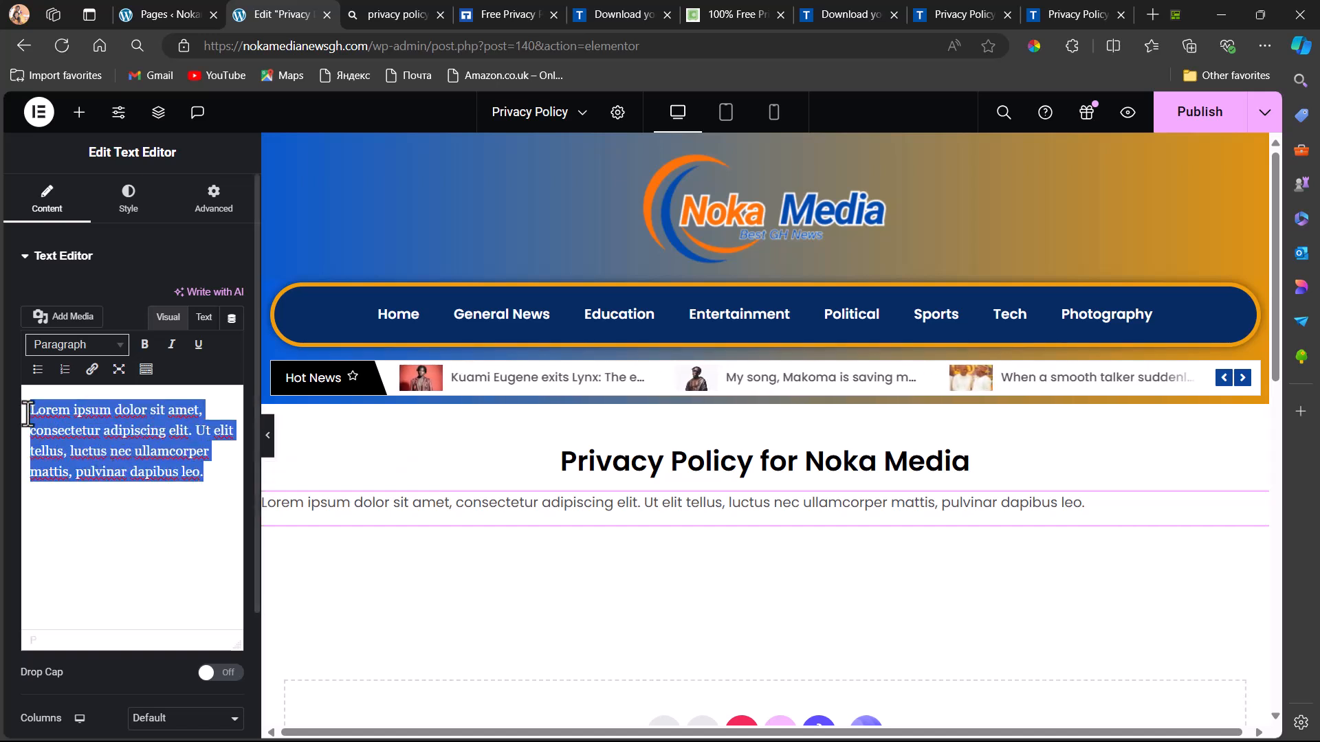
pyautogui.hotkey('ctrl', 'v')
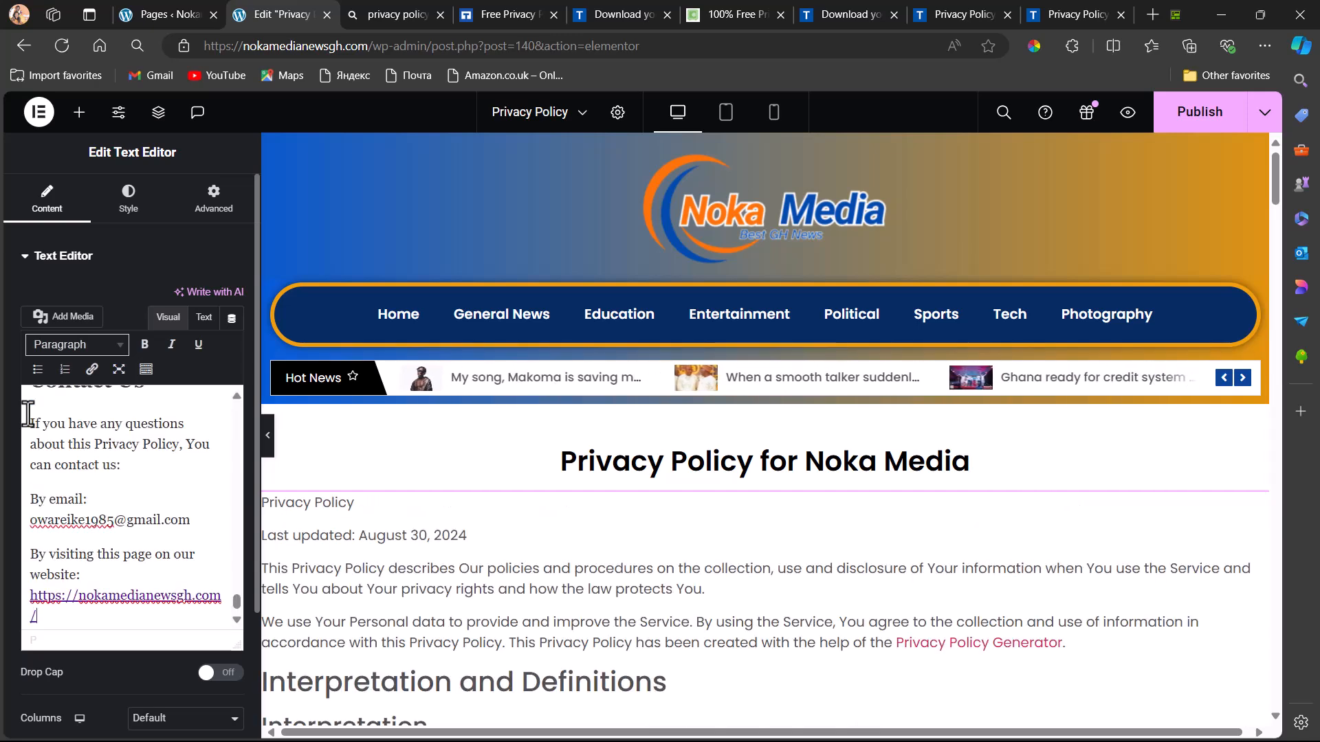
# Examine the pasted policy text at full page width, from the heading down to the site footer.
pyautogui.scroll(-8, 471, 558)
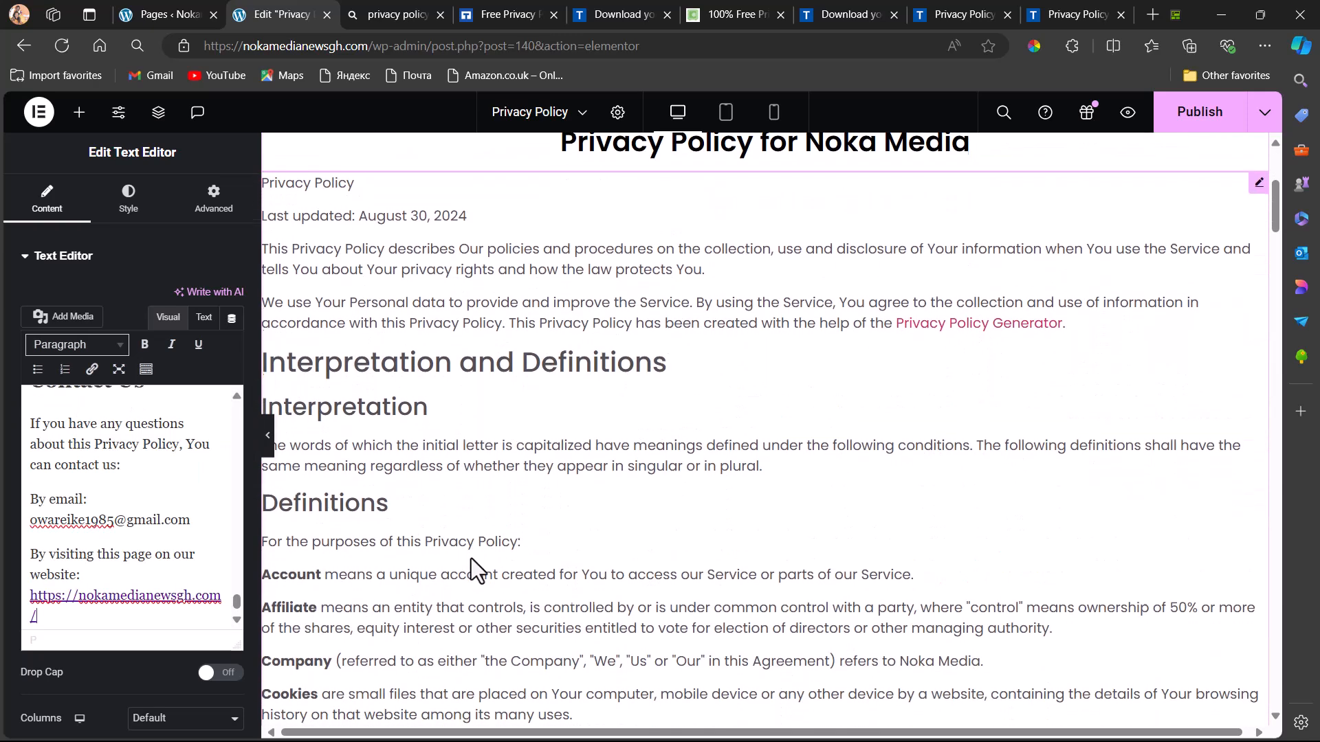
pyautogui.click(268, 435)
pyautogui.scroll(-18, 272, 447)
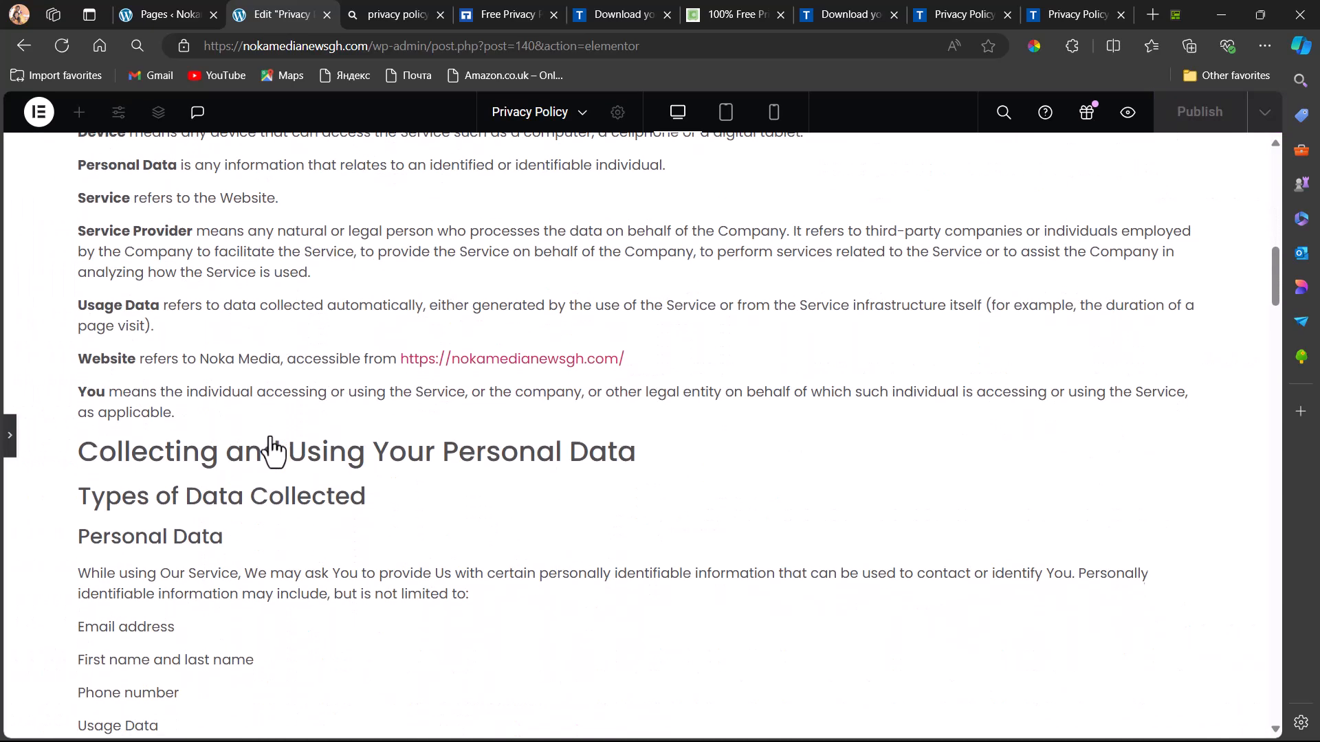
pyautogui.scroll(-20, 271, 447)
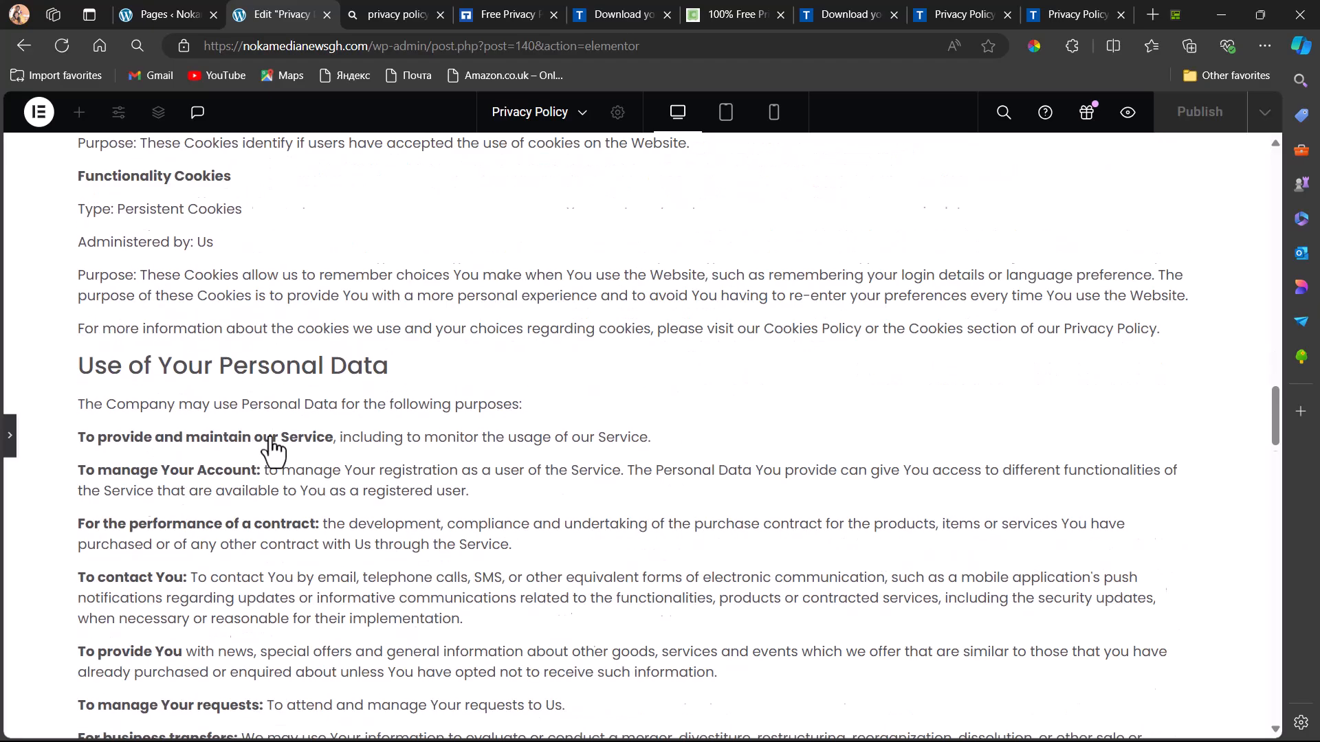
pyautogui.scroll(-3, 271, 446)
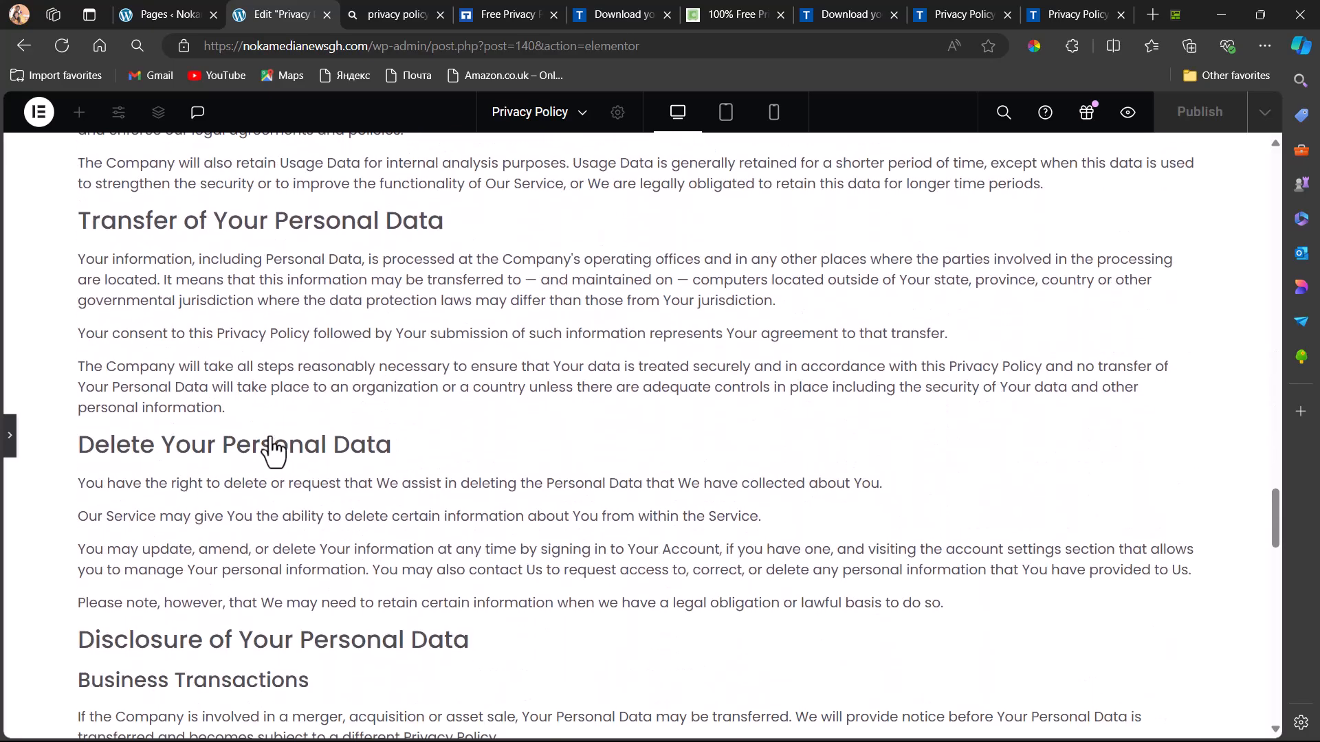
pyautogui.scroll(-19, 272, 450)
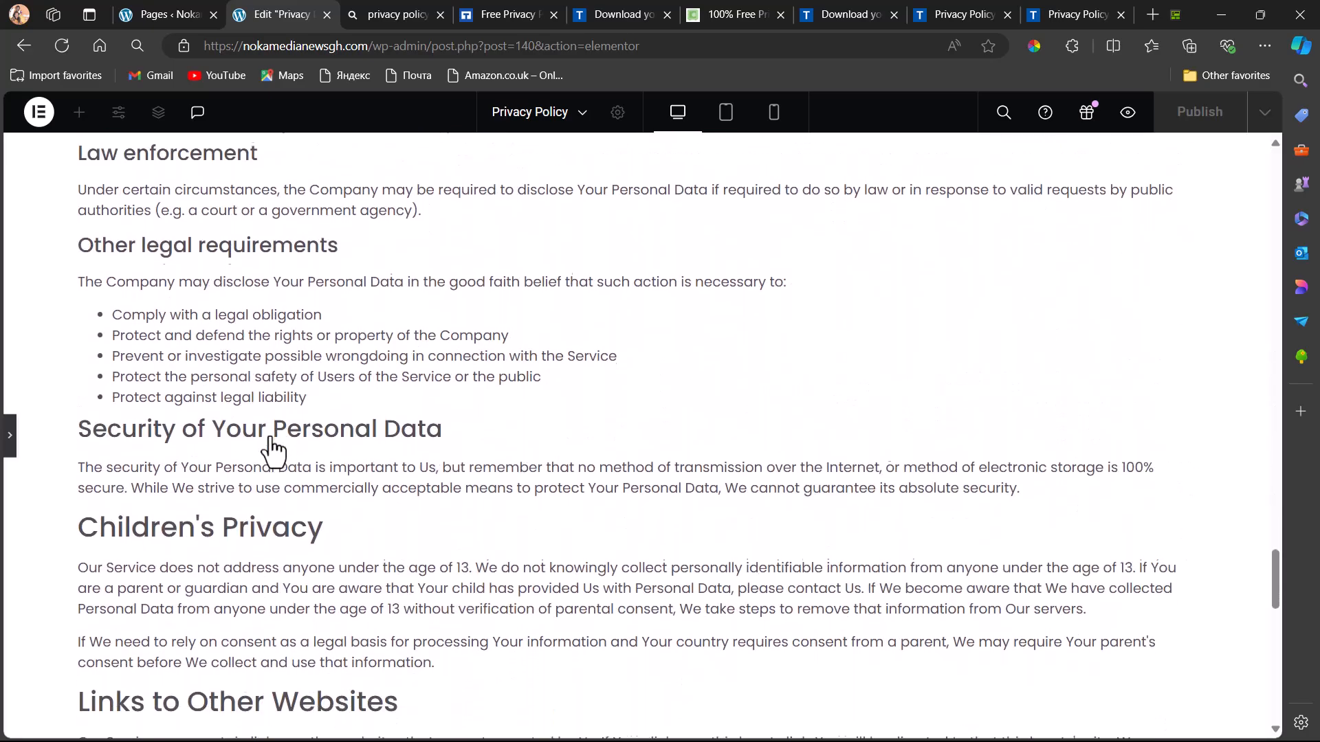
pyautogui.scroll(-5, 273, 450)
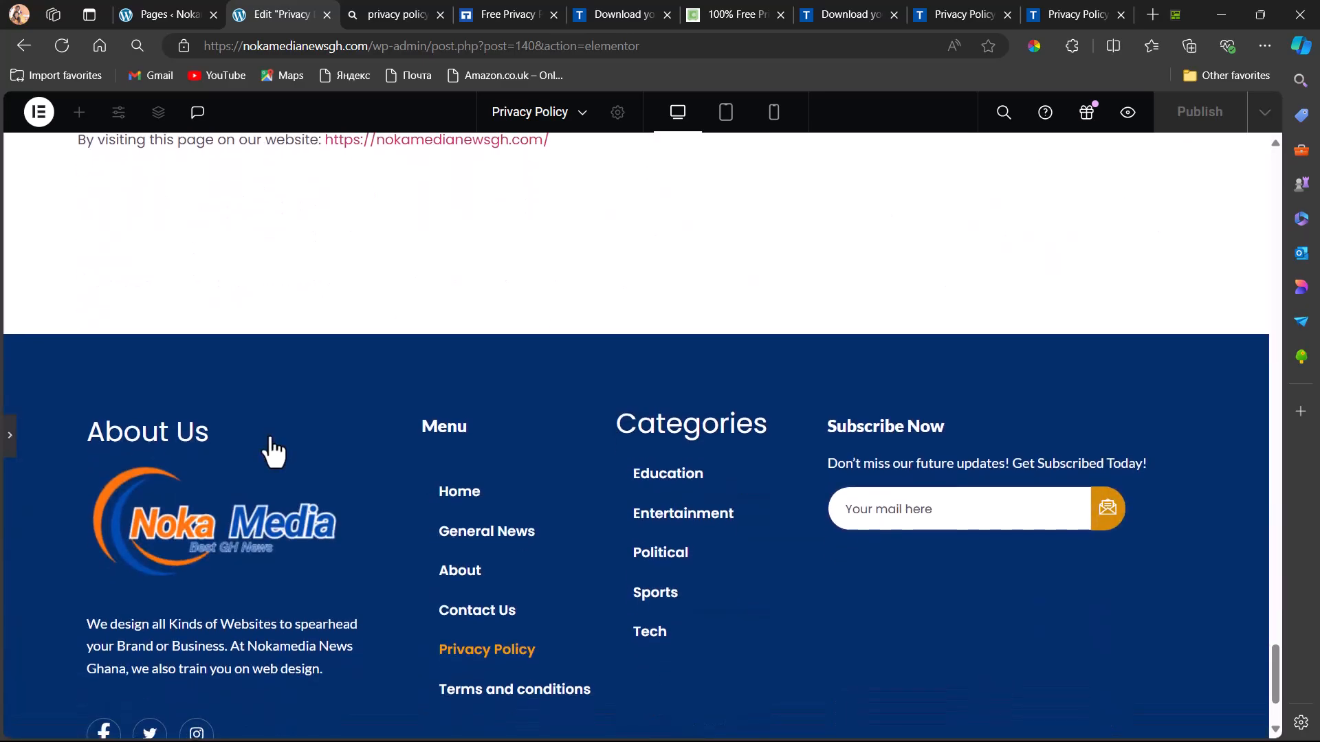
pyautogui.scroll(5, 273, 450)
pyautogui.scroll(20, 273, 450)
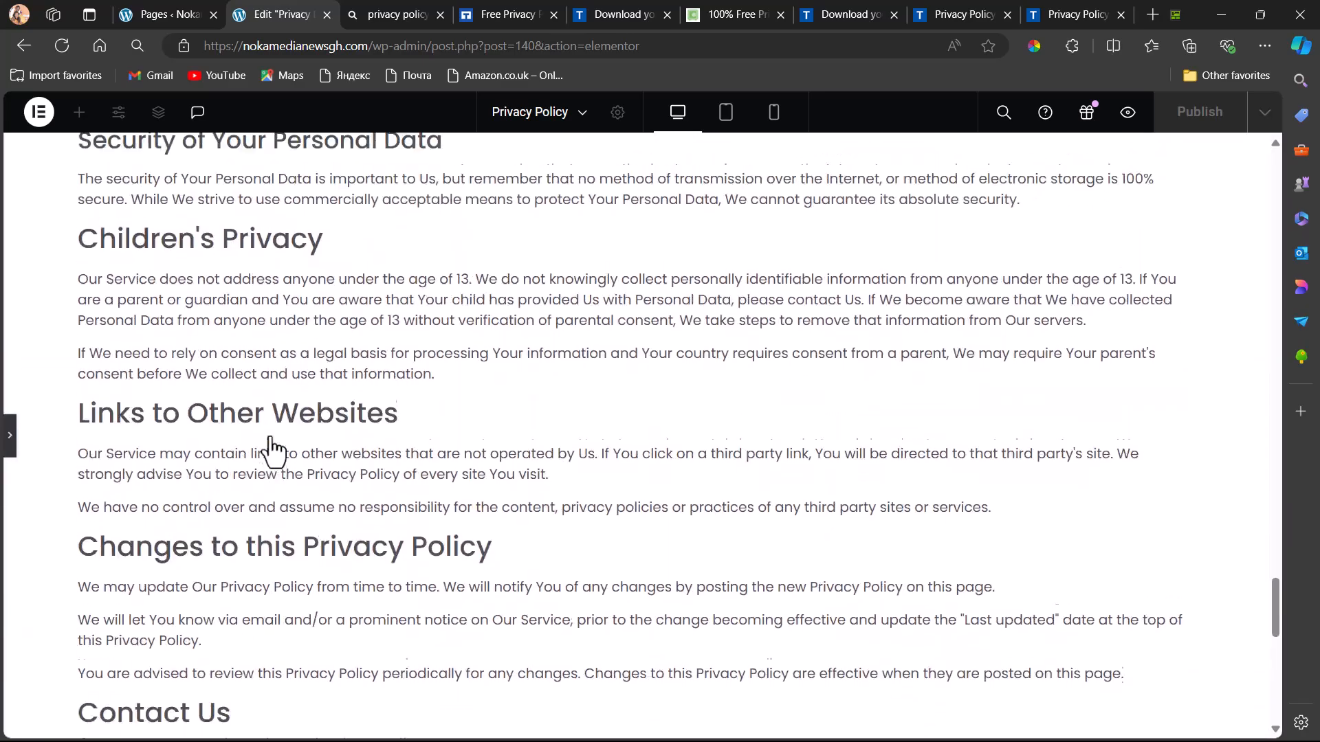
pyautogui.scroll(10, 272, 450)
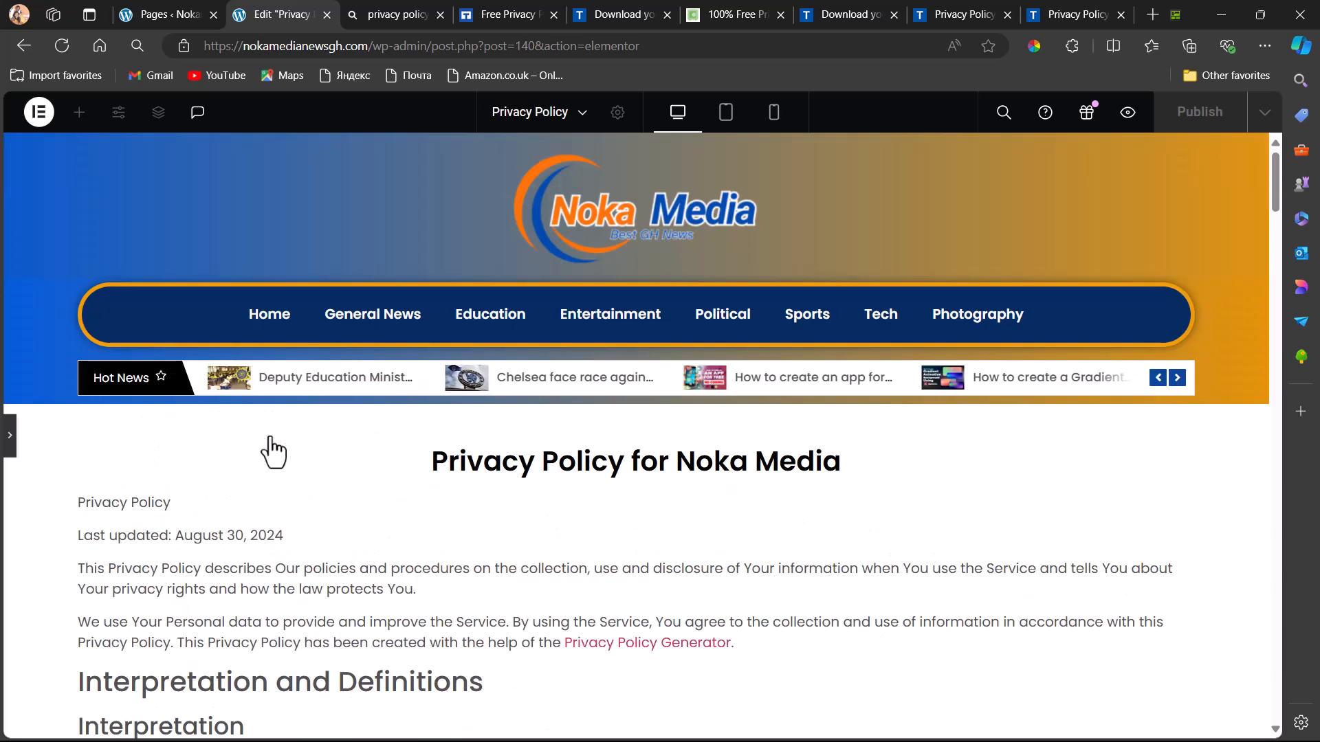
pyautogui.click(10, 441)
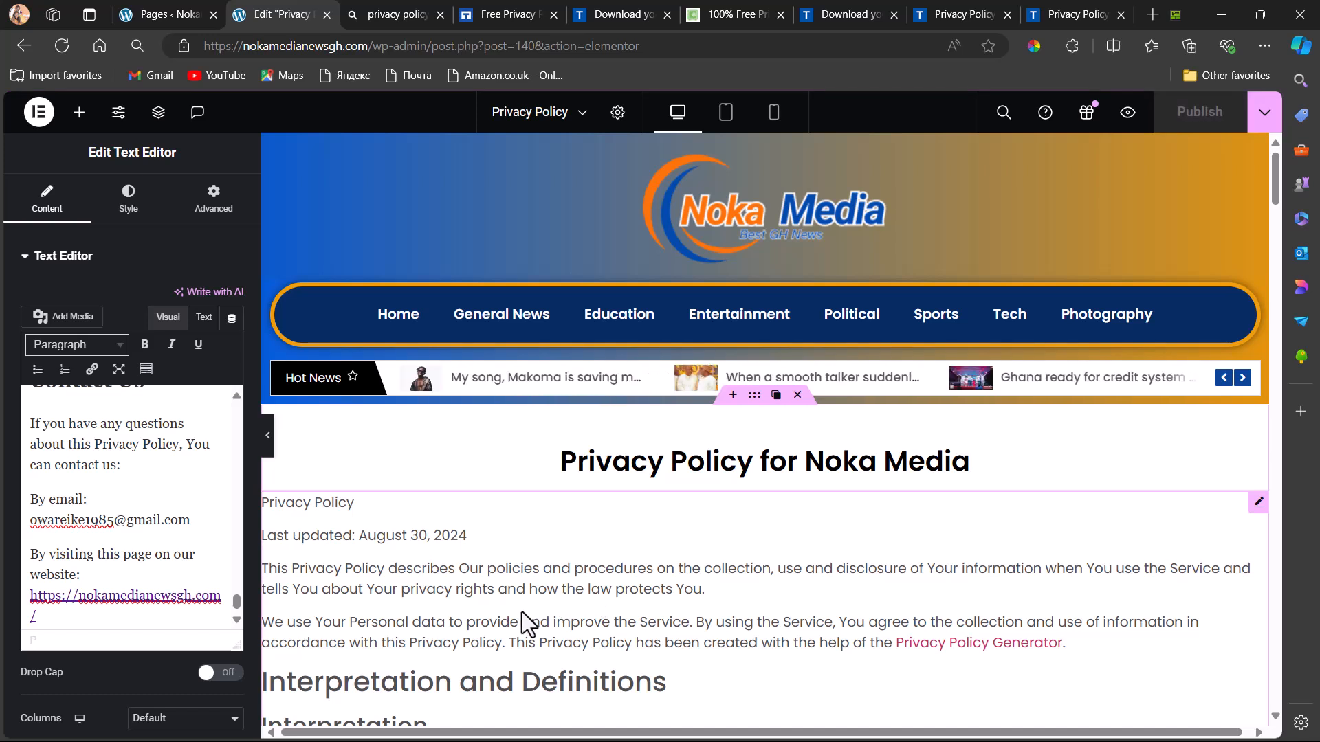
# Set the right and left padding of the container holding the heading and policy text to 20 px.
pyautogui.click(754, 397)
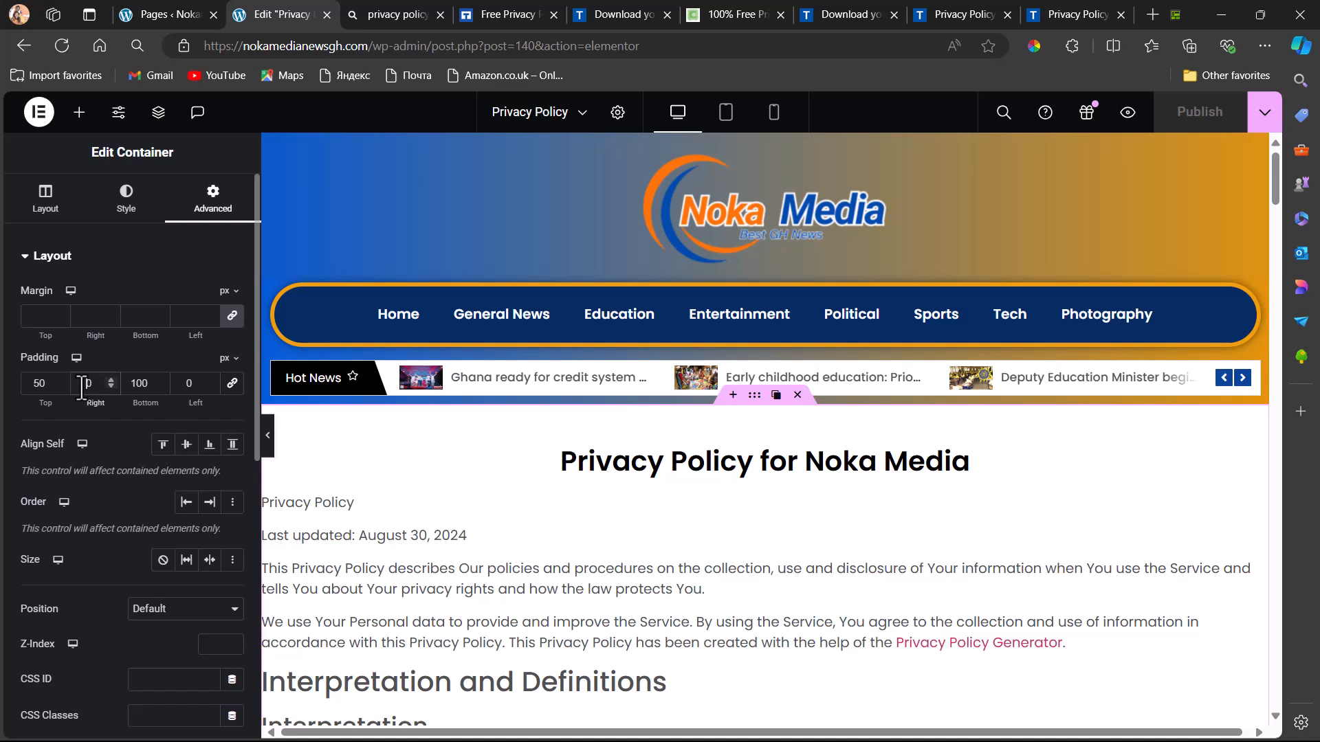
pyautogui.write('2')
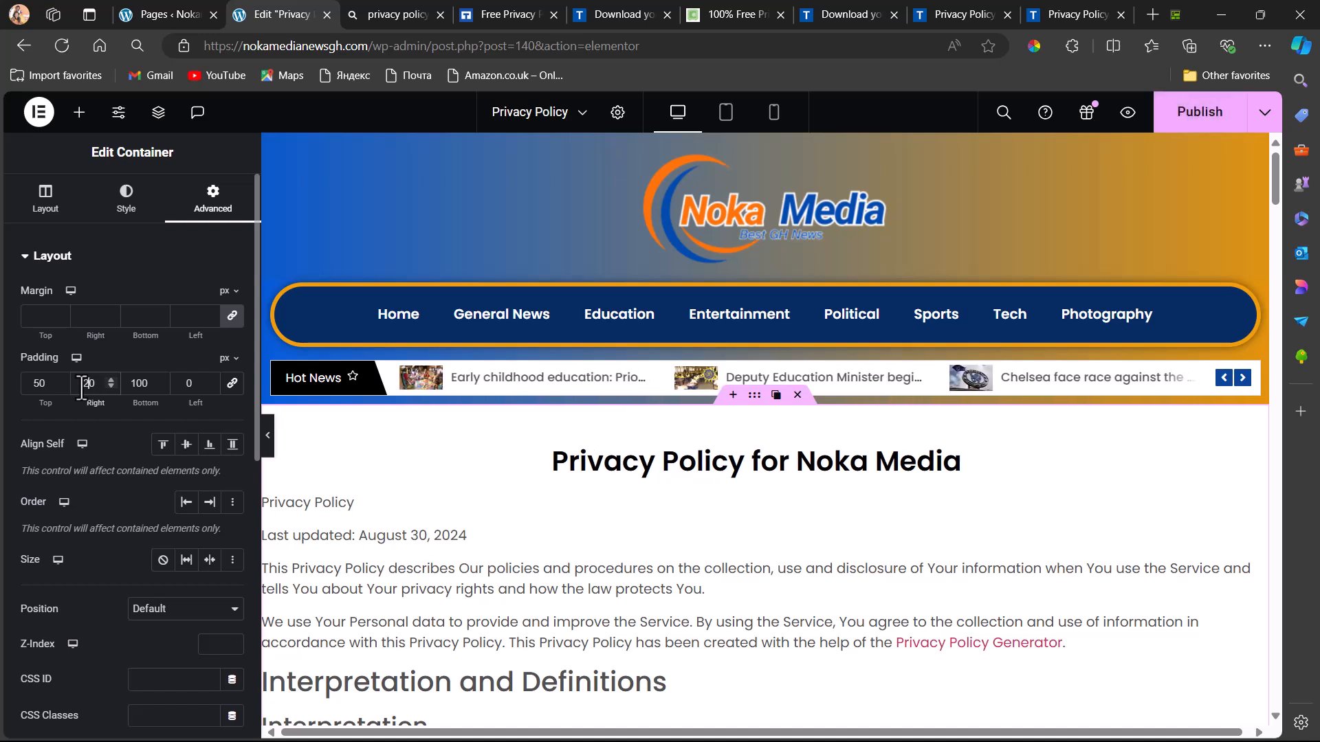
pyautogui.click(172, 389)
pyautogui.write('2')
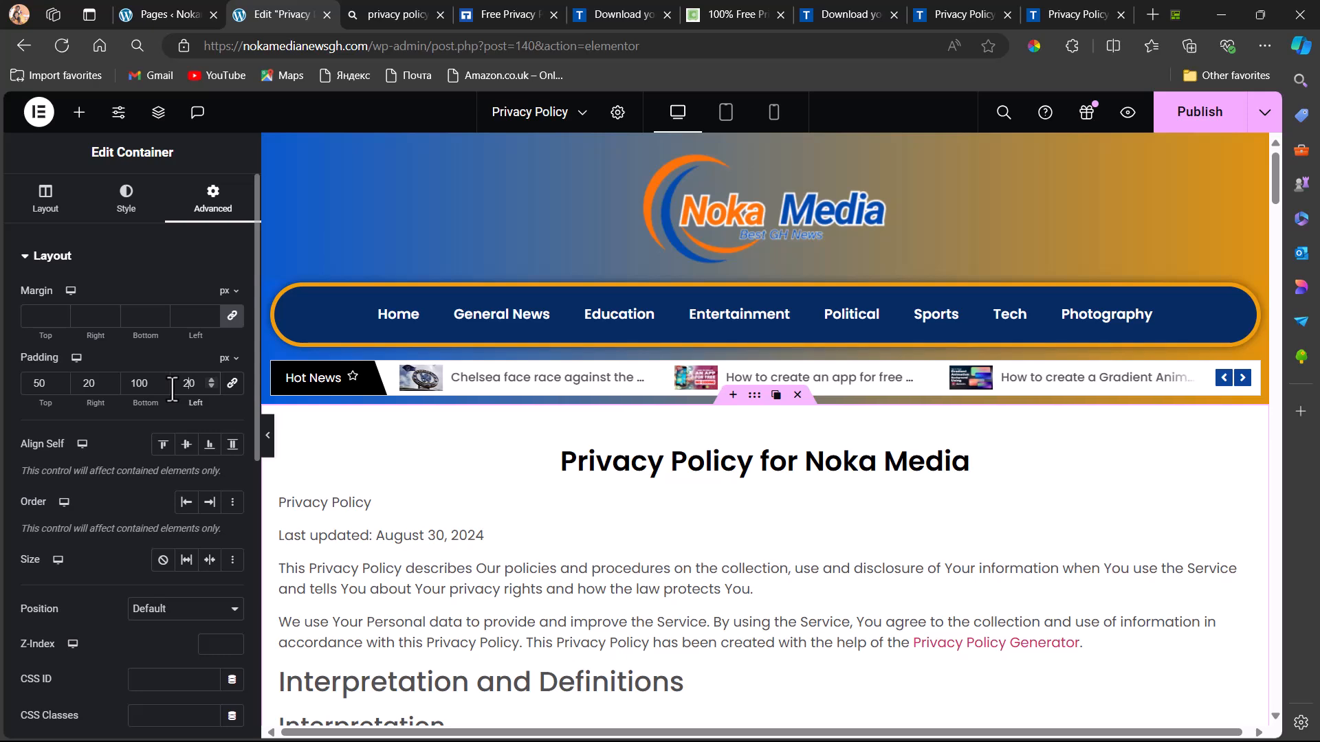
# Check the policy page's layout at full width and publish the page.
pyautogui.click(267, 440)
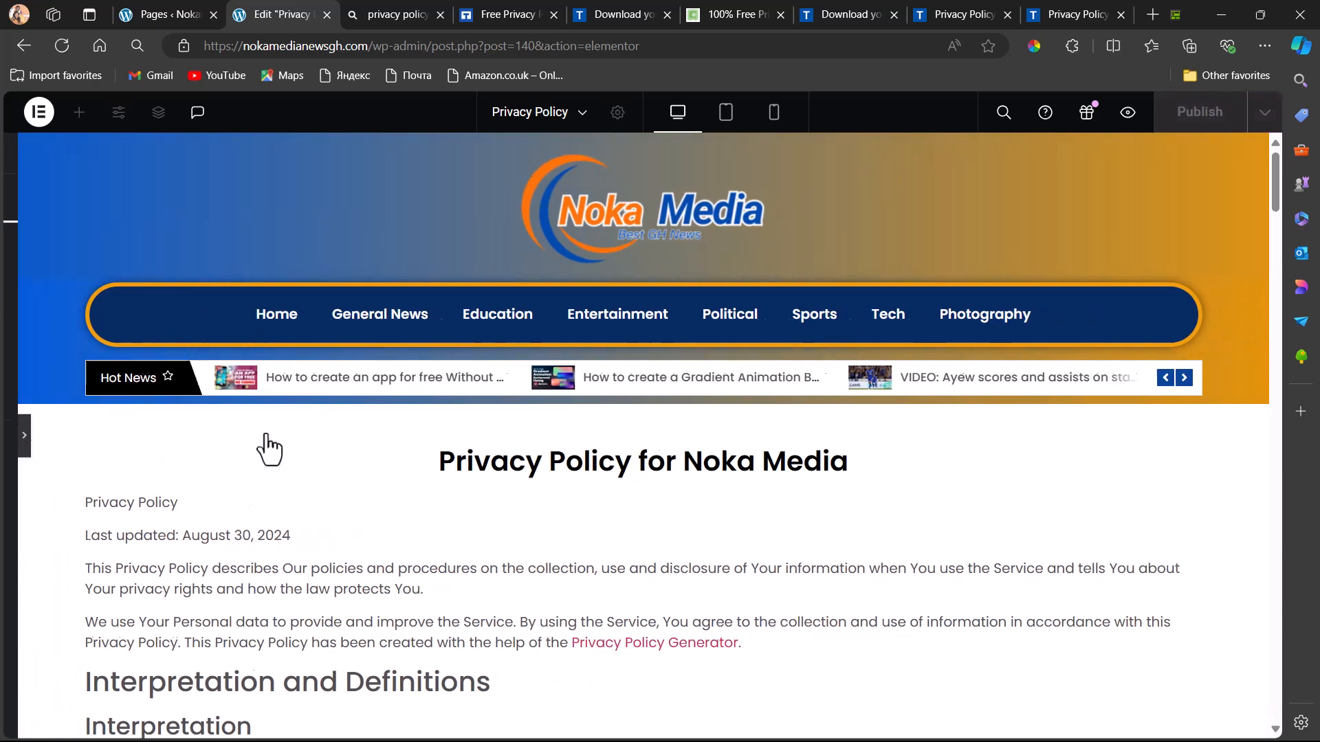
pyautogui.scroll(-3, 188, 600)
pyautogui.scroll(-15, 187, 600)
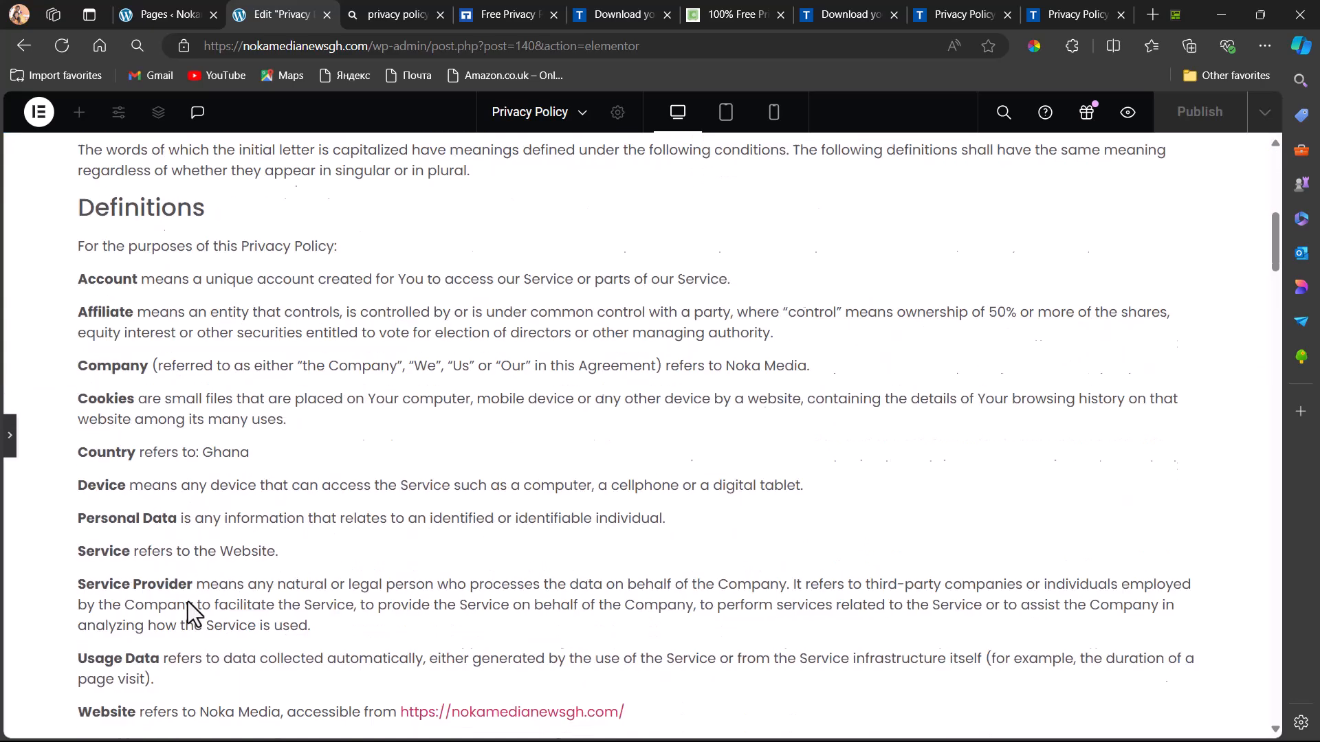
pyautogui.scroll(-12, 187, 600)
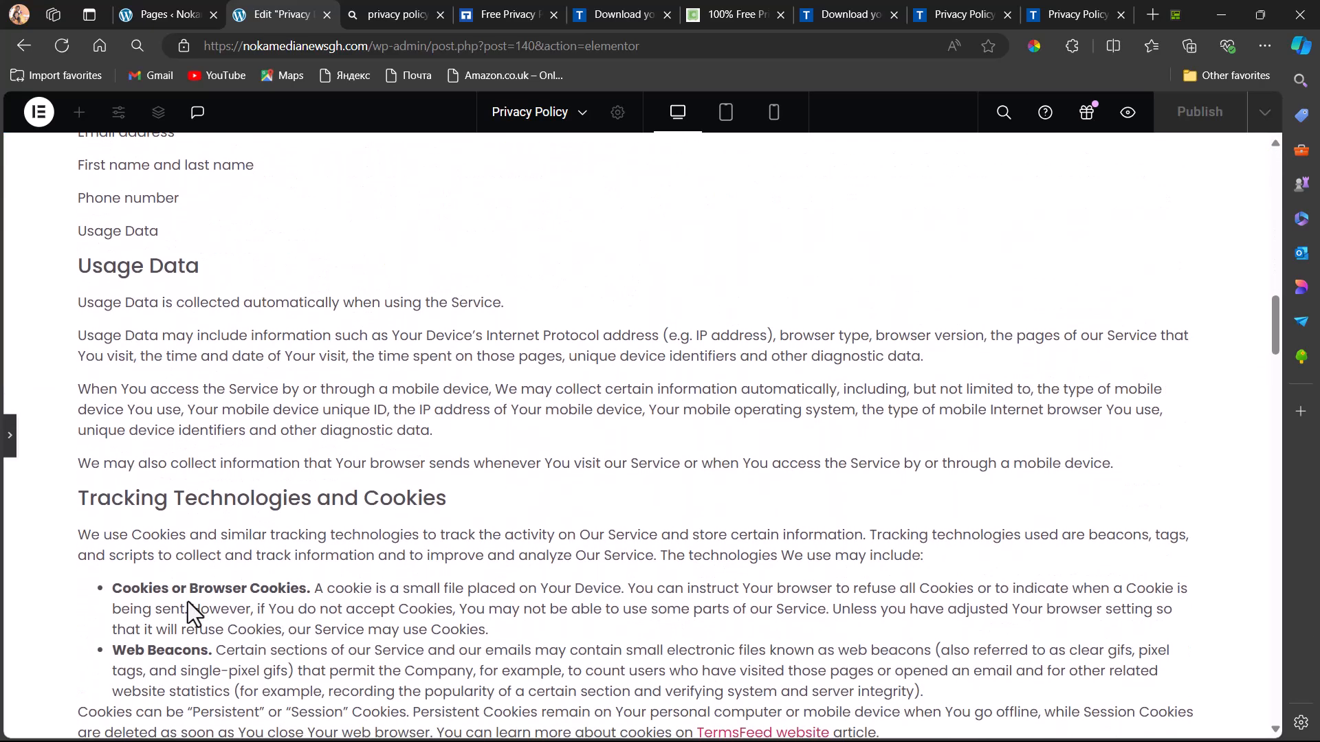
pyautogui.scroll(-7, 187, 600)
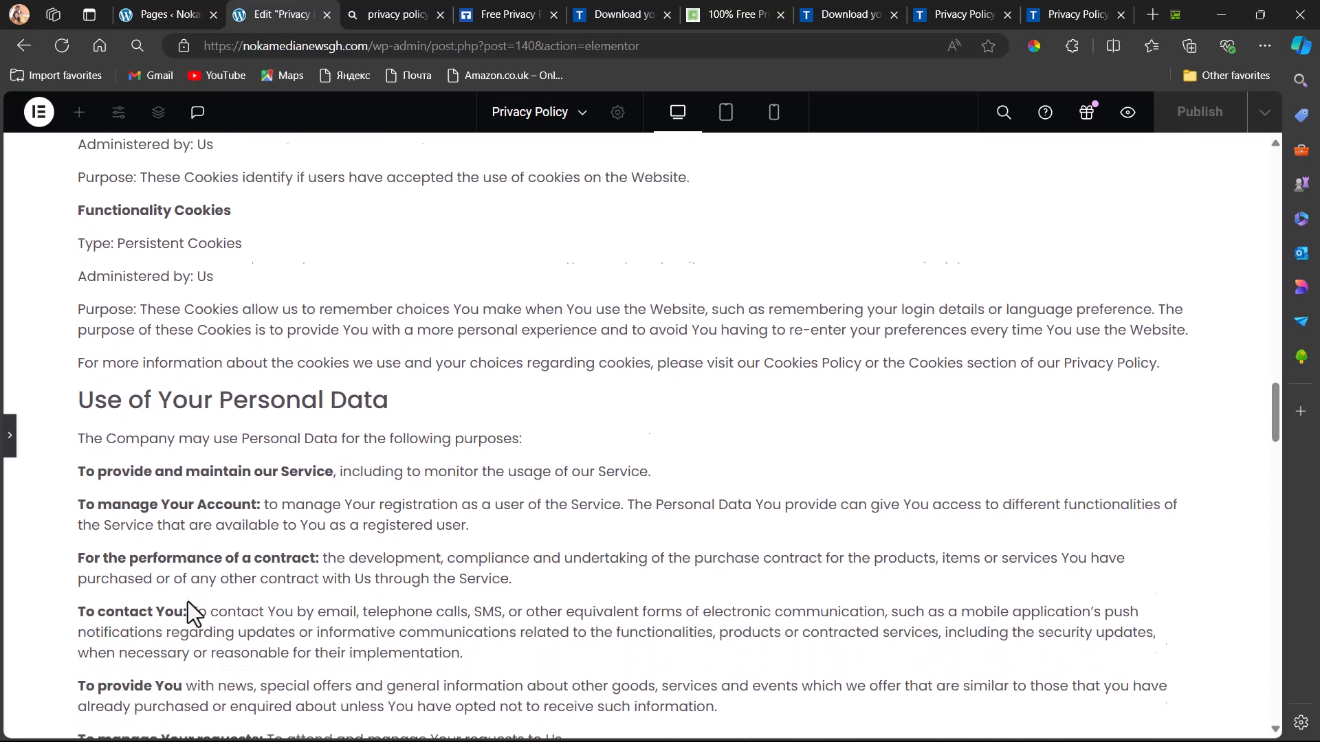
pyautogui.scroll(13, 187, 601)
pyautogui.scroll(20, 188, 601)
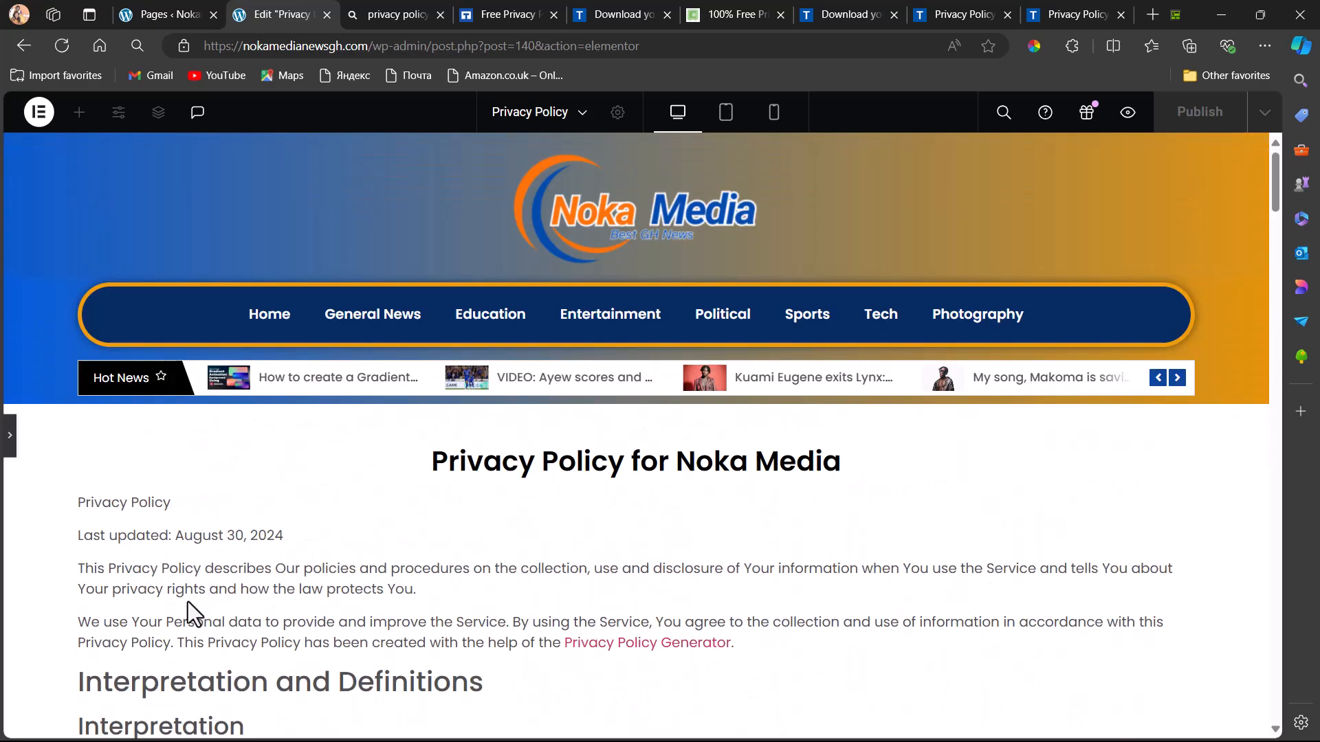
pyautogui.click(11, 444)
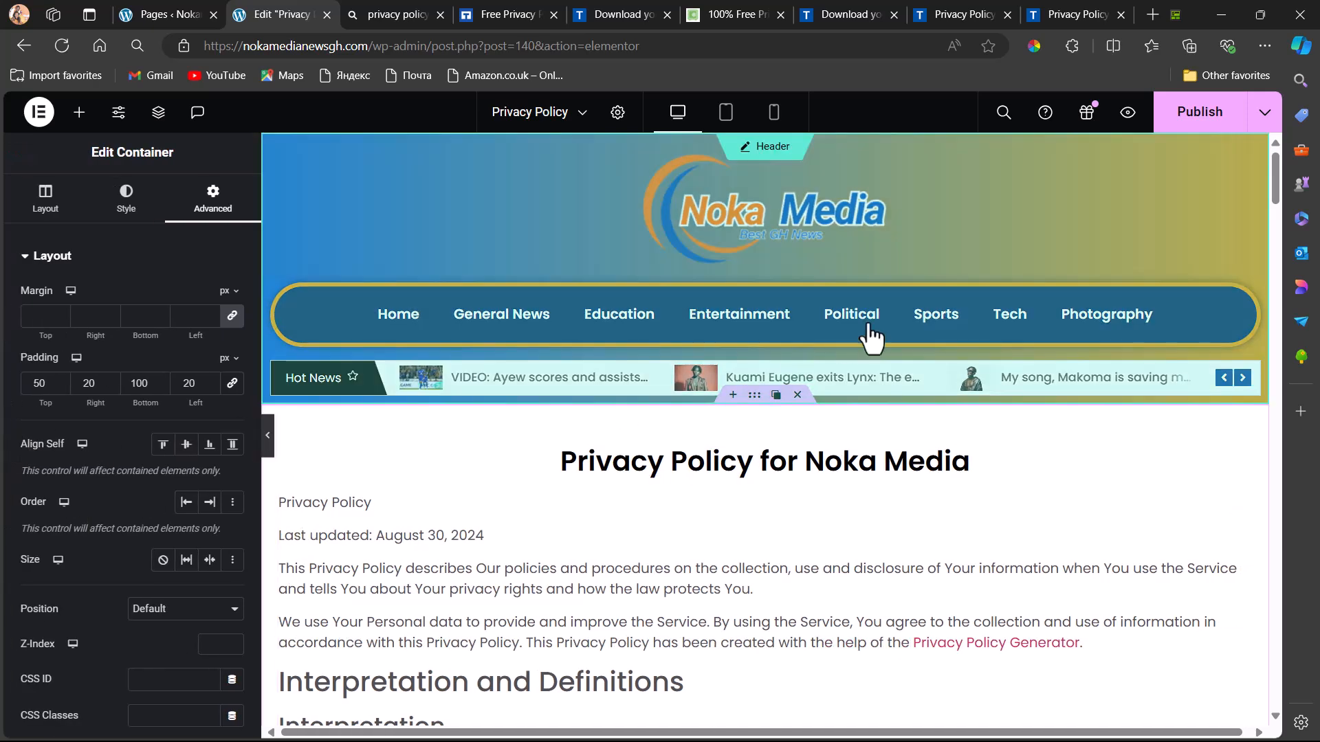
pyautogui.click(1188, 122)
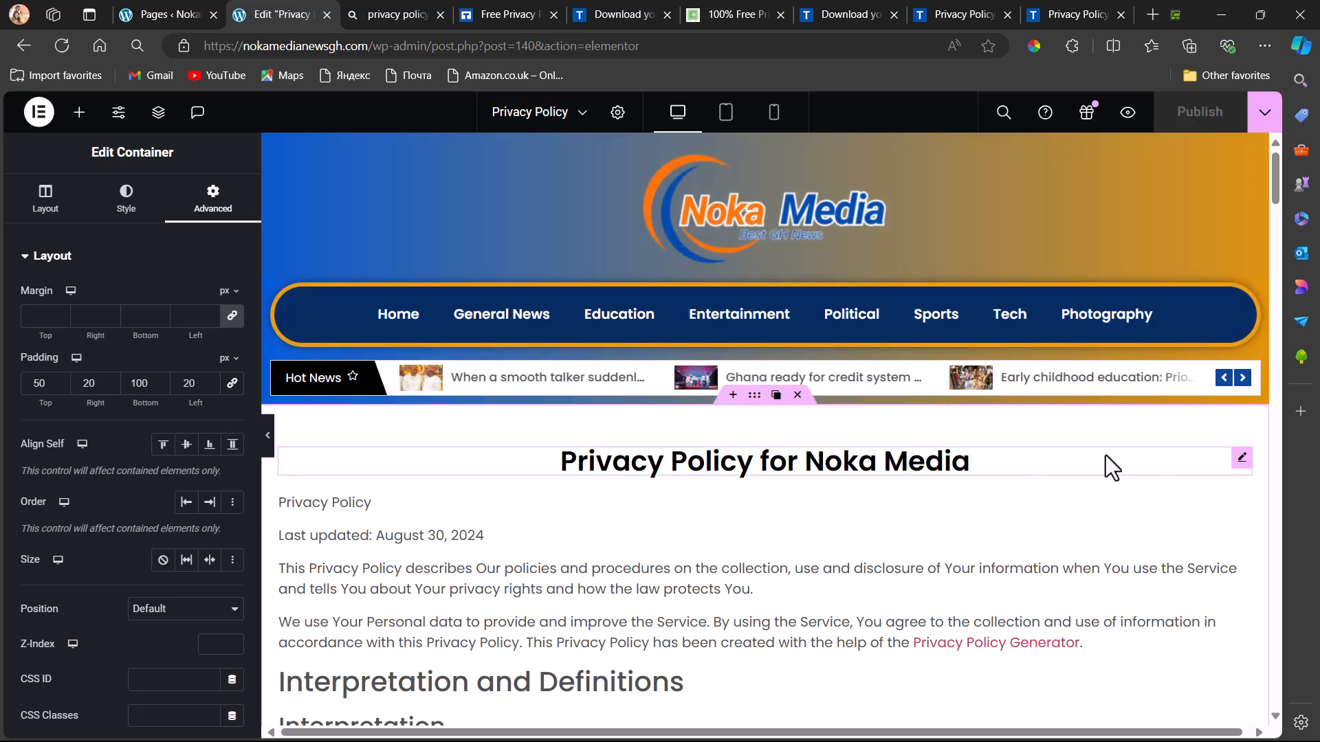
# Unlink the padding values of the "Privacy Policy for Noka Media" heading and set its bottom padding to 30 px.
pyautogui.click(1242, 458)
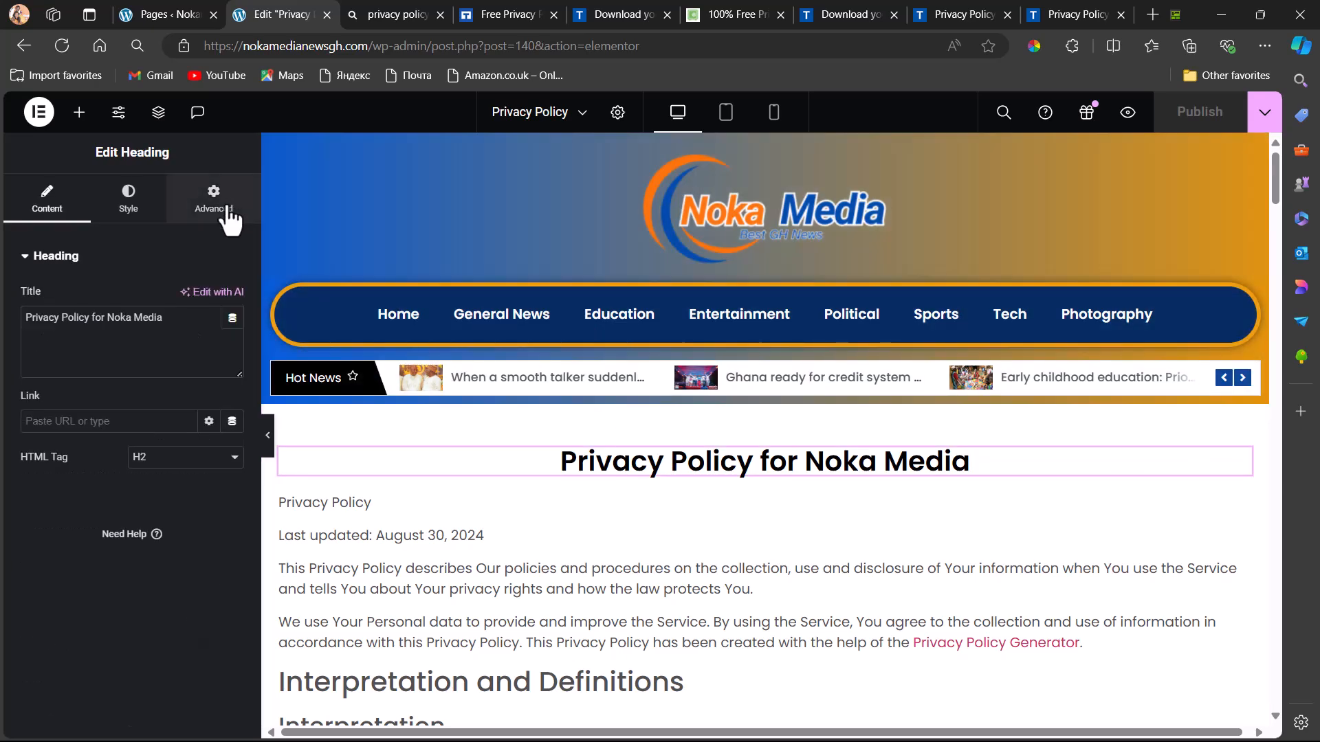
pyautogui.click(229, 219)
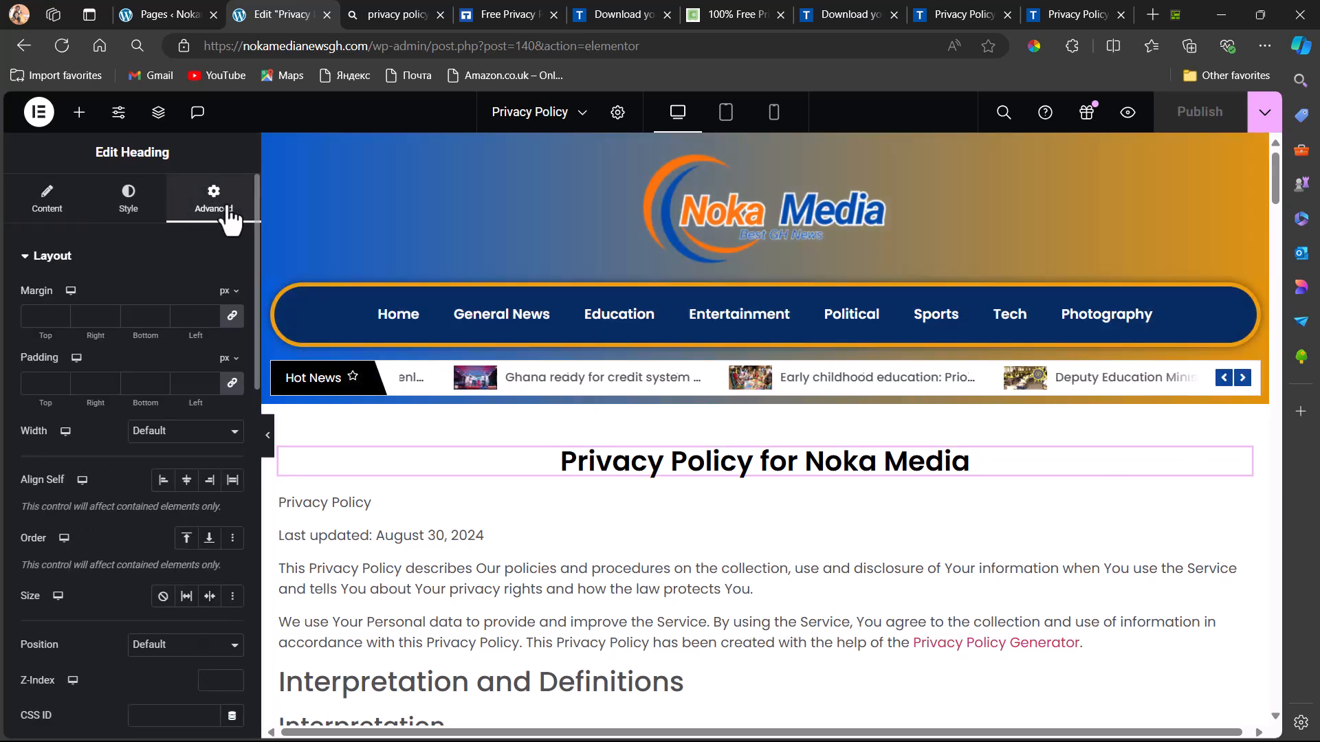
pyautogui.click(232, 383)
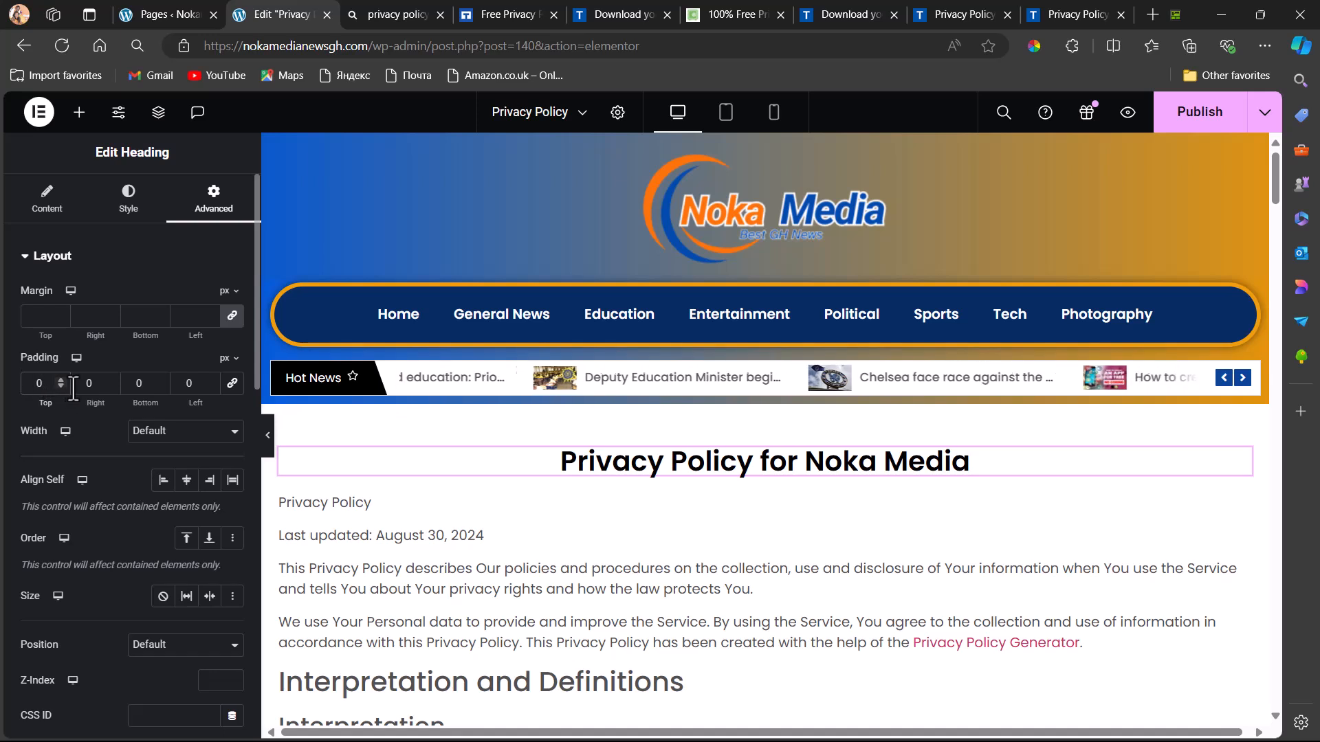
pyautogui.click(129, 389)
pyautogui.write('300')
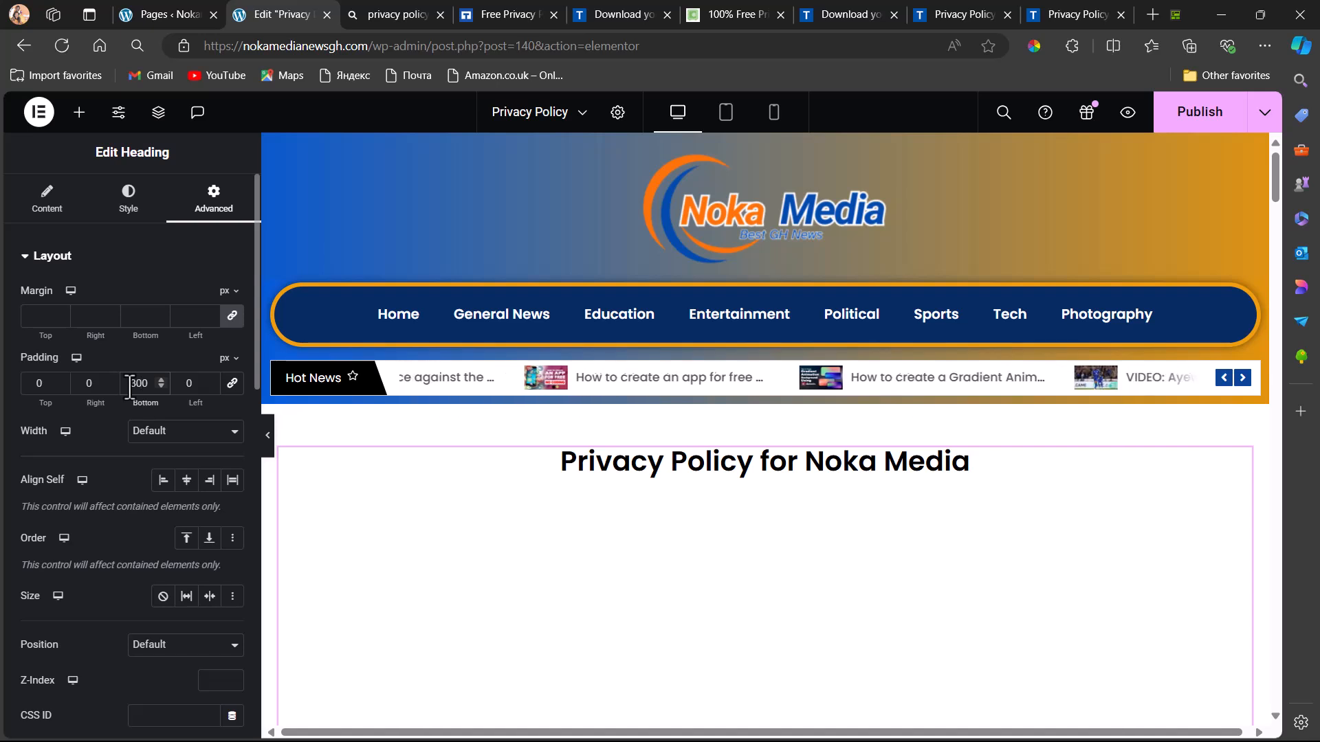
pyautogui.press('BackSpace')
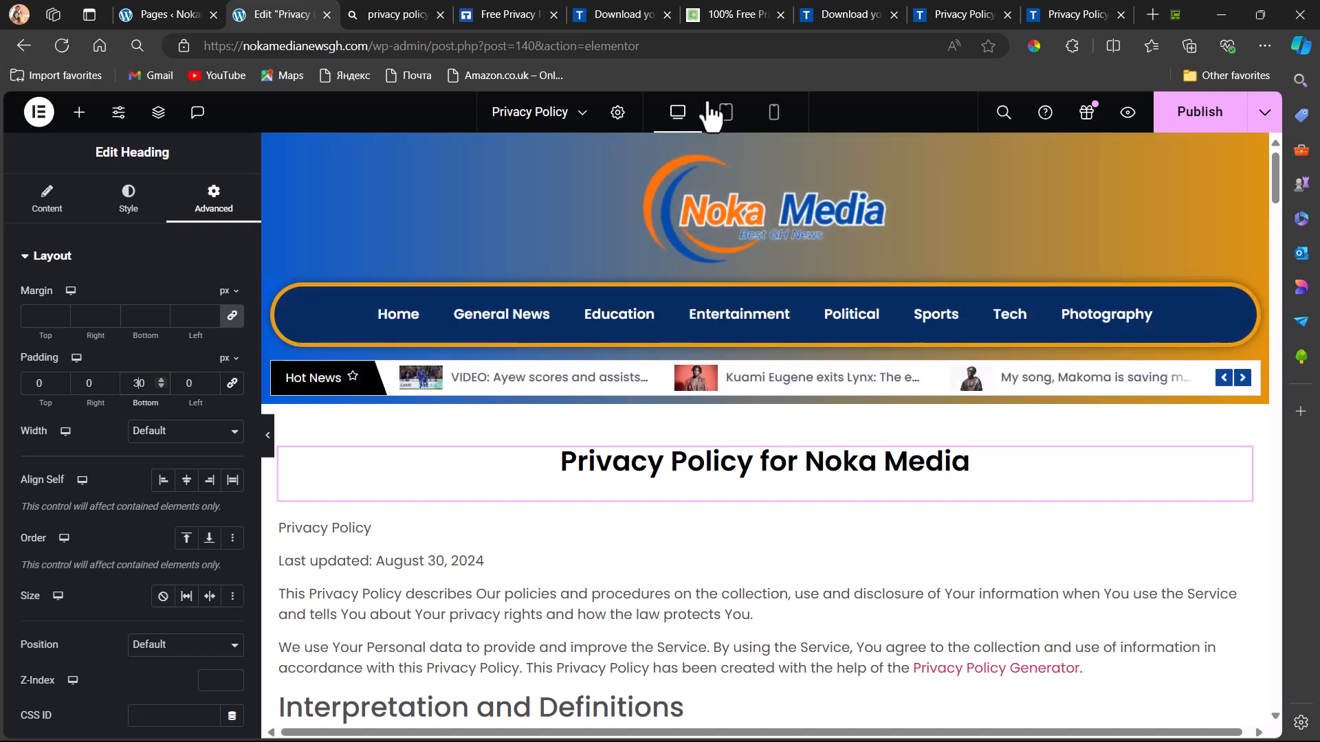
# Examine the Privacy Policy page in the tablet preview, from the header down through the policy text.
pyautogui.click(725, 114)
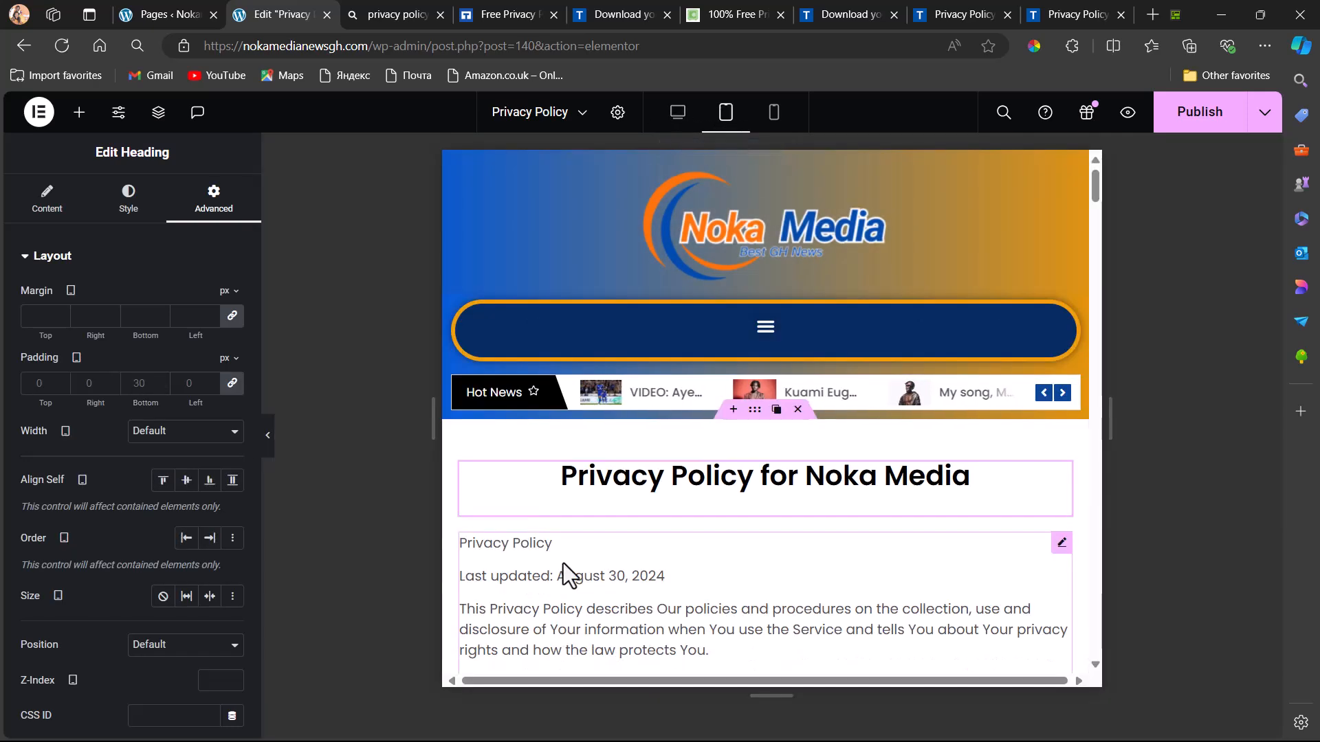
pyautogui.scroll(-3, 563, 563)
pyautogui.scroll(-8, 563, 563)
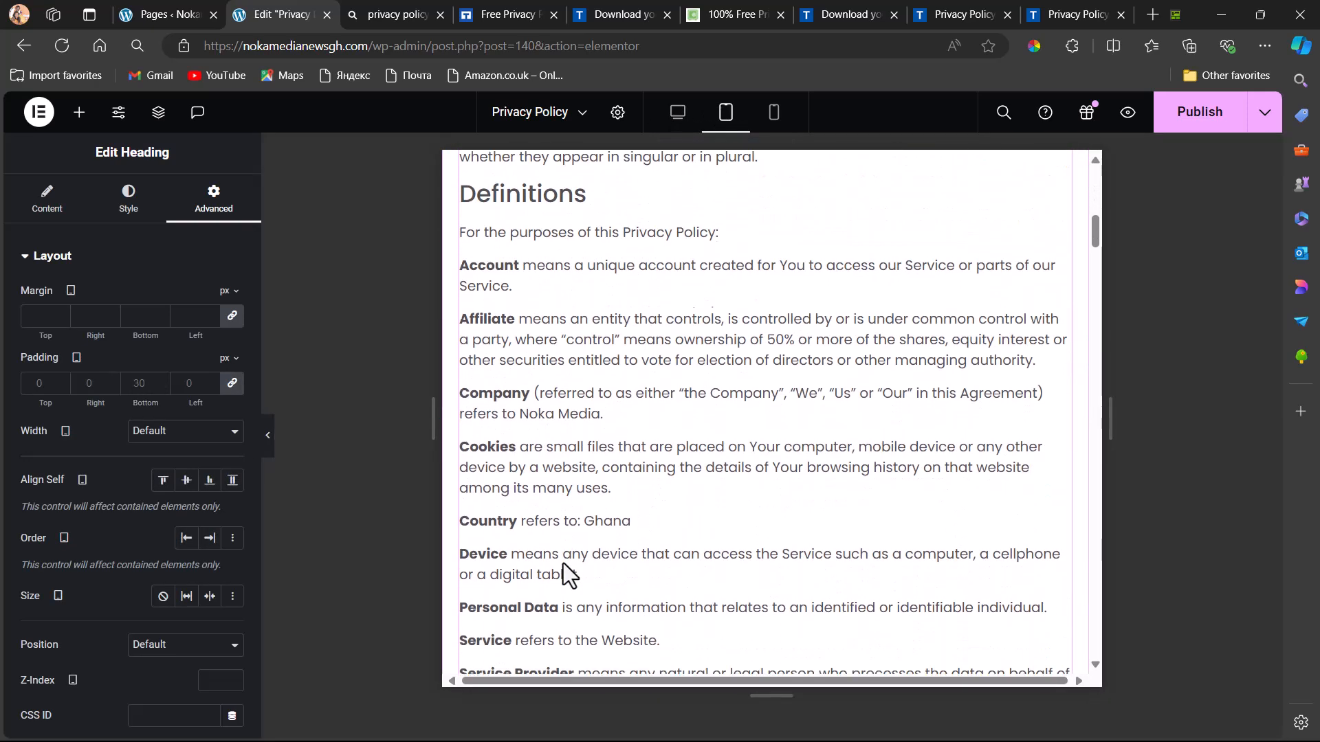
pyautogui.scroll(-15, 563, 562)
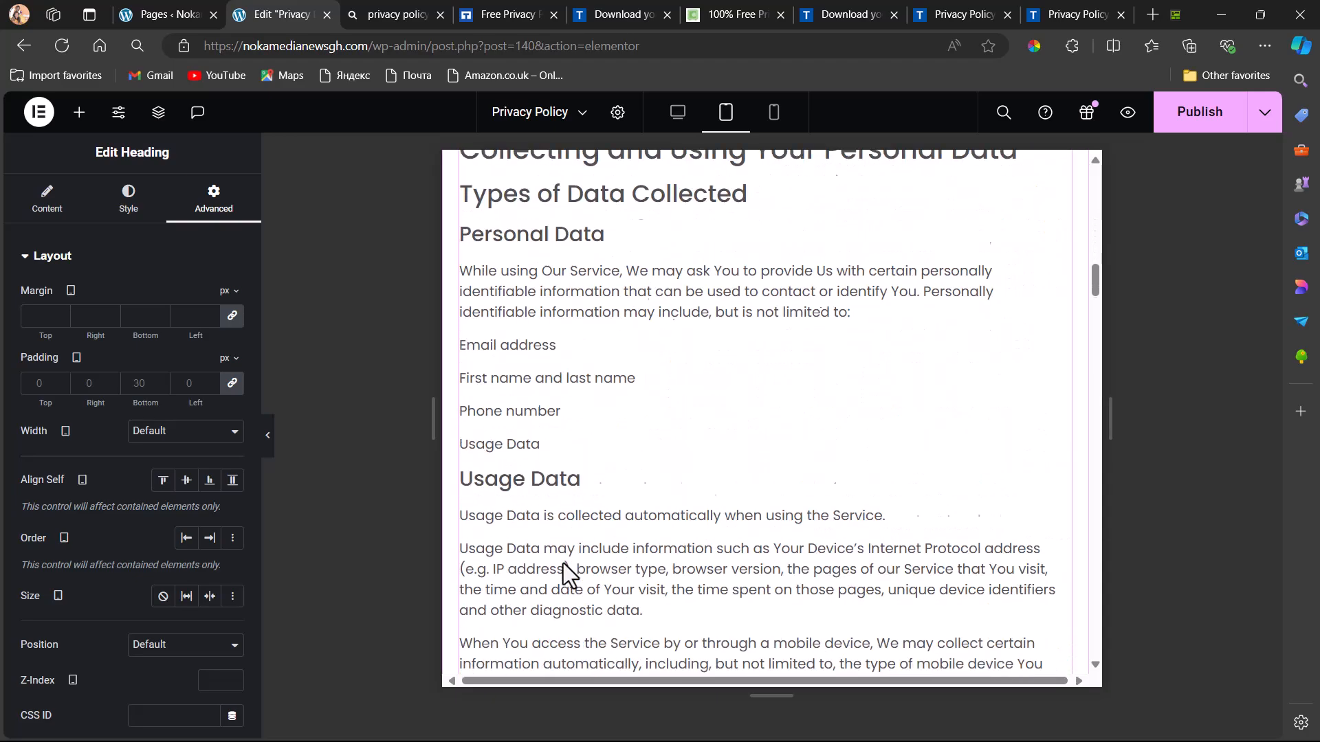
pyautogui.scroll(-20, 563, 565)
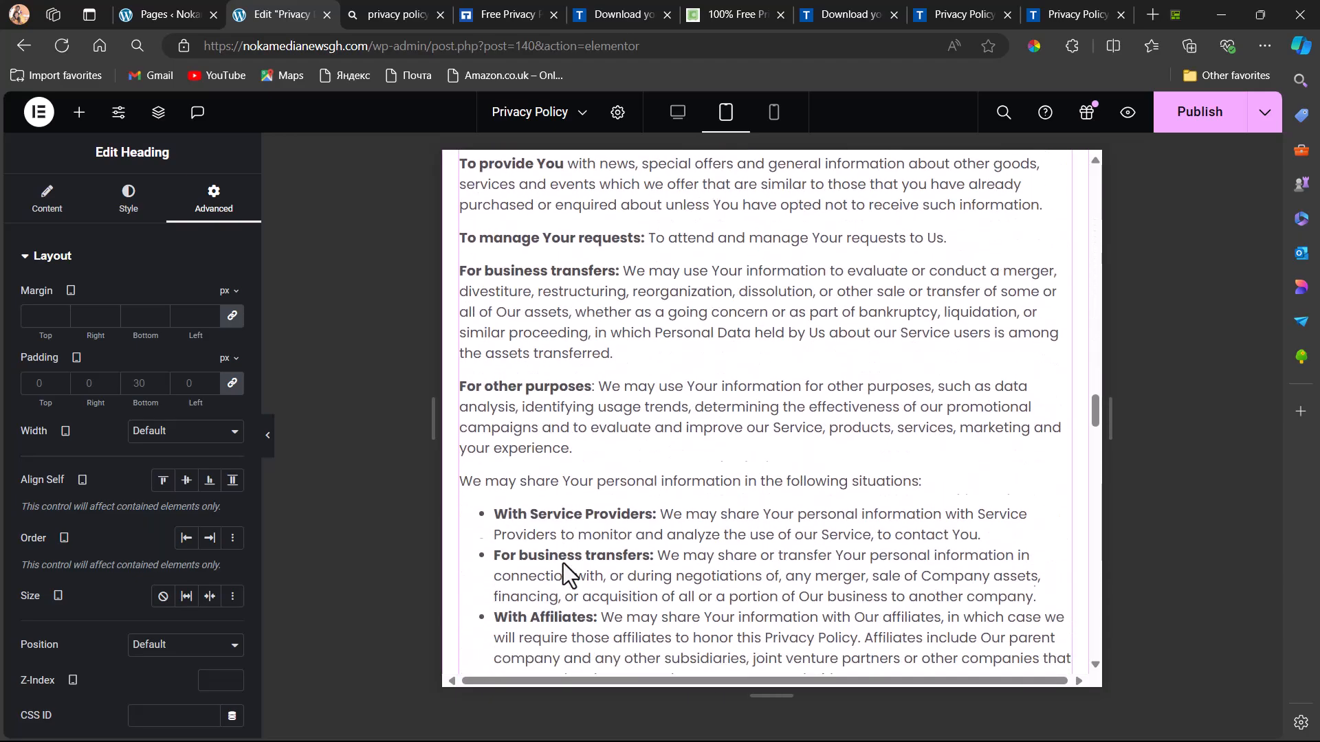
pyautogui.scroll(-20, 567, 574)
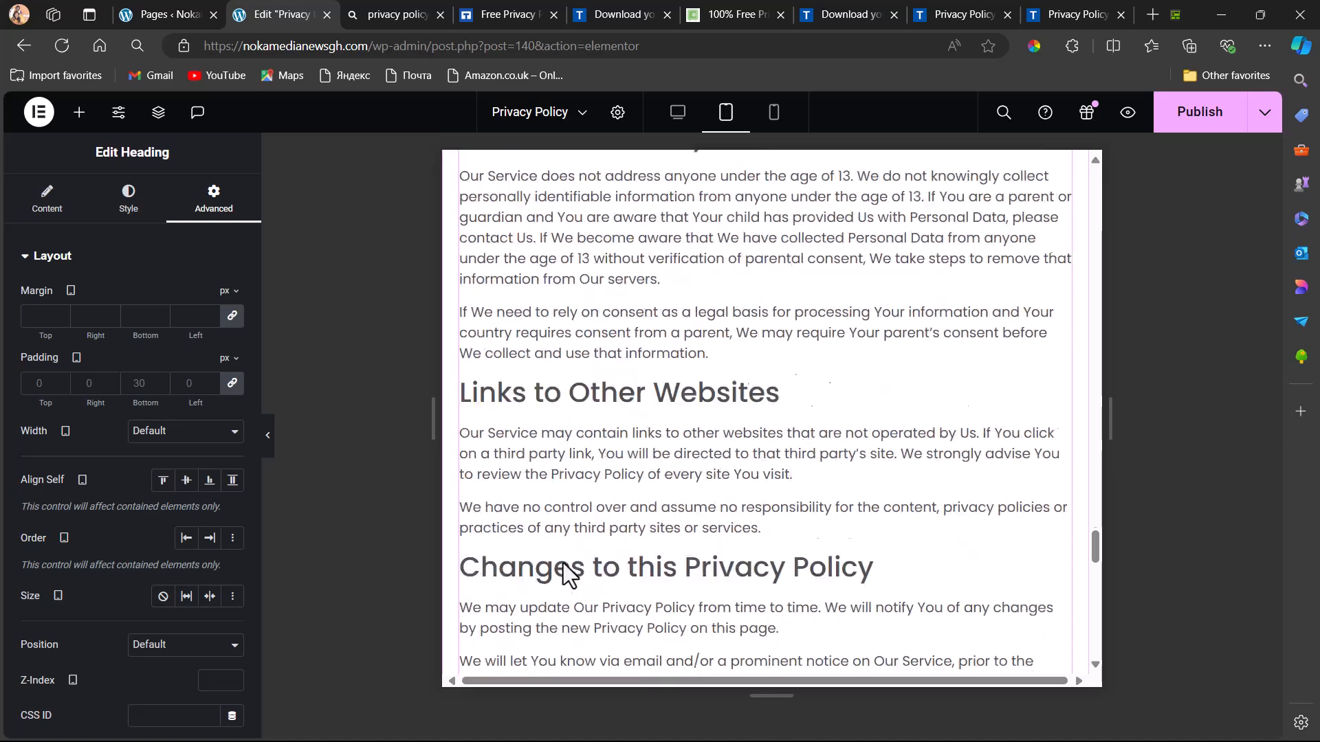
pyautogui.scroll(20, 563, 563)
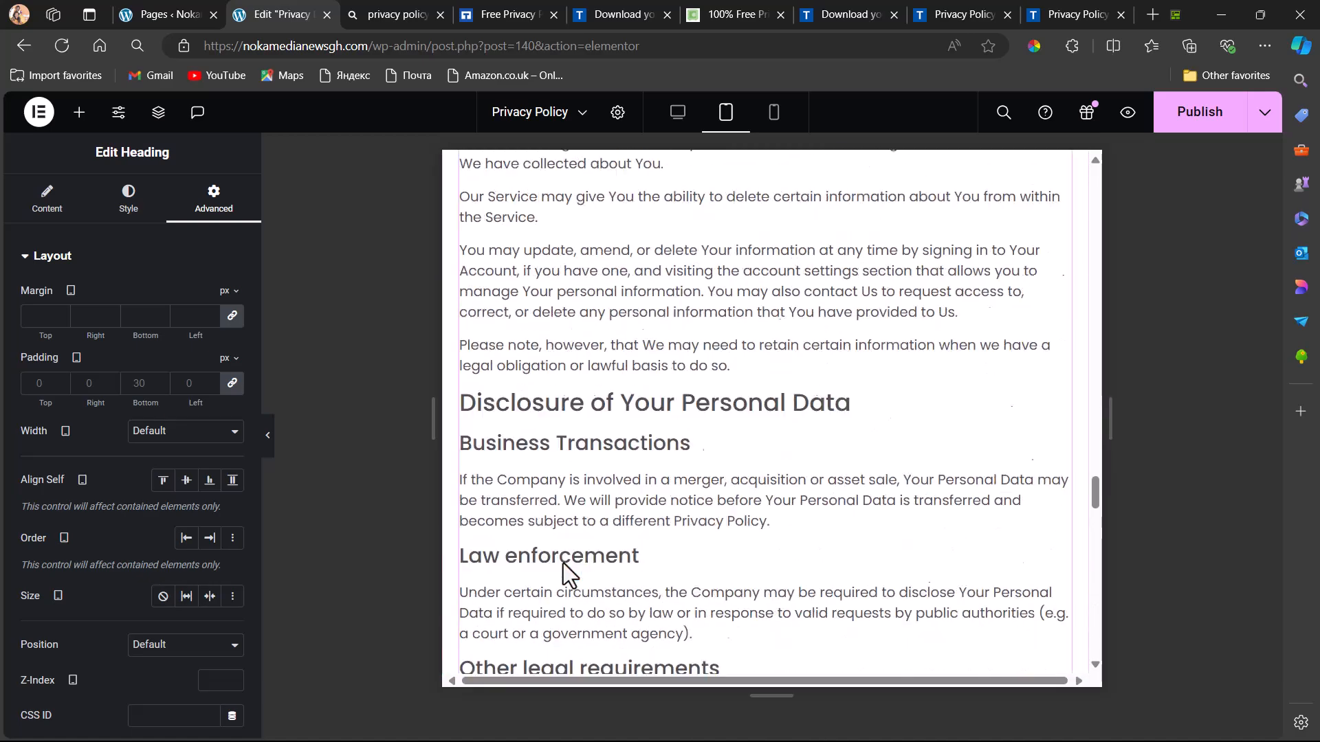
pyautogui.scroll(10, 563, 563)
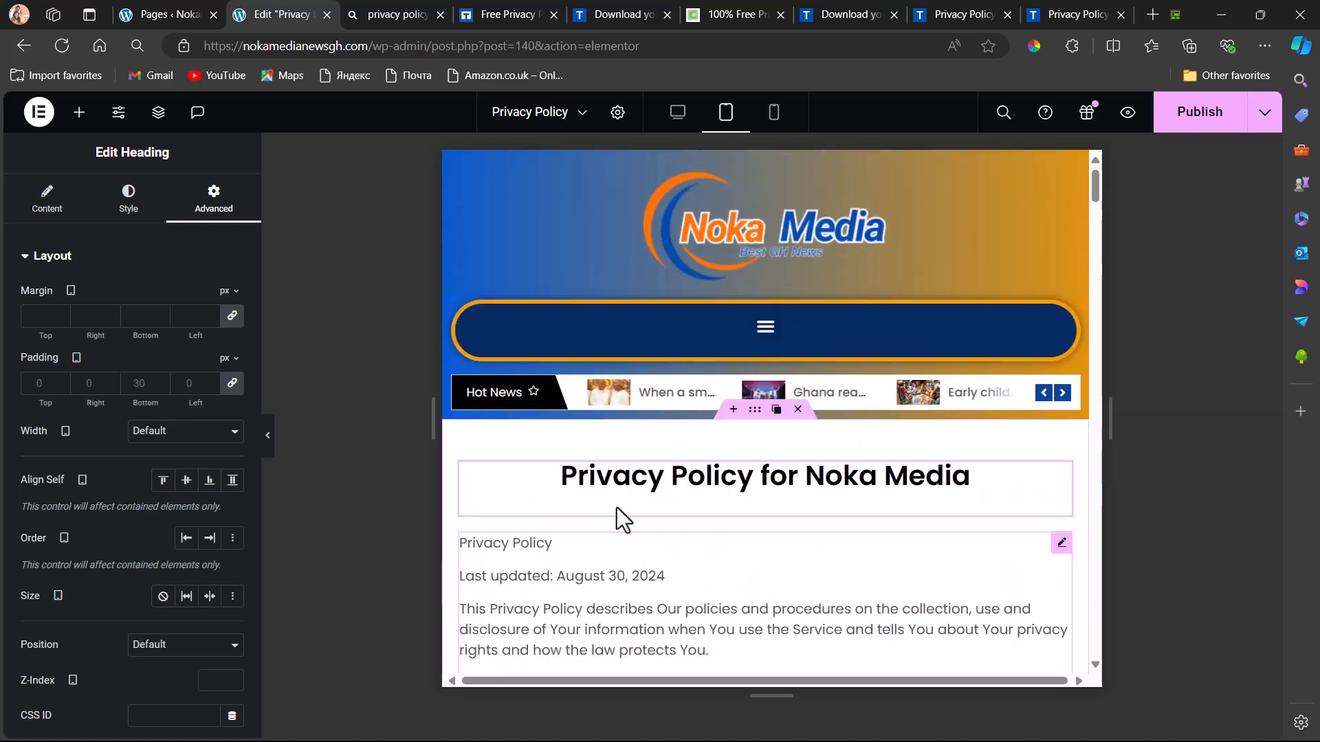
# Examine the Privacy Policy page in the mobile preview, checking the wrapped heading and the policy text.
pyautogui.click(773, 113)
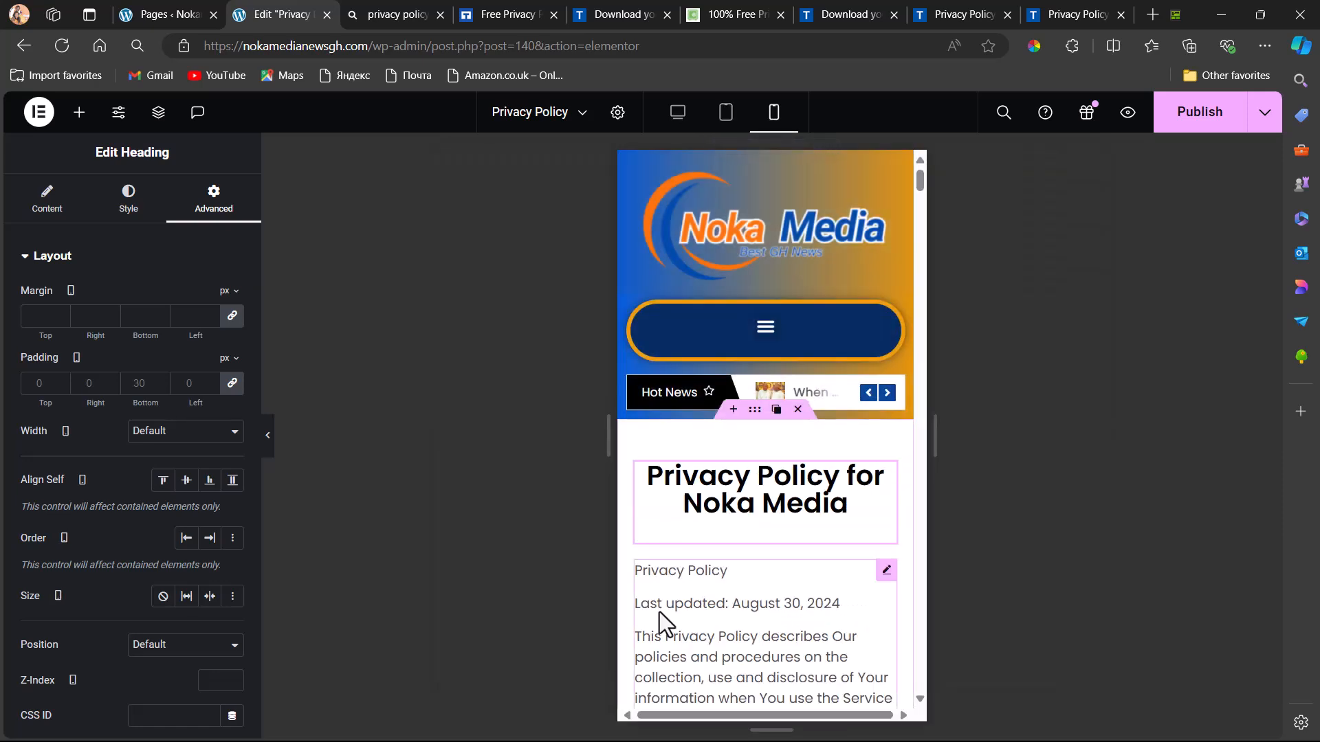
pyautogui.scroll(-6, 658, 612)
pyautogui.scroll(3, 659, 612)
pyautogui.scroll(2, 659, 611)
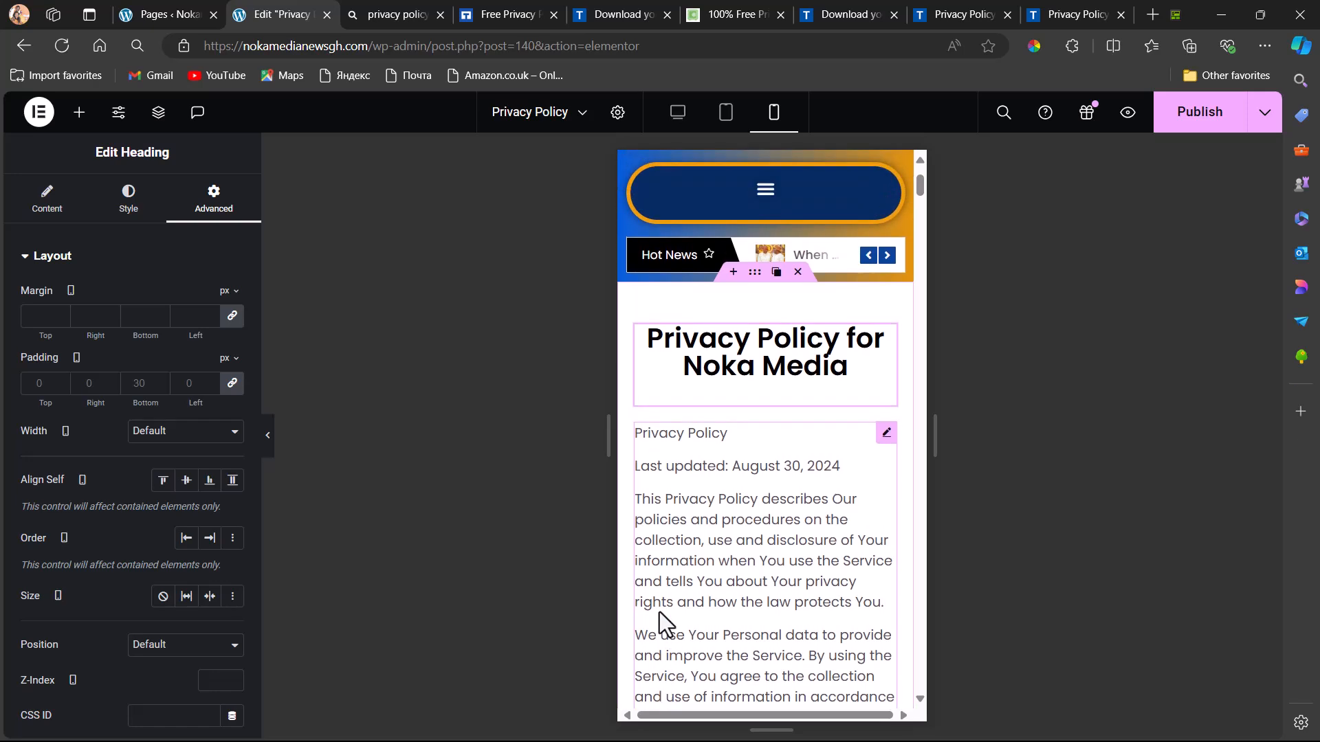
pyautogui.scroll(-2, 659, 611)
pyautogui.scroll(-10, 658, 612)
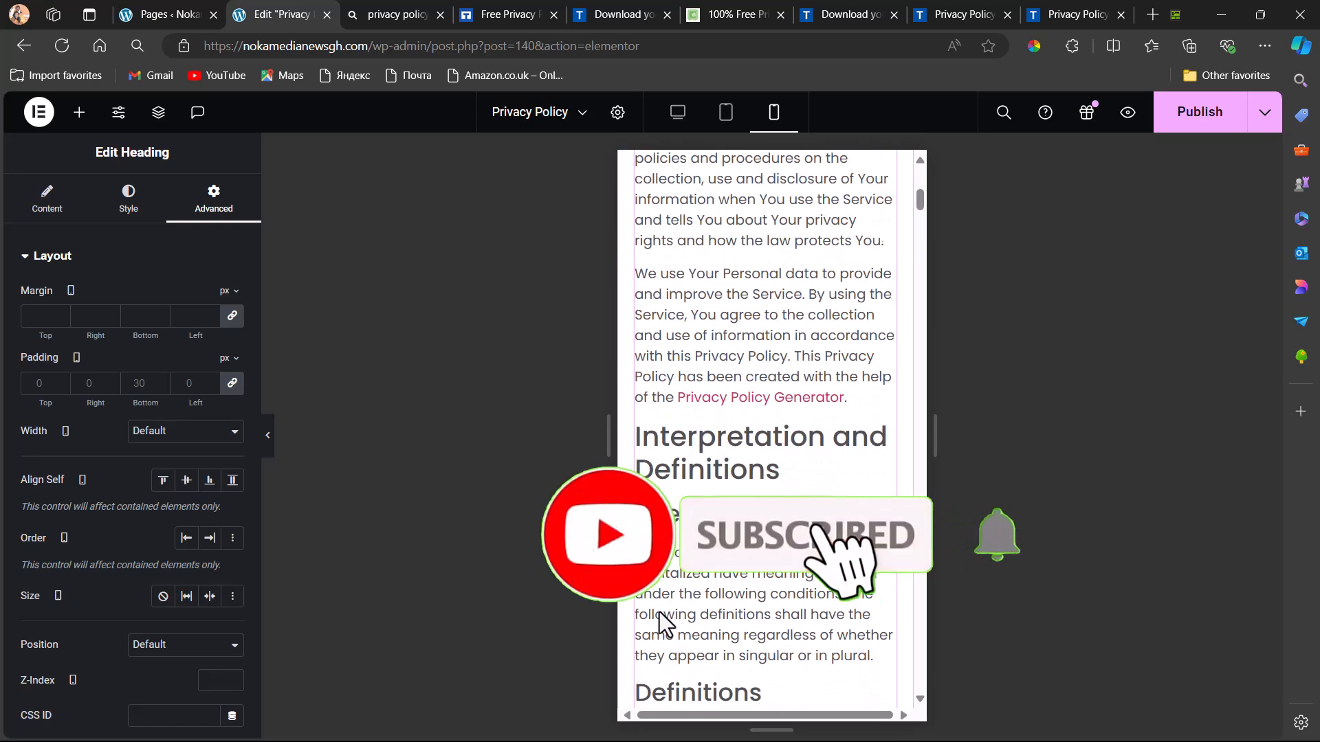
pyautogui.scroll(-6, 658, 612)
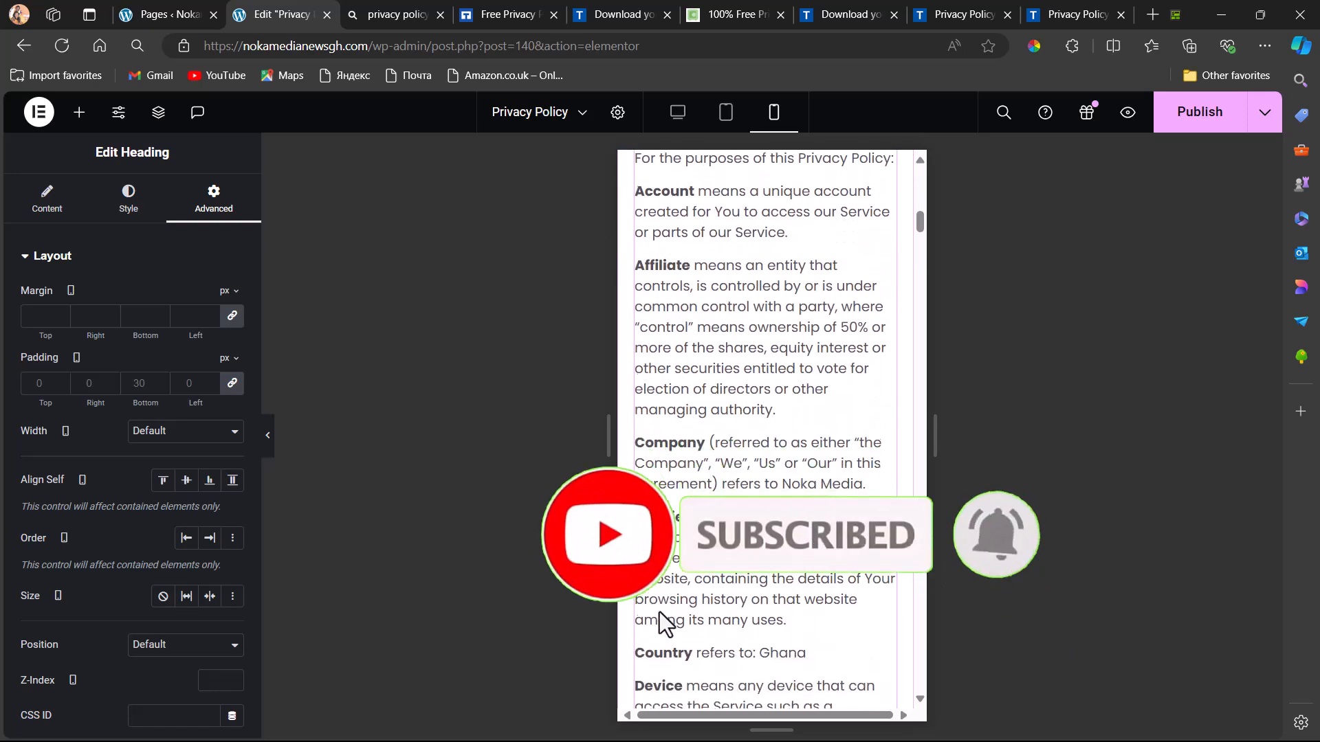
pyautogui.scroll(-4, 658, 612)
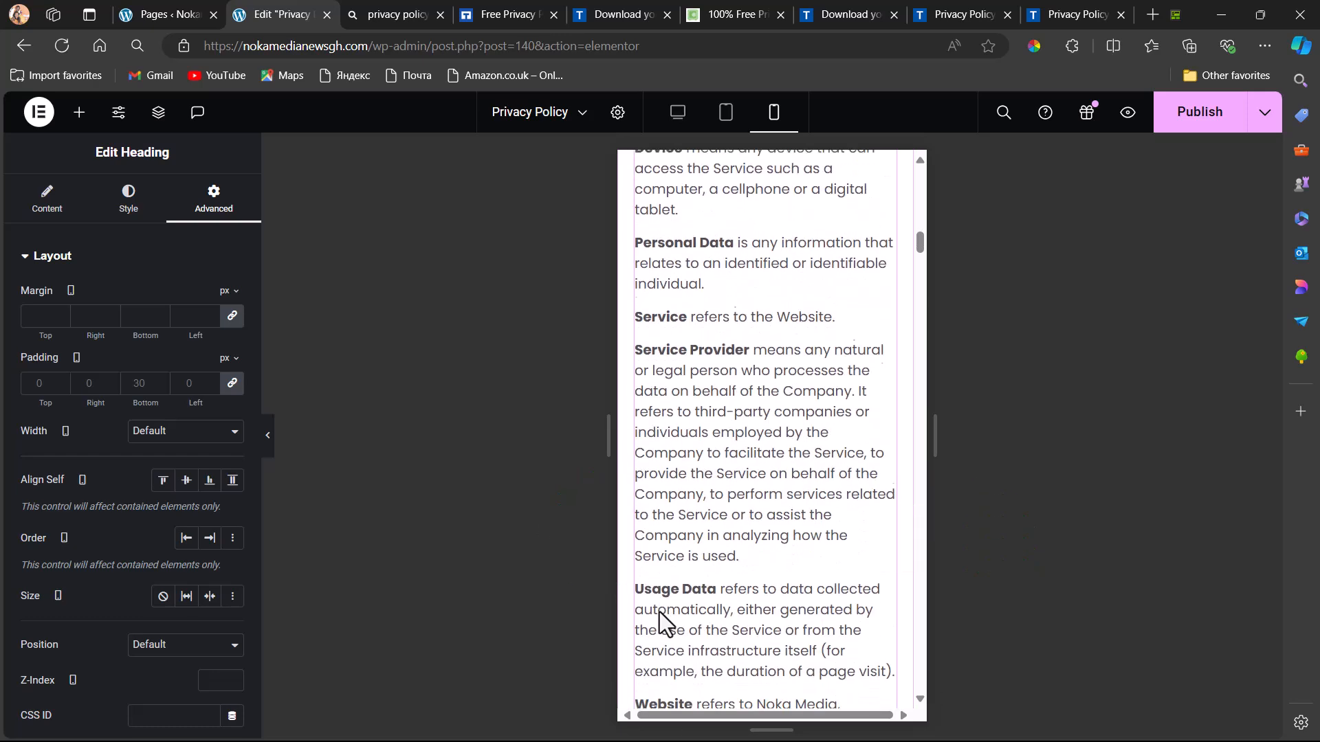
pyautogui.scroll(-8, 658, 611)
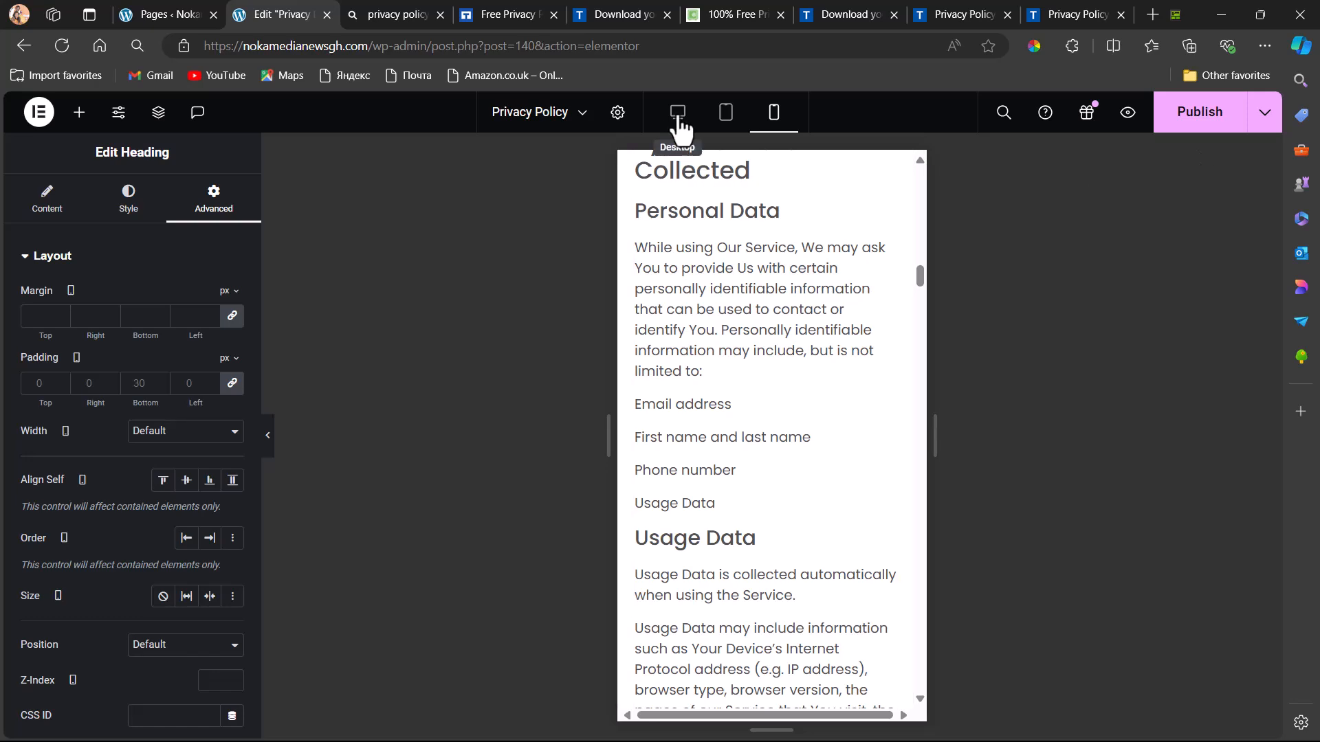
pyautogui.scroll(15, 725, 320)
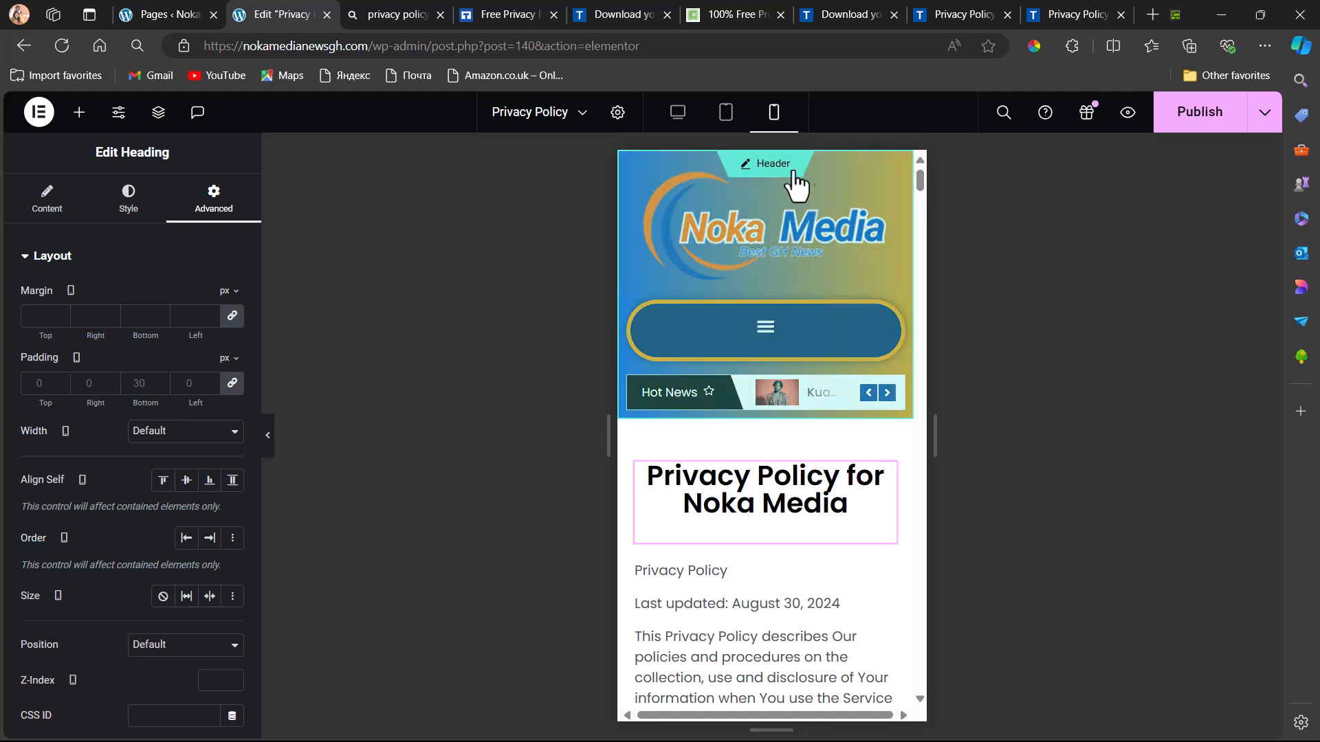
# Publish the Privacy Policy page with the heading's new spacing and return to the desktop preview.
pyautogui.click(729, 121)
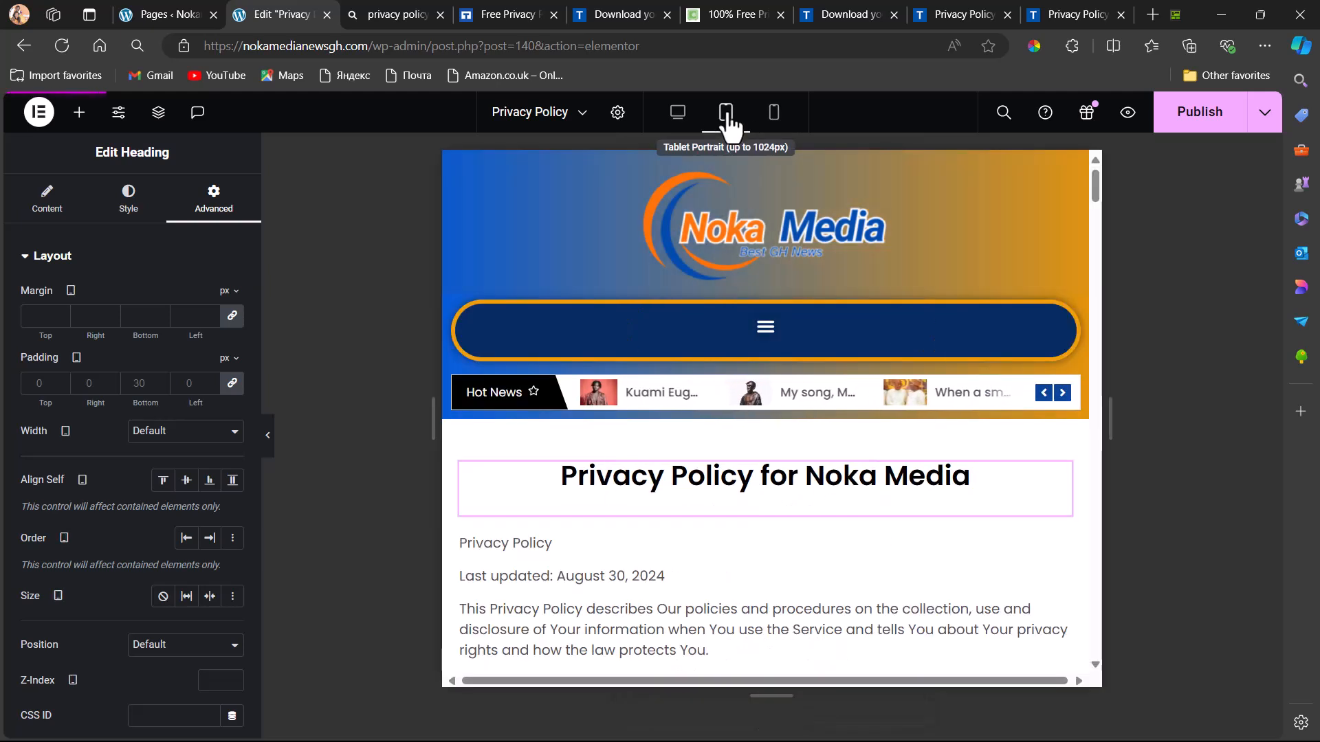
pyautogui.click(1189, 120)
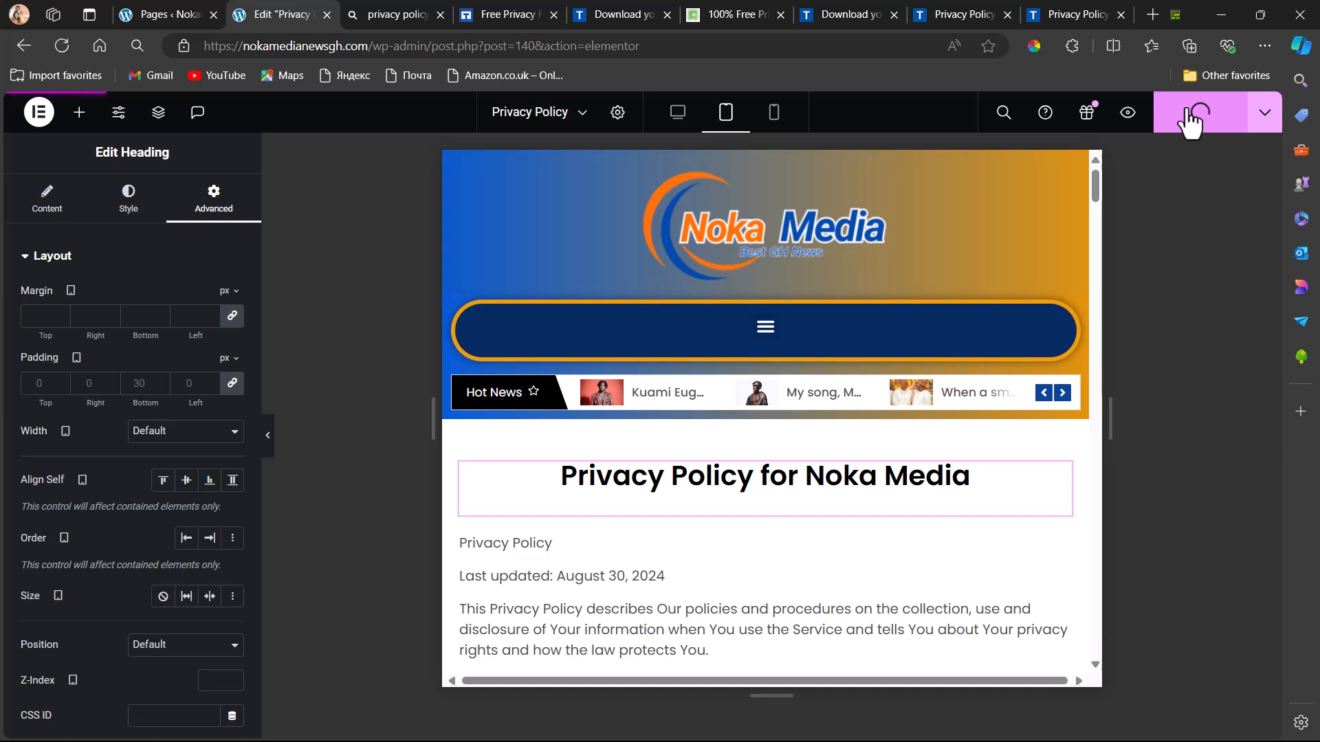
pyautogui.click(679, 118)
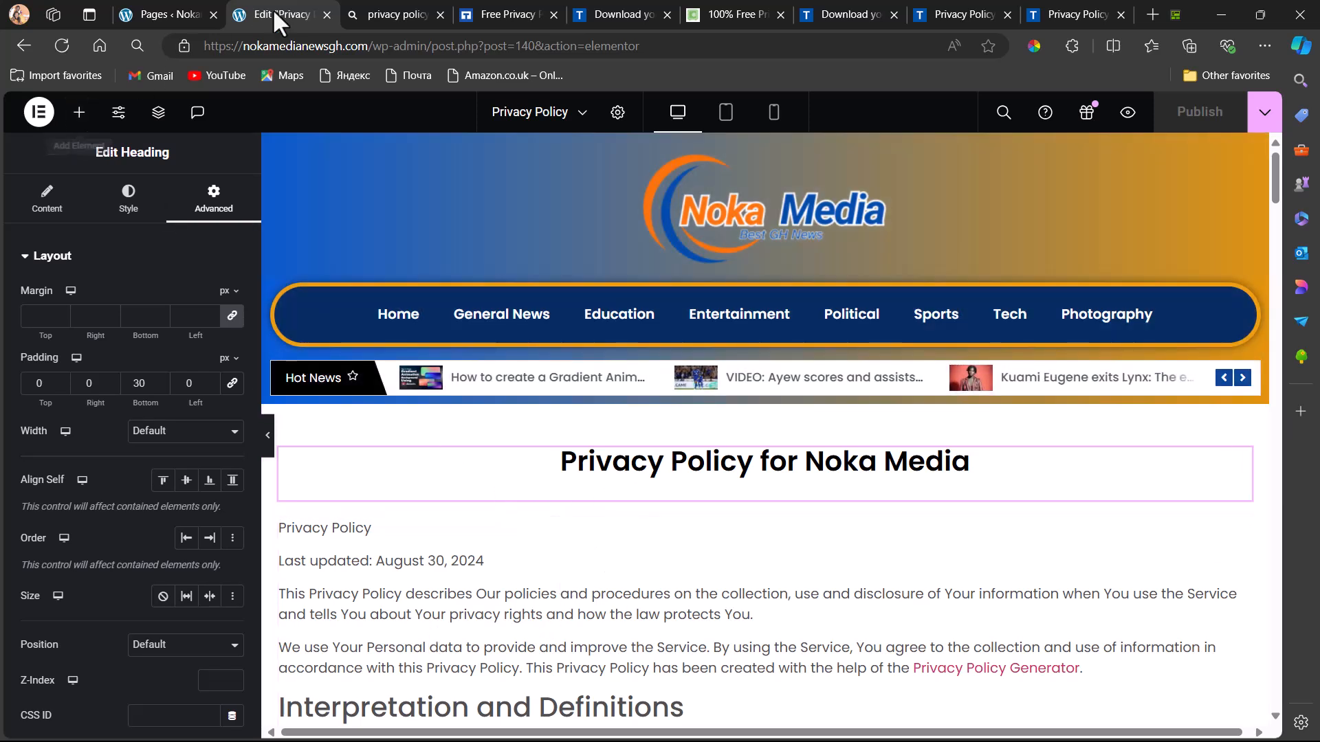
pyautogui.click(374, 5)
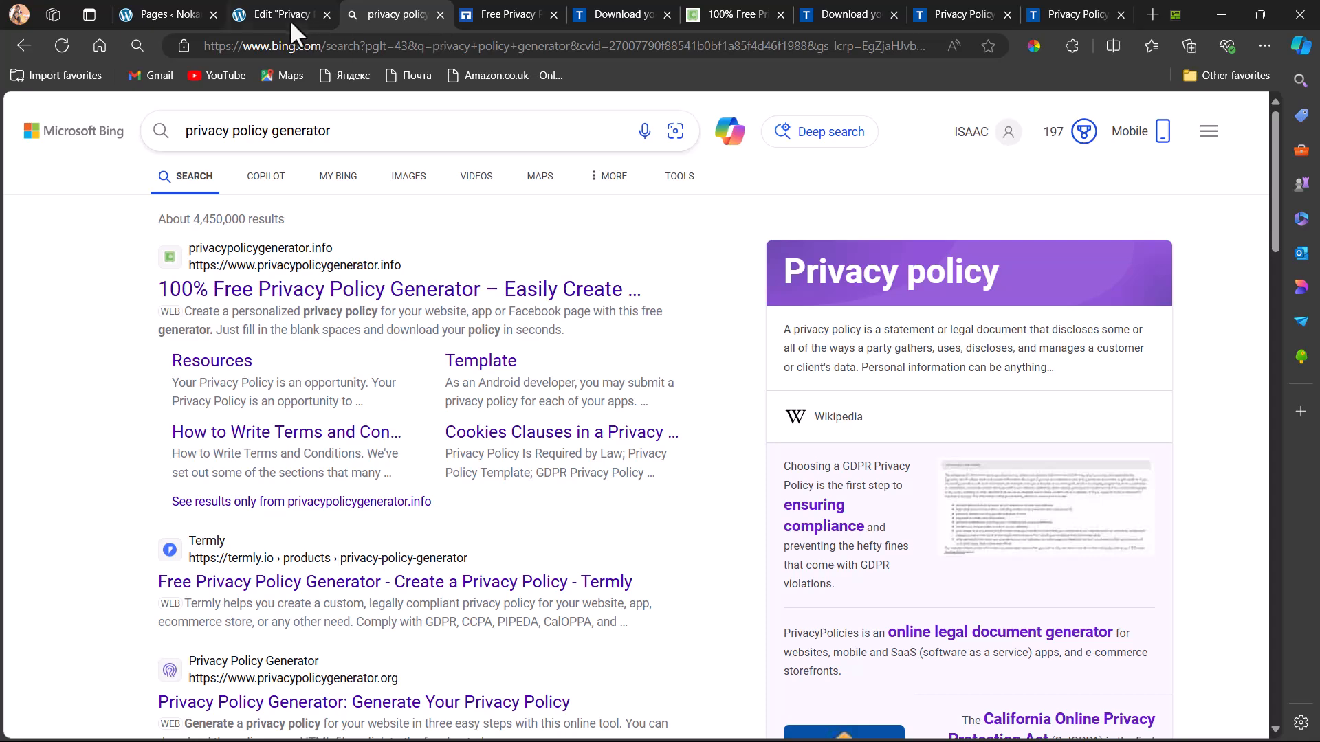
pyautogui.click(287, 12)
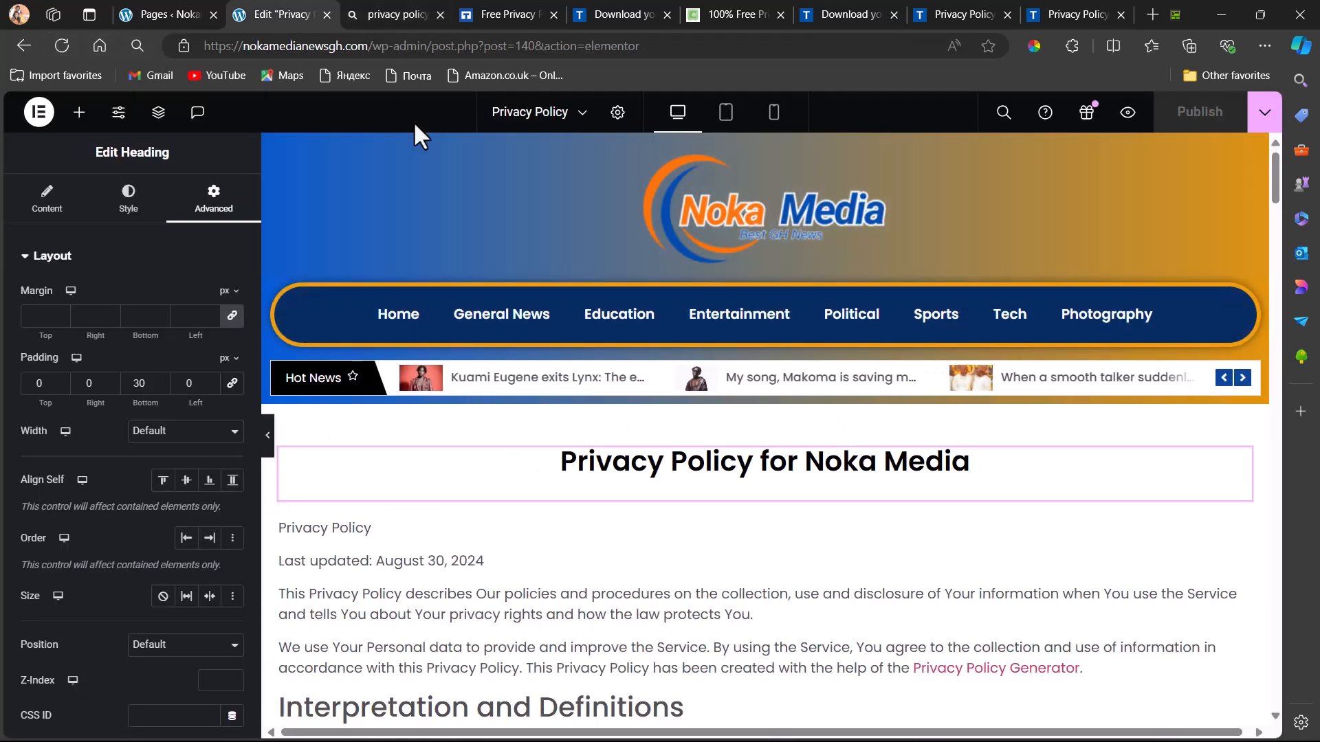
# Exit Elementor and the WordPress page editor, and visit the live Nokamedia News Gh site.
pyautogui.click(39, 112)
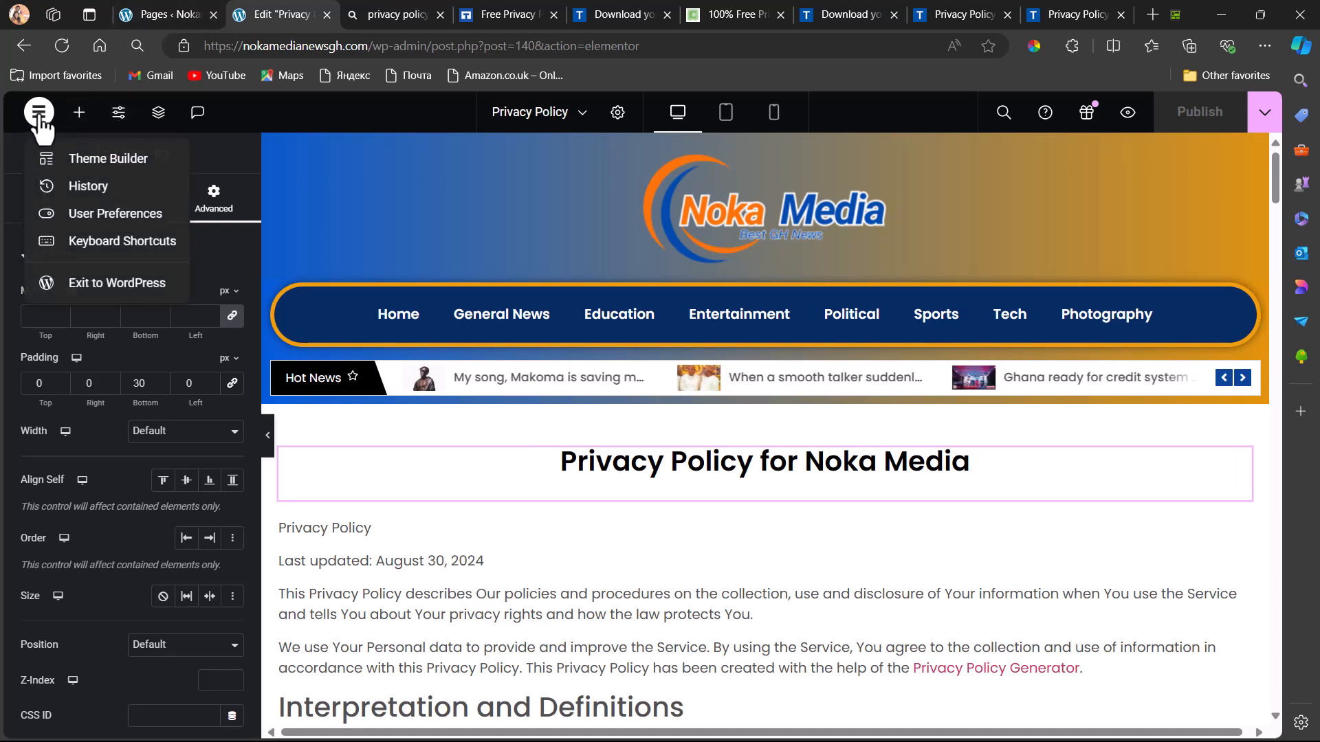
pyautogui.click(86, 287)
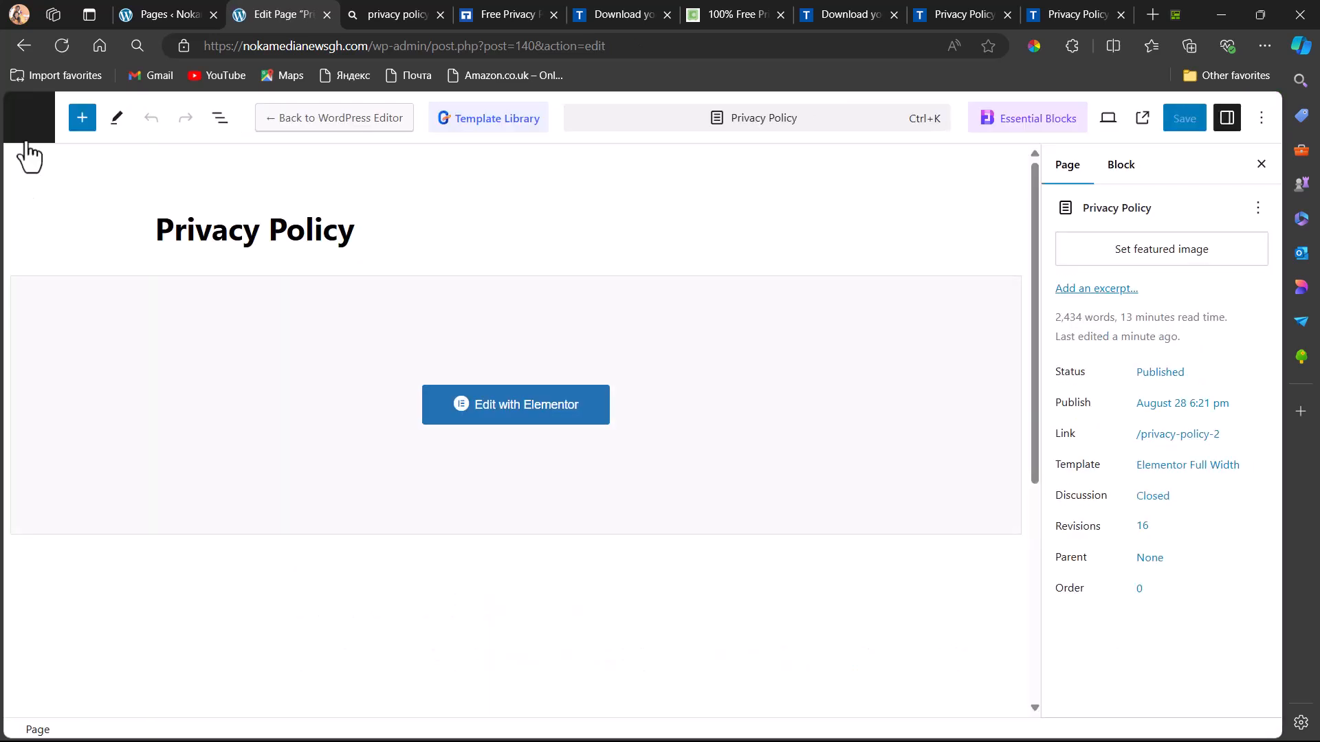
pyautogui.click(32, 128)
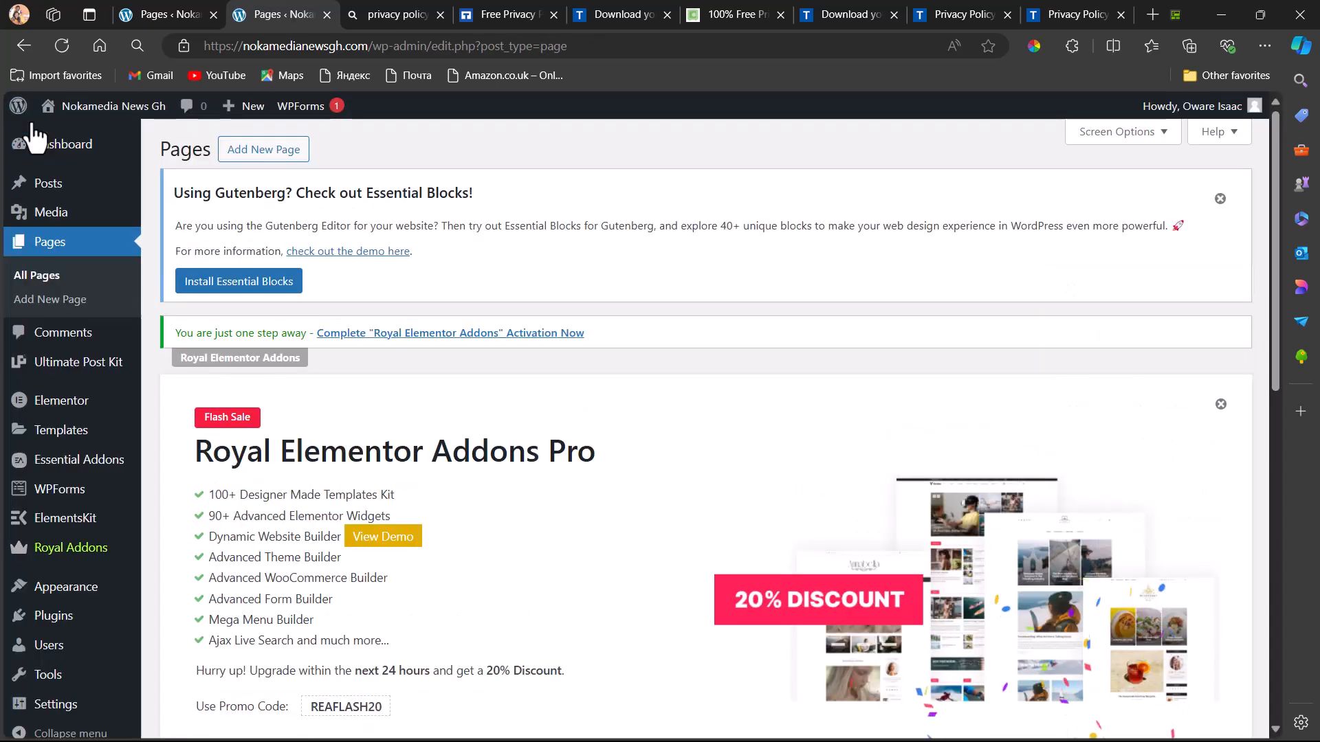
pyautogui.moveTo(44, 116)
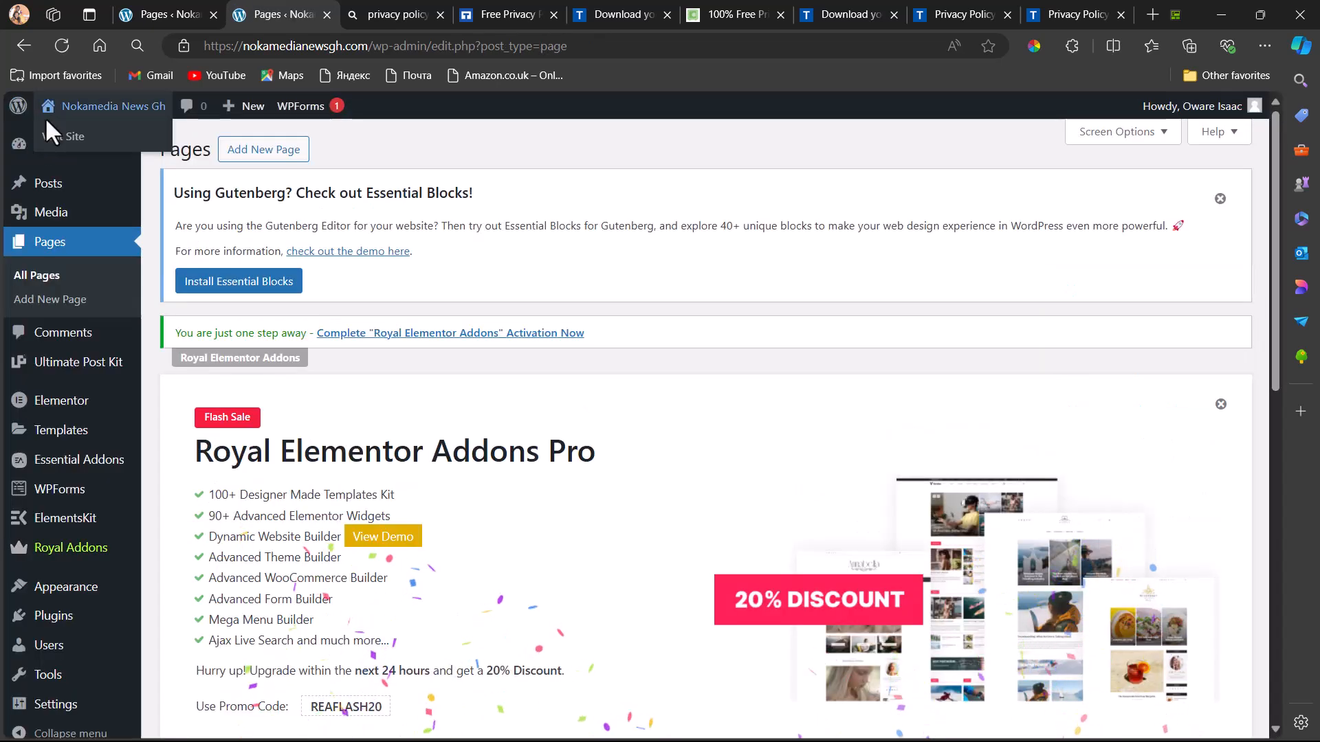
pyautogui.click(84, 116)
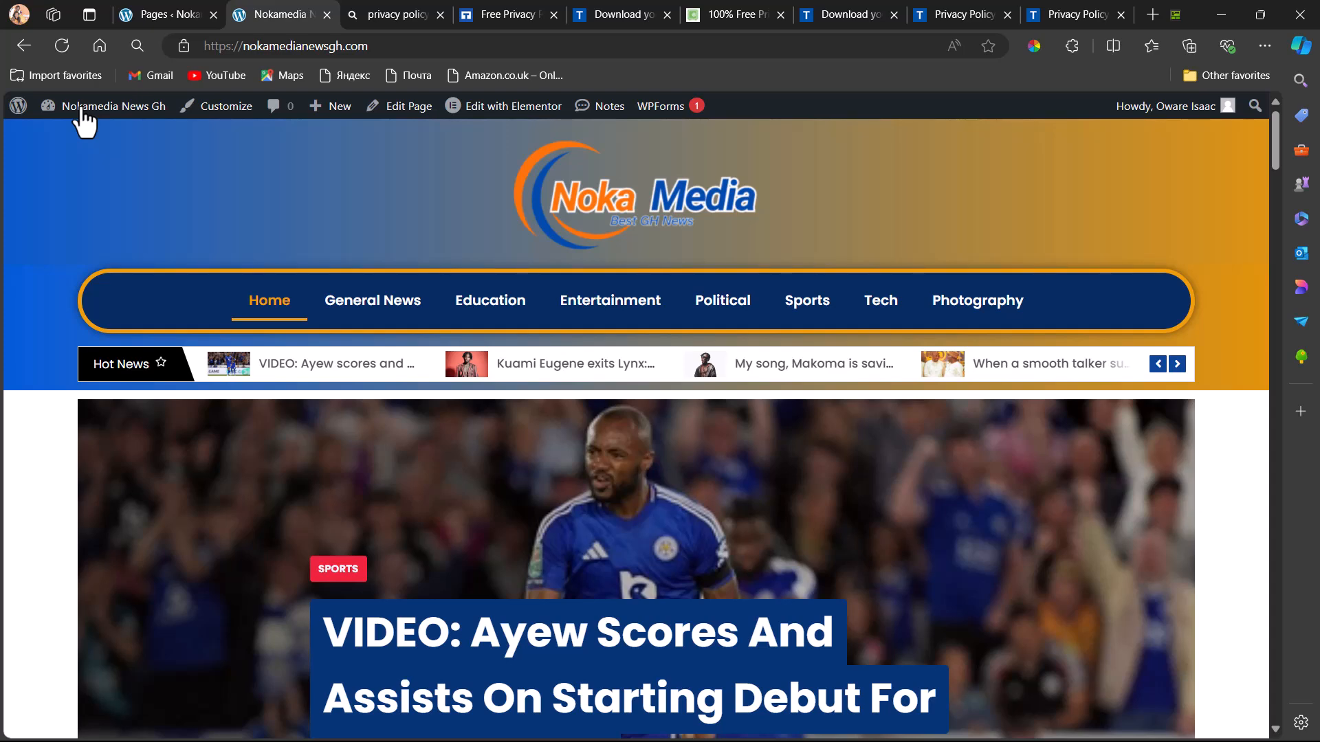
# Open the live policy page by adding /privacy.policy to the nokamedianewsgh.com address.
pyautogui.click(383, 45)
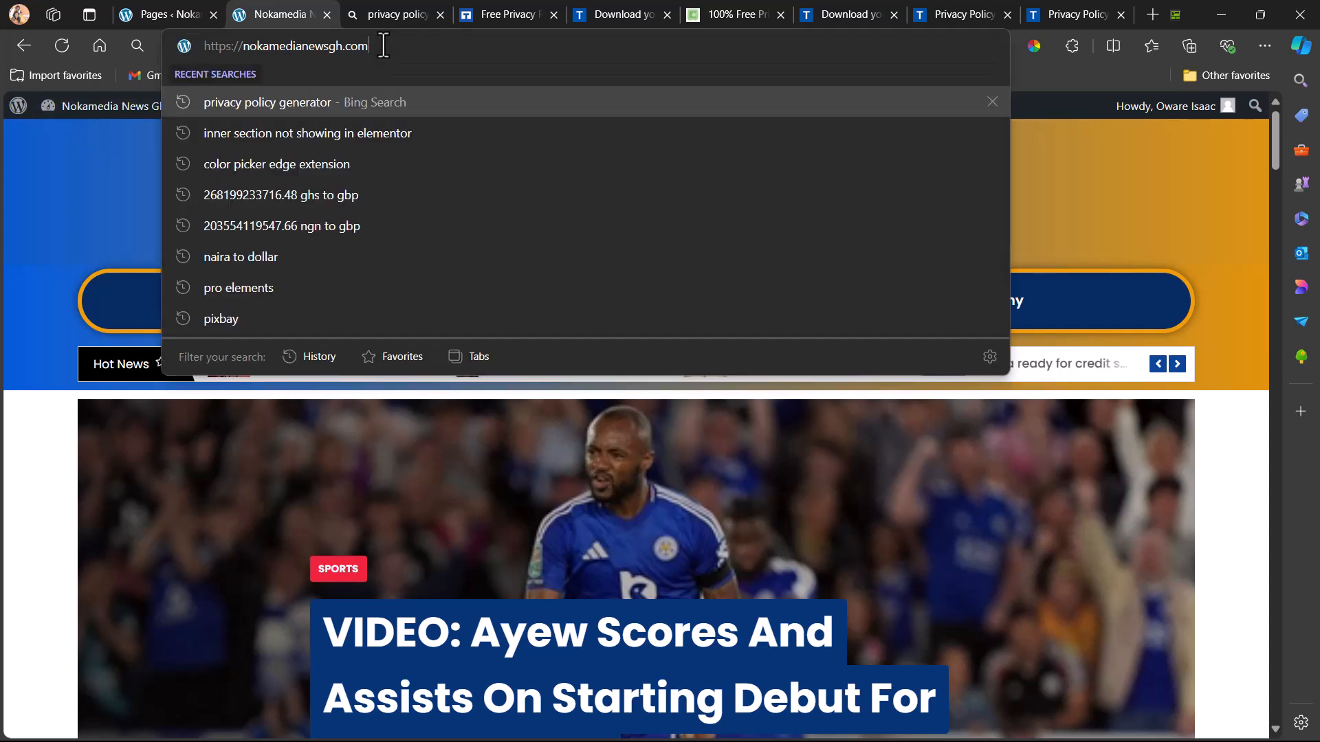
pyautogui.click(383, 45)
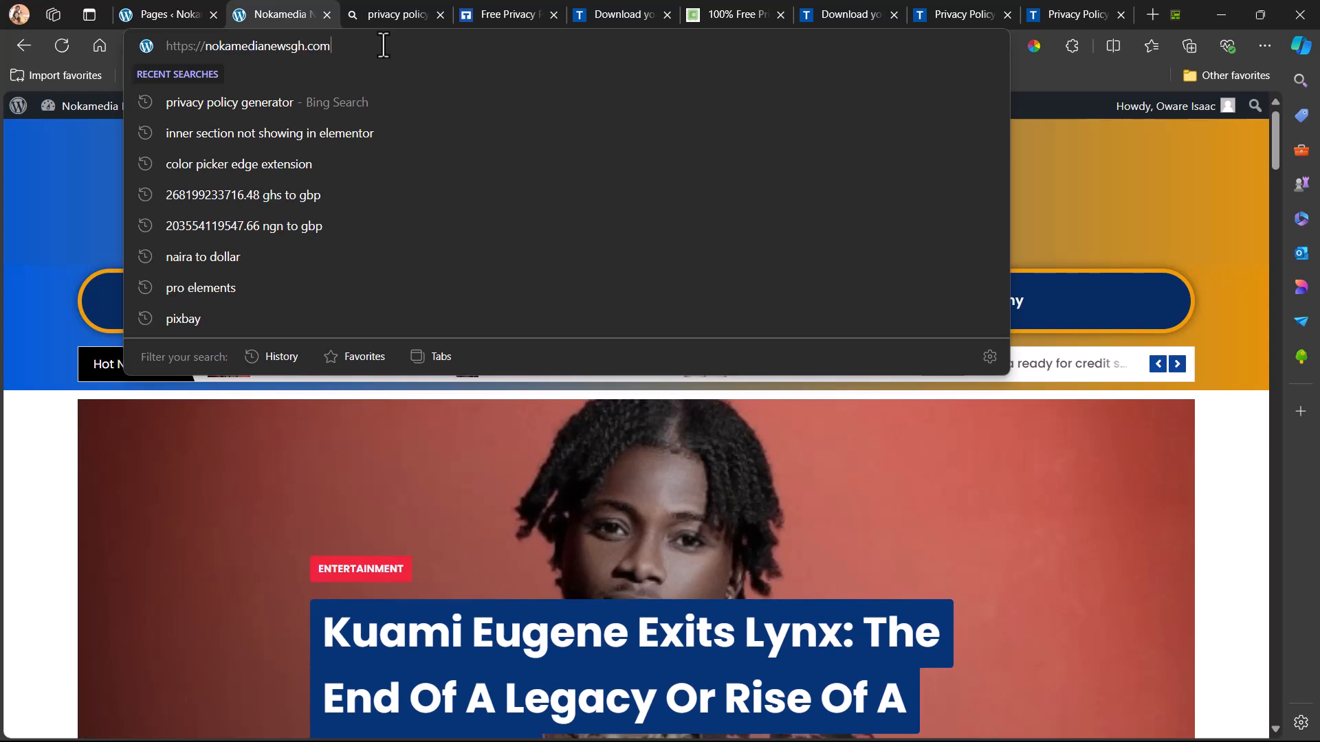
pyautogui.write('/privacy.policy')
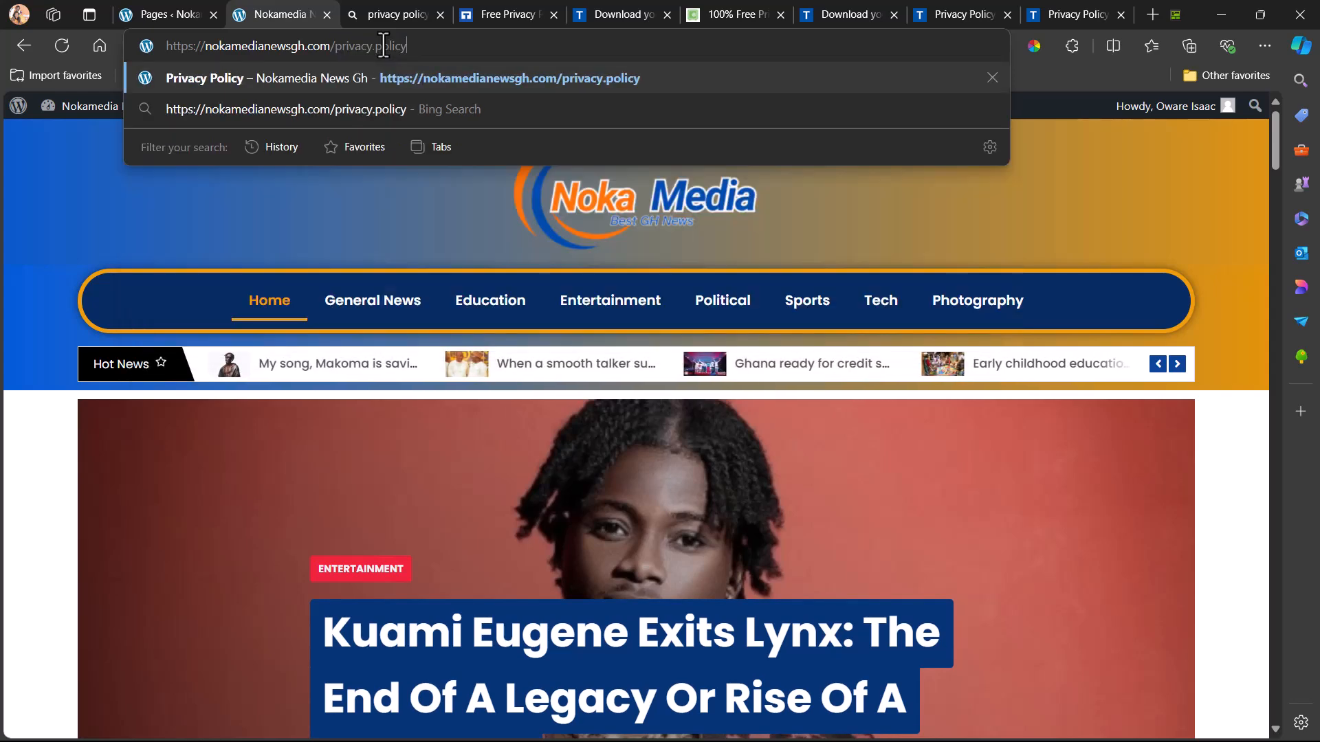
pyautogui.press('Return')
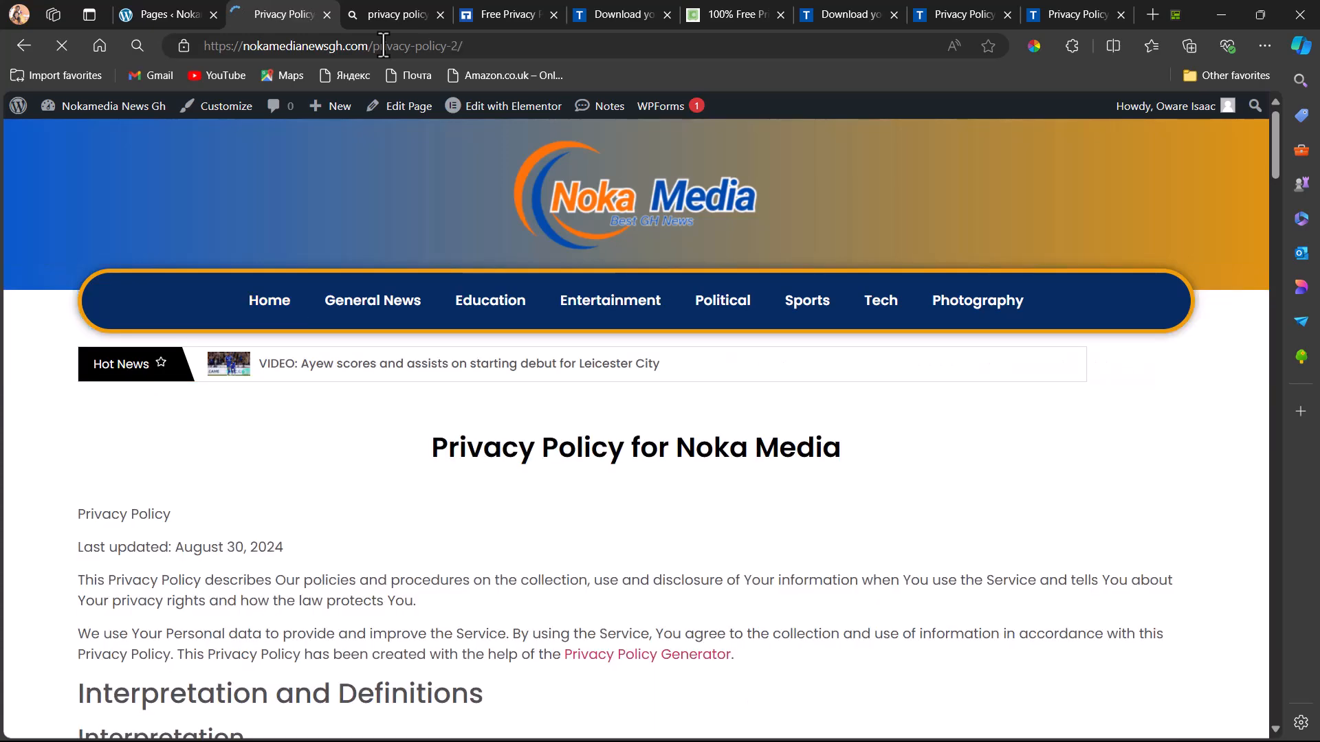
# Review the live Privacy Policy page's heading and policy text, and follow the Noka Media logo link in the header.
pyautogui.scroll(-15, 292, 504)
pyautogui.scroll(-20, 291, 505)
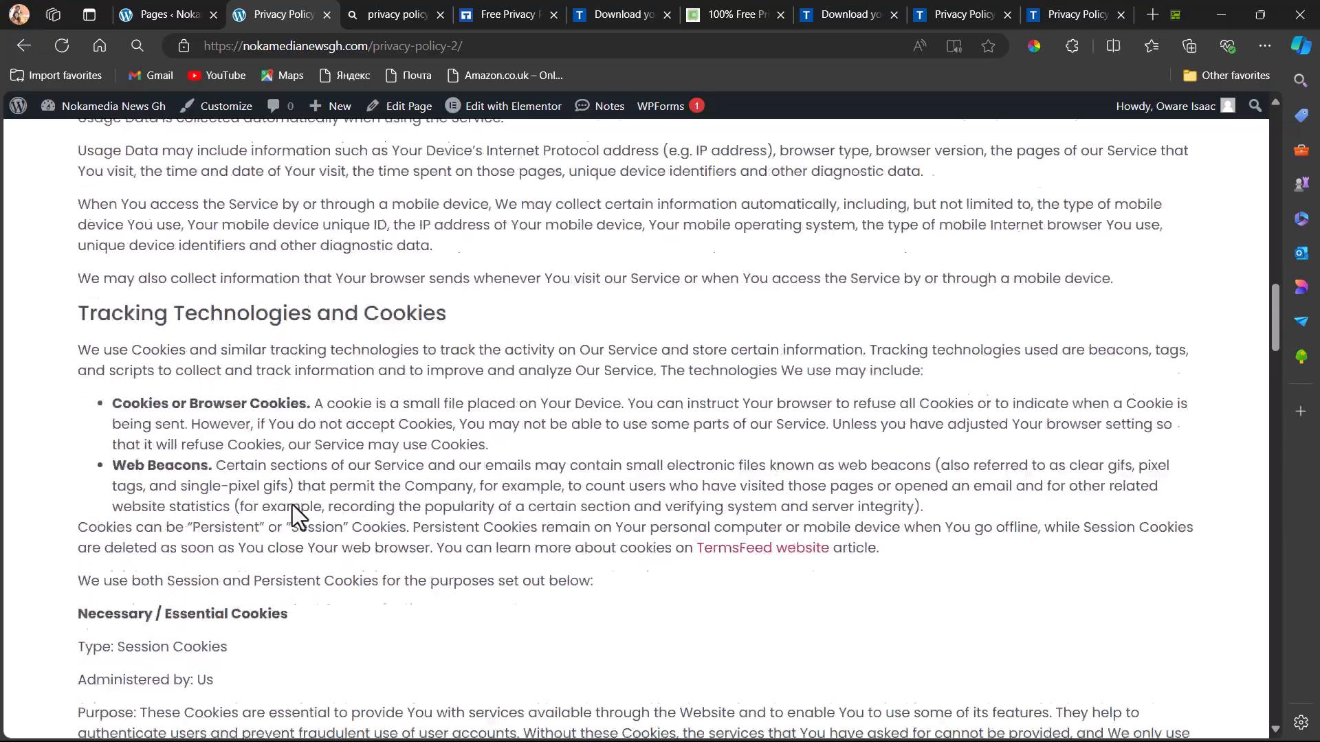
pyautogui.scroll(-2, 292, 504)
pyautogui.scroll(20, 292, 505)
pyautogui.scroll(10, 291, 505)
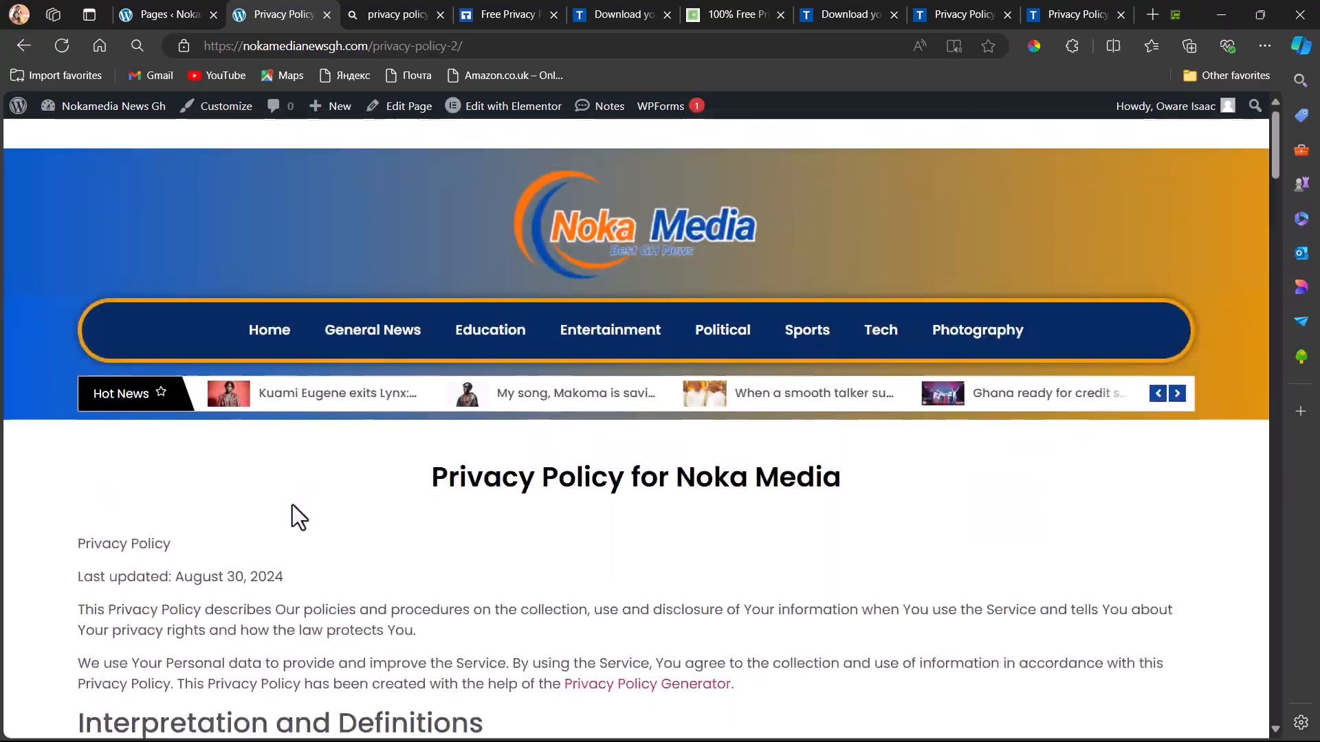
pyautogui.click(593, 227)
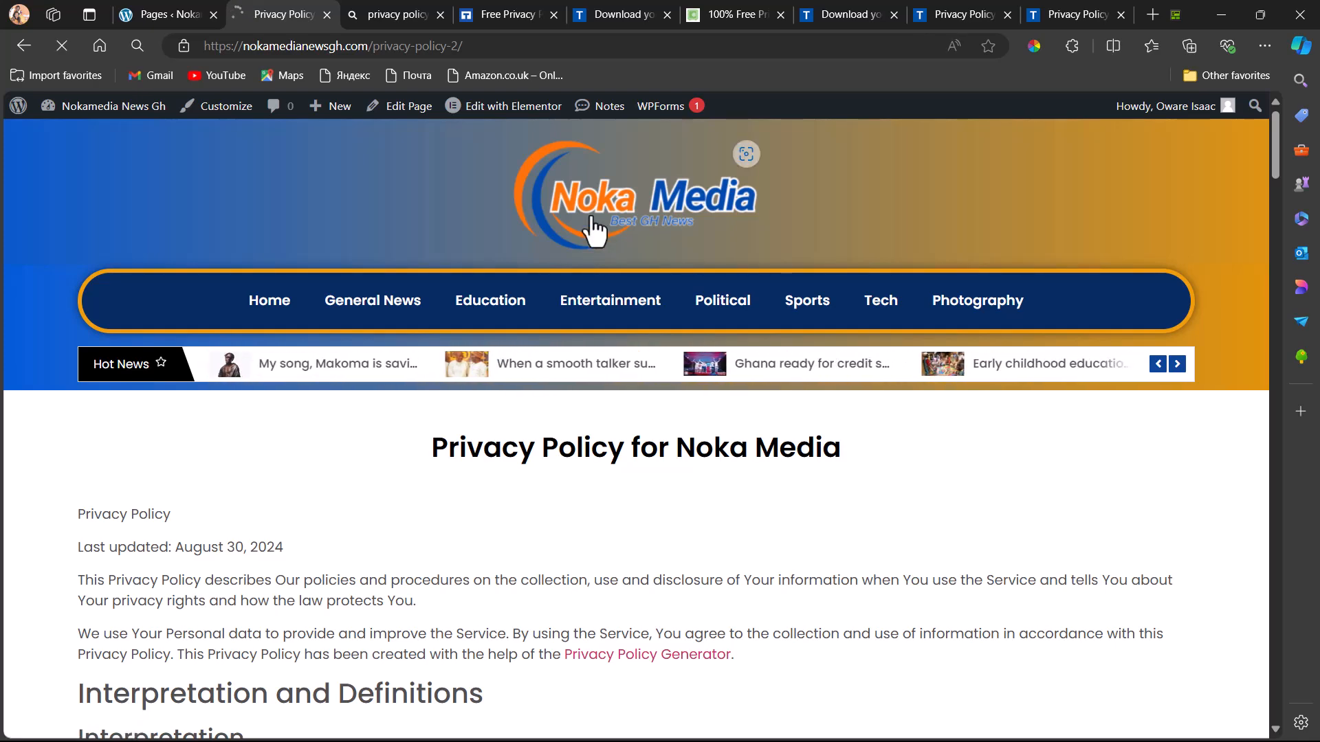